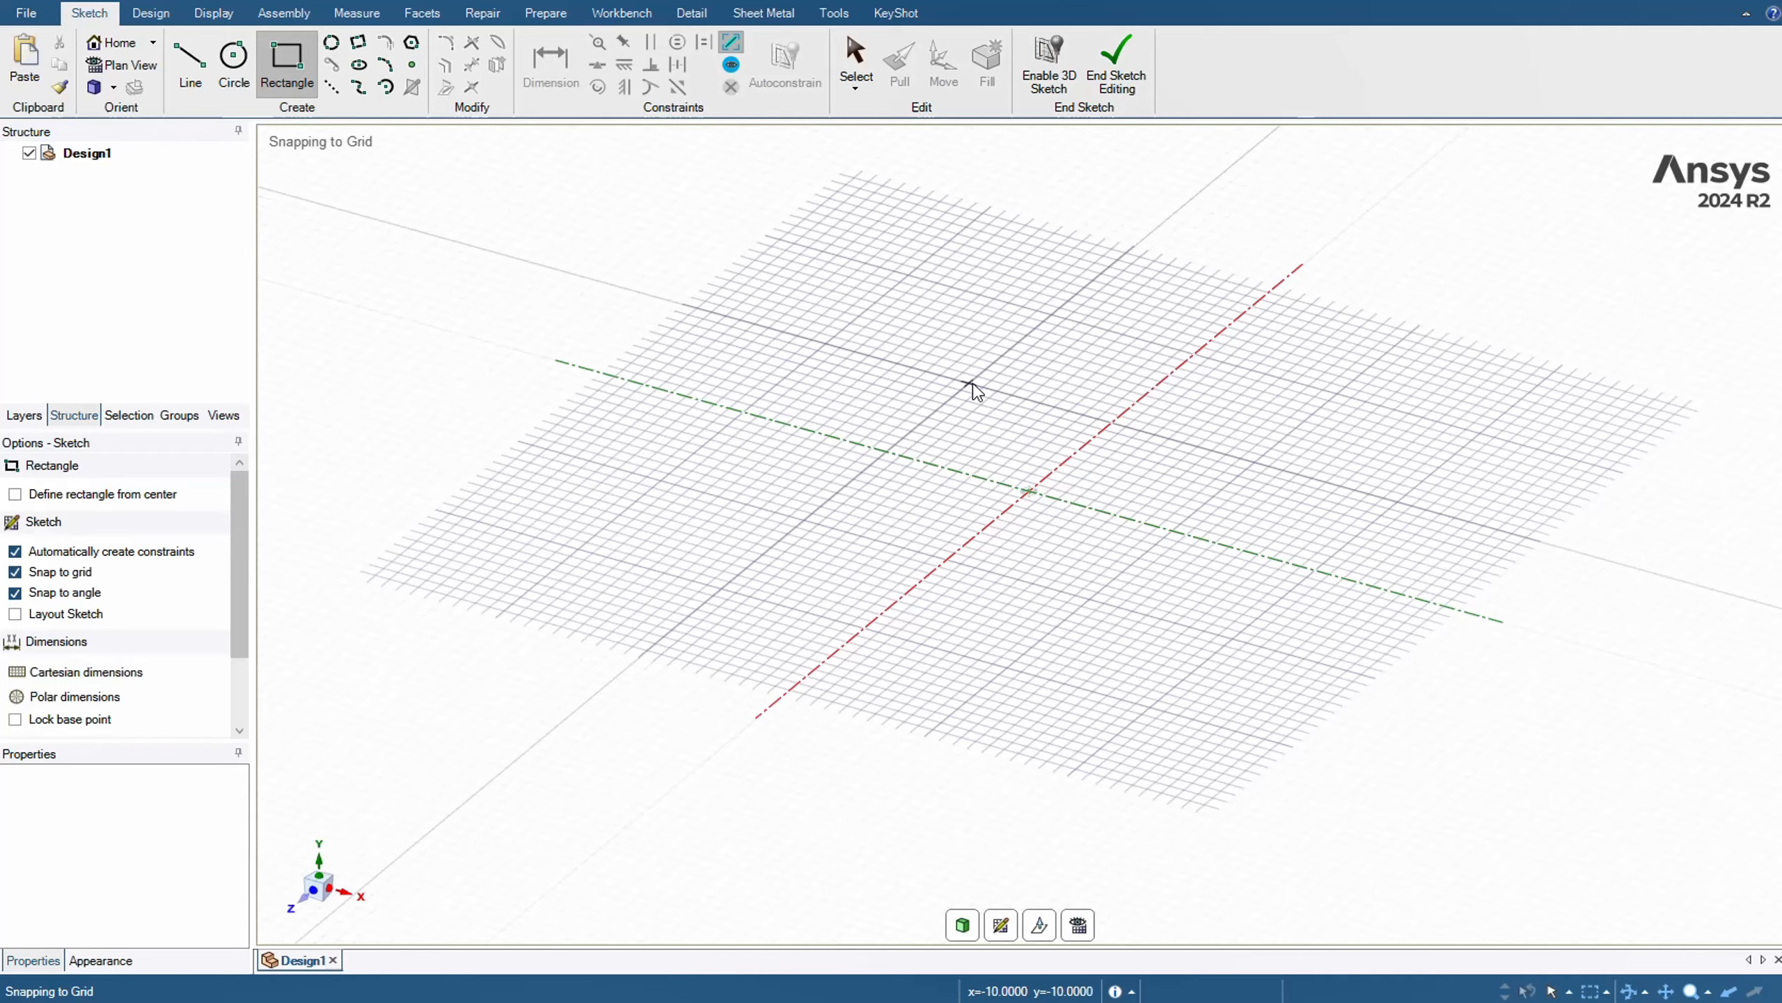
Sketch a square about 20 mm wide centred on the origin and pull it upward into a solid block
{"action": "left_click", "coordinate": [969, 383]}
{"action": "left_click", "coordinate": [1093, 604]}
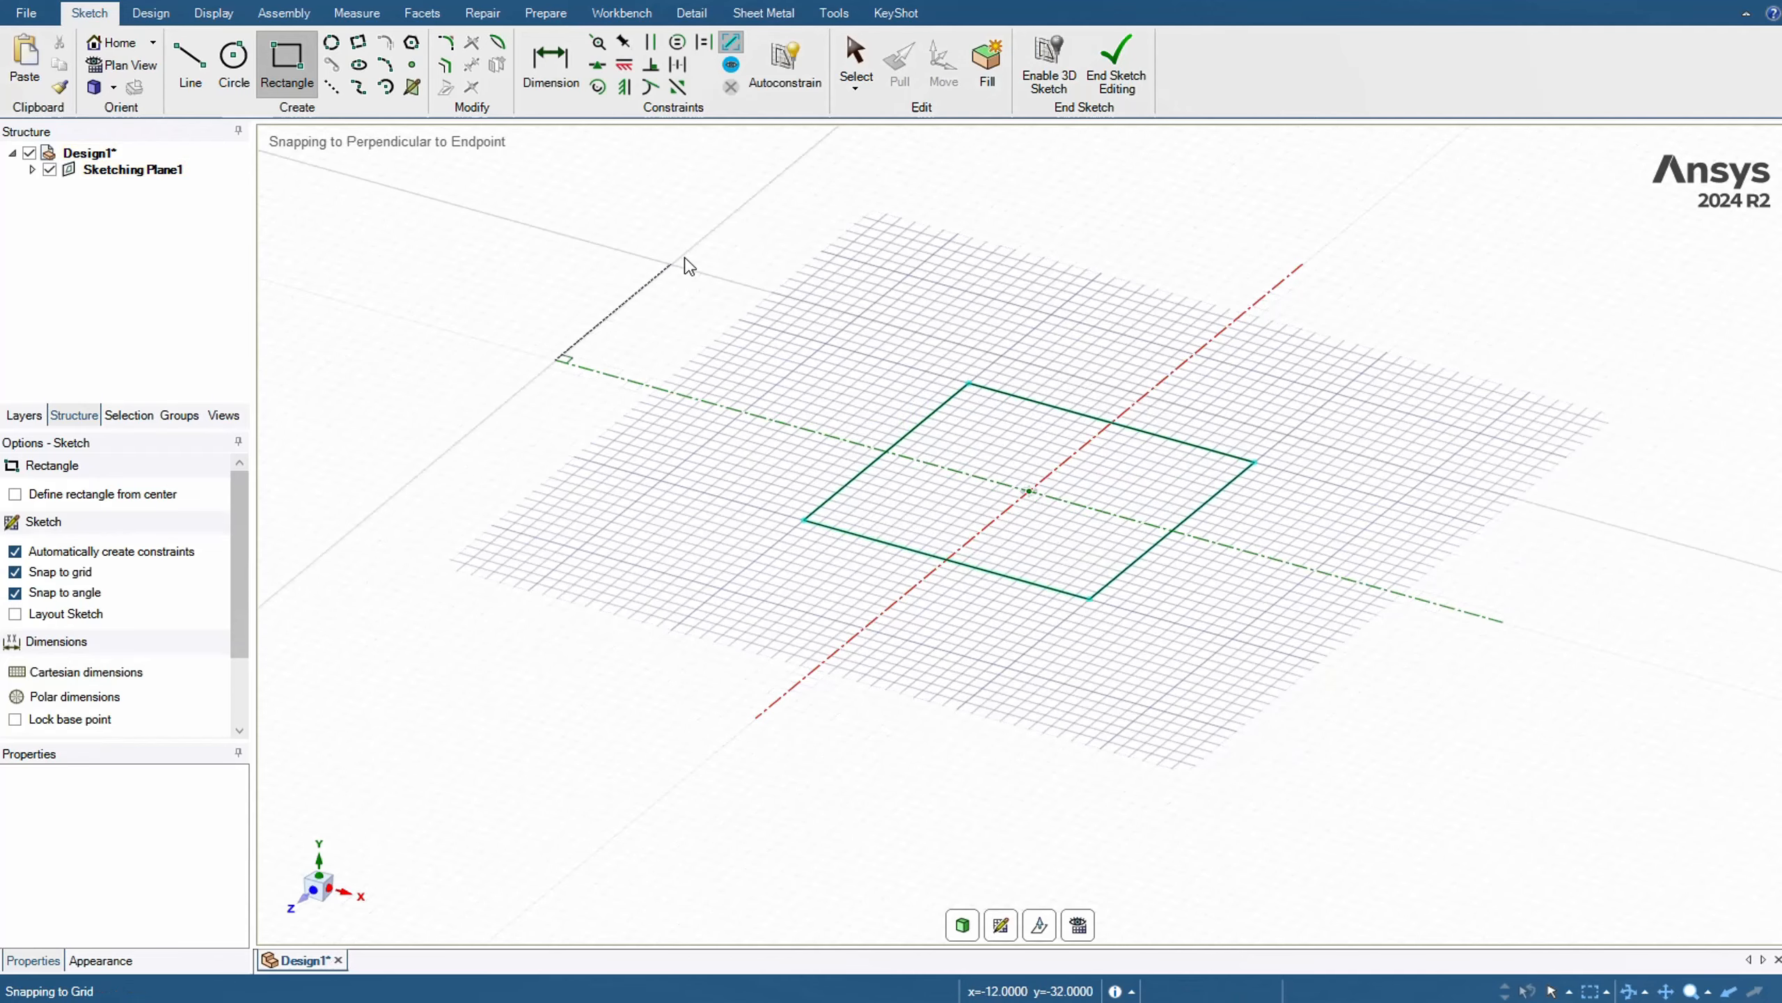
{"action": "left_click", "coordinate": [900, 63]}
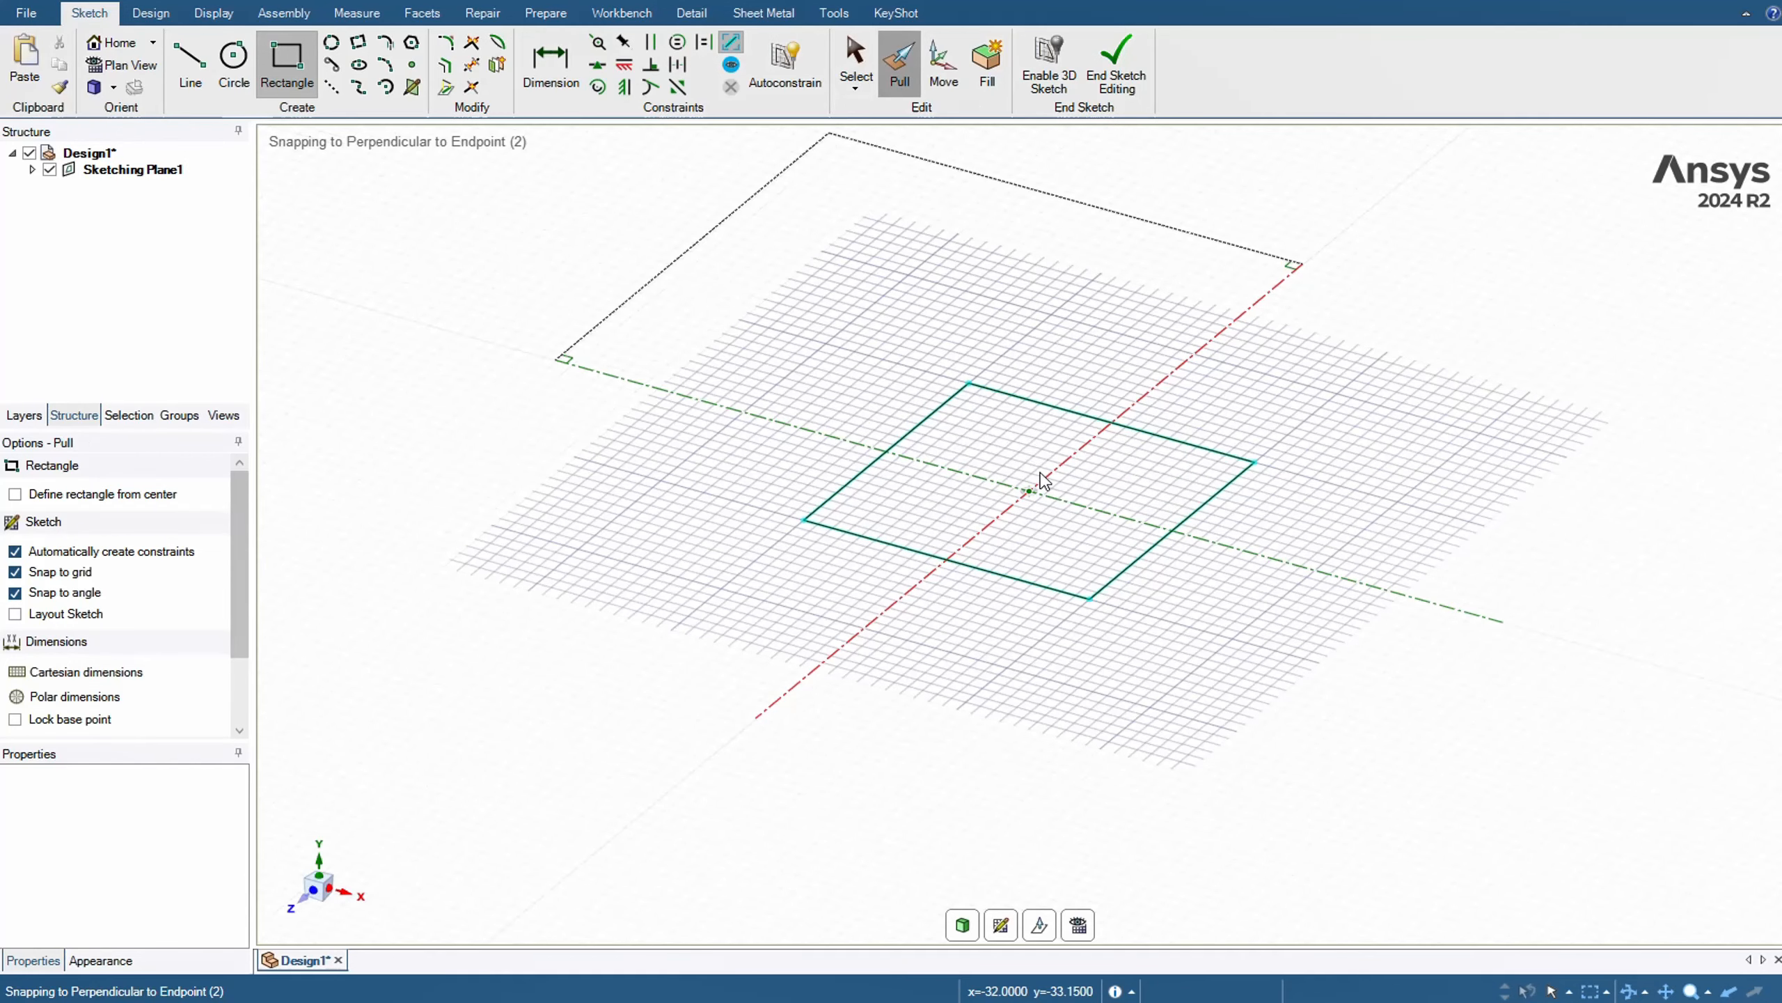
{"action": "left_click", "coordinate": [1010, 481]}
{"action": "left_click_drag", "start_coordinate": [1010, 481], "coordinate": [1009, 298]}
{"action": "left_click", "coordinate": [690, 406]}
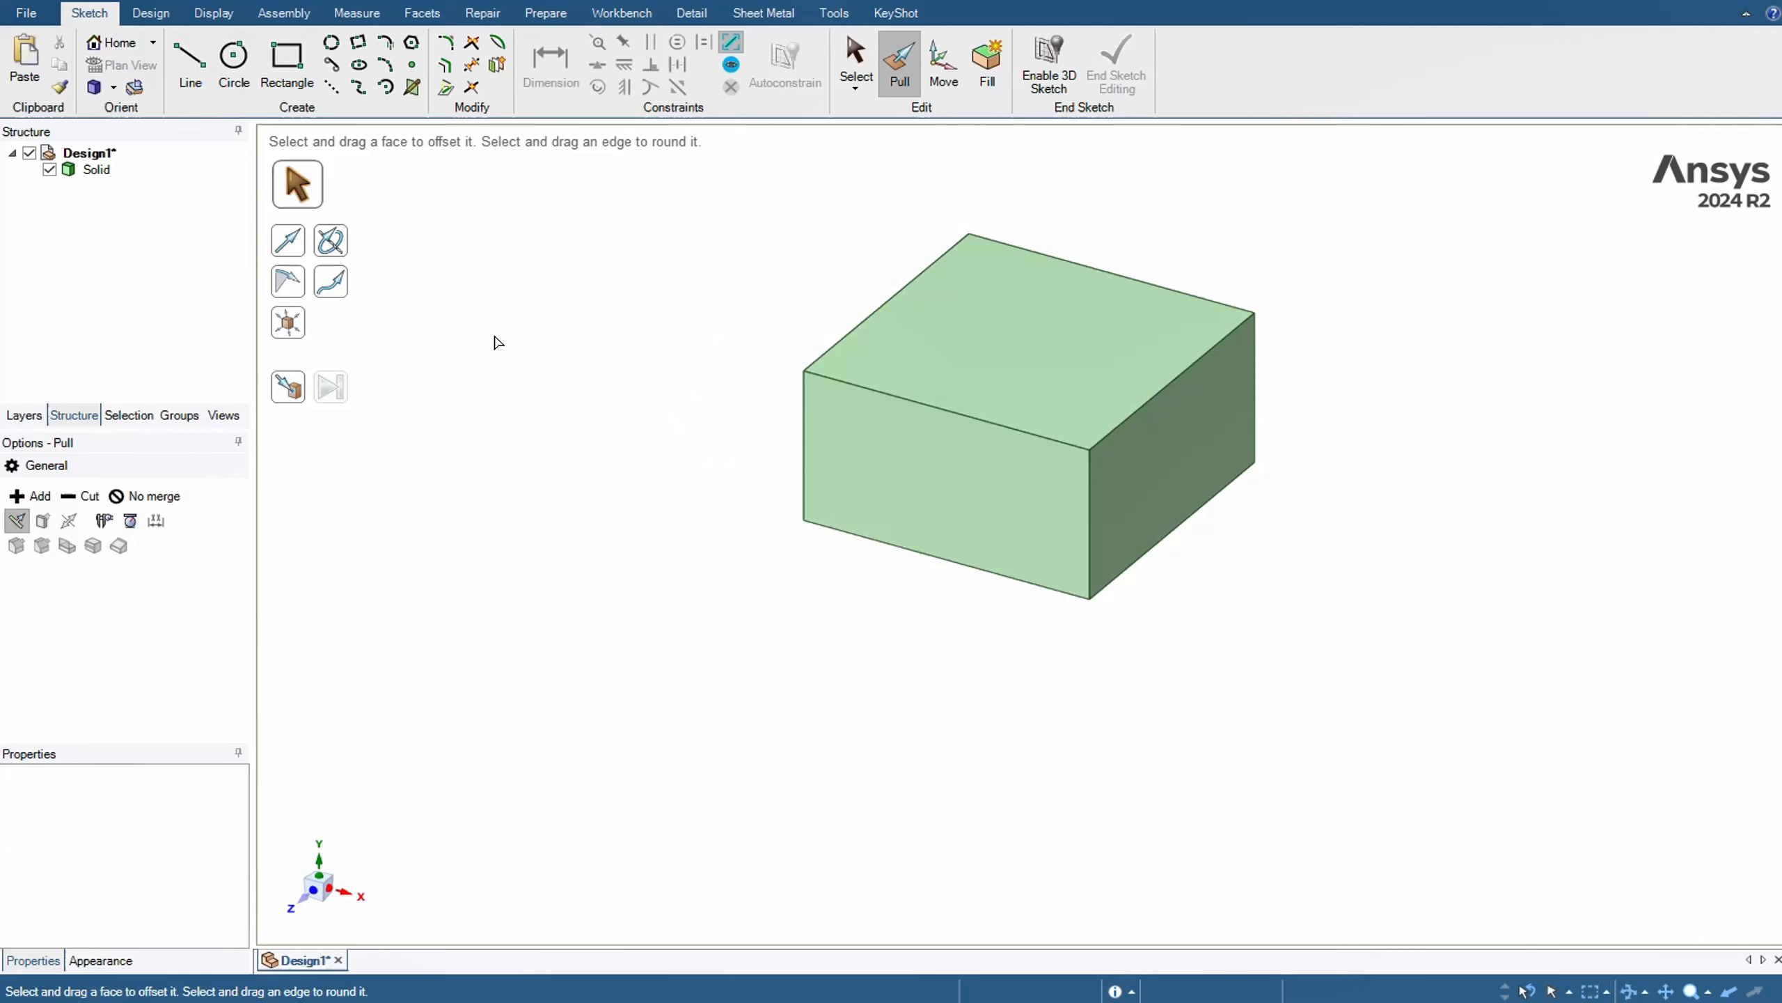
{"action": "key", "text": "Escape"}
Create a plane on the block's front face and move it about 9.9 mm outward from the block
{"action": "left_click", "coordinate": [151, 13]}
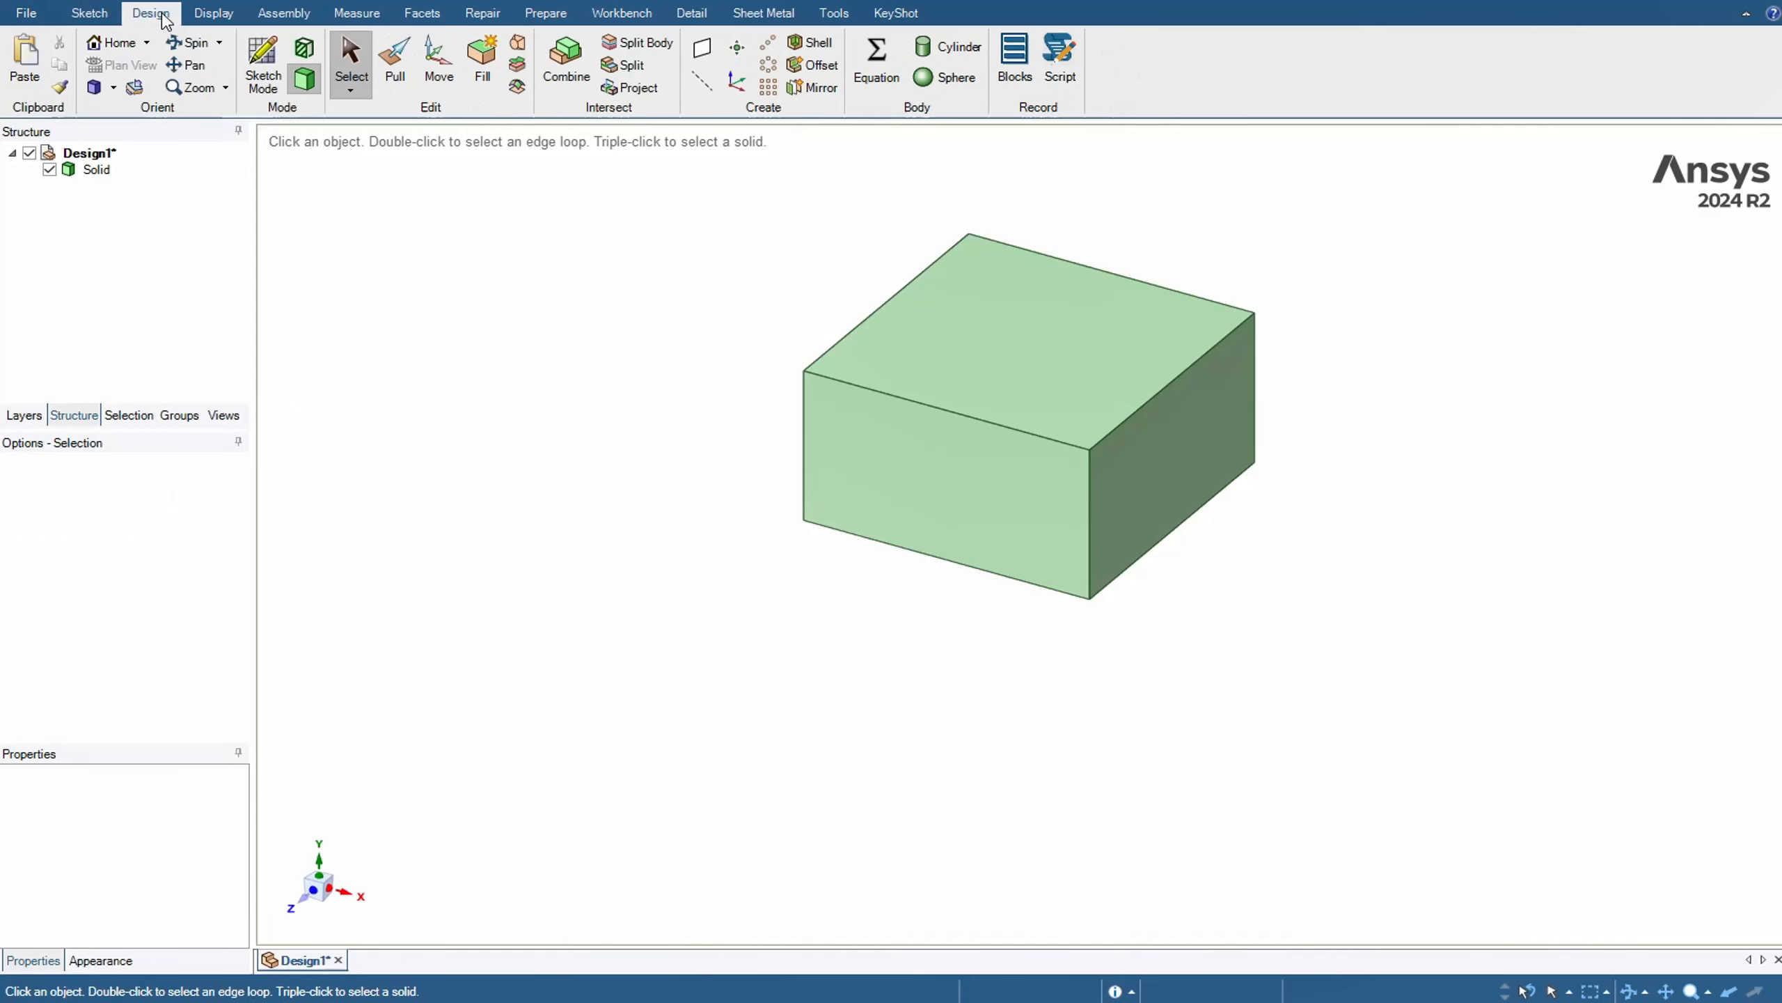
{"action": "left_click", "coordinate": [702, 47]}
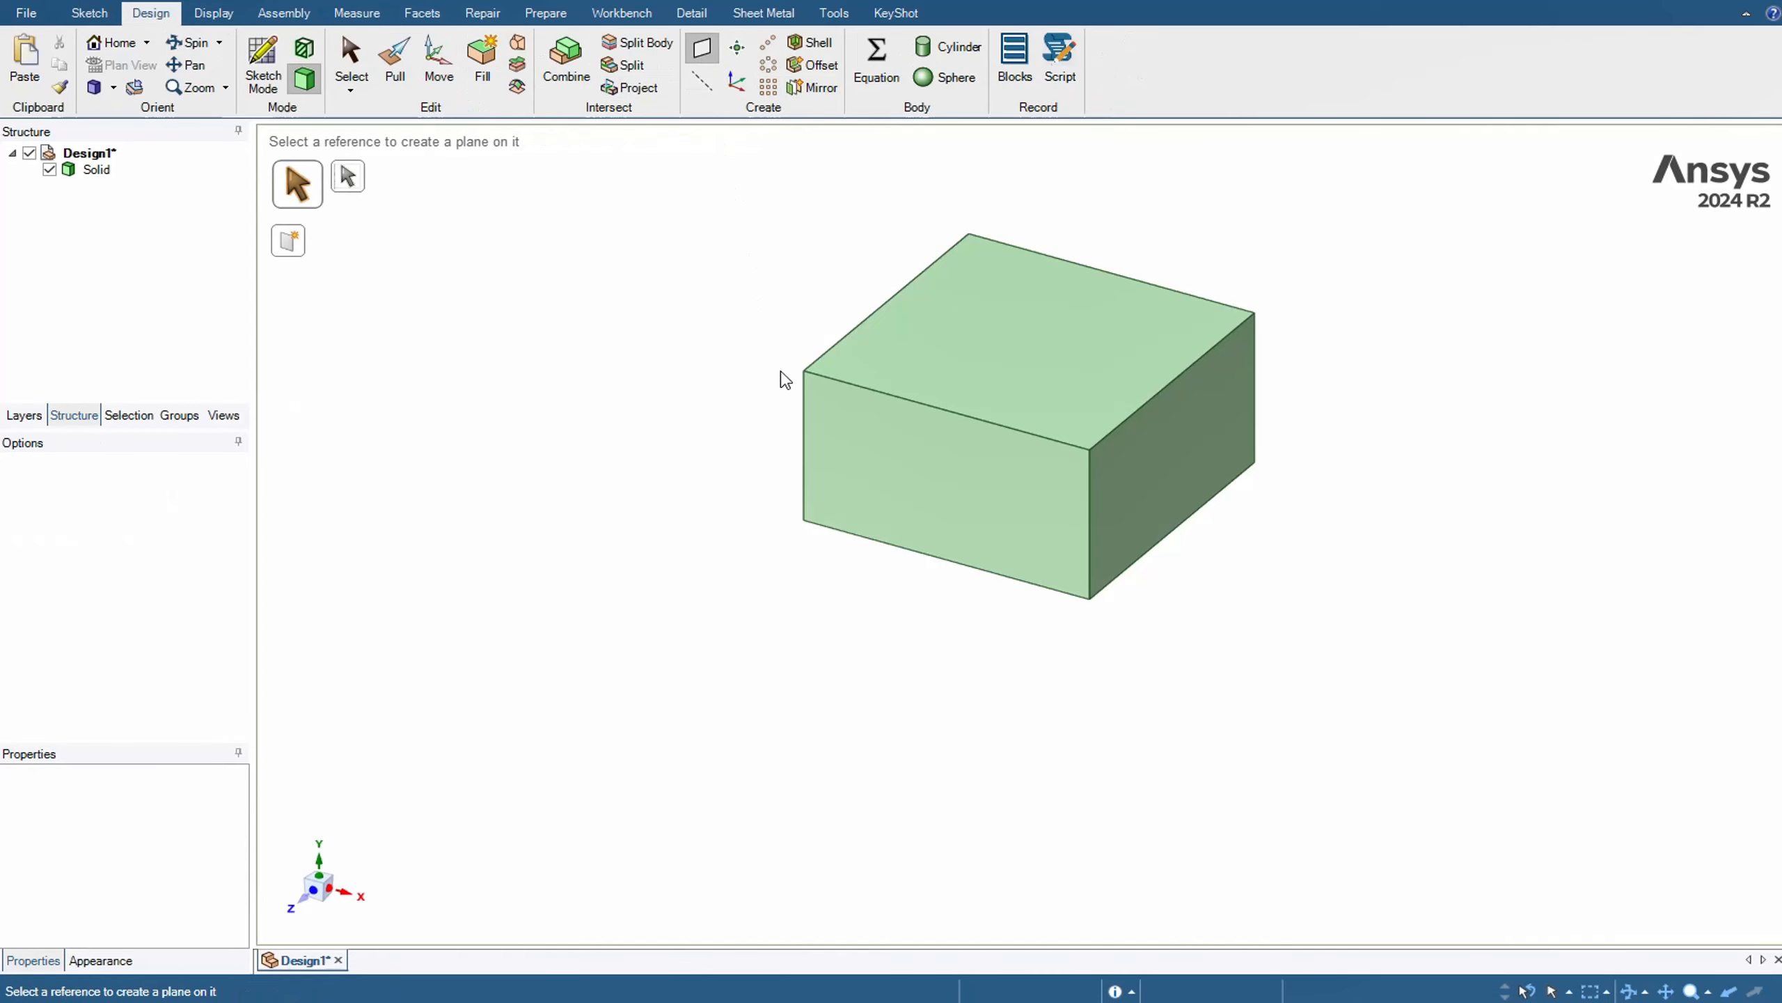
{"action": "left_click", "coordinate": [891, 492]}
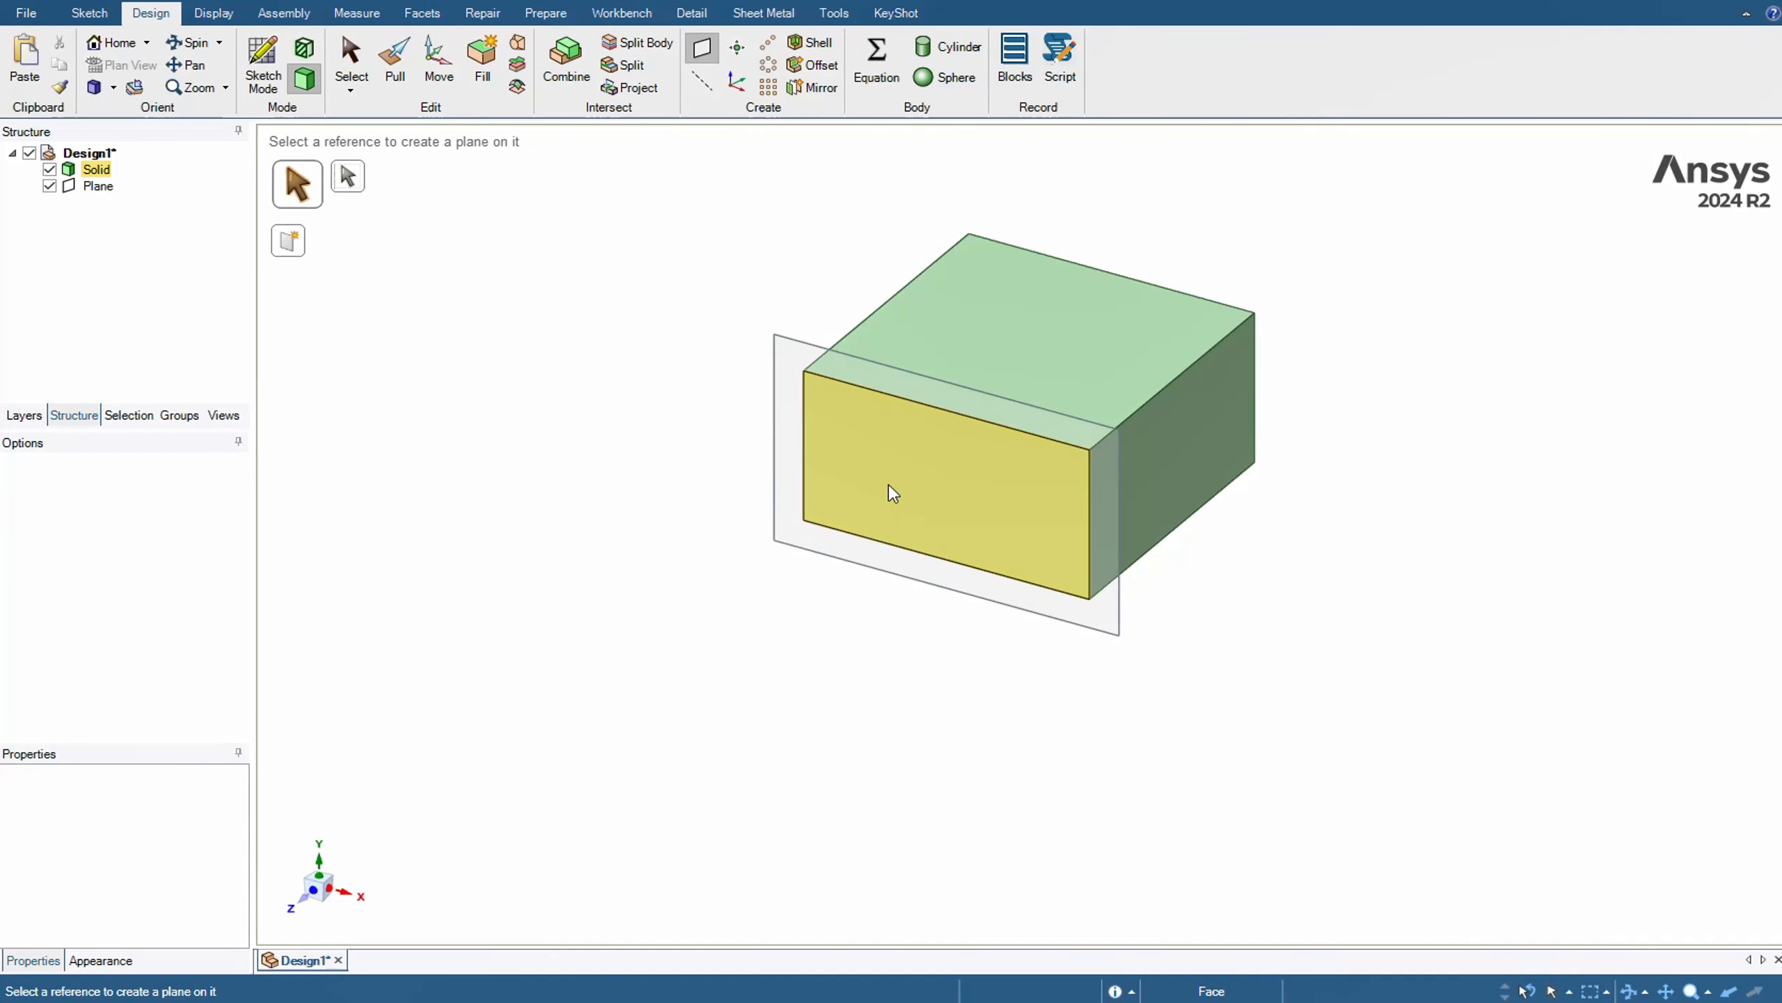
{"action": "left_click", "coordinate": [442, 69]}
{"action": "left_click", "coordinate": [793, 346]}
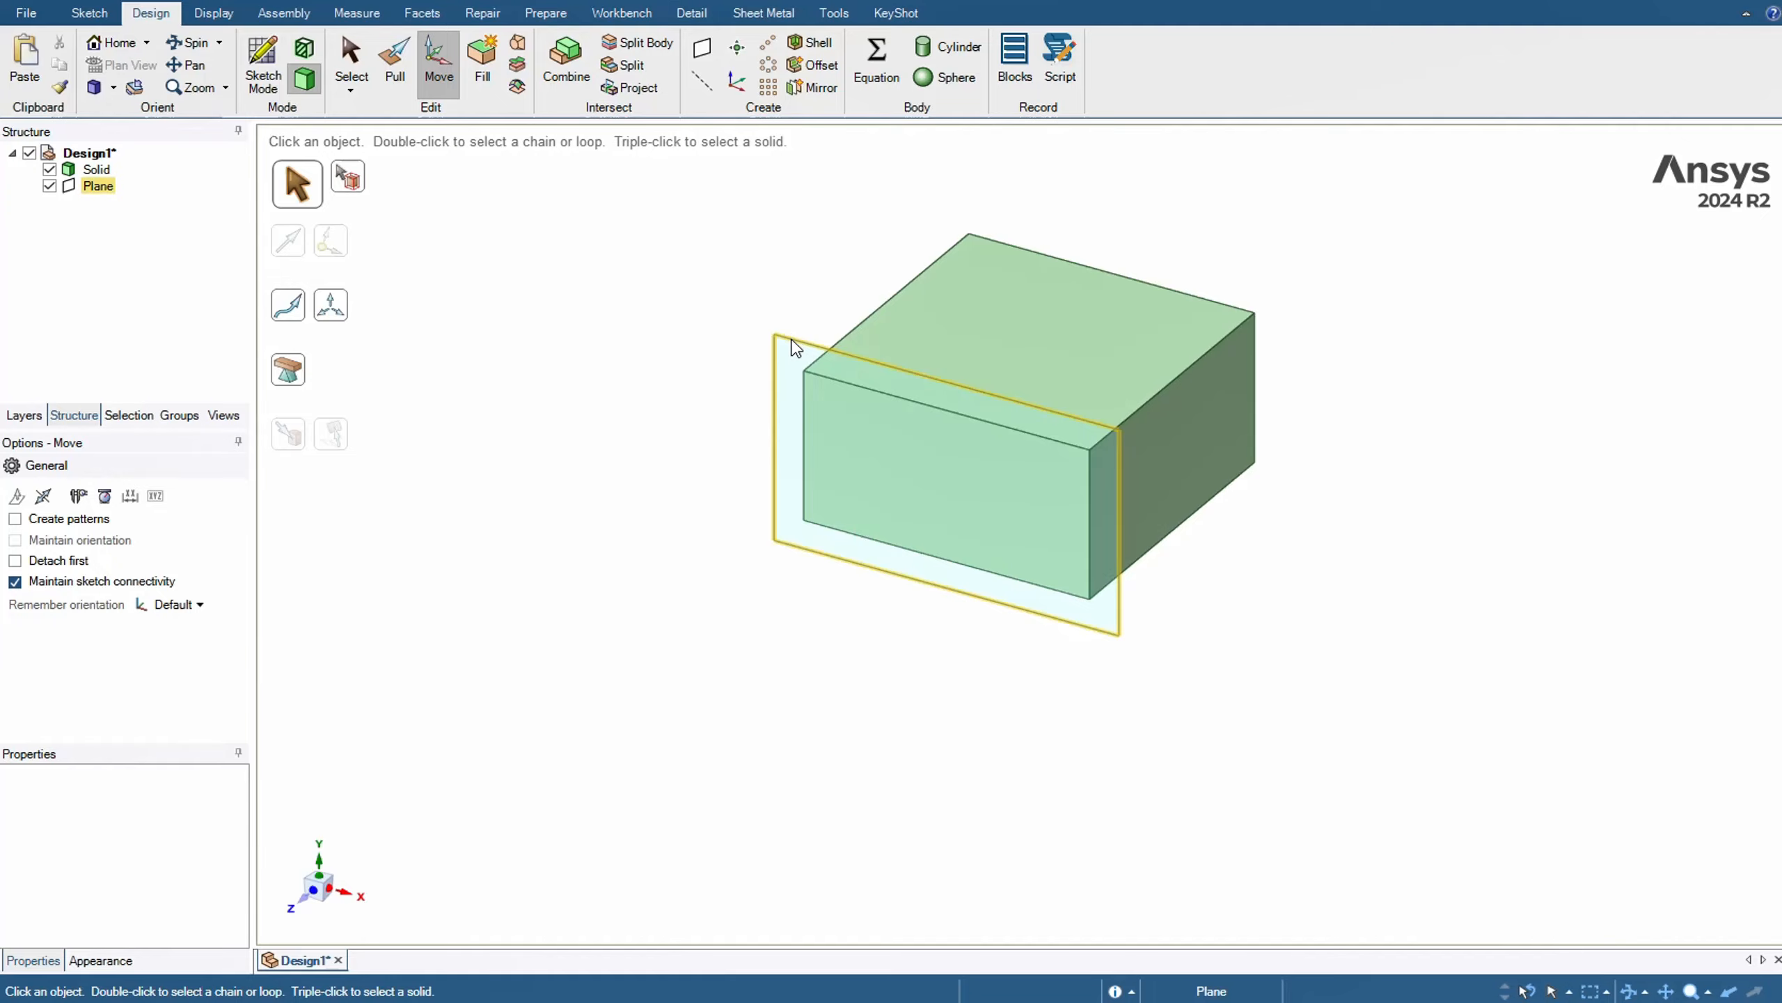
{"action": "left_click_drag", "start_coordinate": [902, 520], "coordinate": [798, 589]}
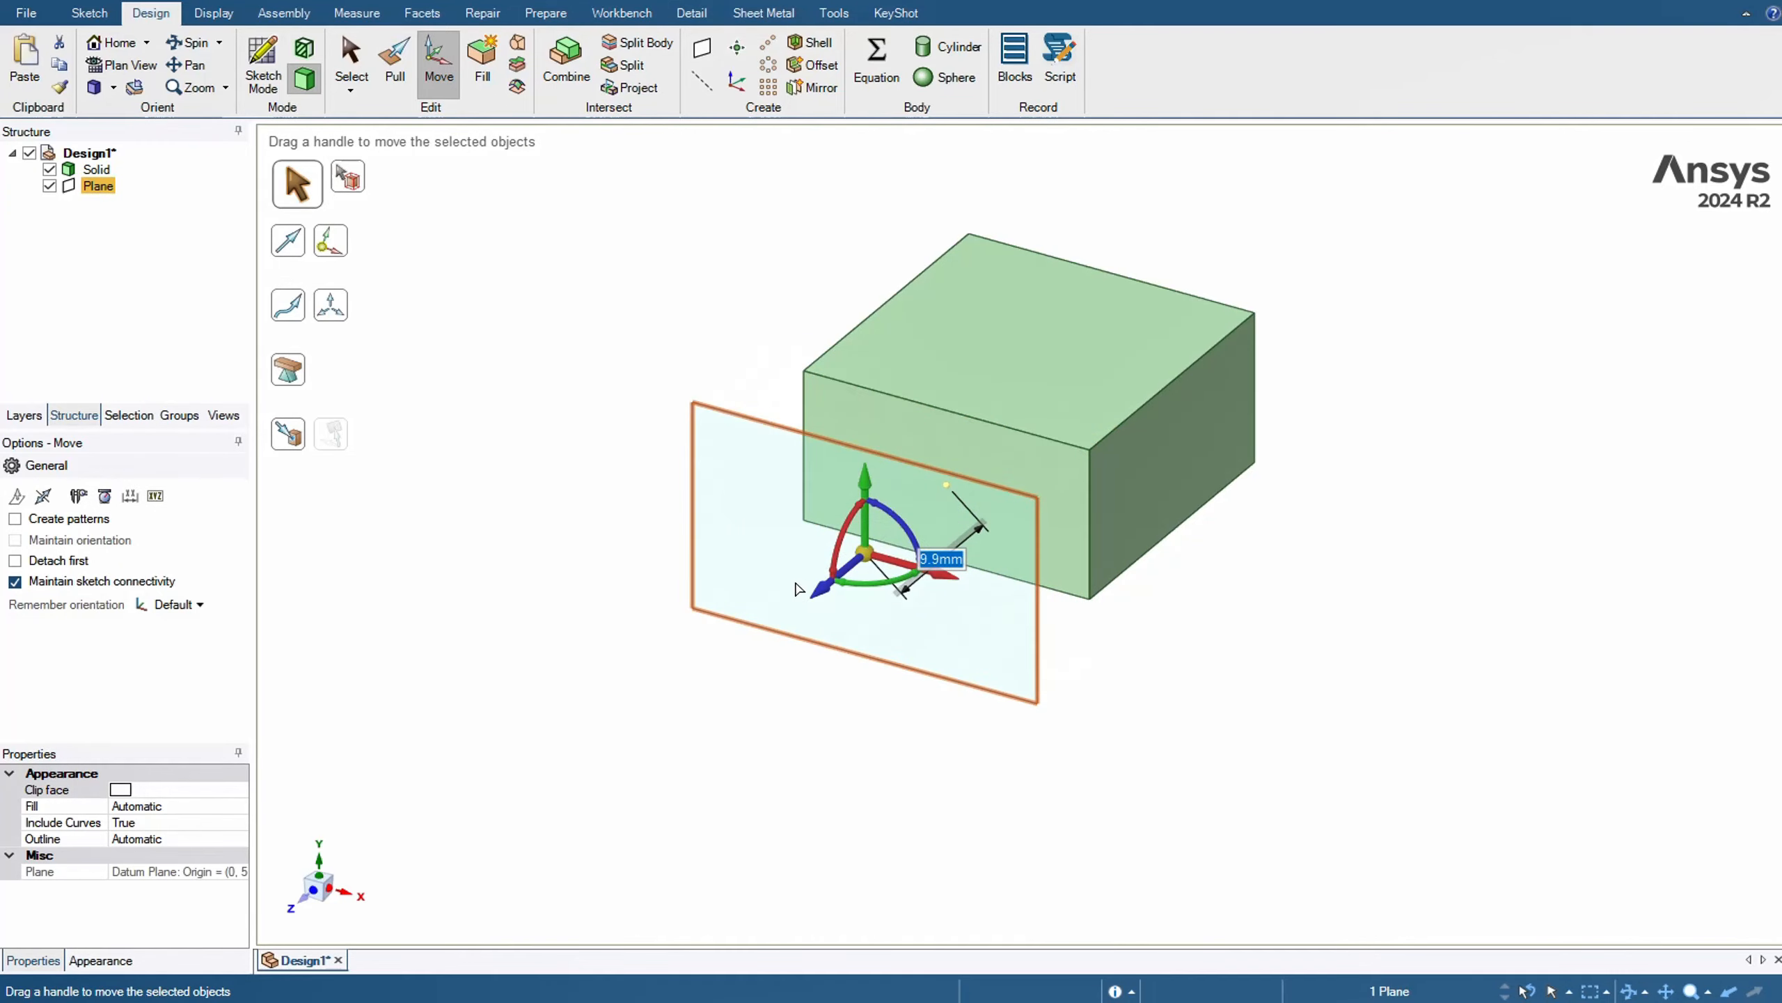
Sketch a wavy seven-point spline on the offset plane from x=-10, y=5 to x=10, y=2, spanning the block's 20 mm width
{"action": "left_click", "coordinate": [276, 78]}
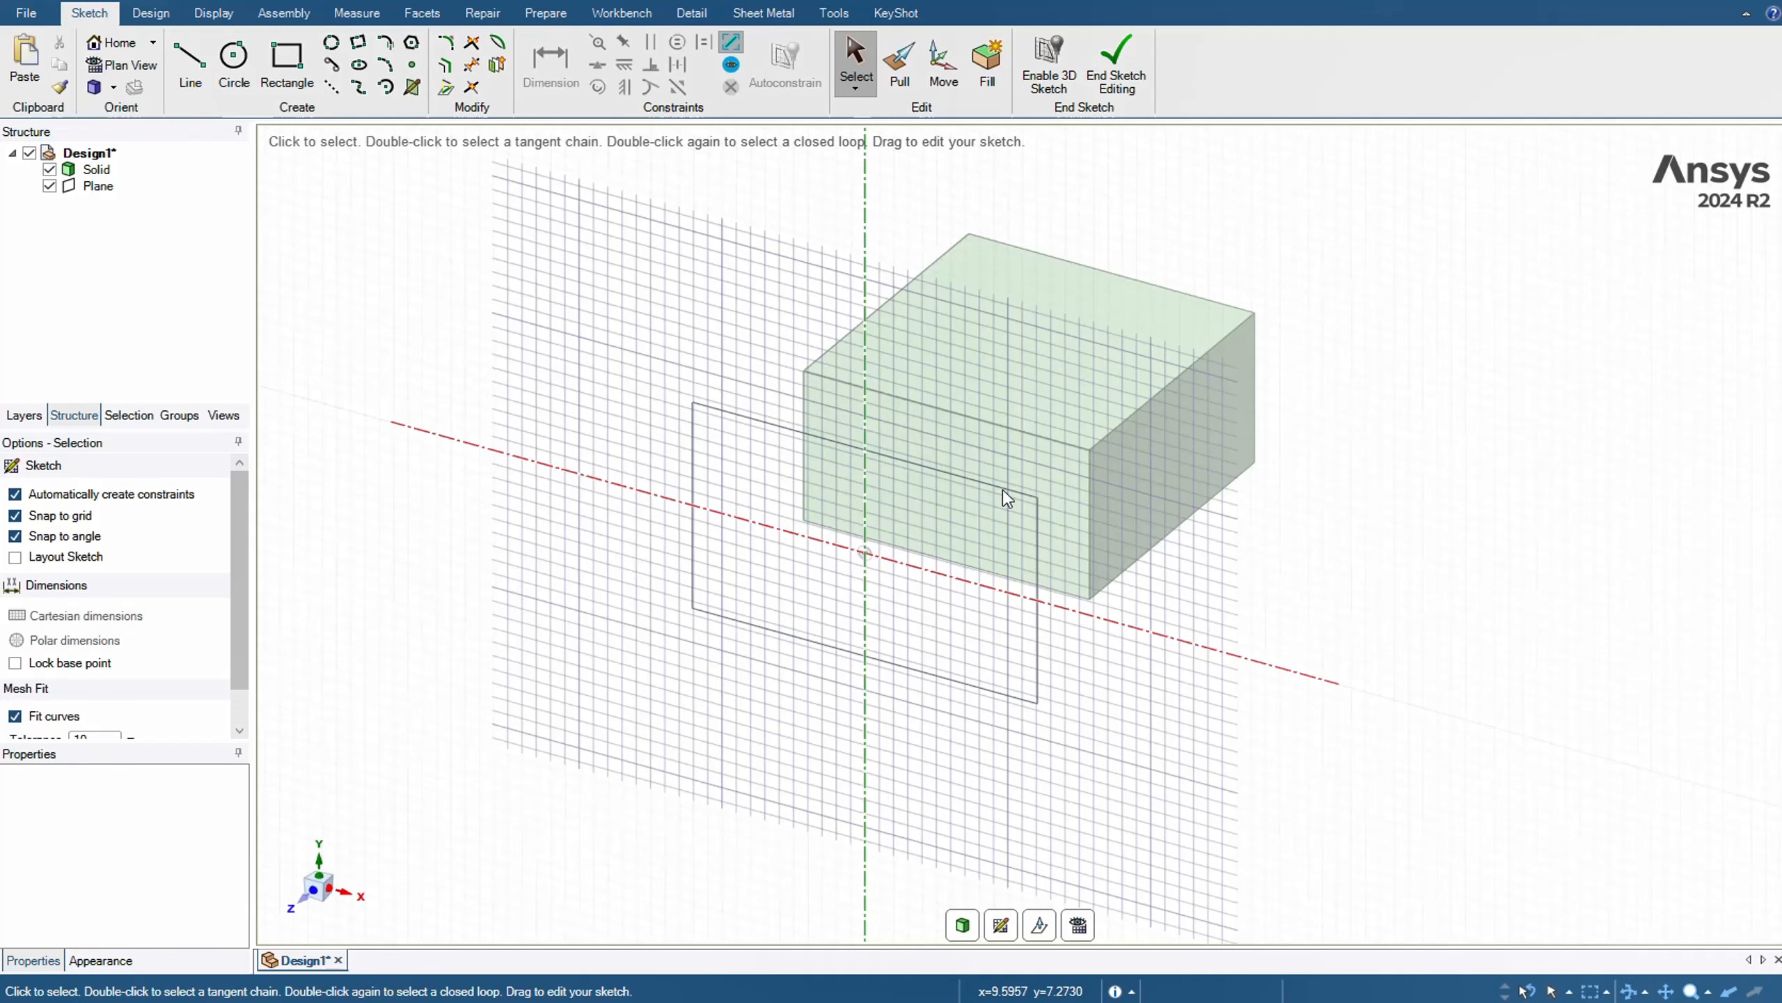
{"action": "mouse_move", "coordinate": [1242, 539]}
{"action": "middle_mouse_down"}
{"action": "mouse_move", "coordinate": [1083, 554]}
{"action": "mouse_move", "coordinate": [1283, 529]}
{"action": "middle_mouse_up"}
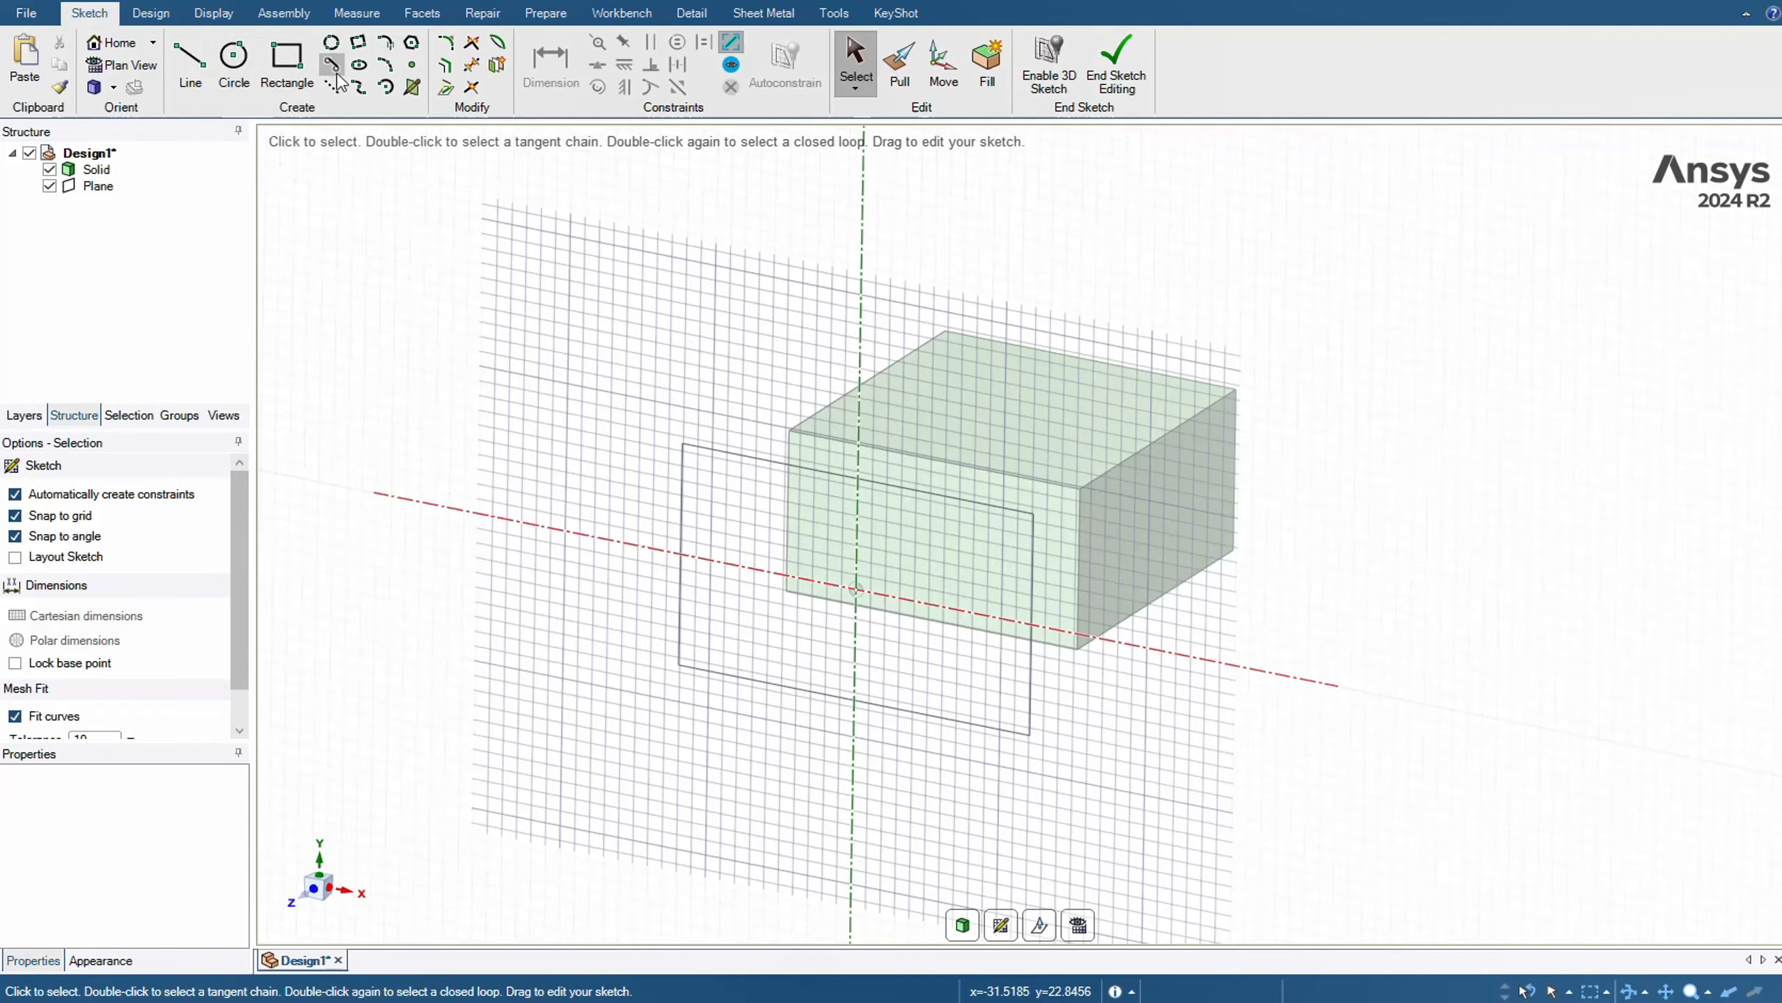
{"action": "left_click", "coordinate": [313, 892]}
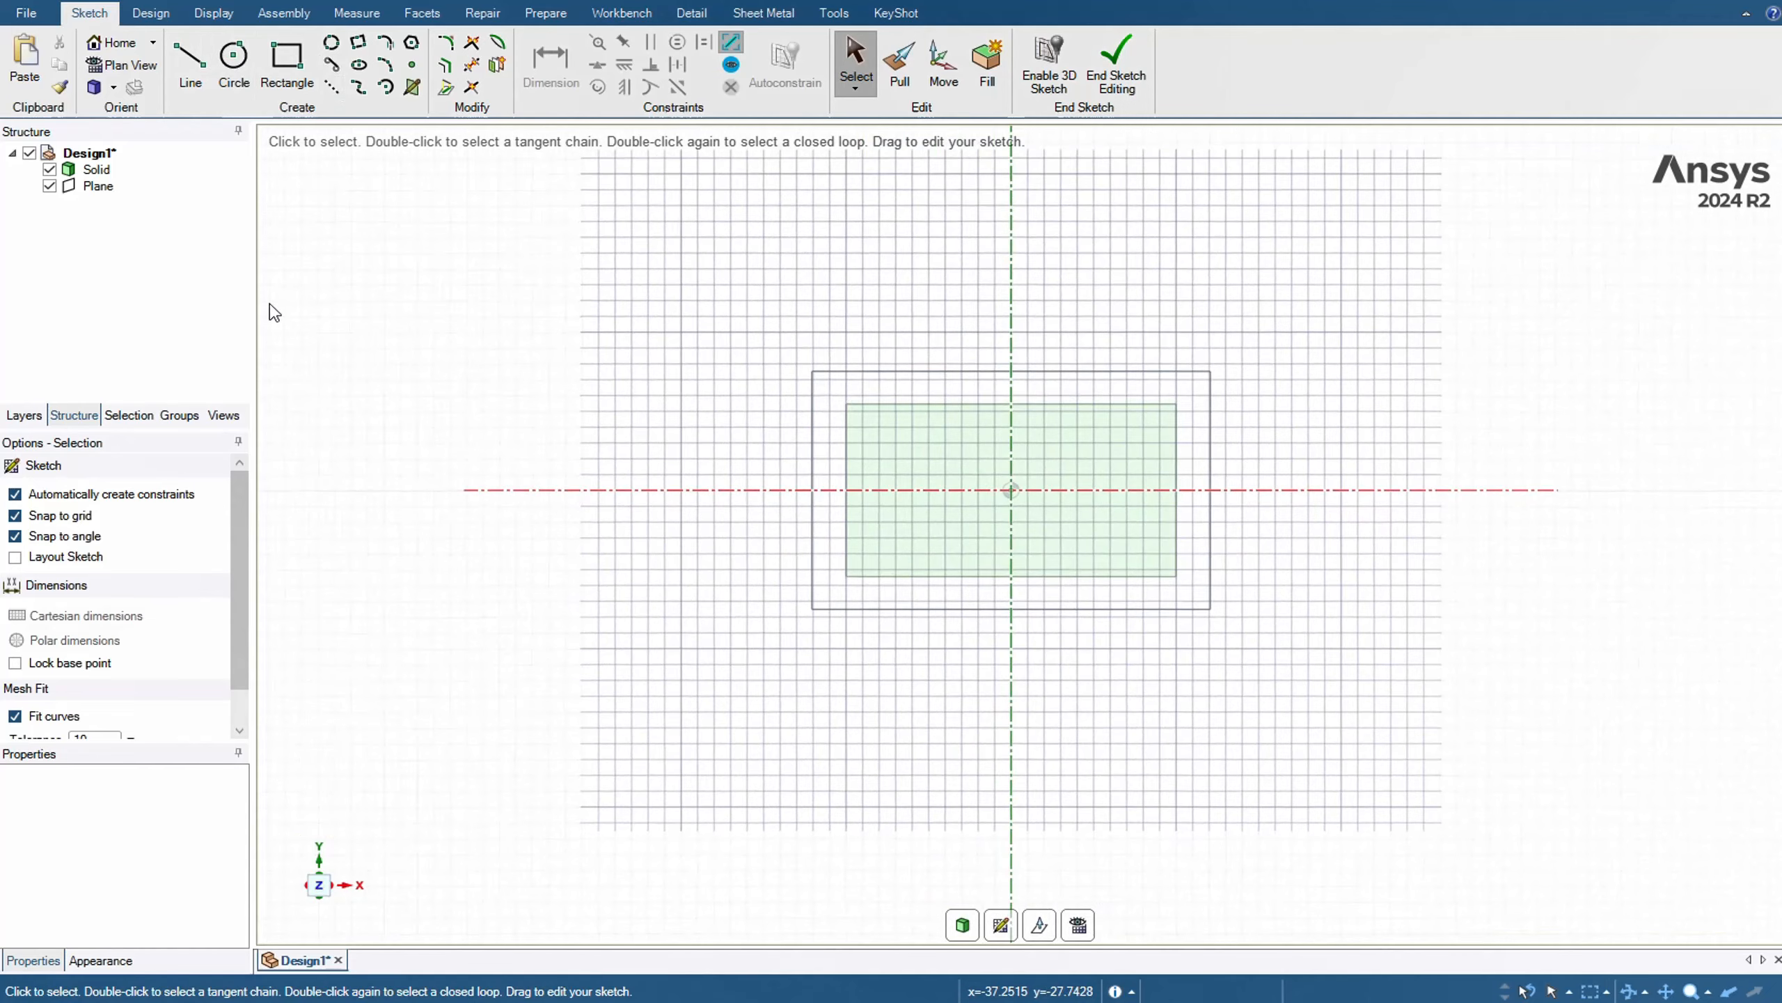
{"action": "scroll", "coordinate": [965, 537], "scroll_direction": "up", "scroll_amount": 3}
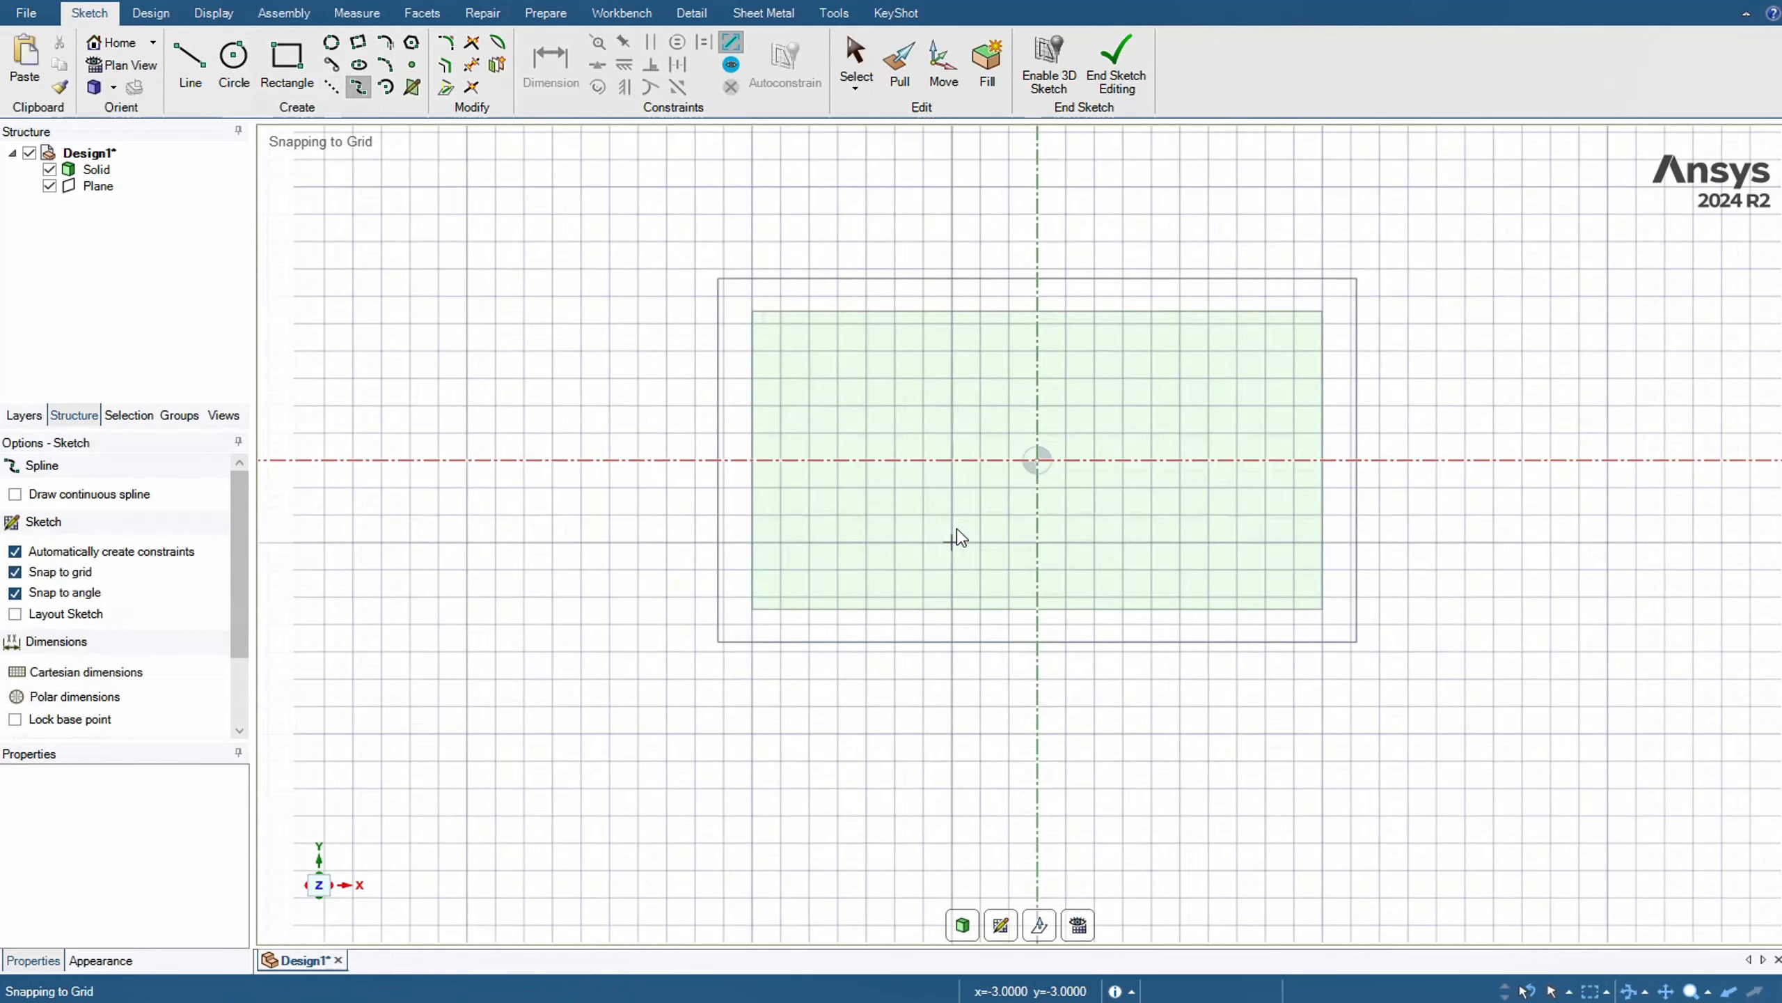
{"action": "left_click", "coordinate": [755, 325]}
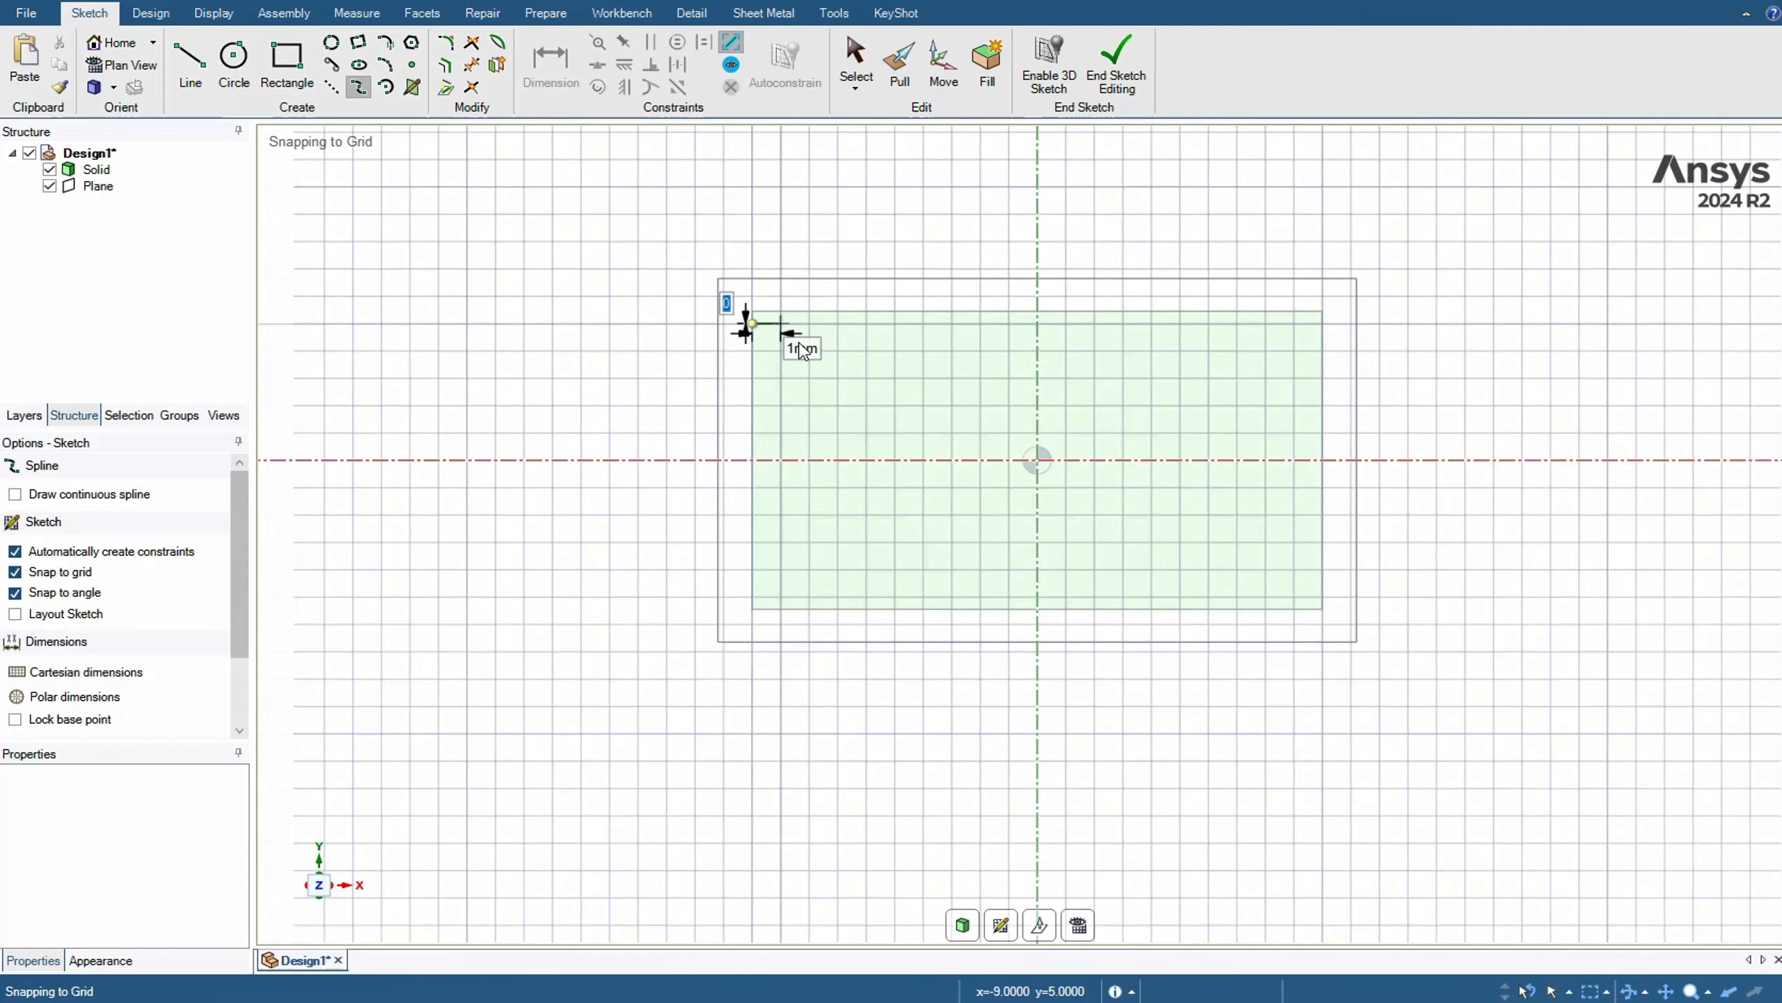
{"action": "left_click", "coordinate": [868, 380]}
{"action": "left_click", "coordinate": [953, 460]}
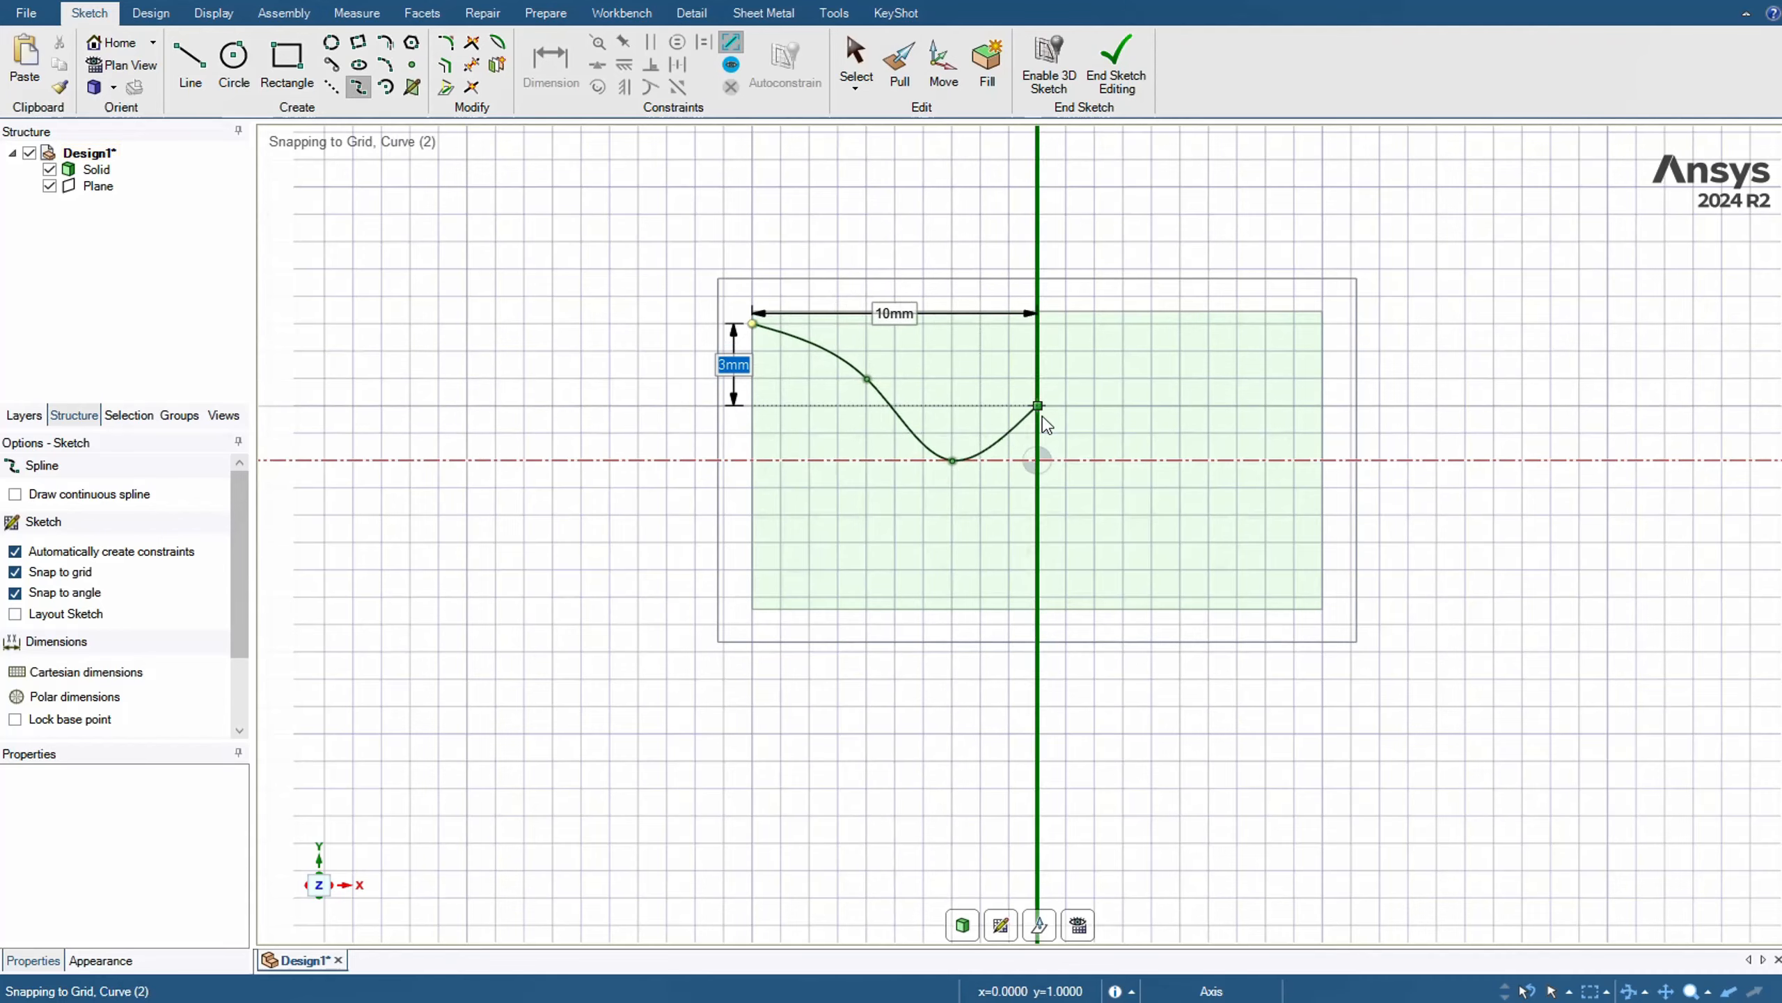
{"action": "left_click", "coordinate": [1094, 351]}
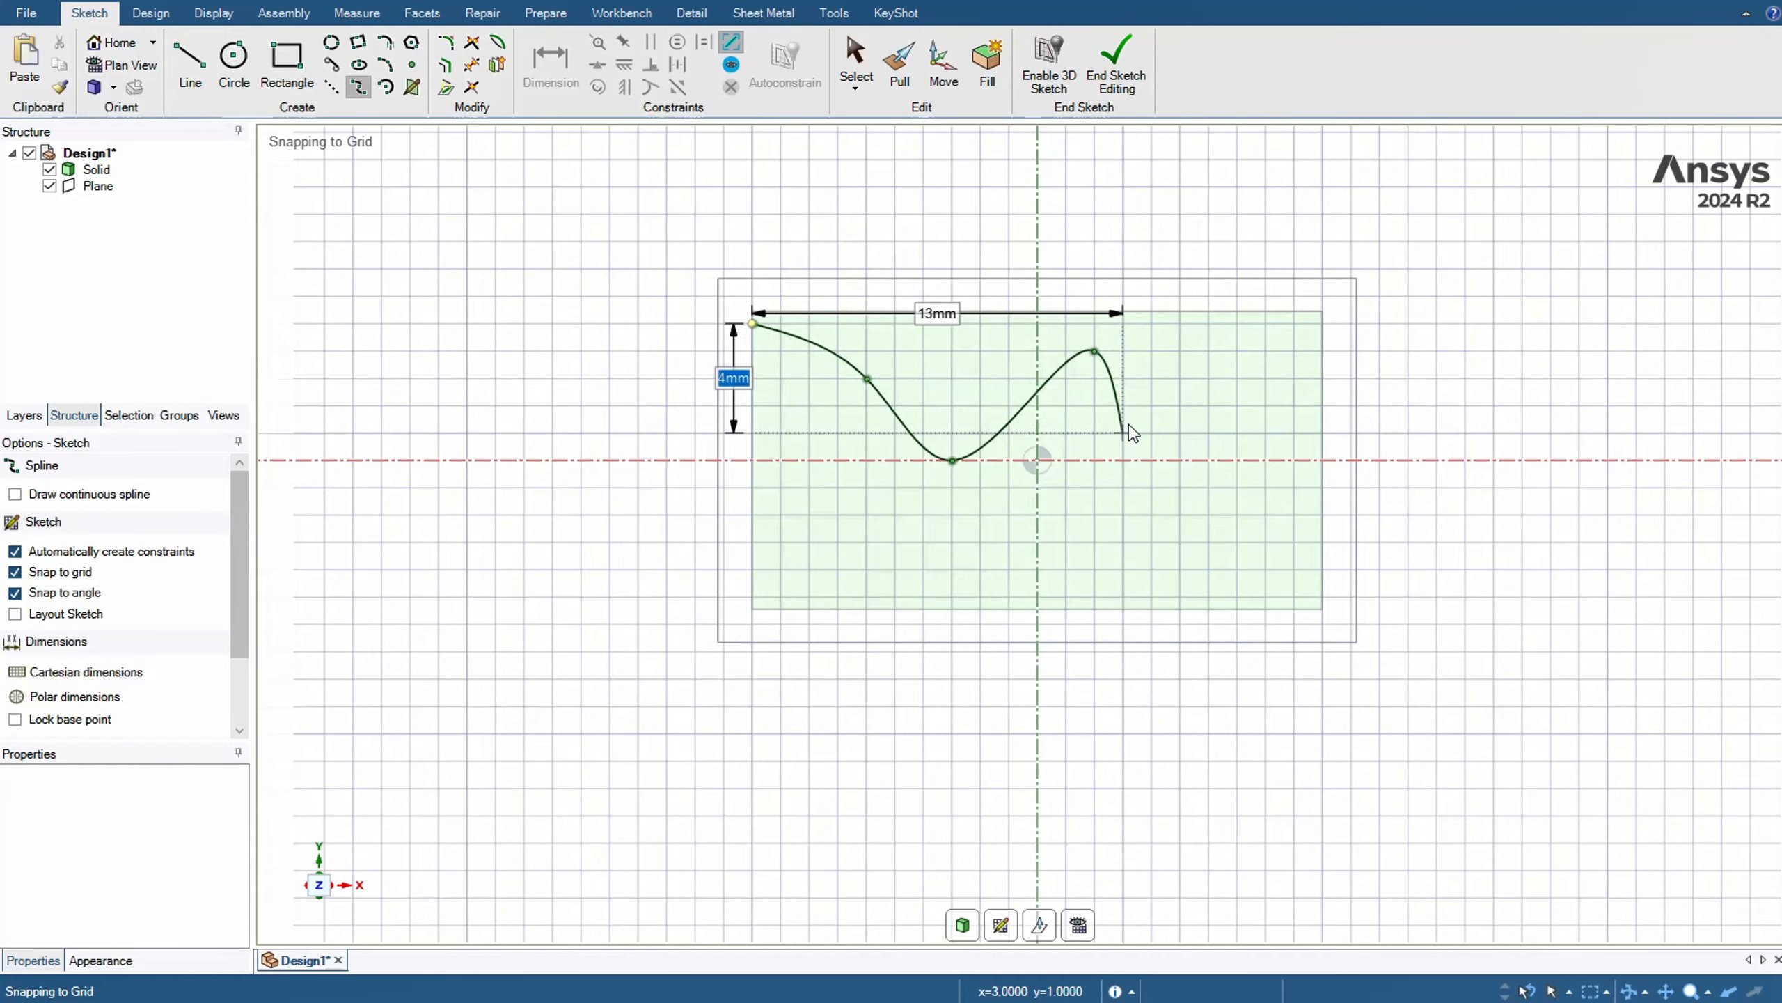
{"action": "left_click", "coordinate": [1123, 433]}
{"action": "left_click", "coordinate": [1210, 352]}
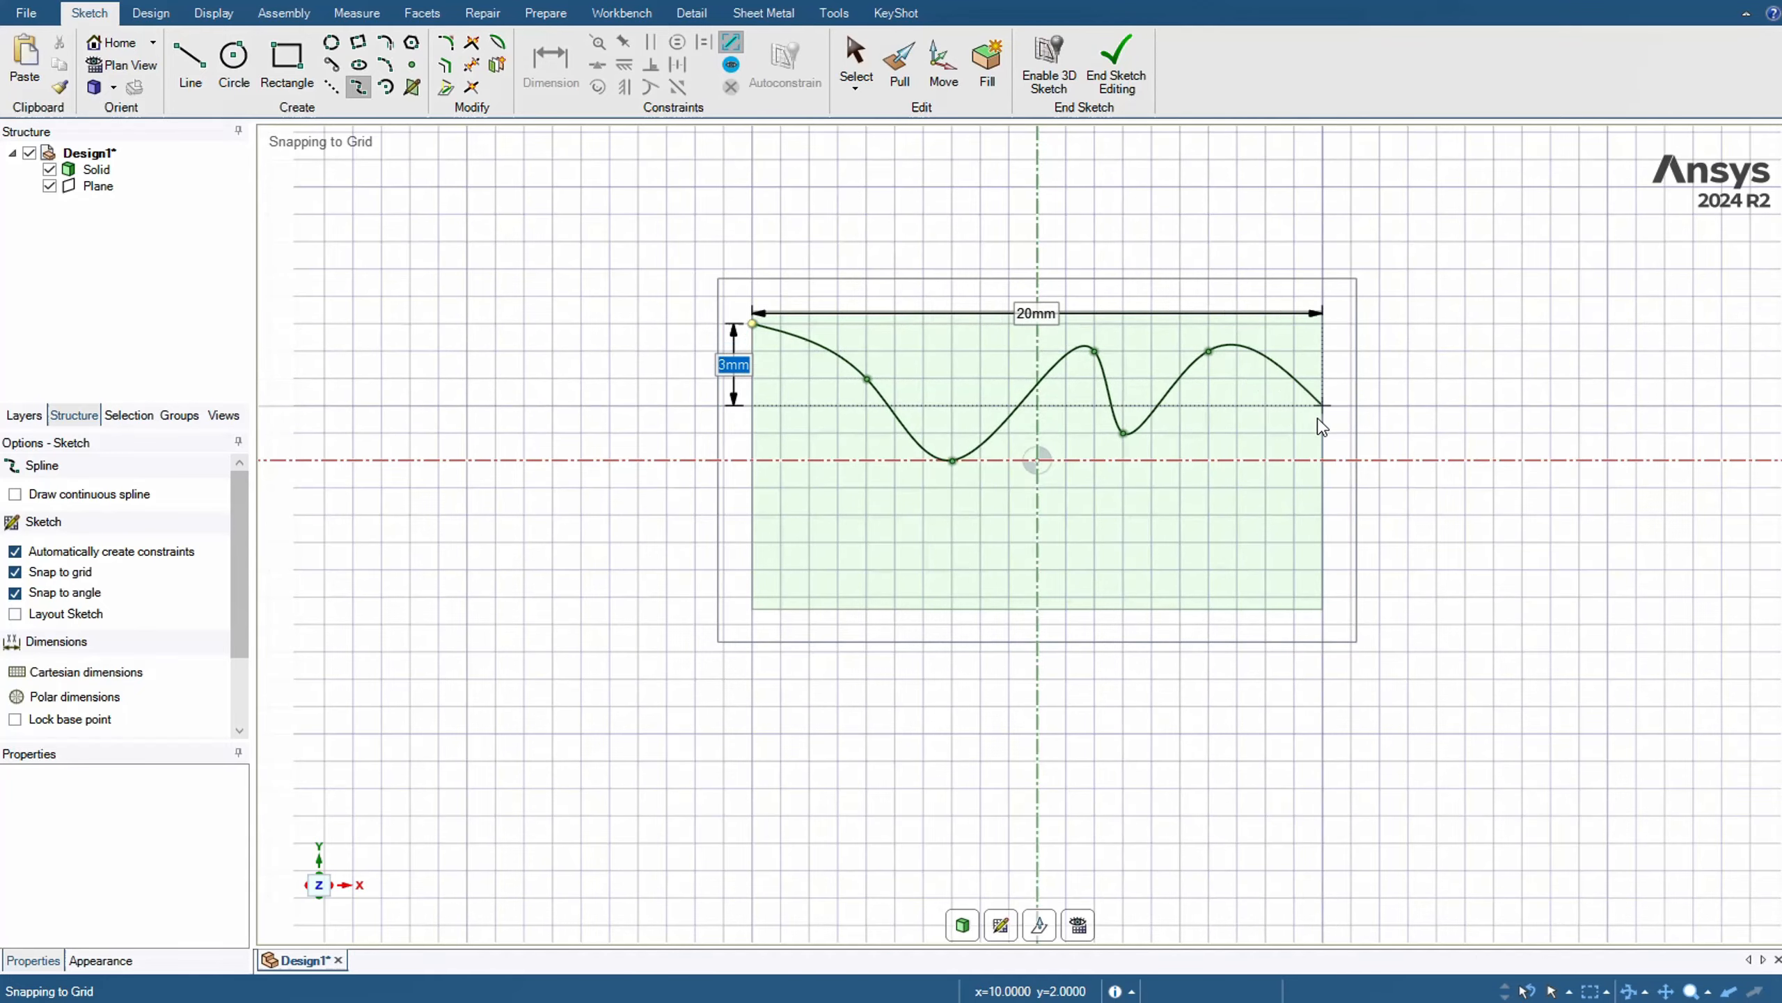
{"action": "double_click", "coordinate": [1324, 409]}
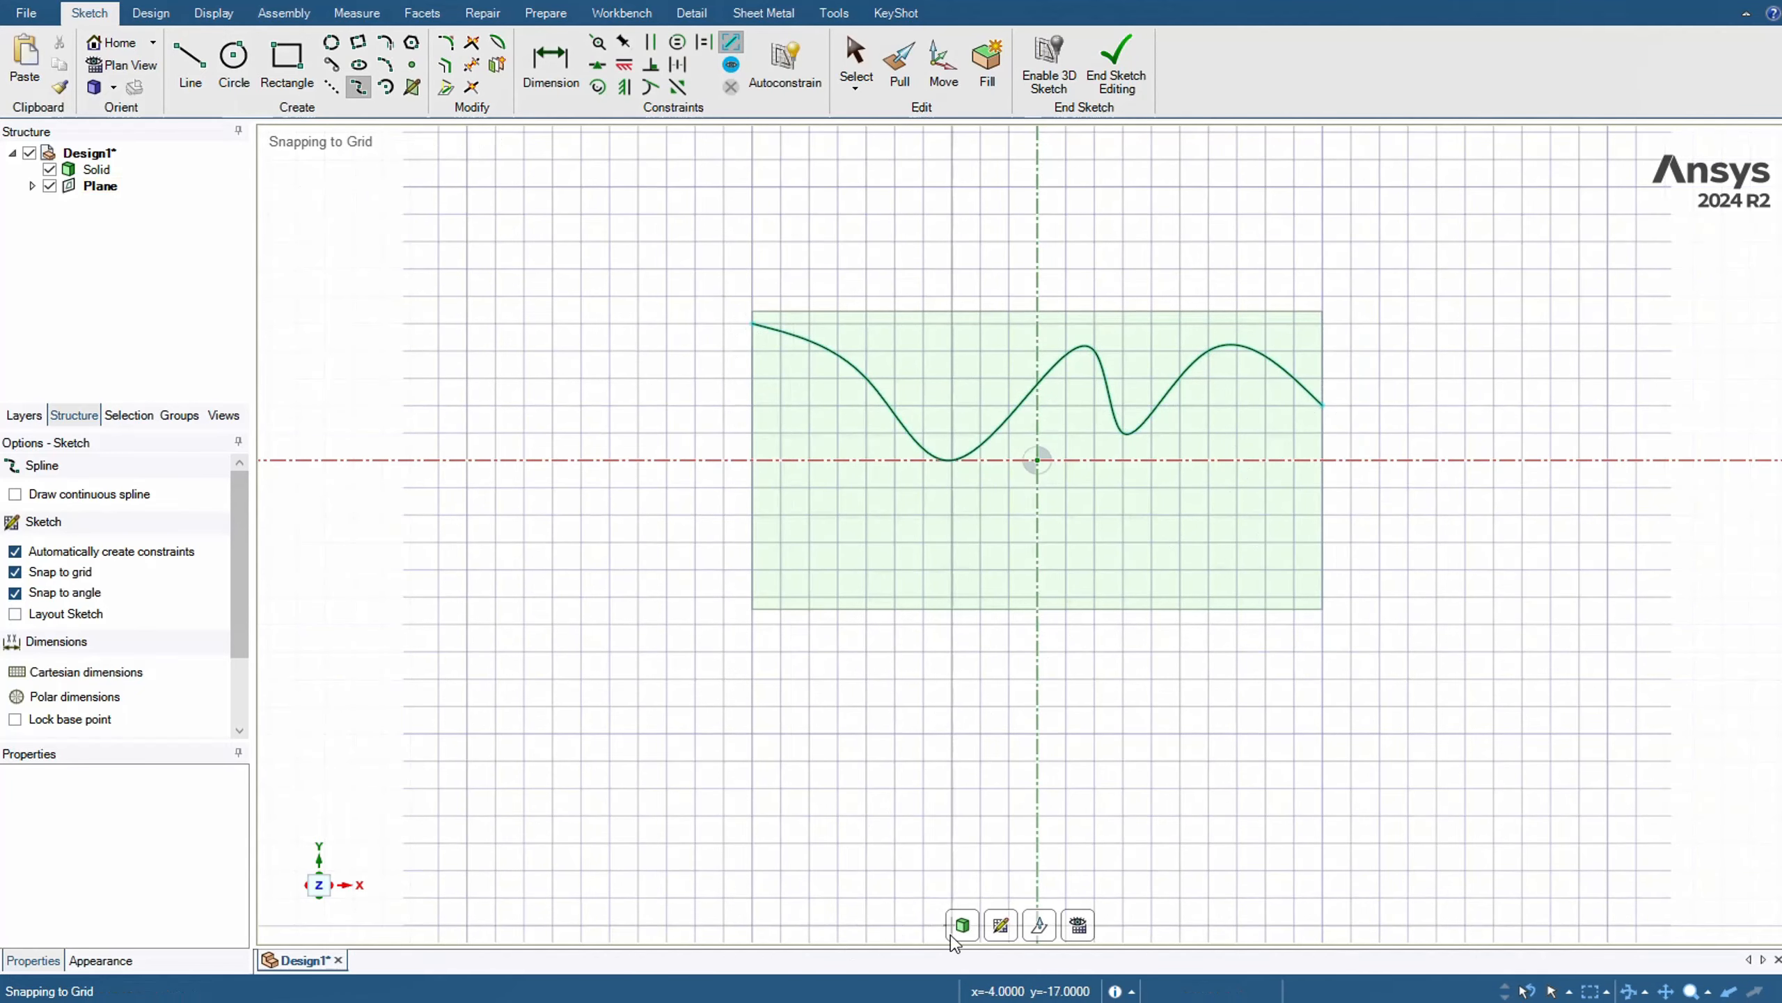
Leave the sketch and pull the spline into a surface that passes through the block and extends beyond its back face
{"action": "key", "text": "h"}
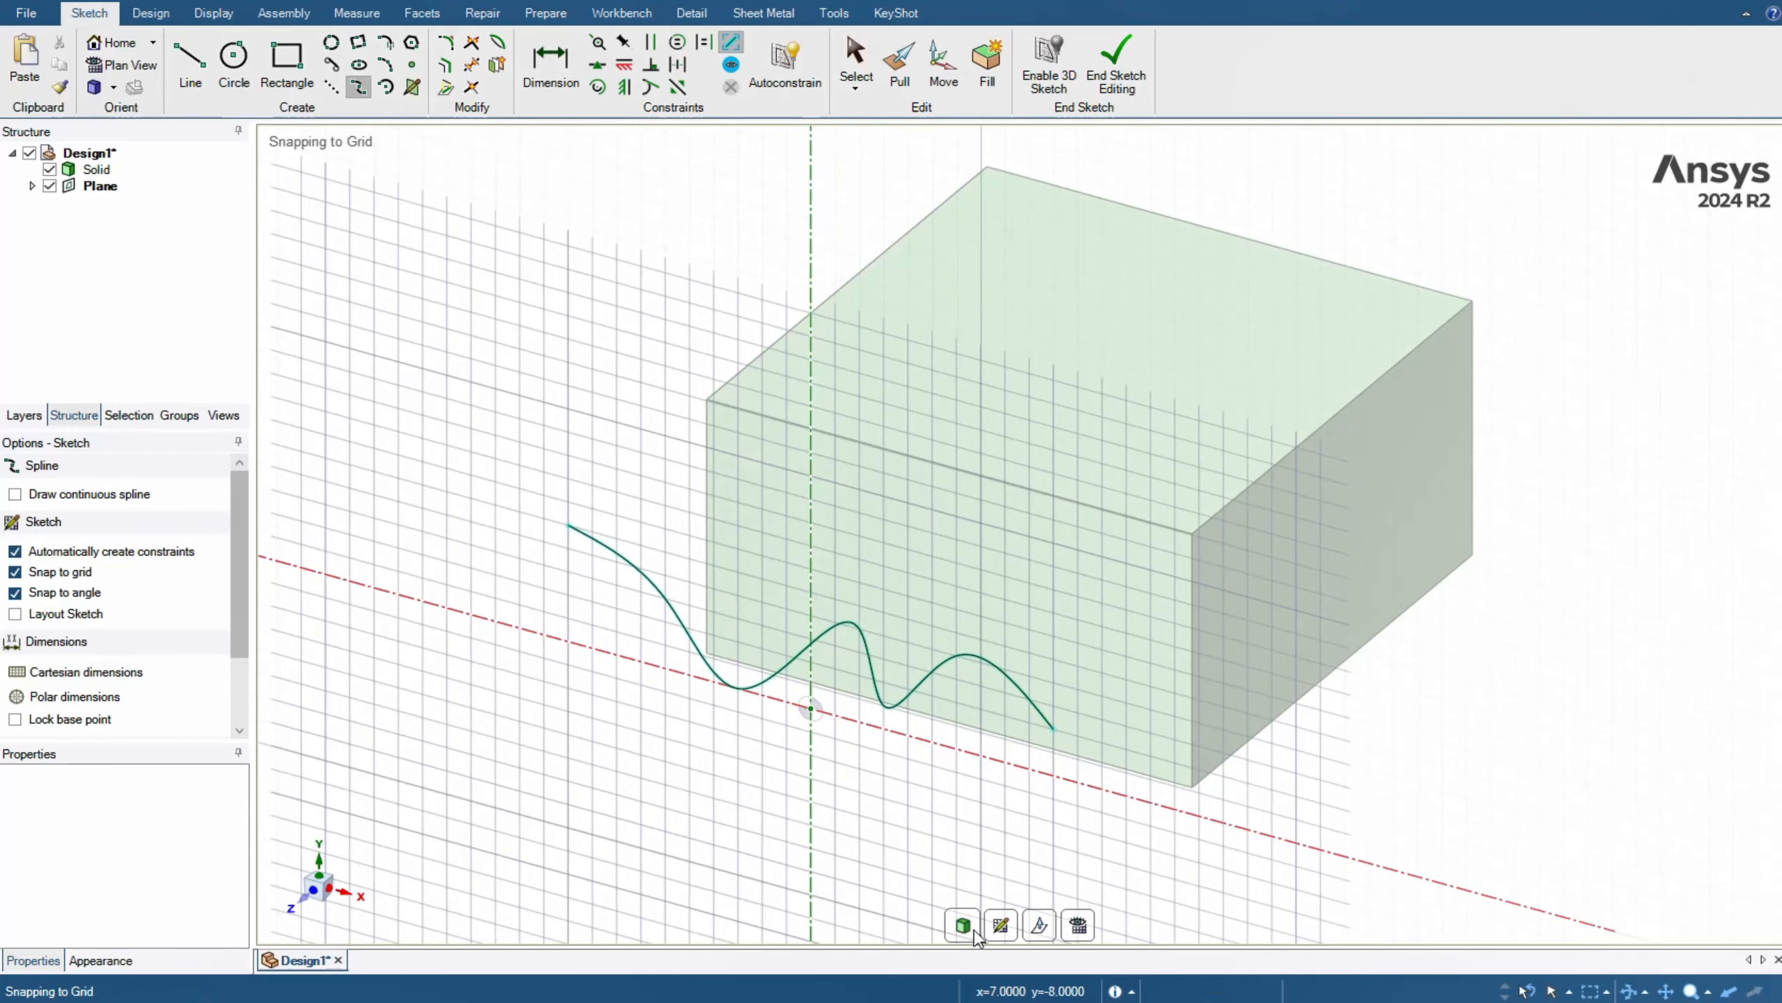
{"action": "left_click", "coordinate": [965, 927]}
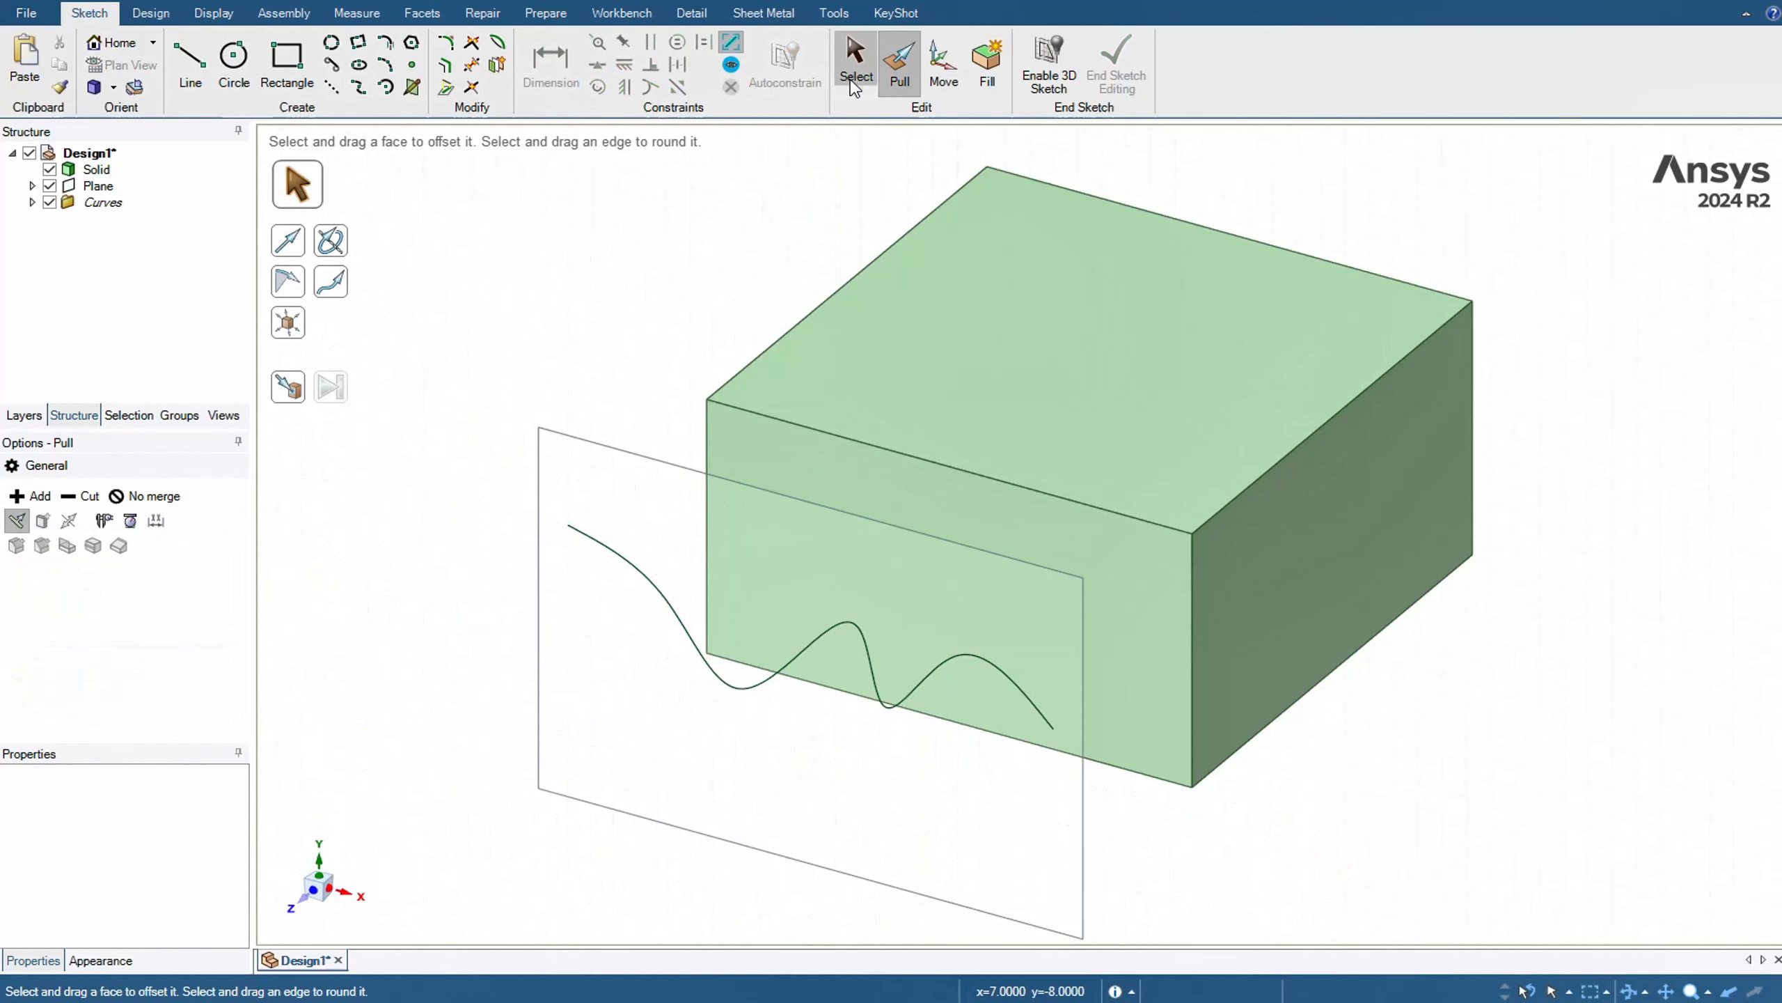
{"action": "left_click", "coordinate": [803, 663]}
{"action": "mouse_move", "coordinate": [803, 663]}
{"action": "left_mouse_down"}
{"action": "mouse_move", "coordinate": [1233, 351]}
{"action": "mouse_move", "coordinate": [1393, 198]}
{"action": "mouse_move", "coordinate": [1517, 326]}
{"action": "left_mouse_up"}
{"action": "left_click", "coordinate": [1508, 504]}
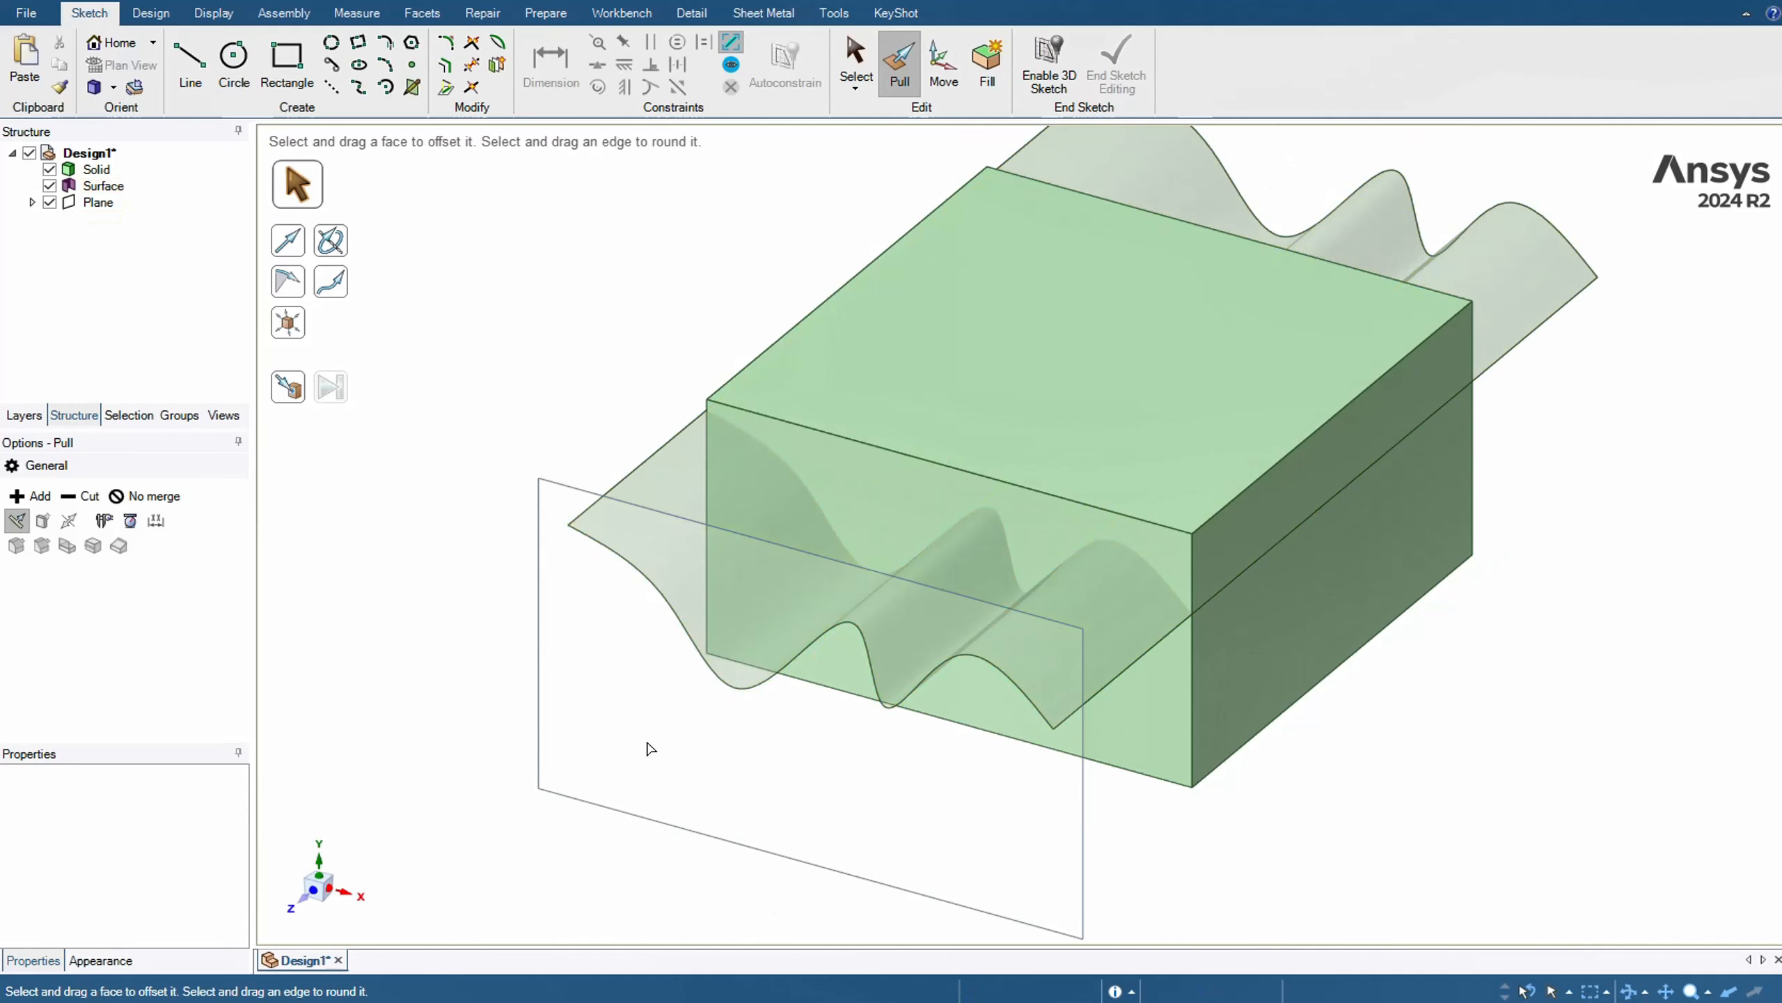
{"action": "key", "text": "s"}
Replace the block's flat top face with the wavy surface using the Replace tool
{"action": "mouse_move", "coordinate": [511, 380]}
{"action": "middle_mouse_down"}
{"action": "mouse_move", "coordinate": [517, 319]}
{"action": "mouse_move", "coordinate": [545, 303]}
{"action": "middle_mouse_up"}
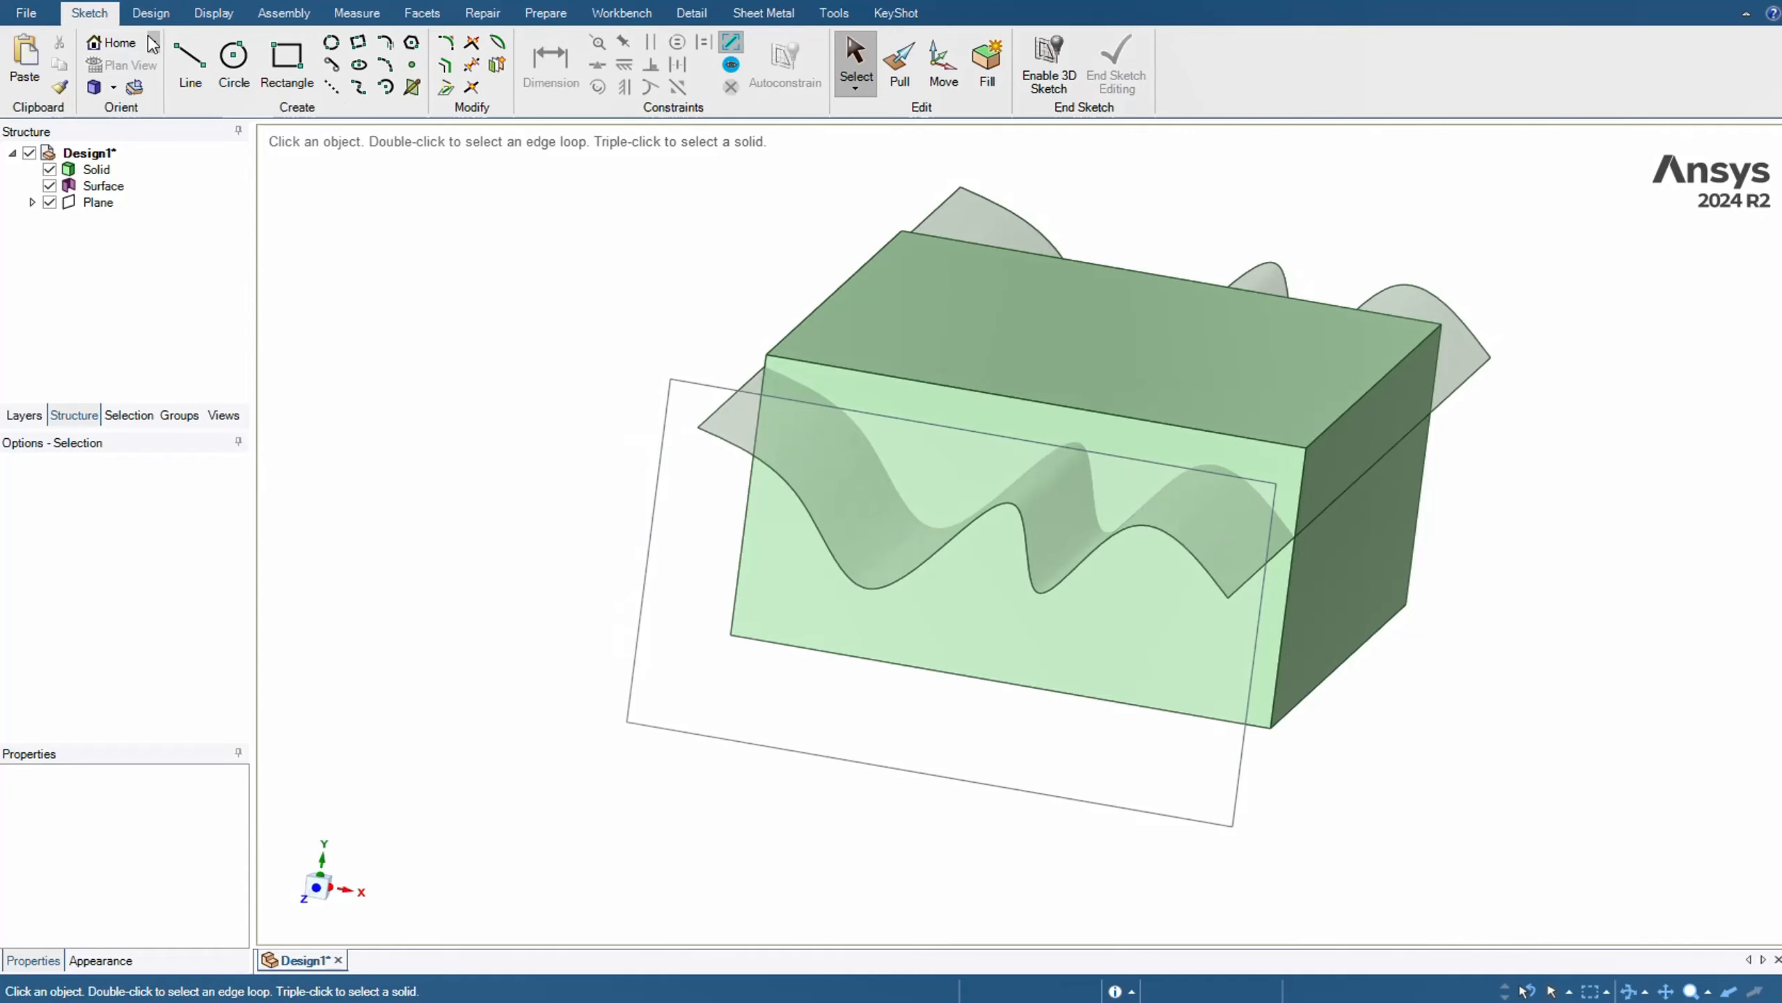
{"action": "left_click", "coordinate": [156, 14]}
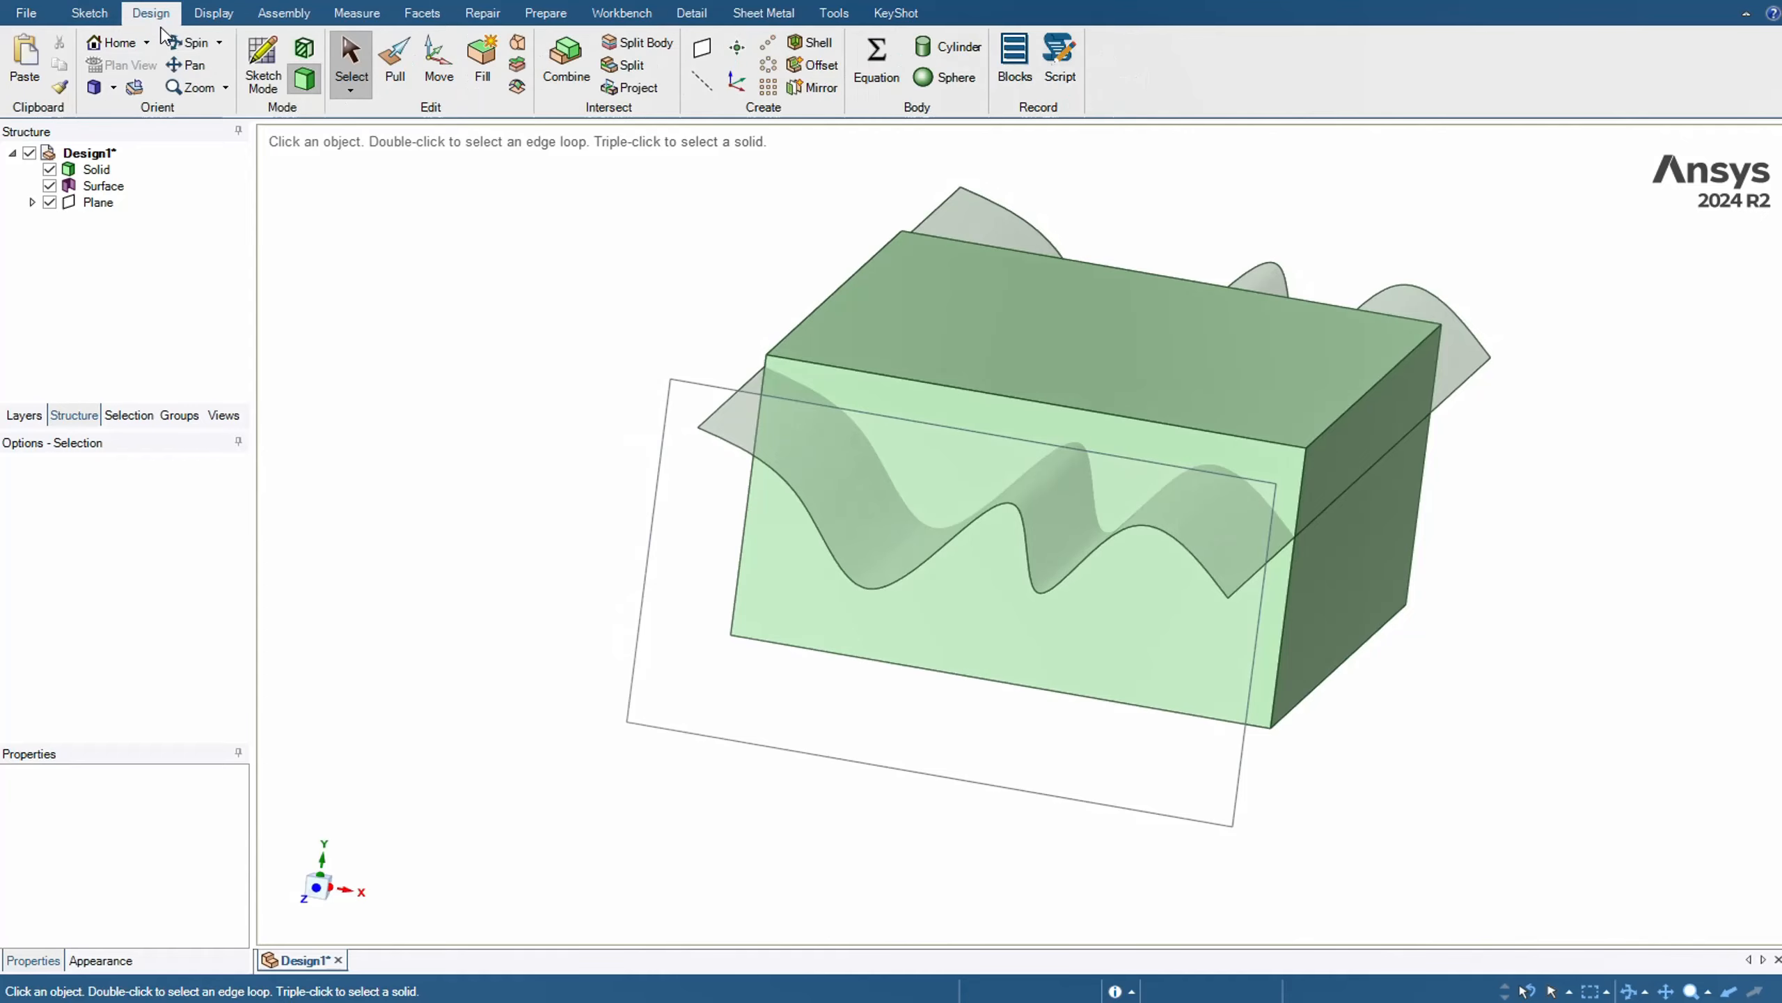
{"action": "left_click", "coordinate": [516, 65]}
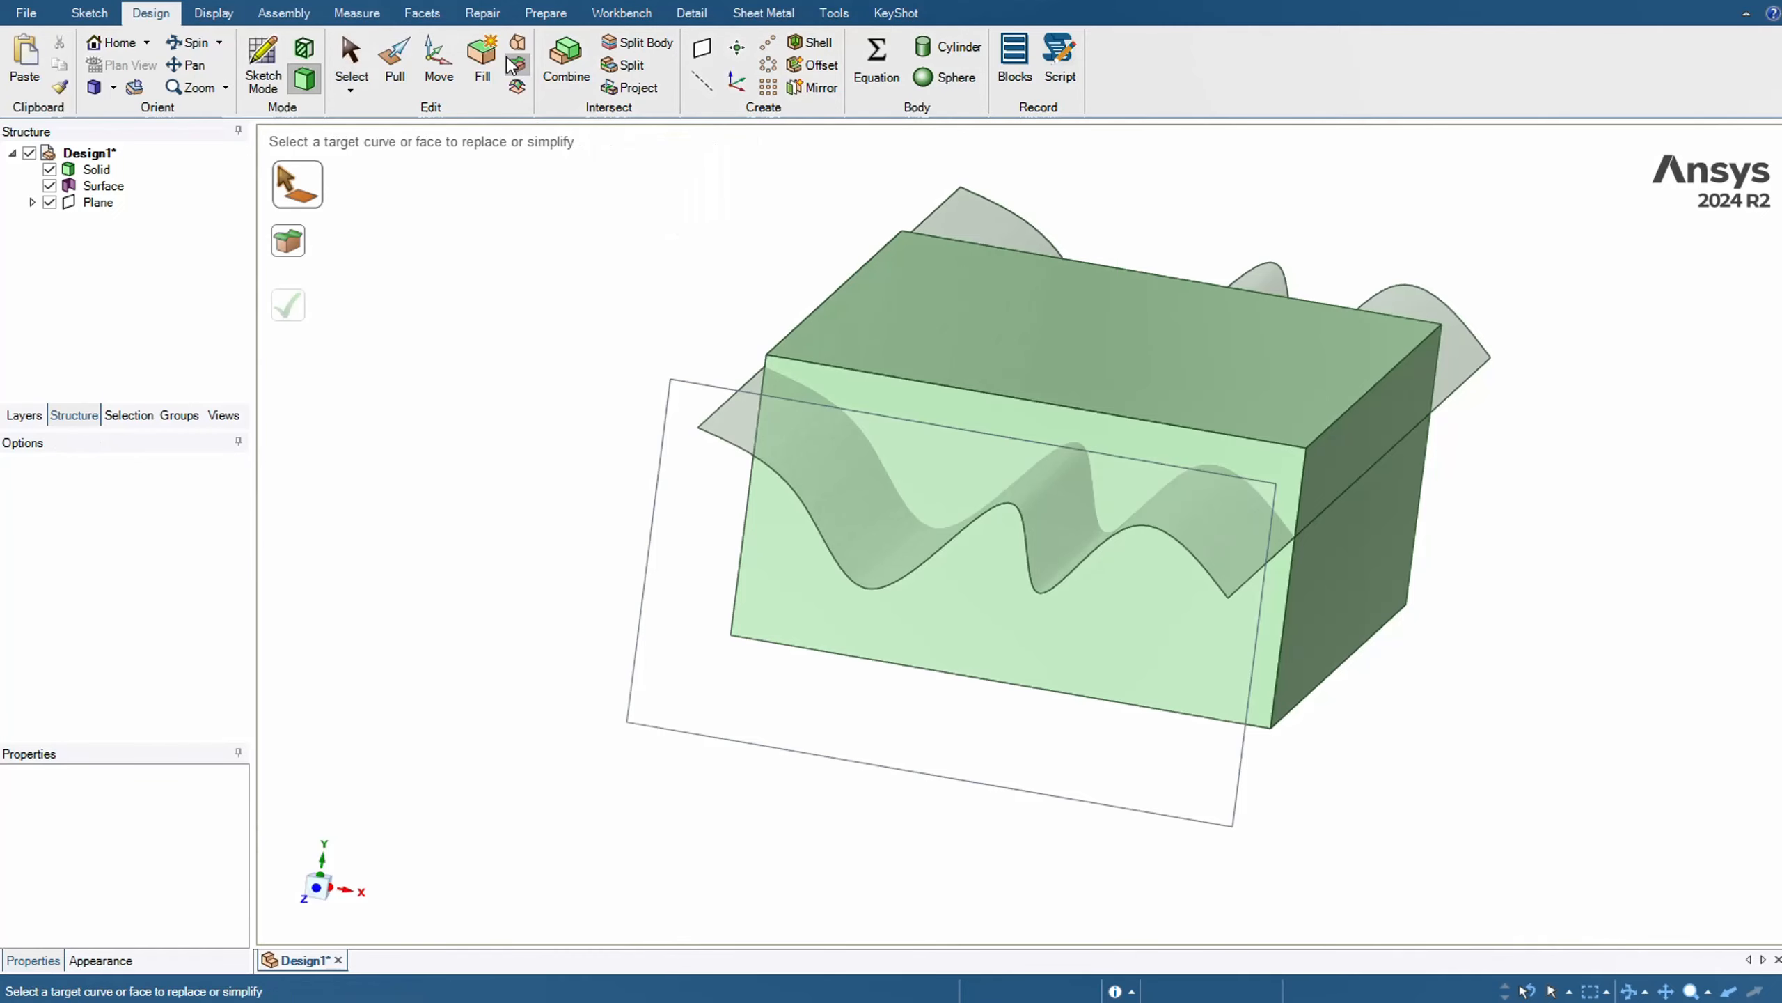
{"action": "left_click", "coordinate": [1082, 358]}
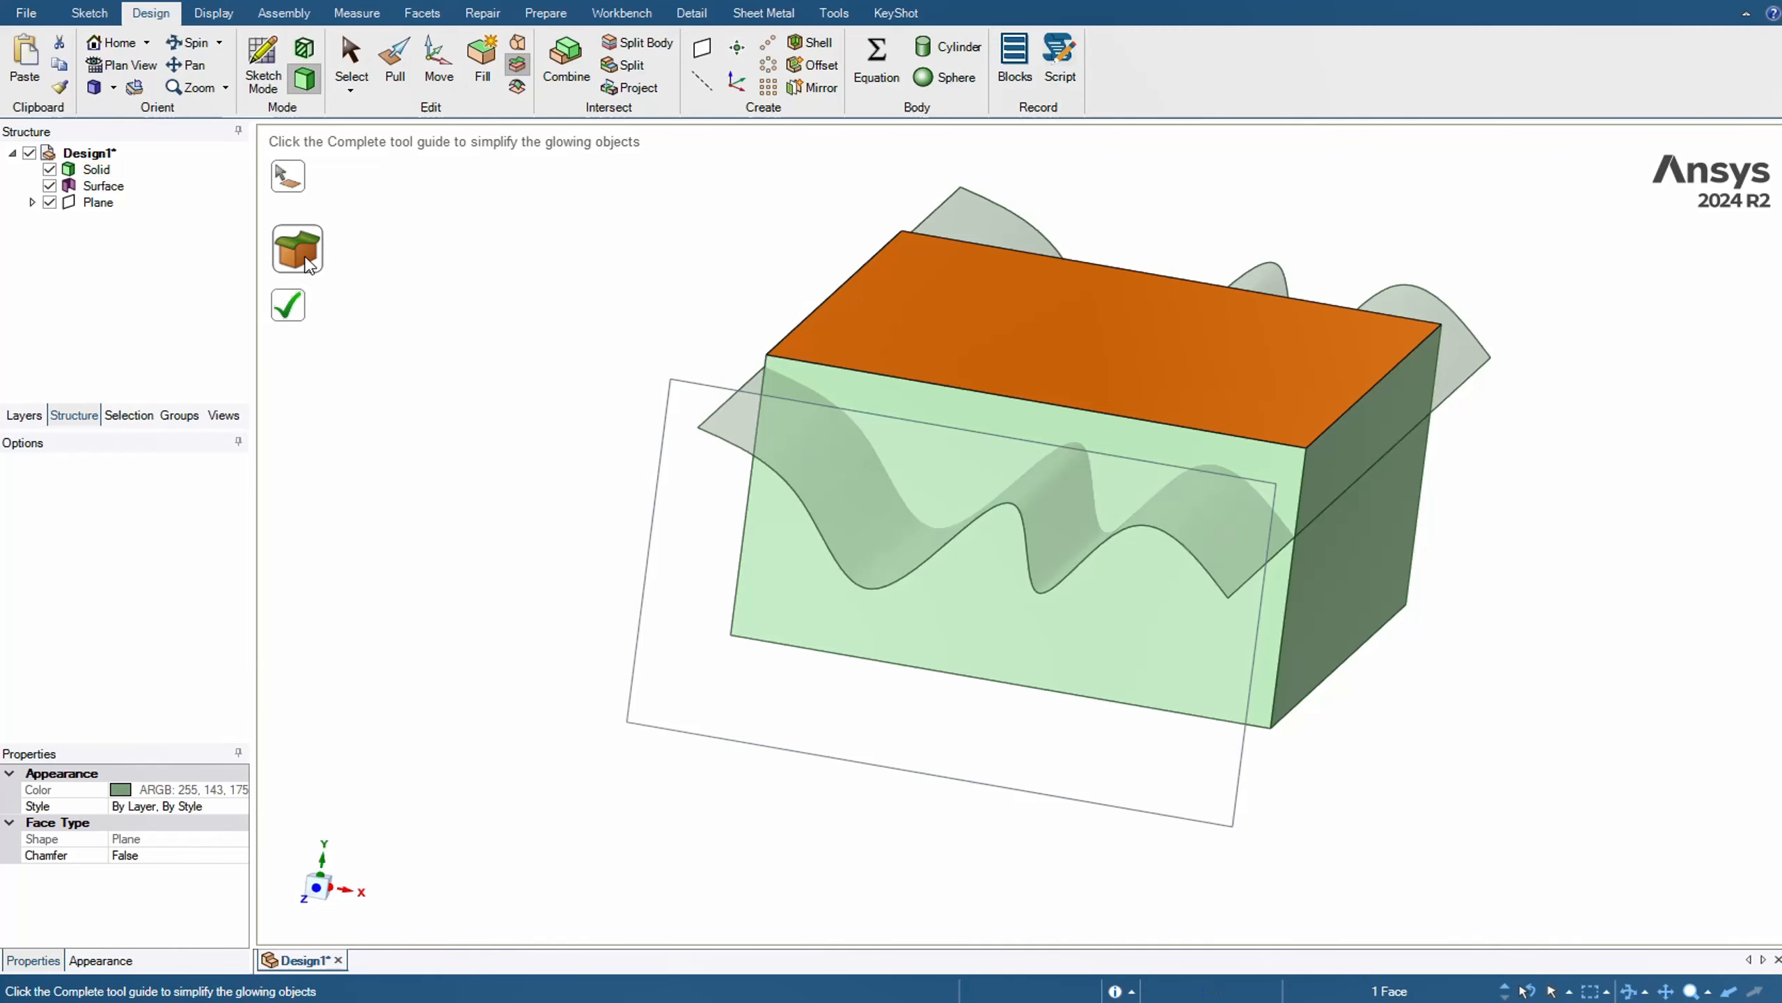
{"action": "left_click", "coordinate": [860, 529]}
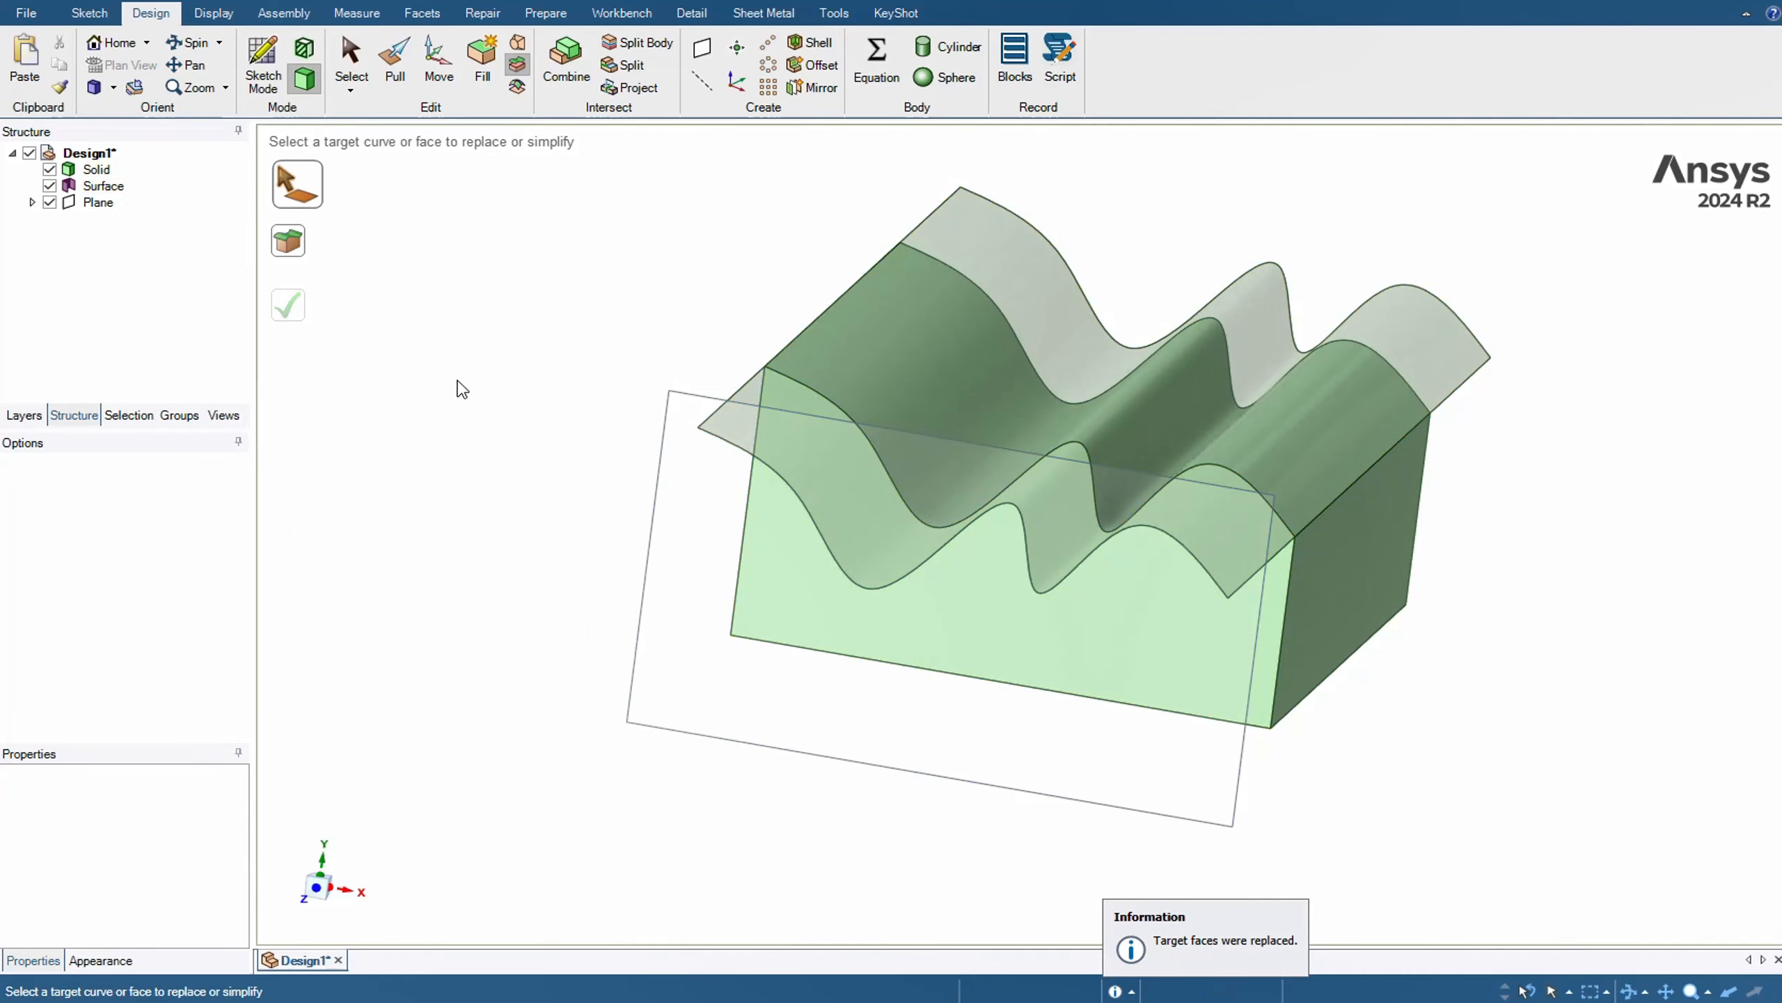
{"action": "key", "text": "Escape"}
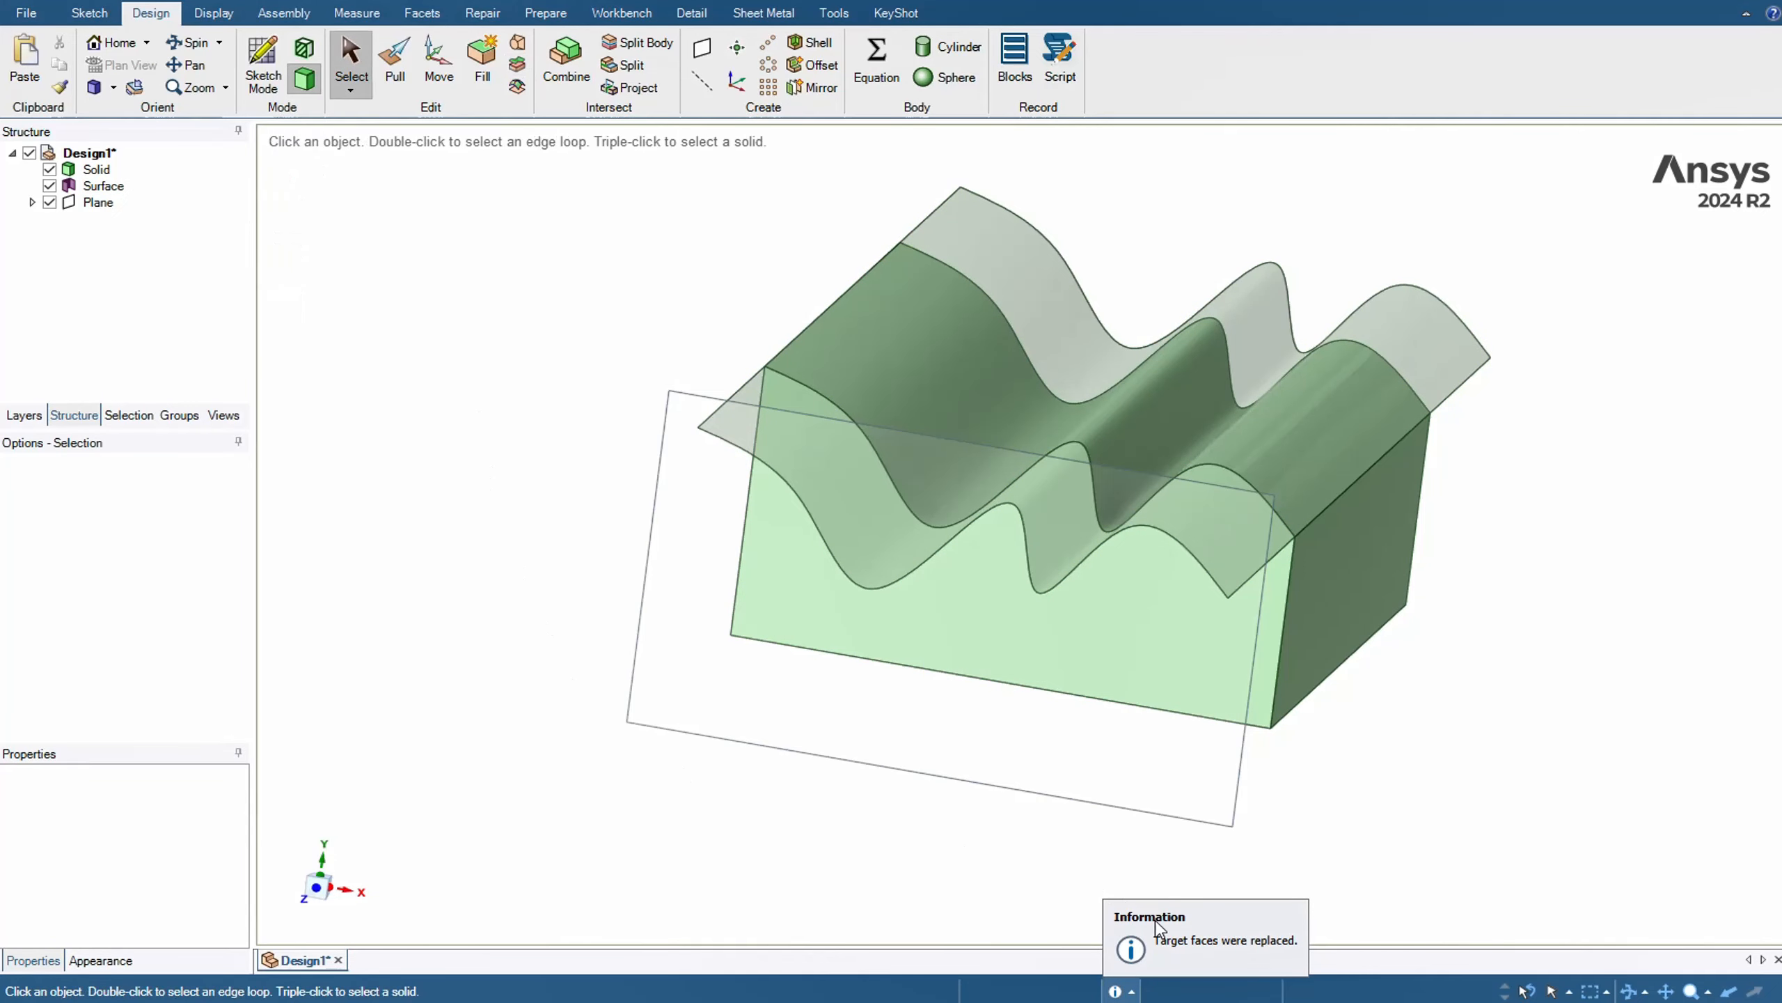
Hide the plane and the wavy surface so that only the solid is displayed
{"action": "left_click", "coordinate": [49, 202]}
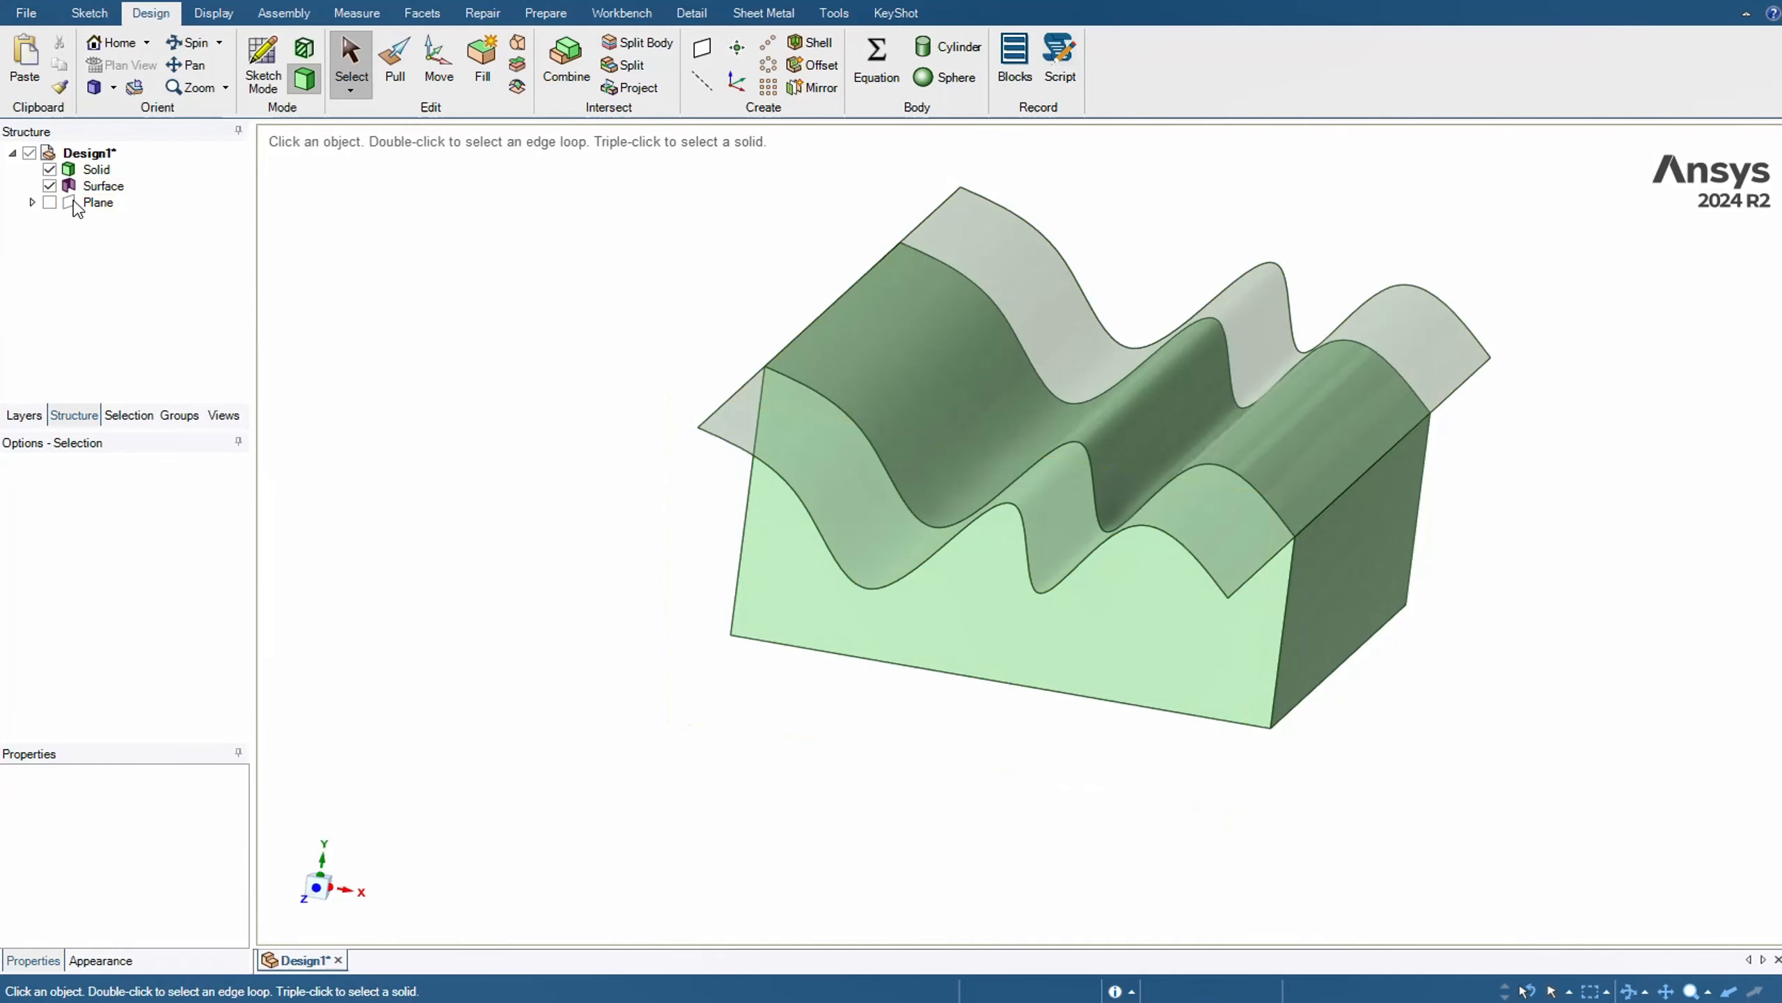
{"action": "left_click", "coordinate": [49, 185]}
{"action": "mouse_move", "coordinate": [617, 517]}
{"action": "middle_mouse_down"}
{"action": "mouse_move", "coordinate": [569, 453]}
{"action": "mouse_move", "coordinate": [626, 449]}
{"action": "mouse_move", "coordinate": [589, 457]}
{"action": "mouse_move", "coordinate": [589, 529]}
{"action": "mouse_move", "coordinate": [561, 539]}
{"action": "mouse_move", "coordinate": [569, 465]}
{"action": "mouse_move", "coordinate": [579, 479]}
{"action": "middle_mouse_up"}
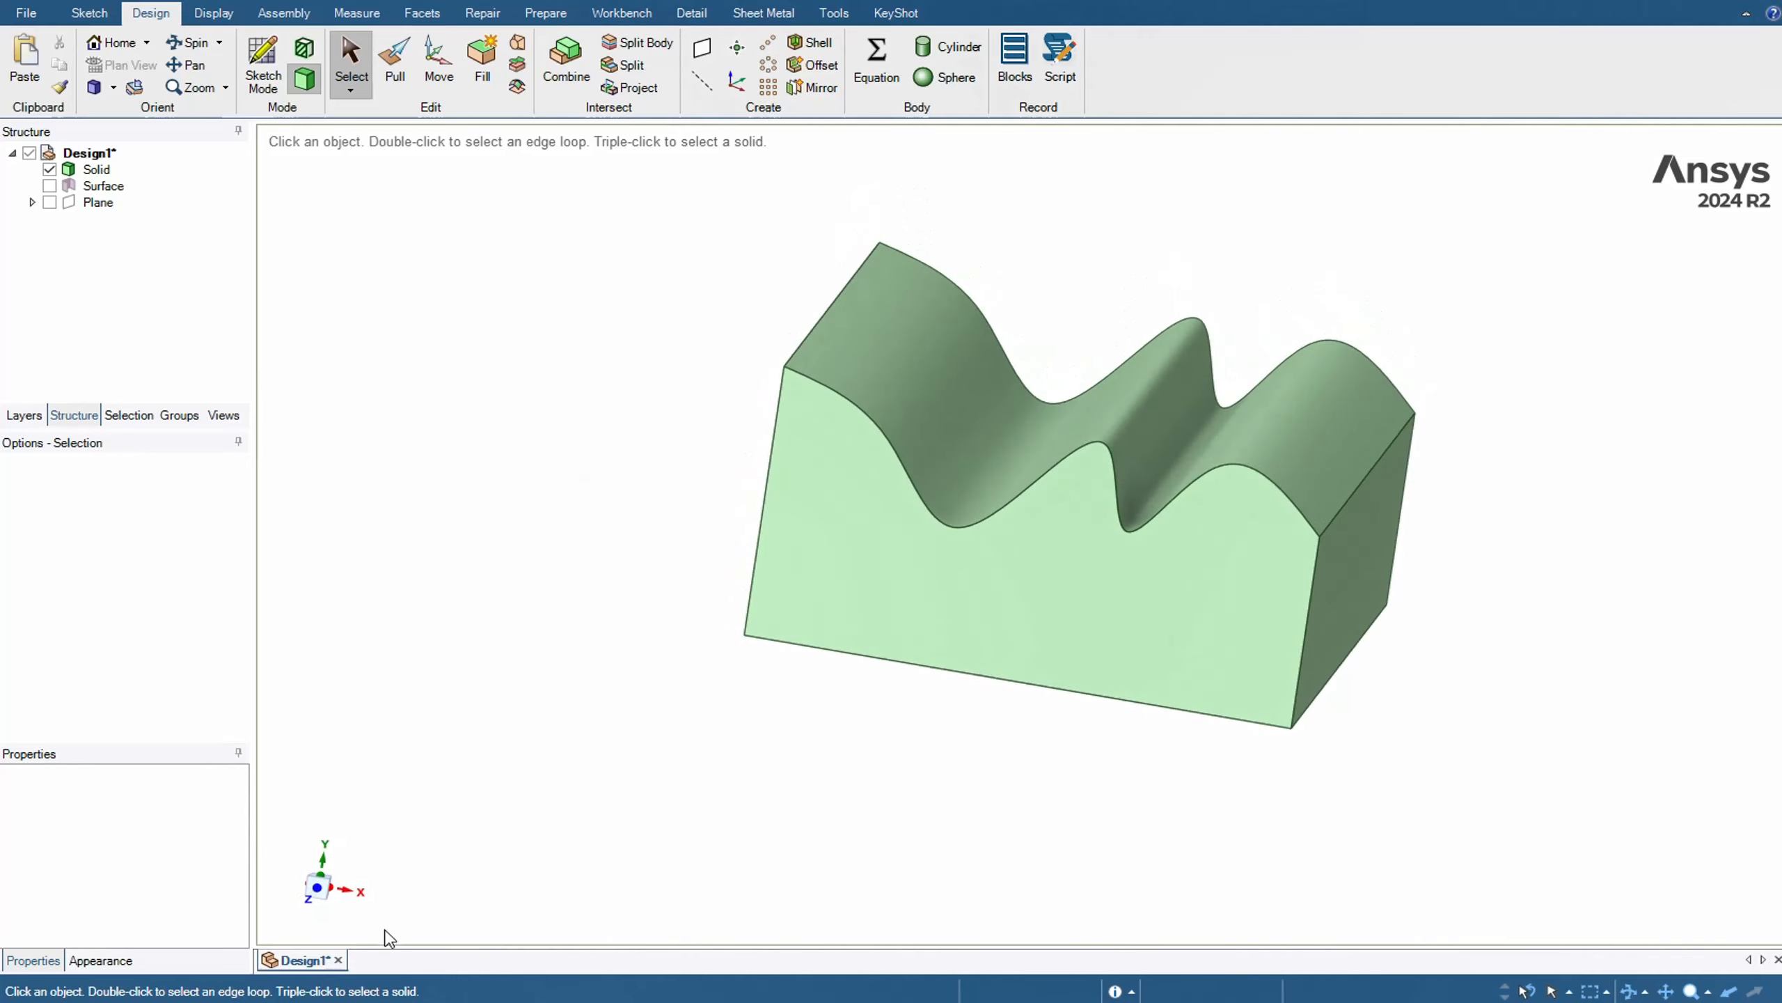
{"action": "middle_click_drag", "start_coordinate": [624, 555], "coordinate": [577, 536]}
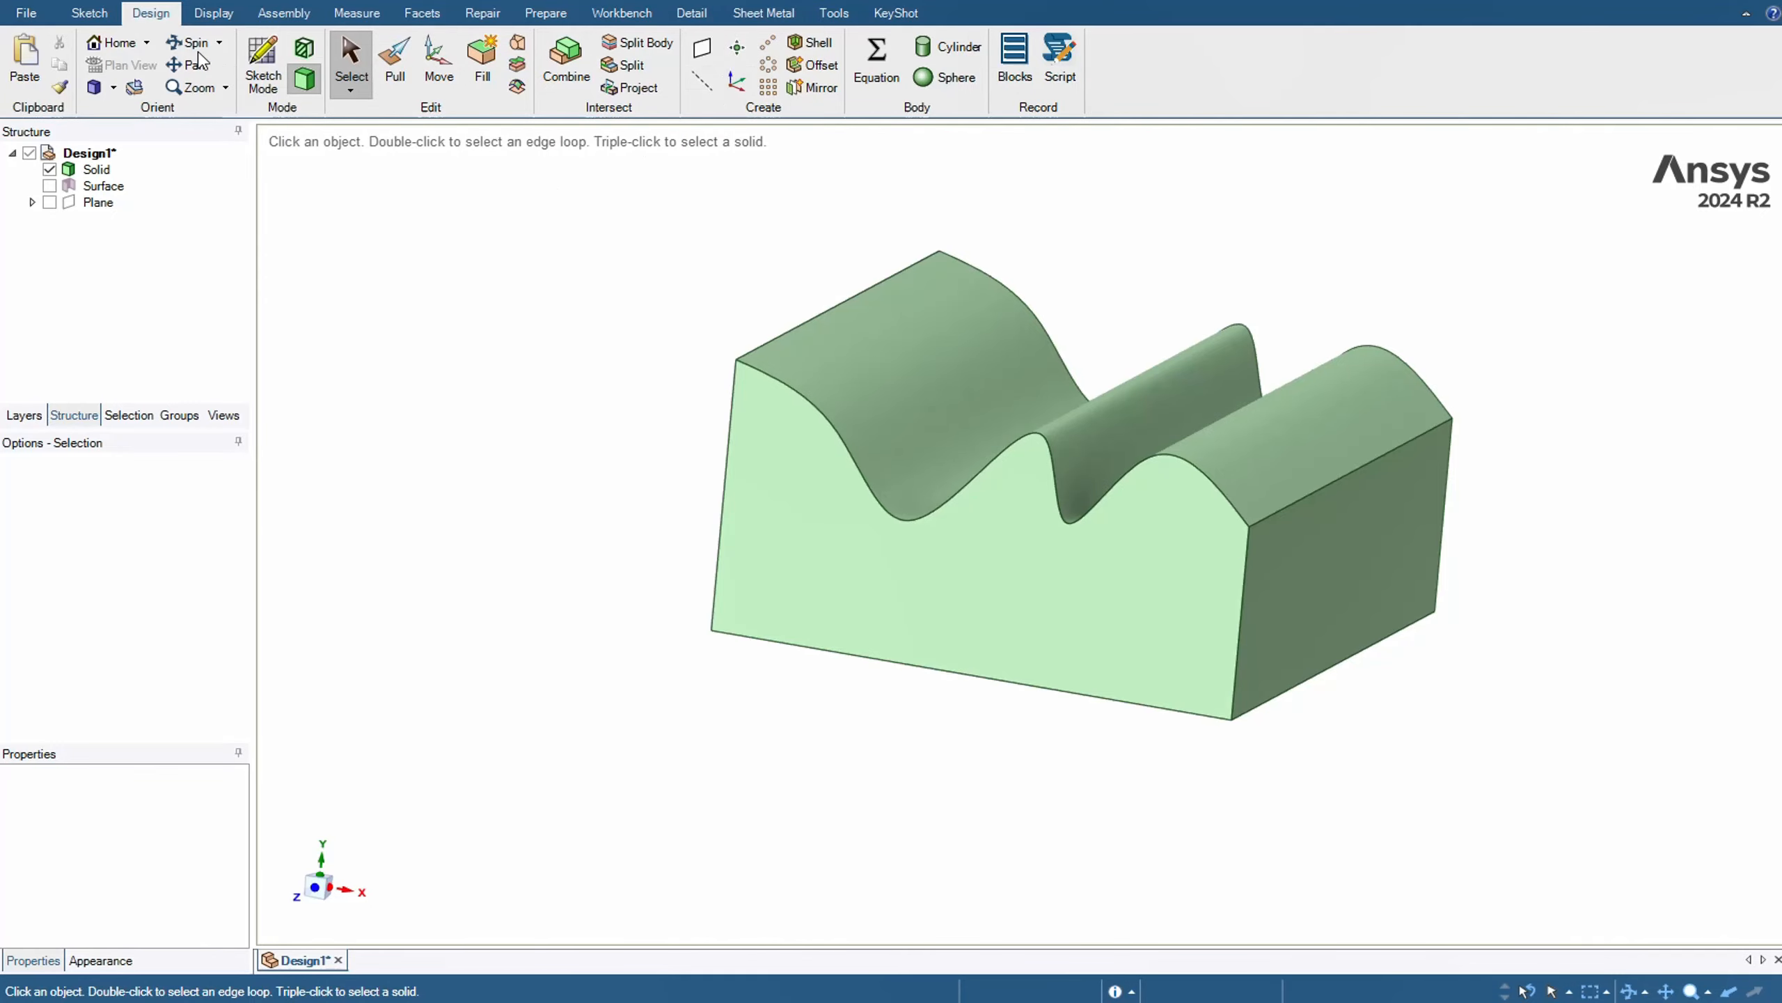
Create a new empty design document
{"action": "left_click", "coordinate": [26, 13]}
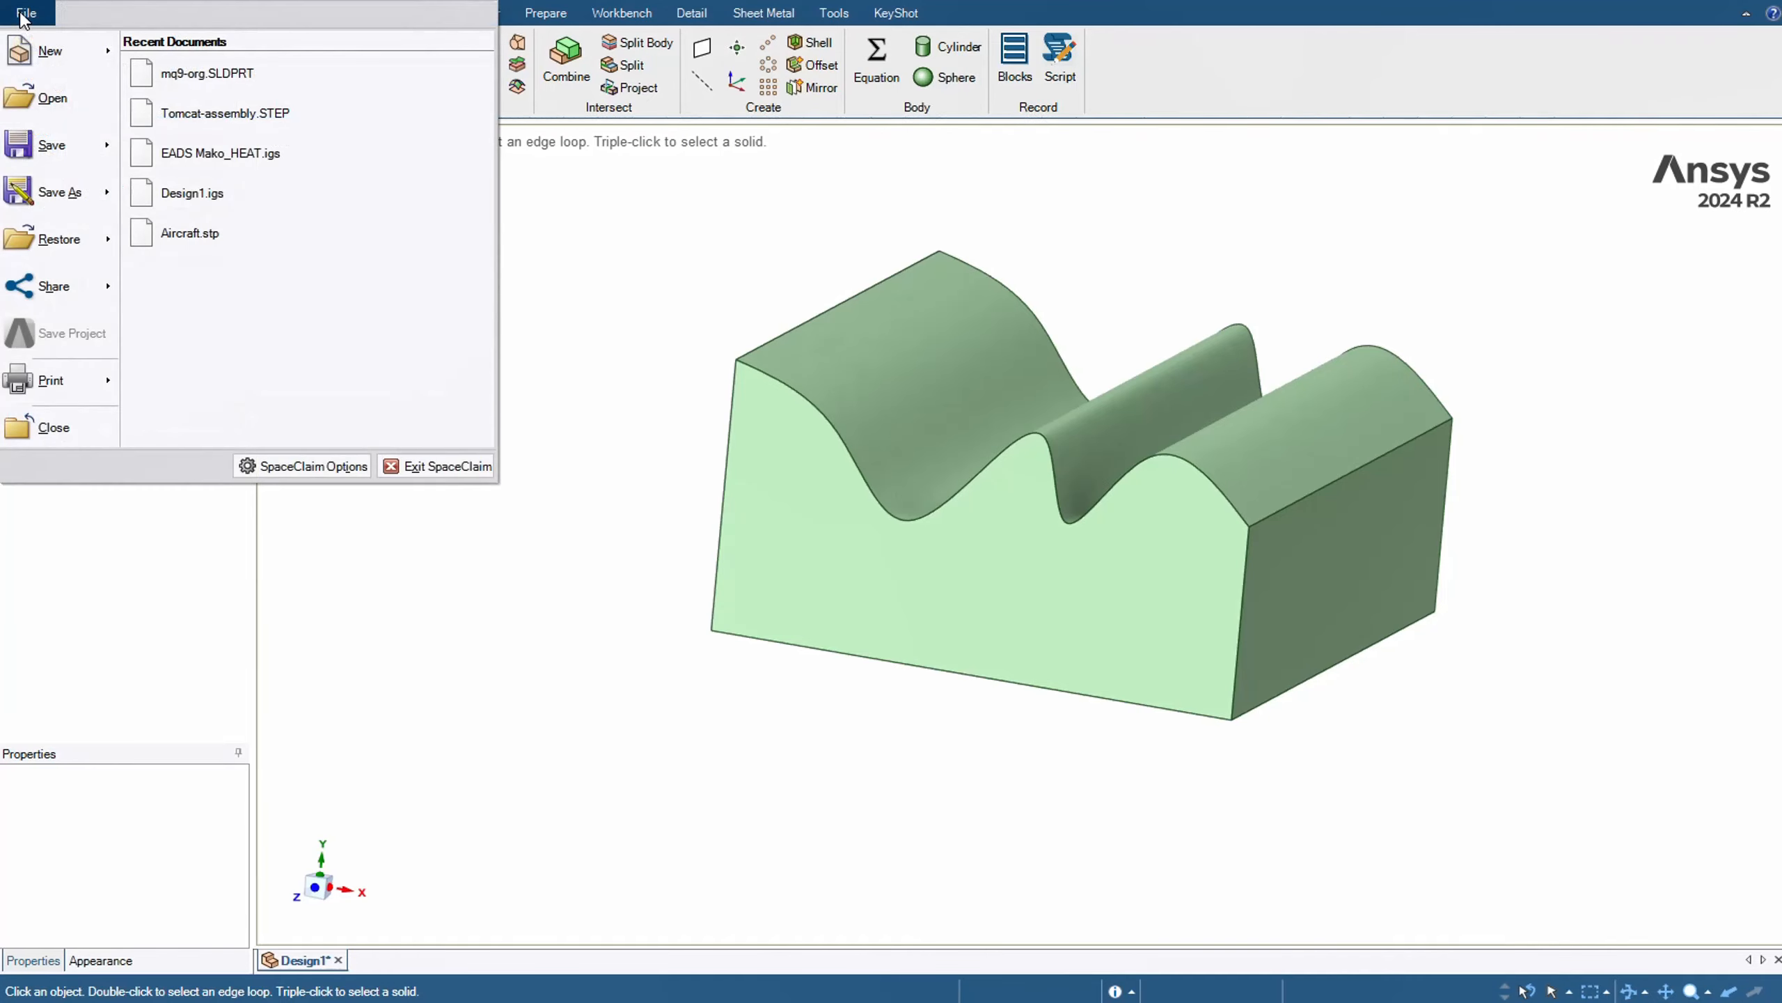
{"action": "mouse_move", "coordinate": [56, 55]}
{"action": "left_click", "coordinate": [182, 76]}
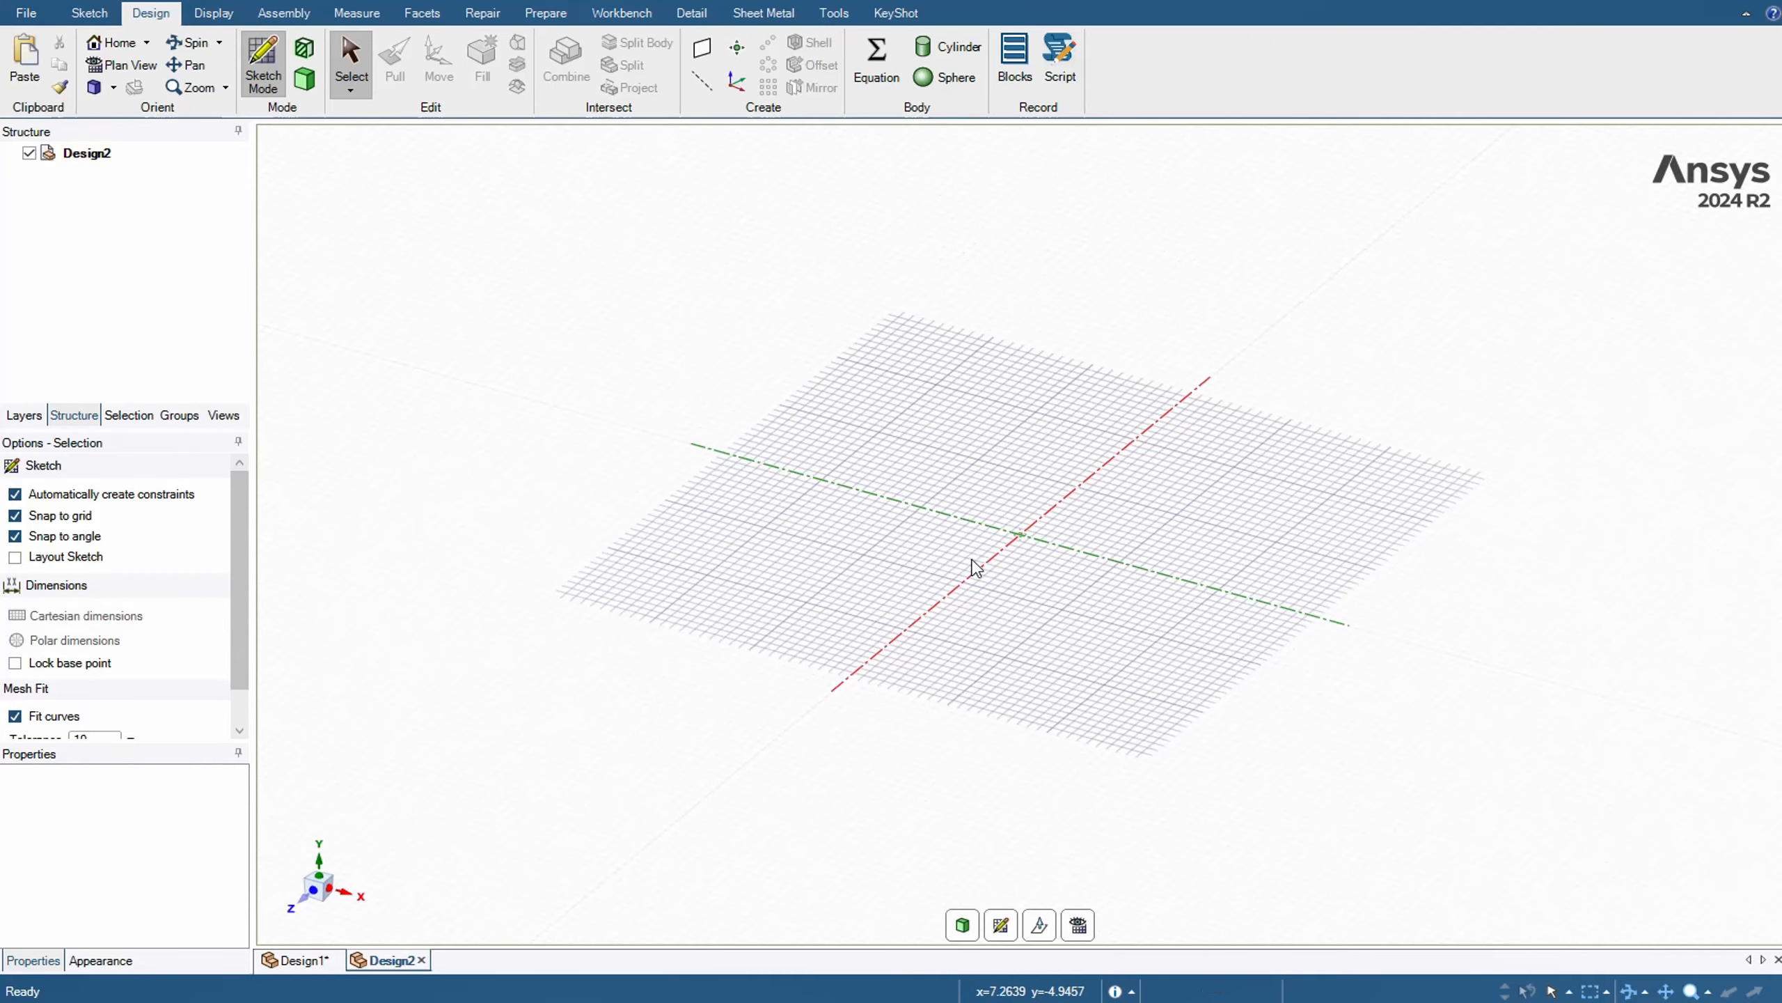
Sketch a 20 mm by 20 mm square centred on the origin of the sketch grid
{"action": "left_click", "coordinate": [89, 12]}
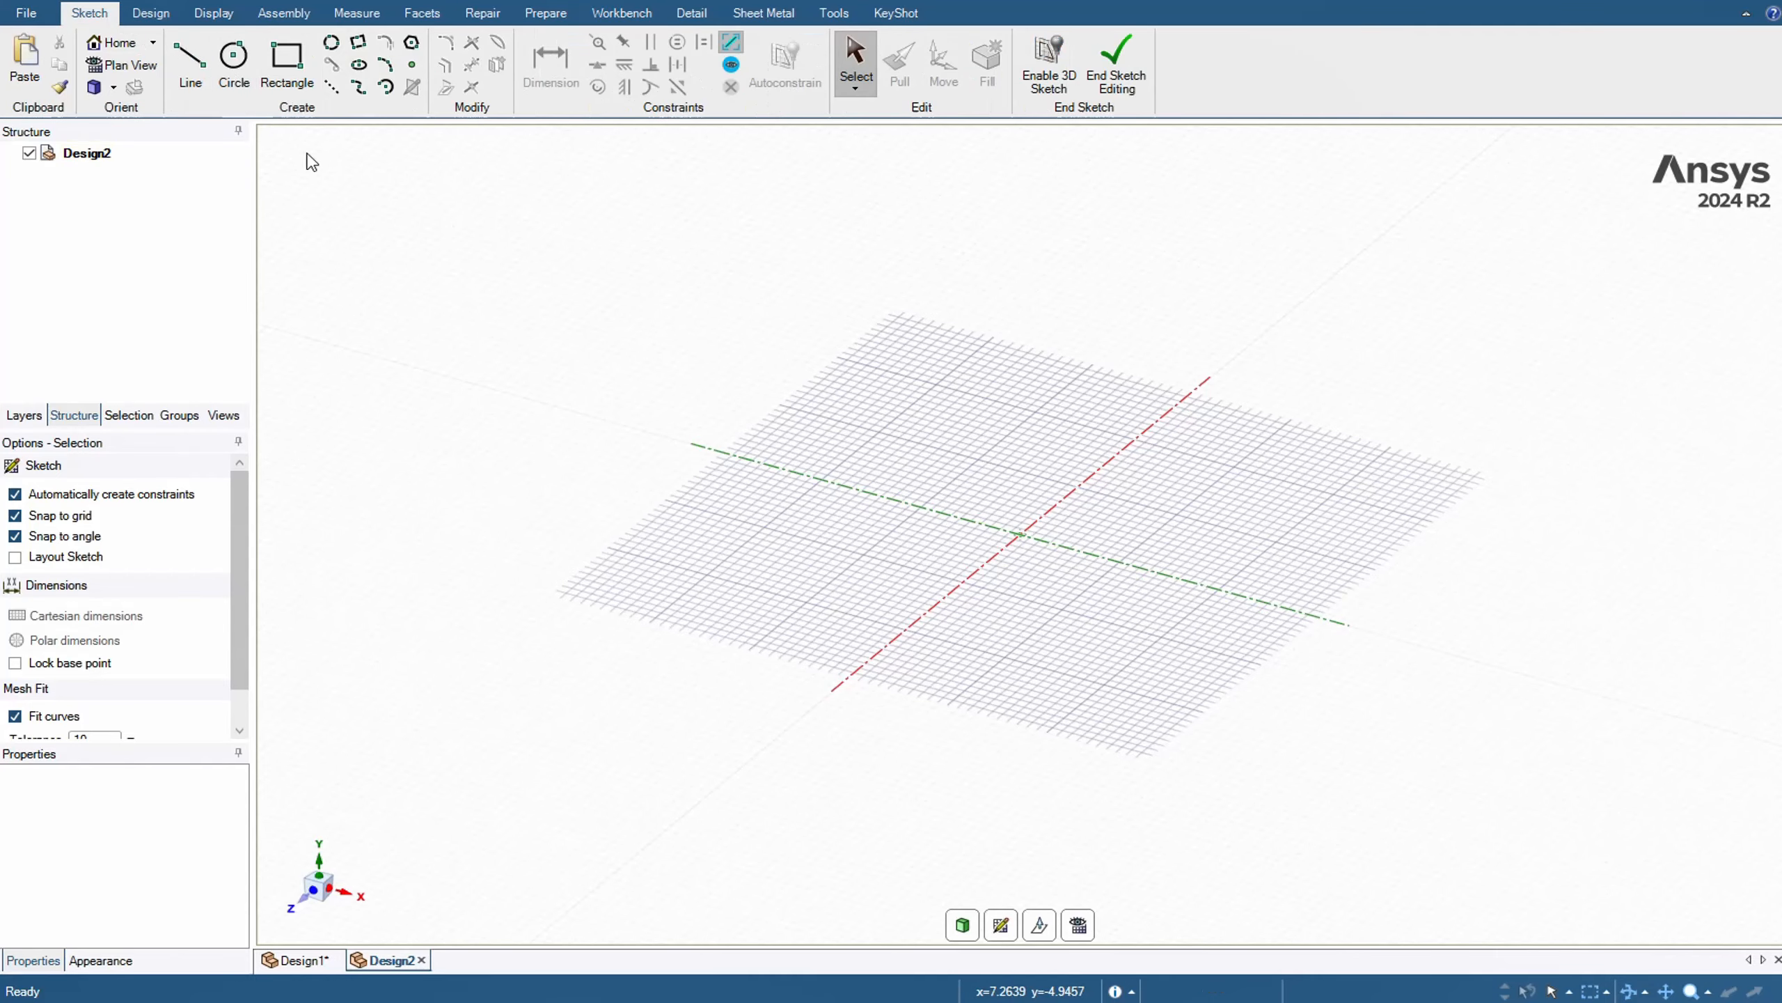
{"action": "left_click", "coordinate": [286, 63]}
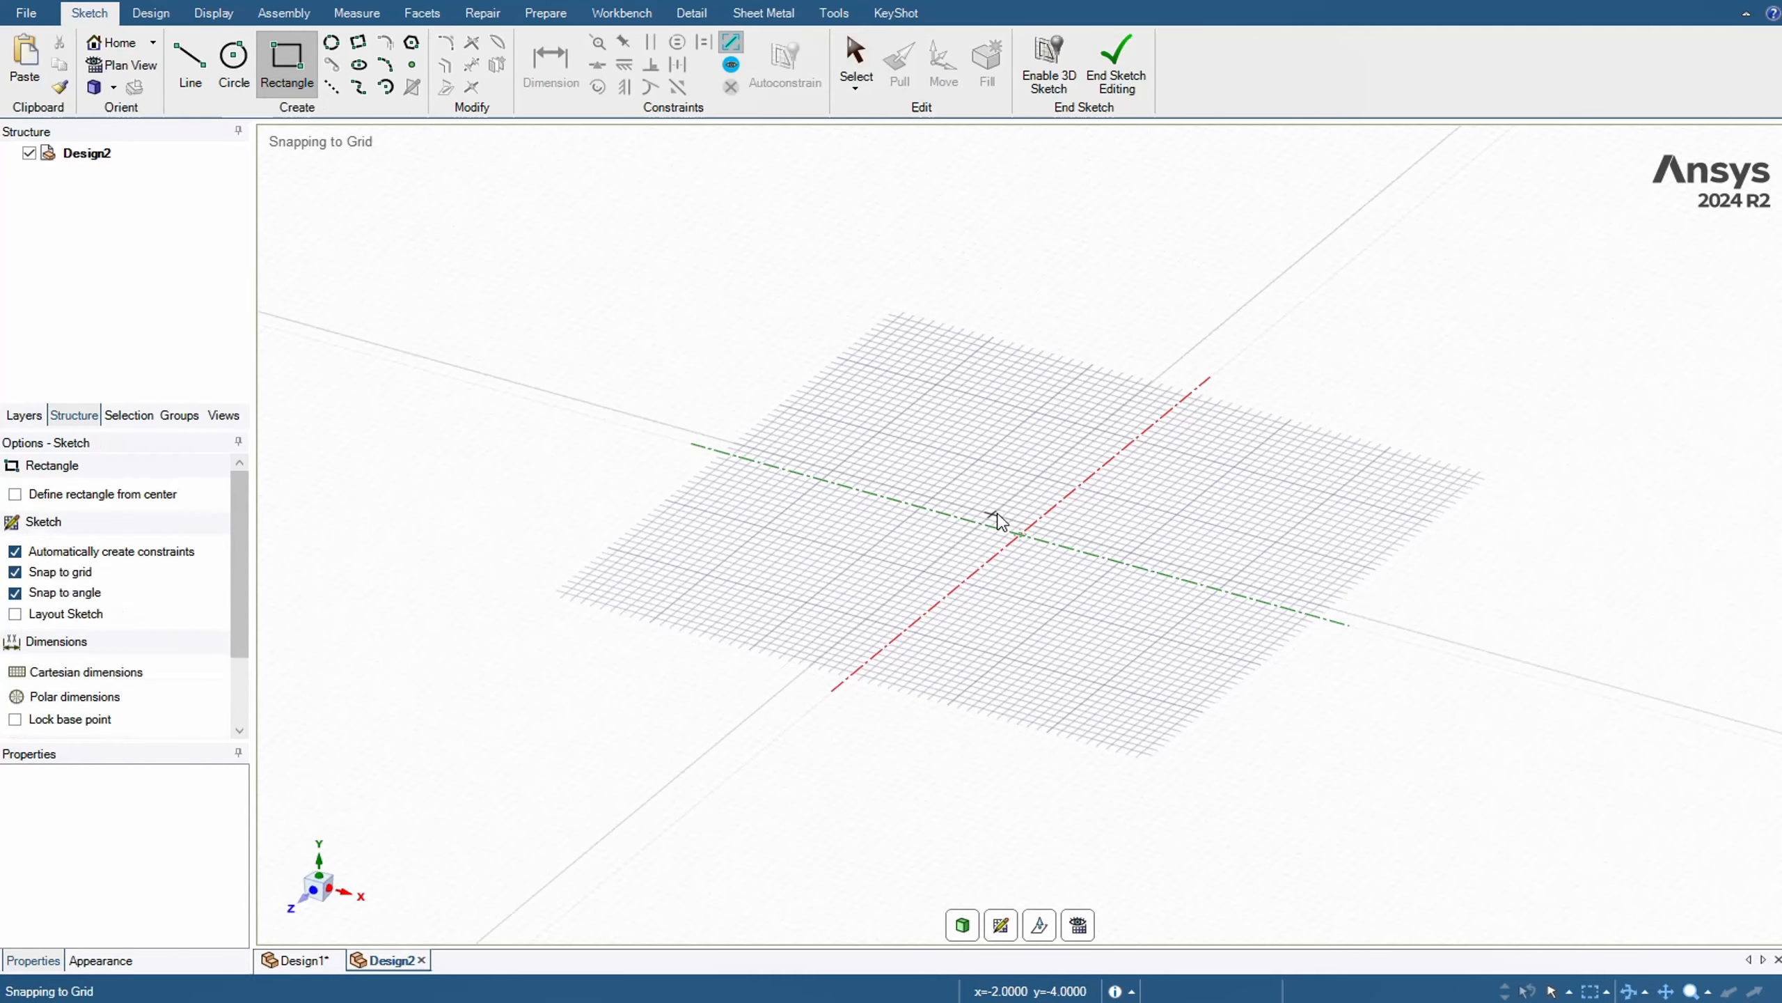
{"action": "scroll", "coordinate": [994, 517], "scroll_direction": "up", "scroll_amount": 3}
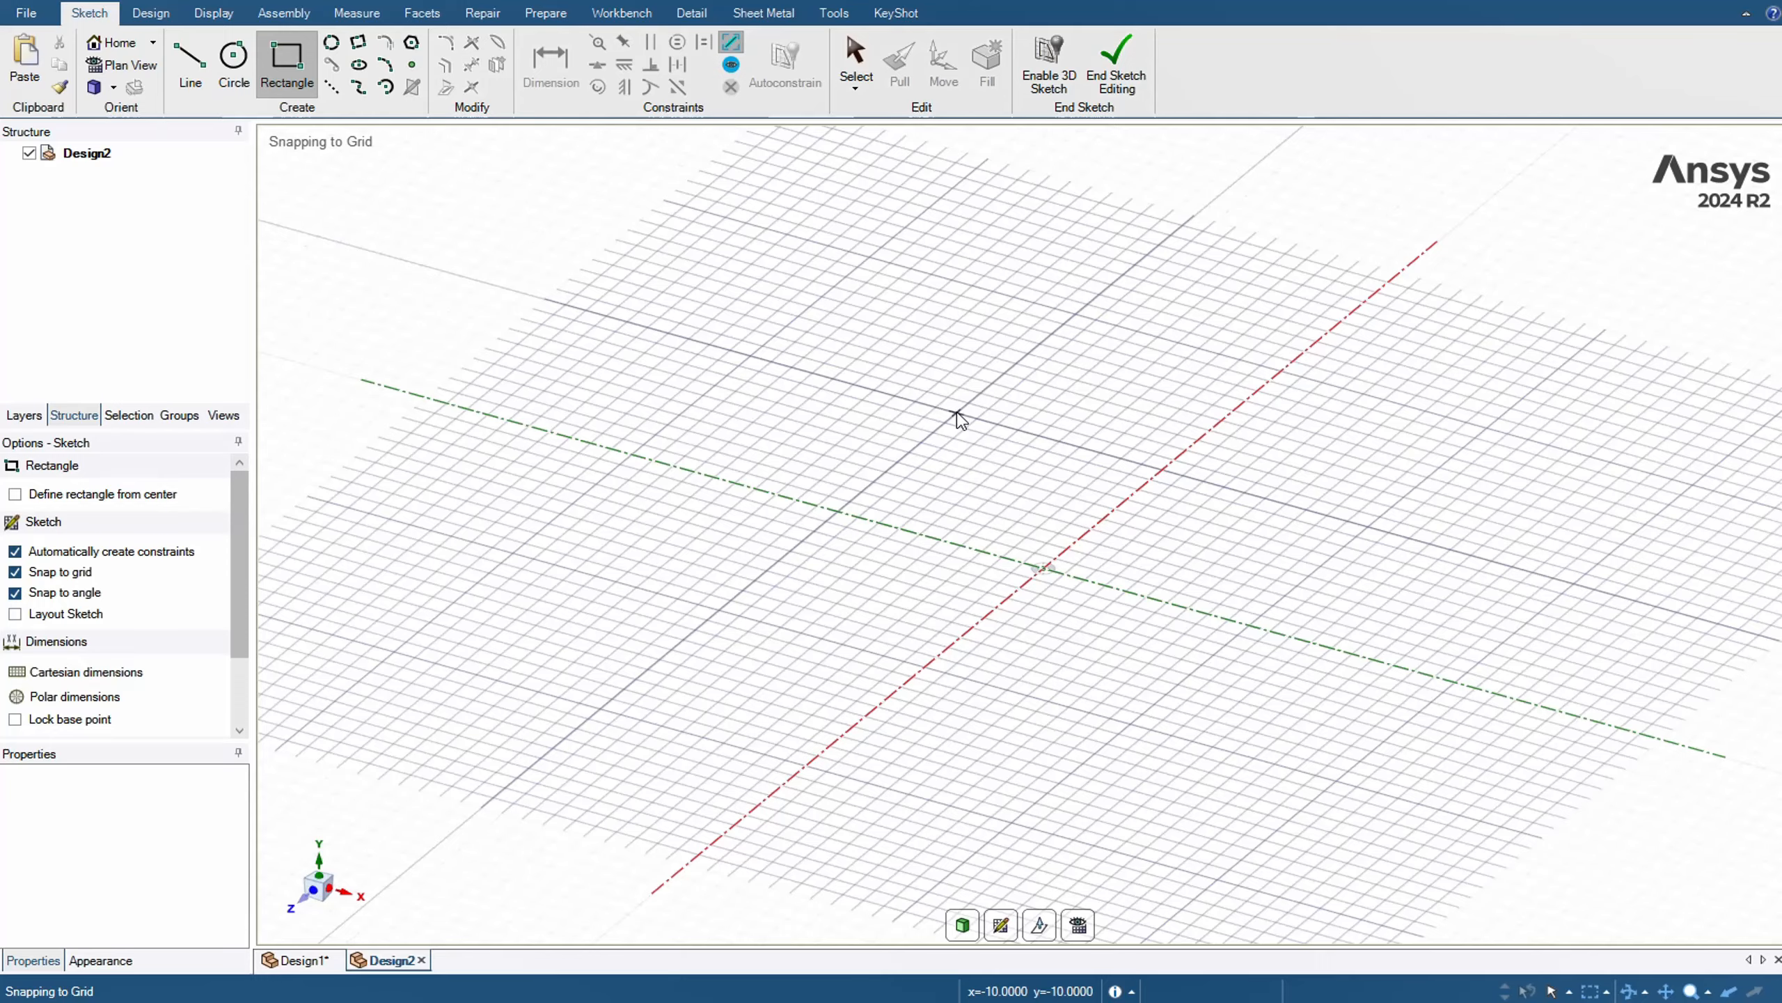
{"action": "left_click", "coordinate": [958, 413]}
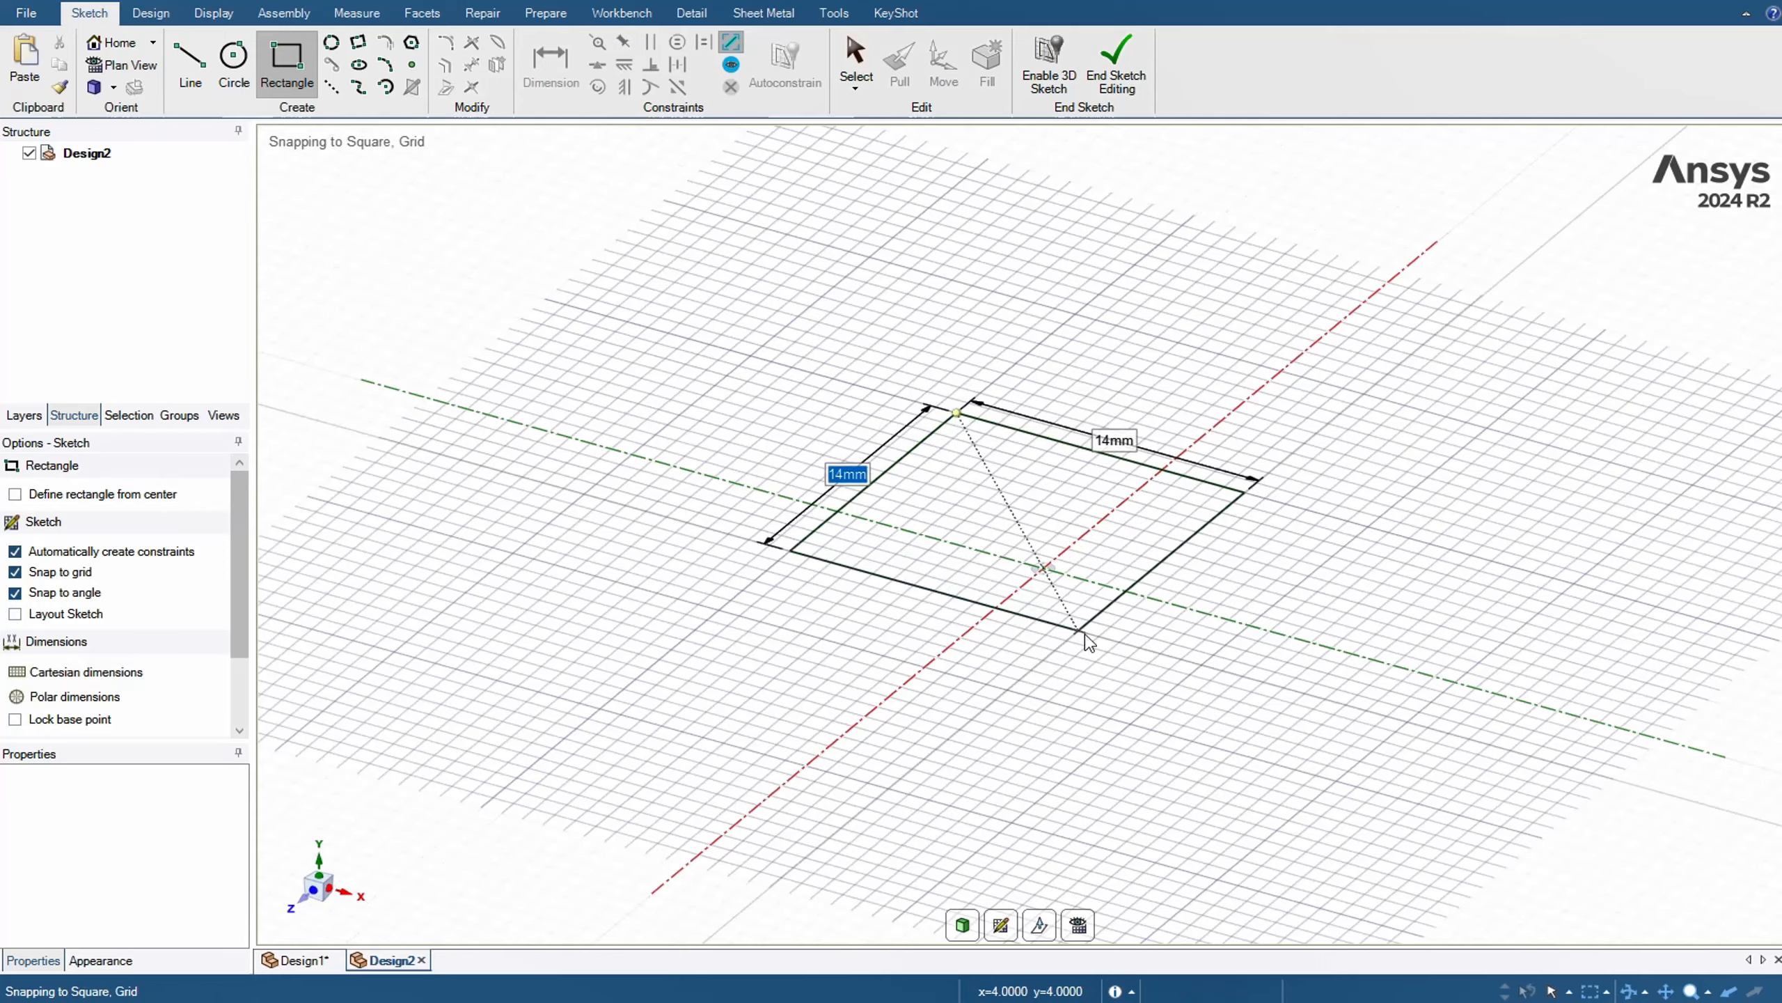
{"action": "left_click", "coordinate": [1141, 730]}
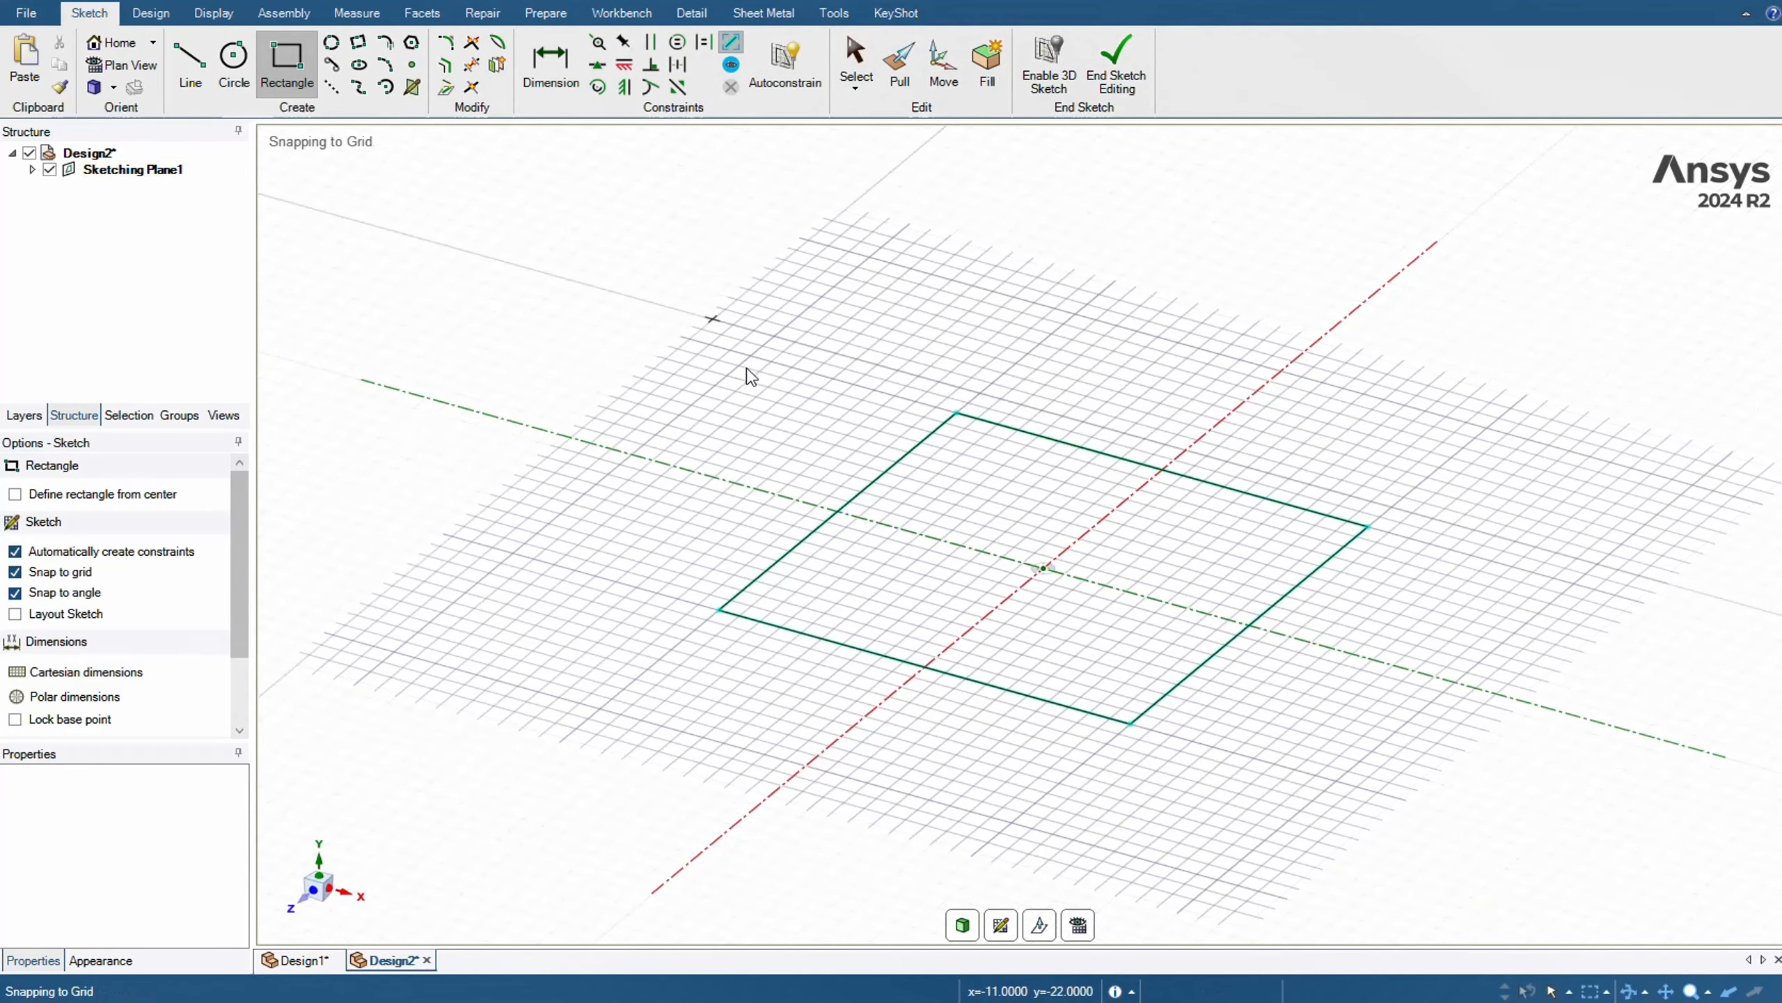
Pull the square face upward by 2 mm to form a thin solid plate
{"action": "left_click", "coordinate": [899, 67]}
{"action": "left_click", "coordinate": [1051, 580]}
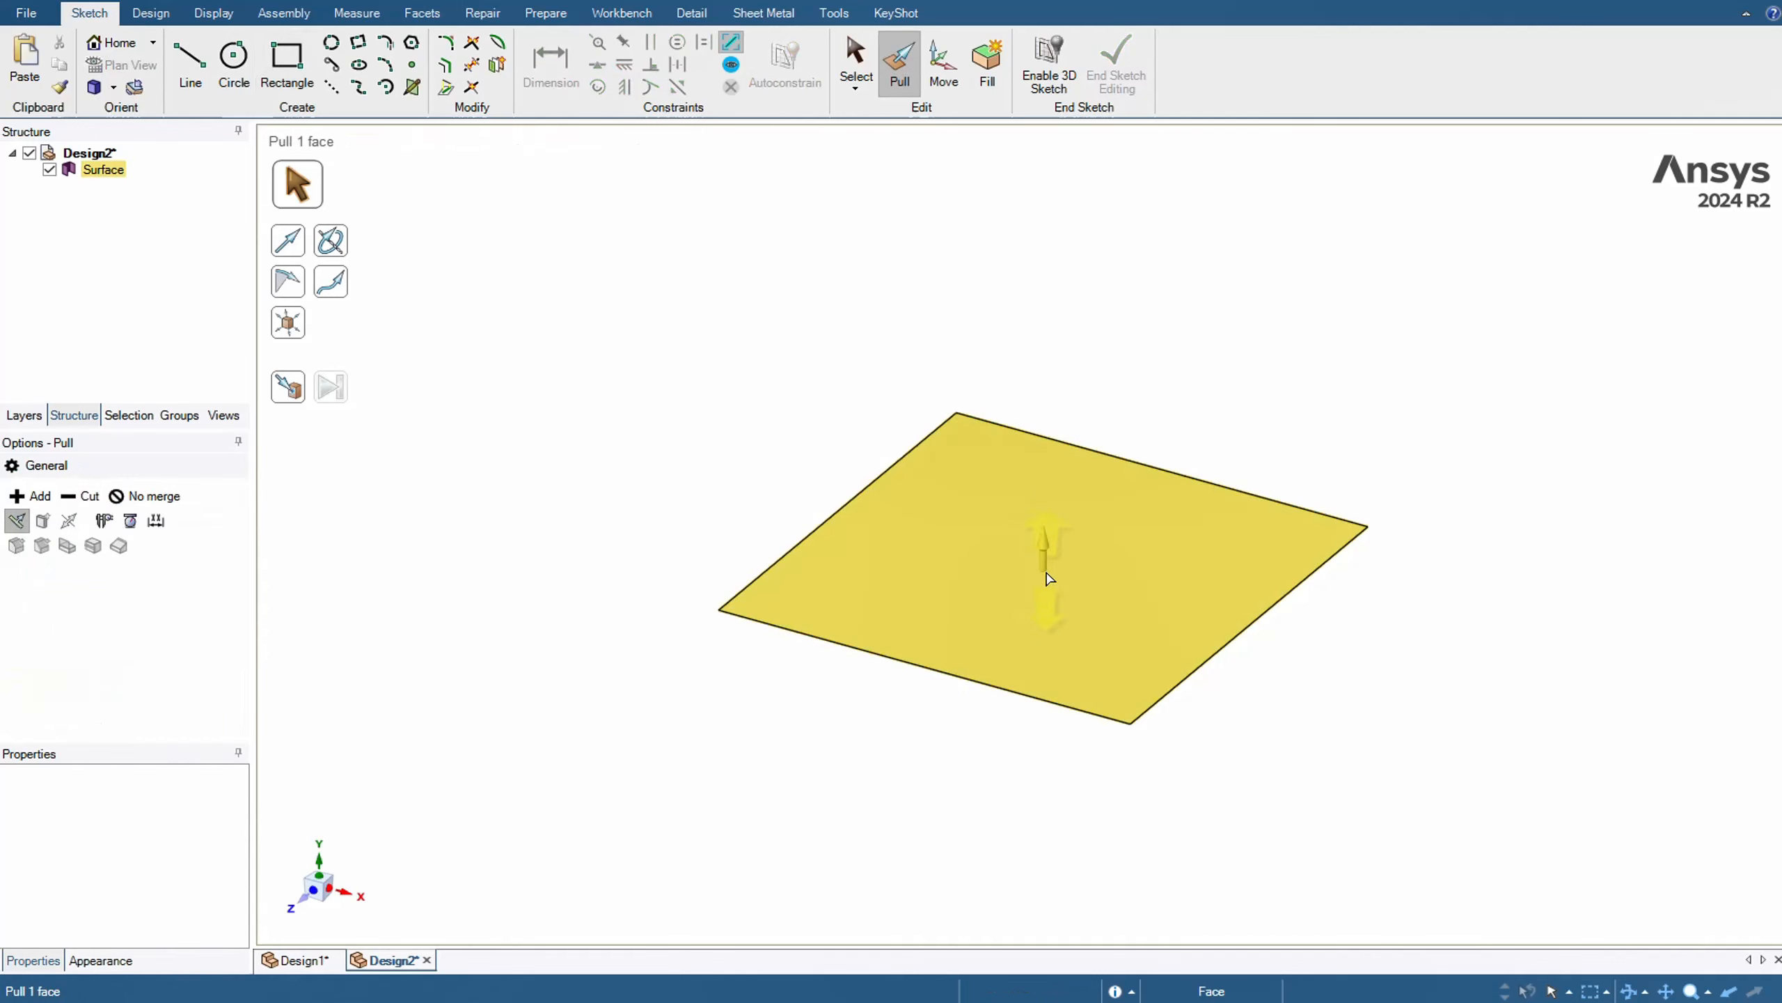
{"action": "left_click_drag", "start_coordinate": [1043, 560], "coordinate": [1042, 550]}
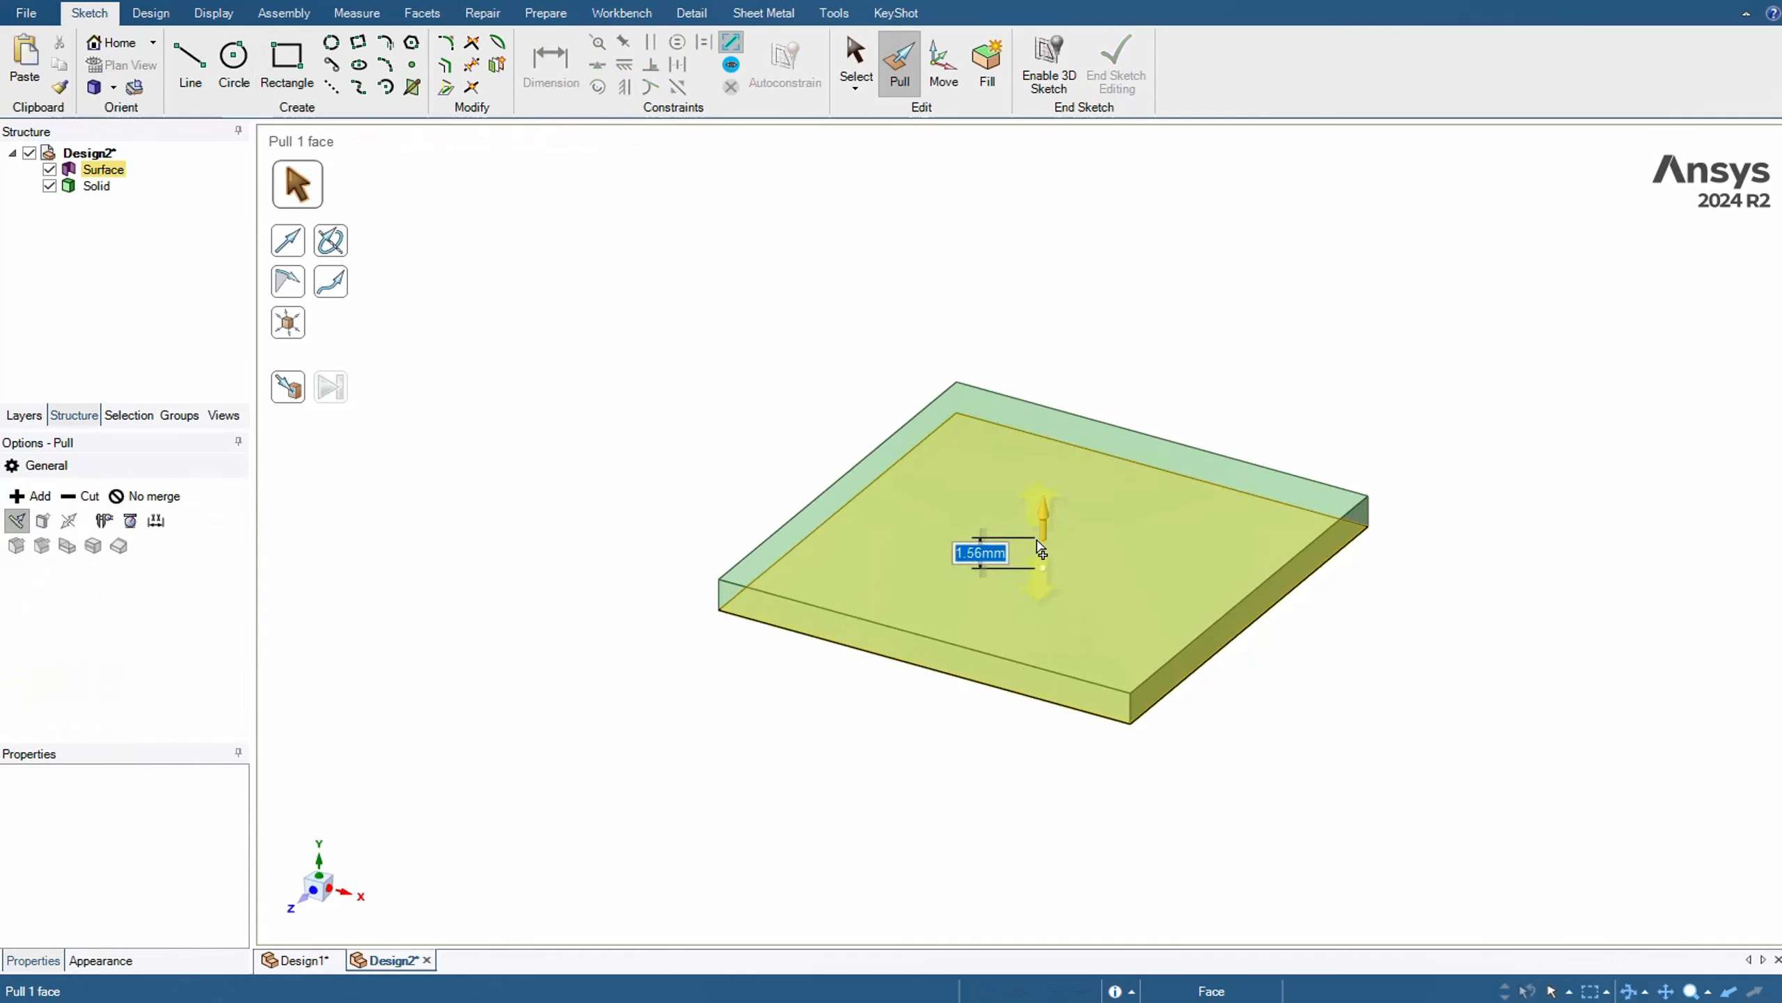
{"action": "type", "text": "2"}
{"action": "key", "text": "Return"}
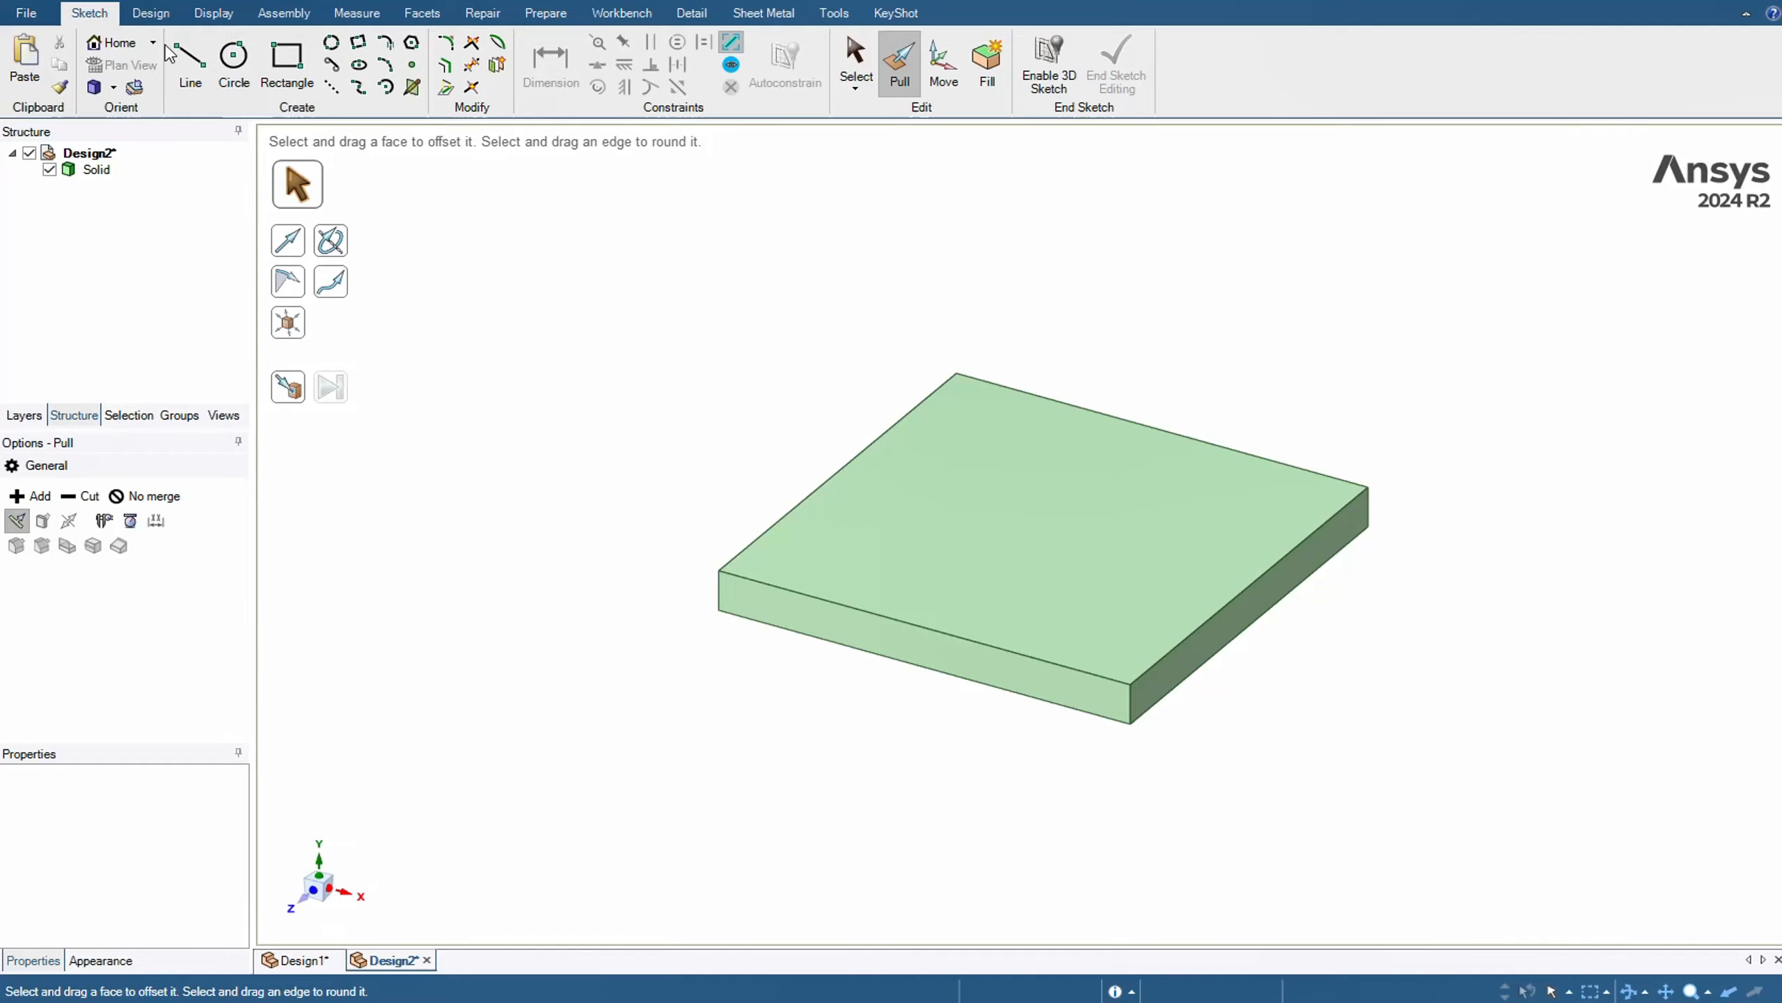
Sketch a 2 mm diameter circle on the plate's top face near the back corner, centred at x -8, y -8
{"action": "left_click", "coordinate": [151, 13]}
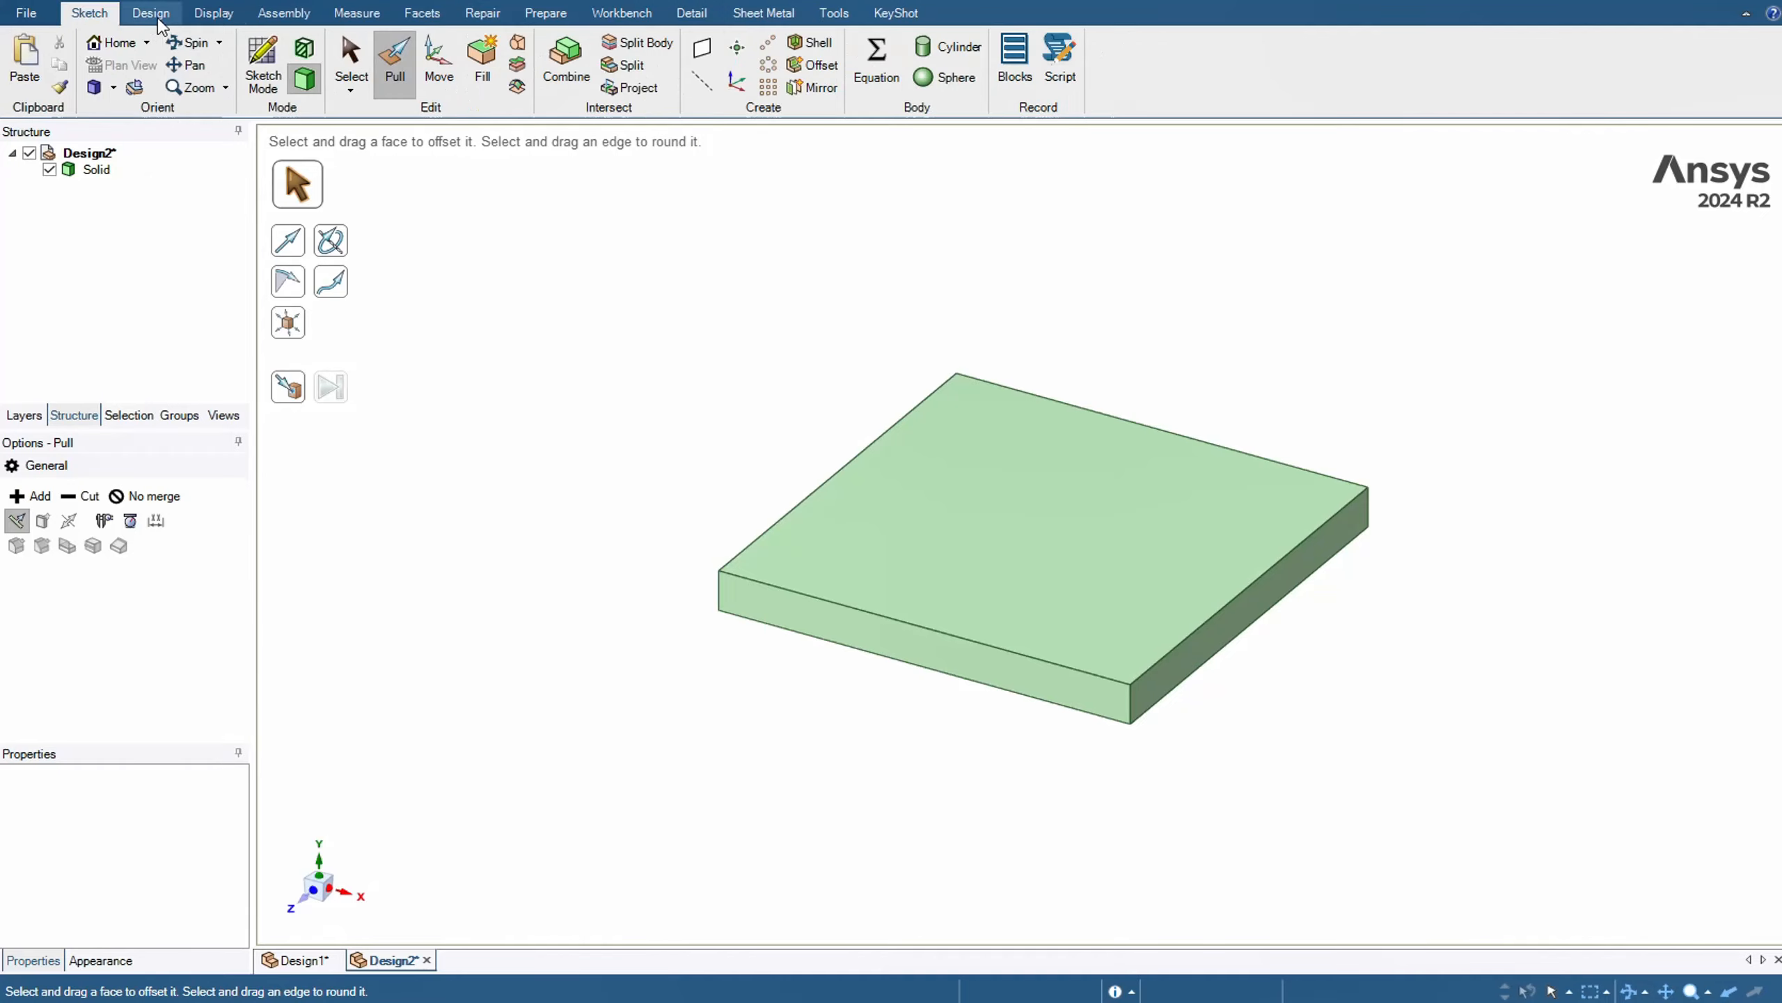
{"action": "left_click", "coordinate": [270, 57]}
{"action": "left_click", "coordinate": [1008, 454]}
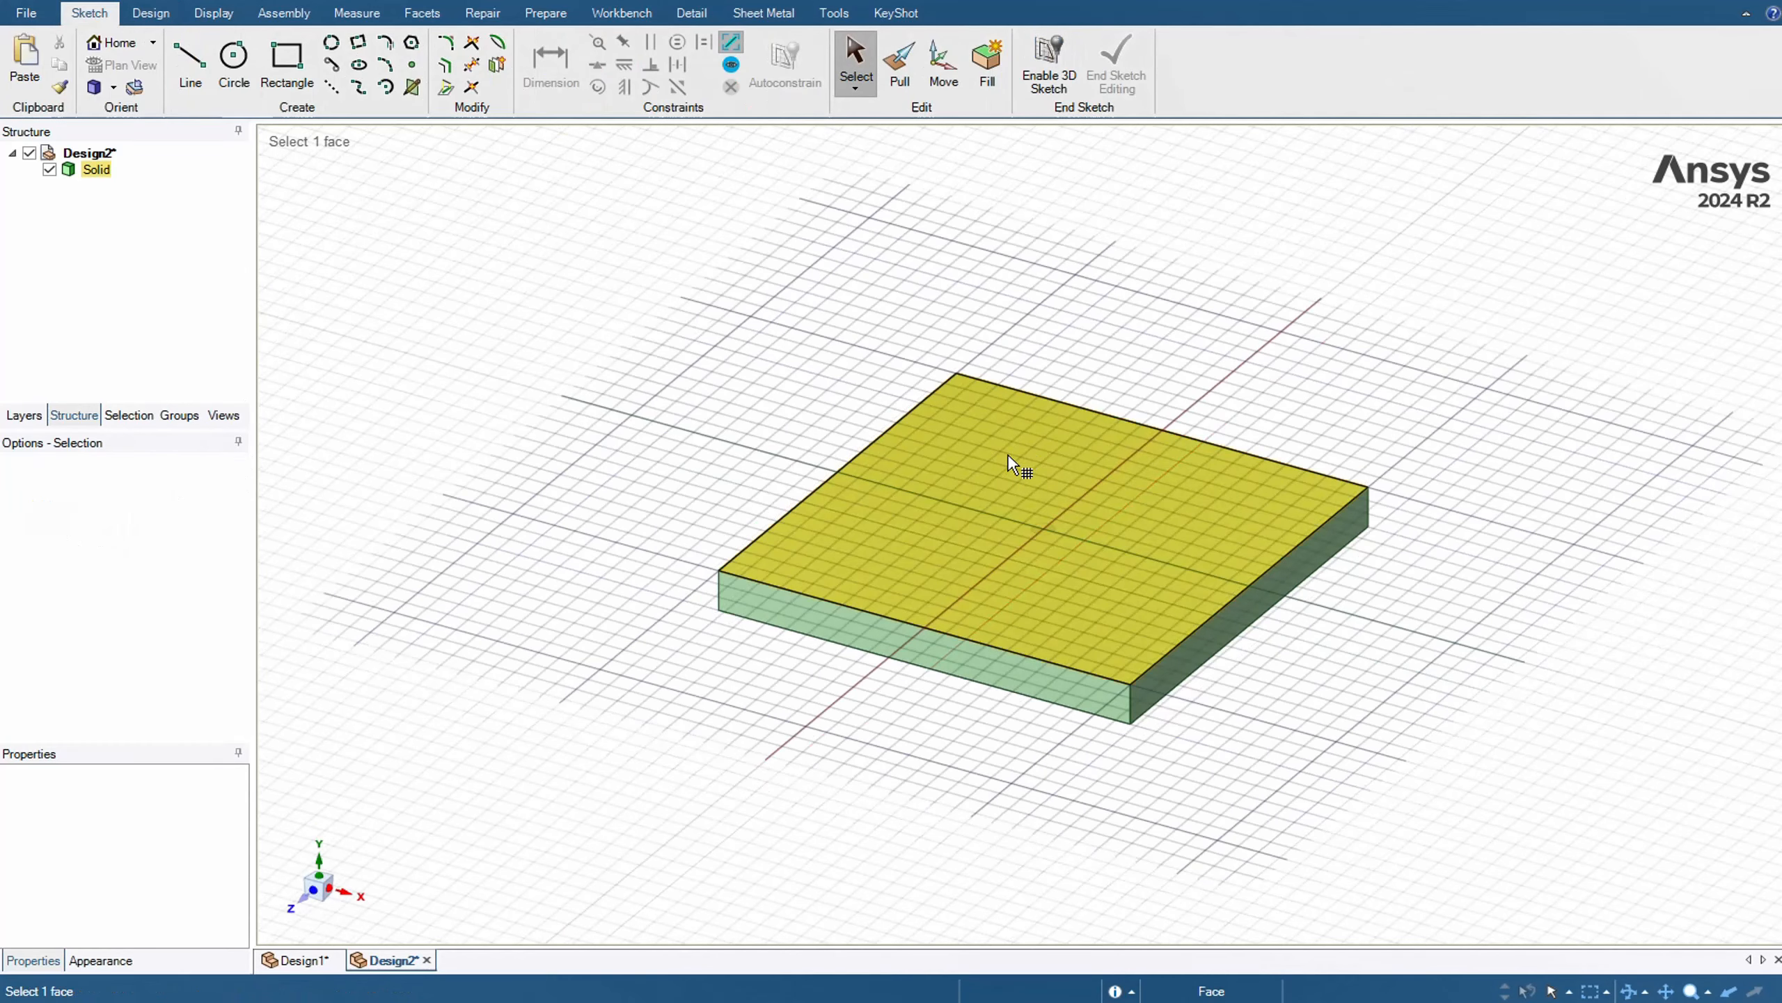
{"action": "left_click", "coordinate": [1008, 454]}
{"action": "left_click", "coordinate": [234, 63]}
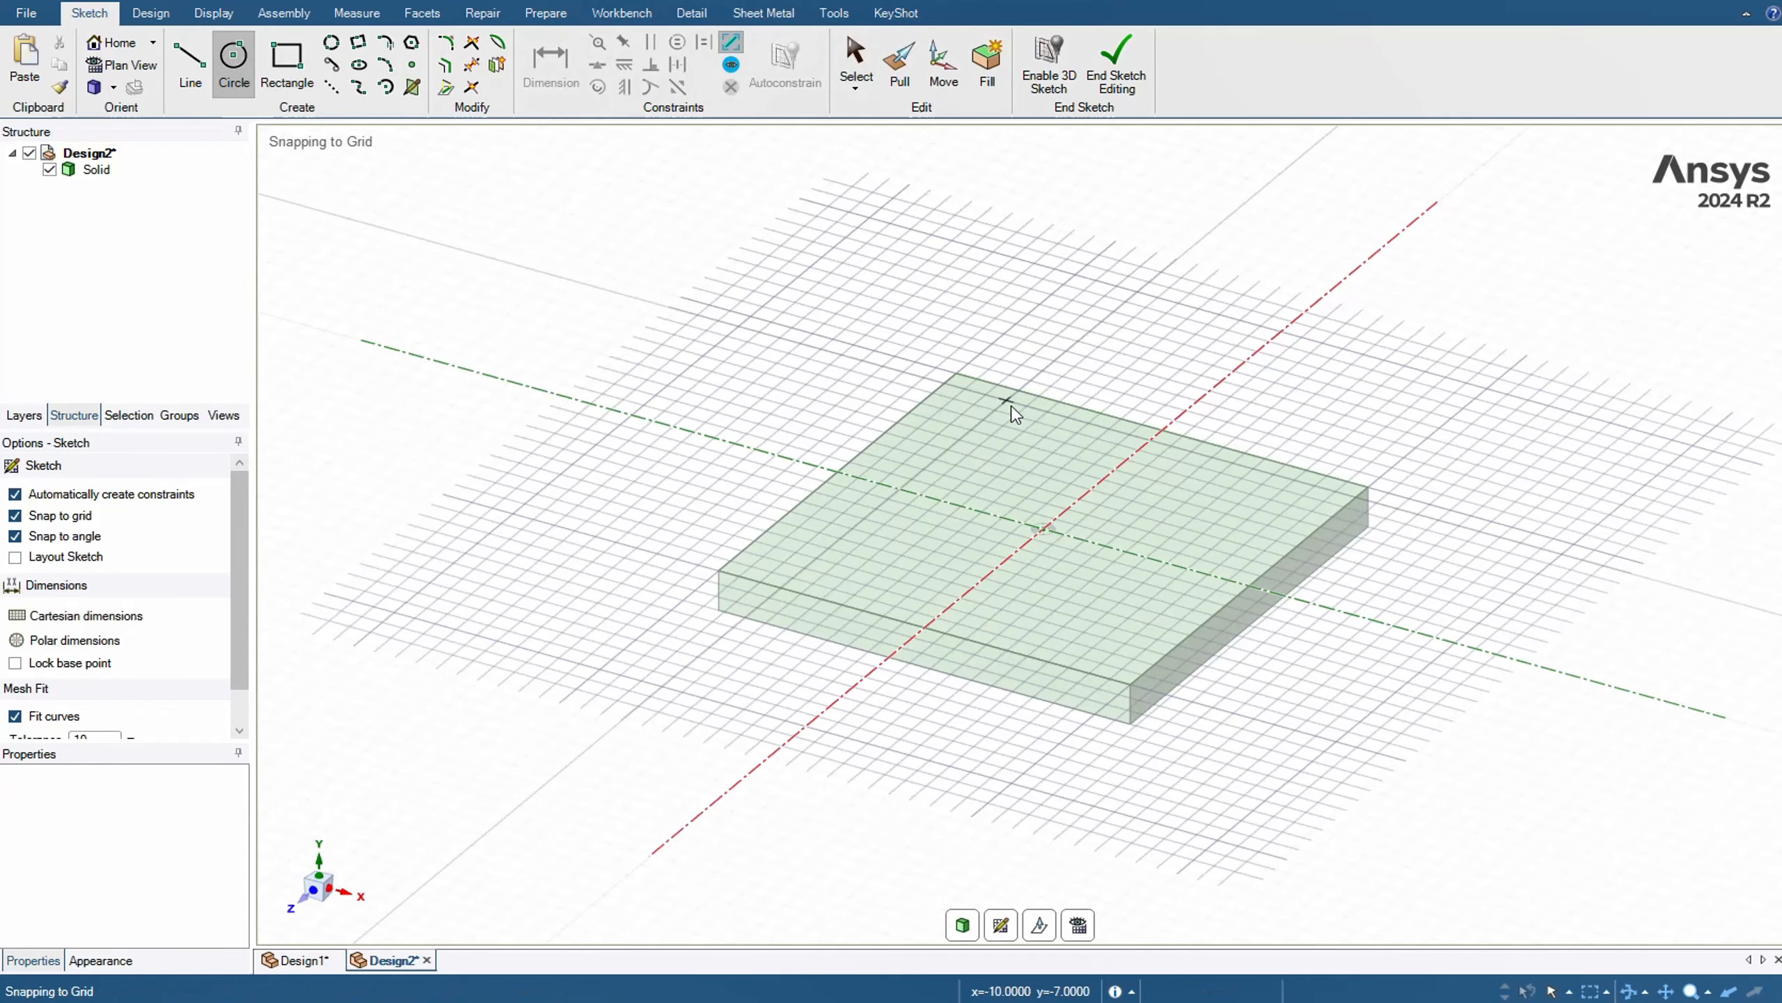
{"action": "key", "text": "v"}
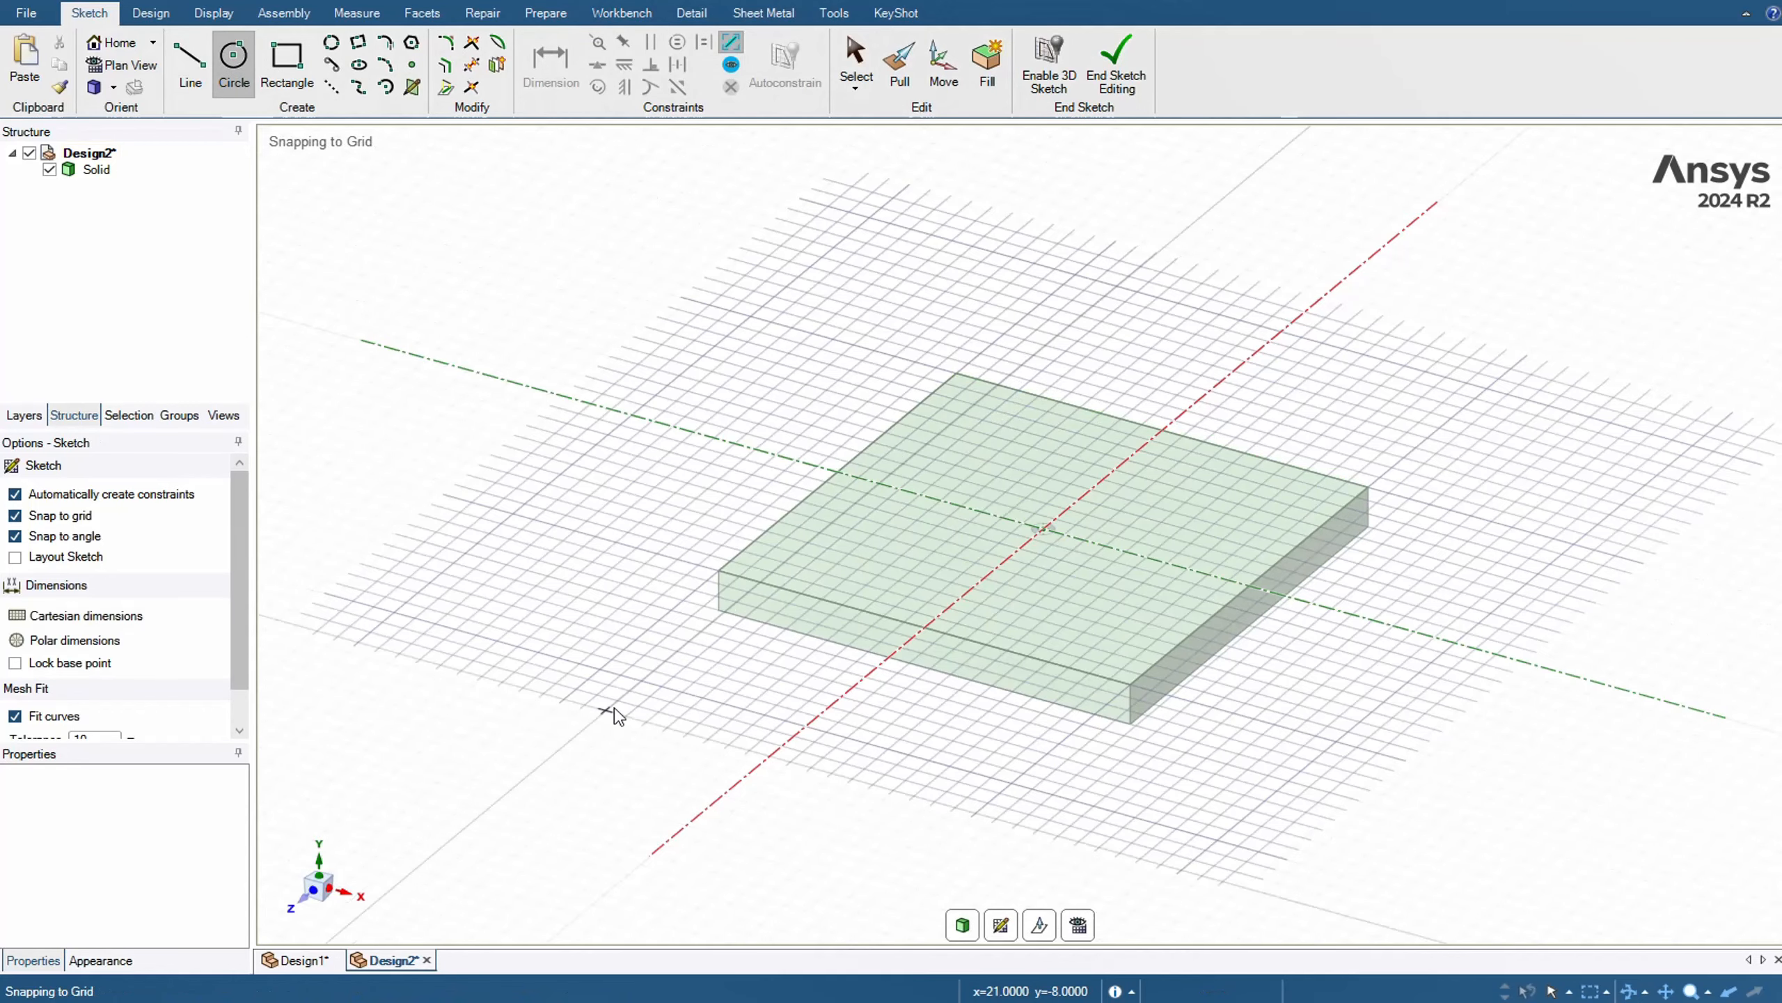
{"action": "scroll", "coordinate": [977, 401], "scroll_direction": "up", "scroll_amount": 5}
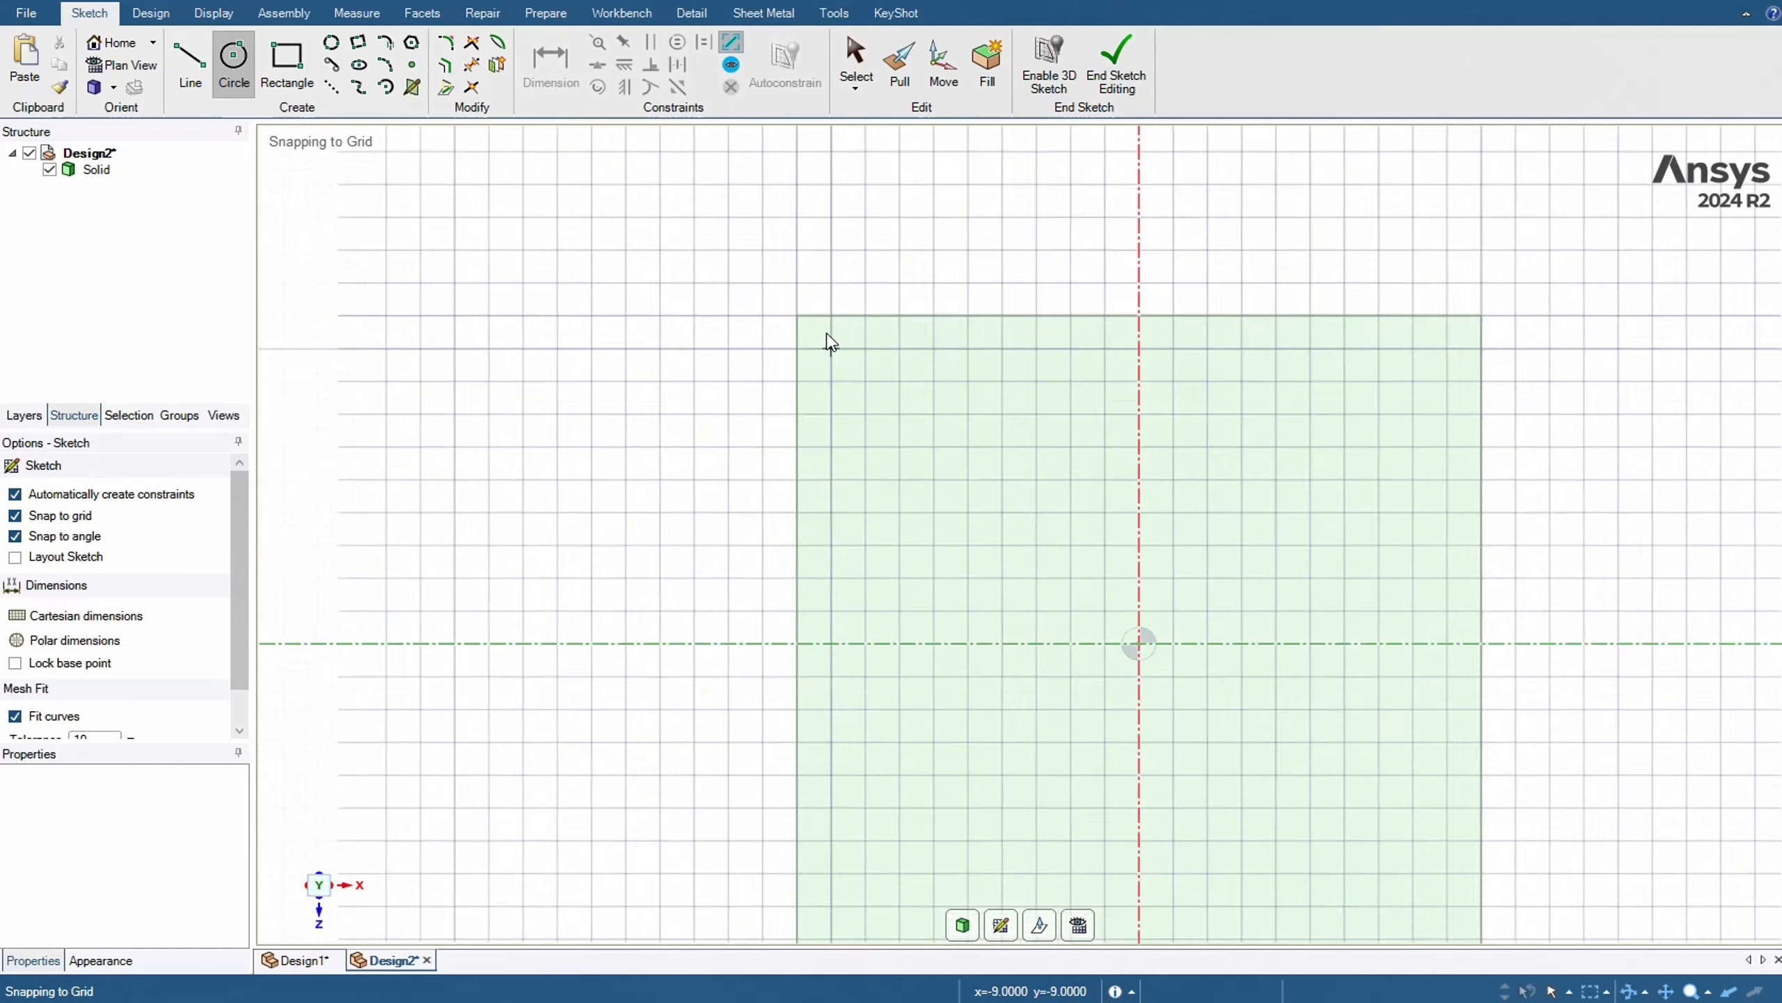
{"action": "left_click", "coordinate": [894, 416]}
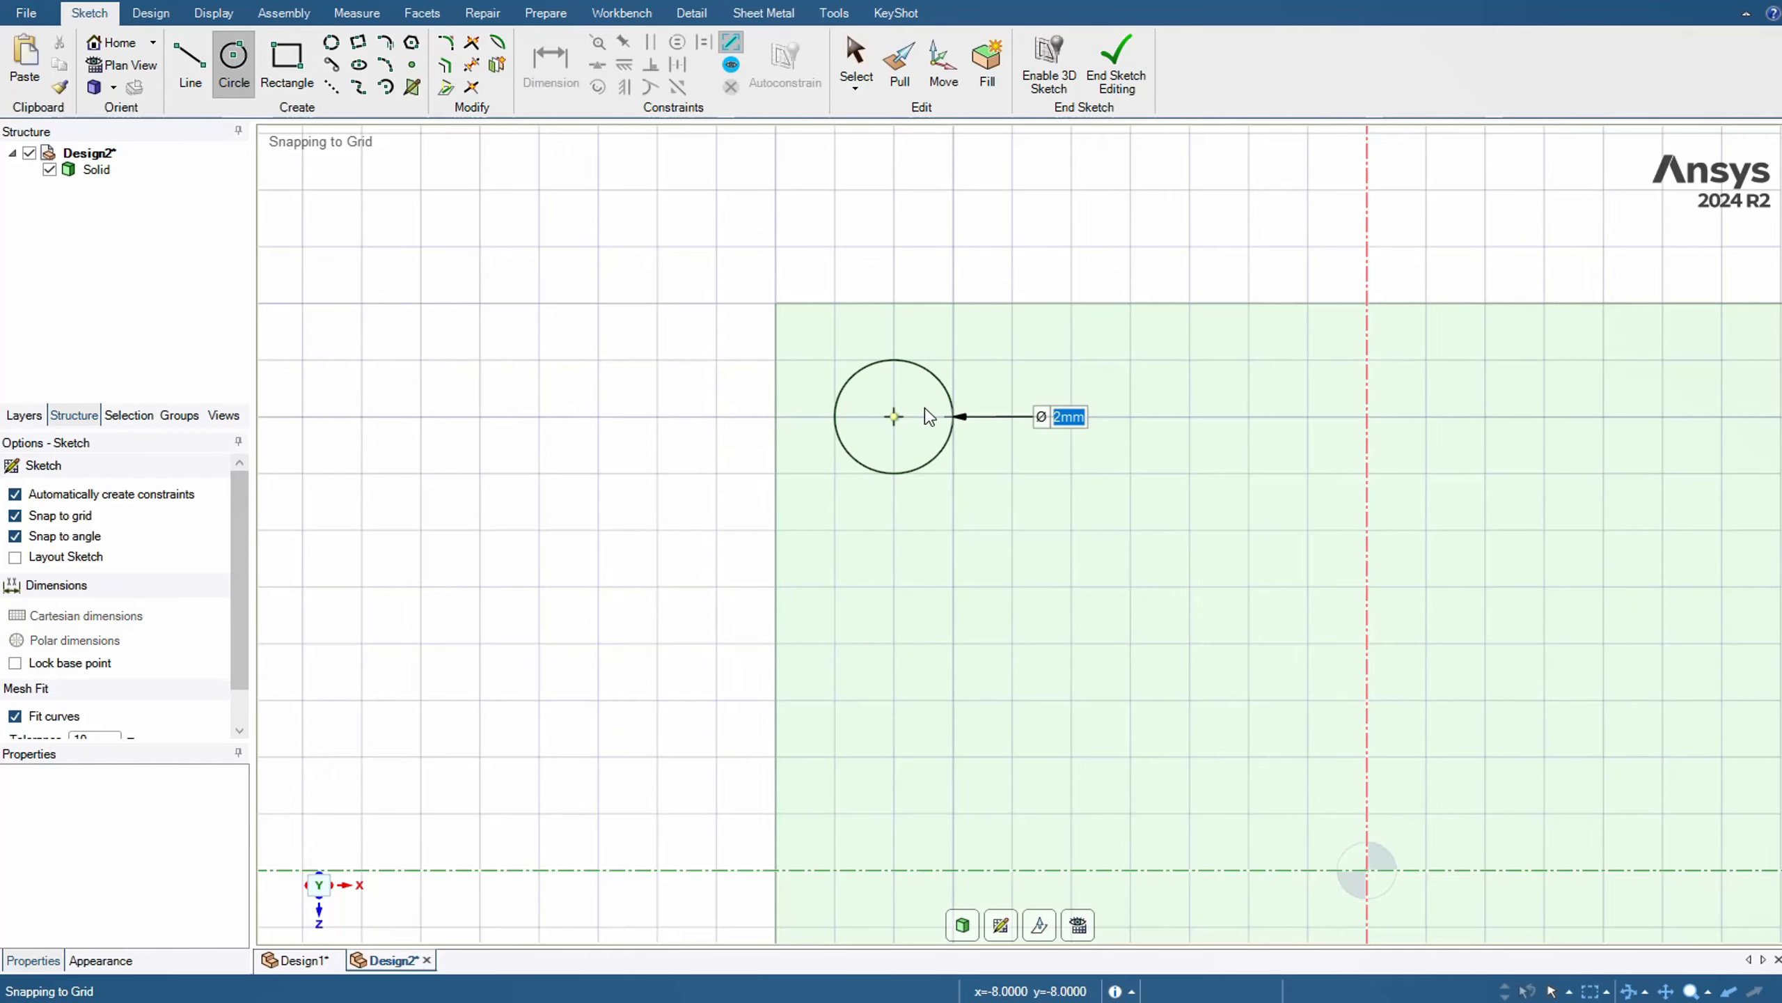
{"action": "left_click", "coordinate": [932, 416]}
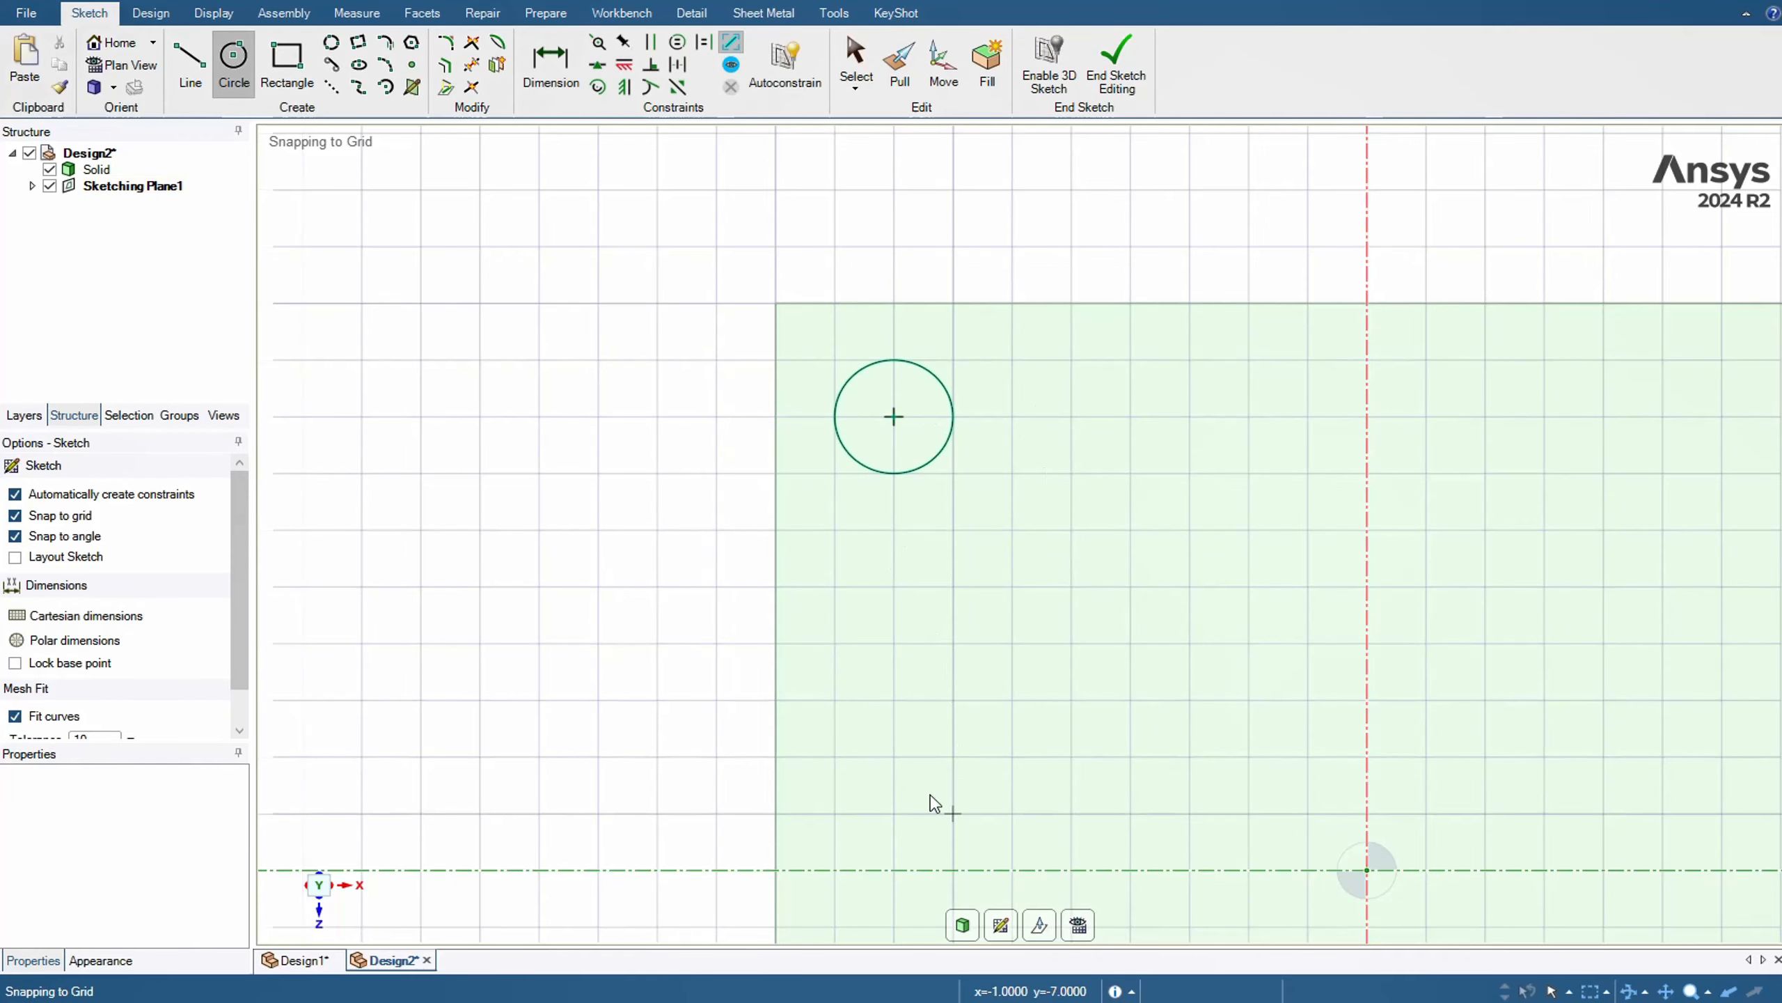
{"action": "key", "text": "h"}
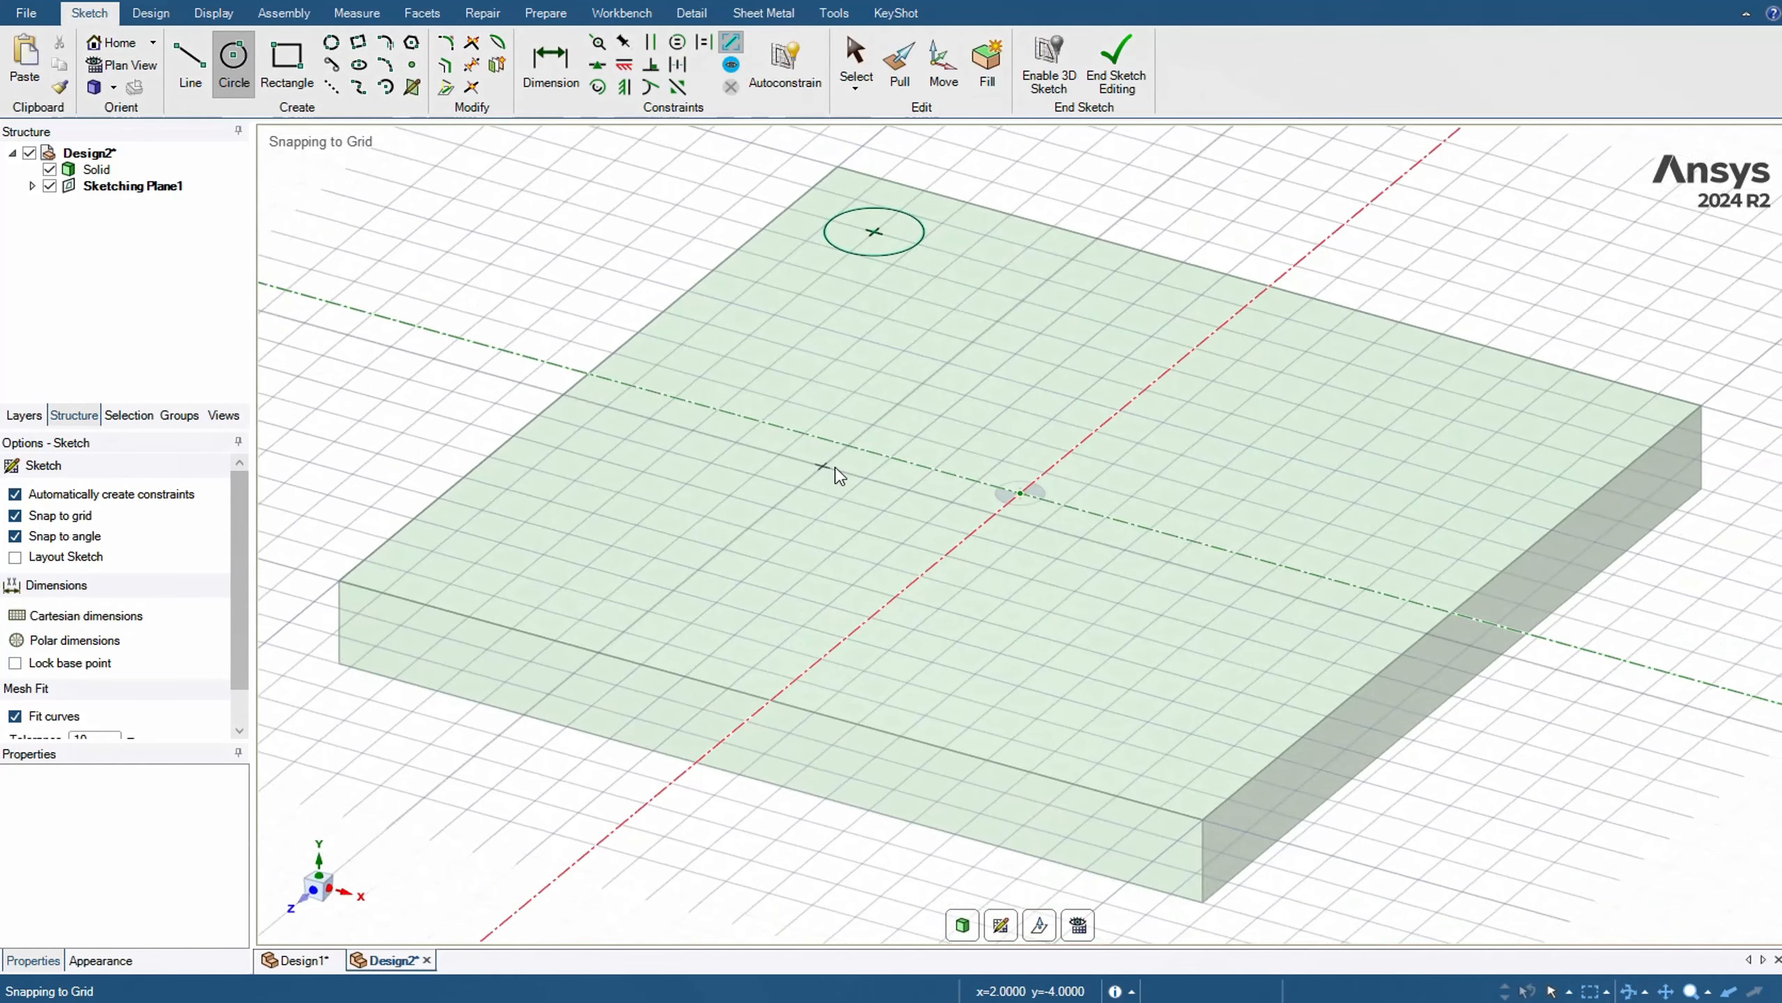
{"action": "left_click", "coordinate": [142, 14]}
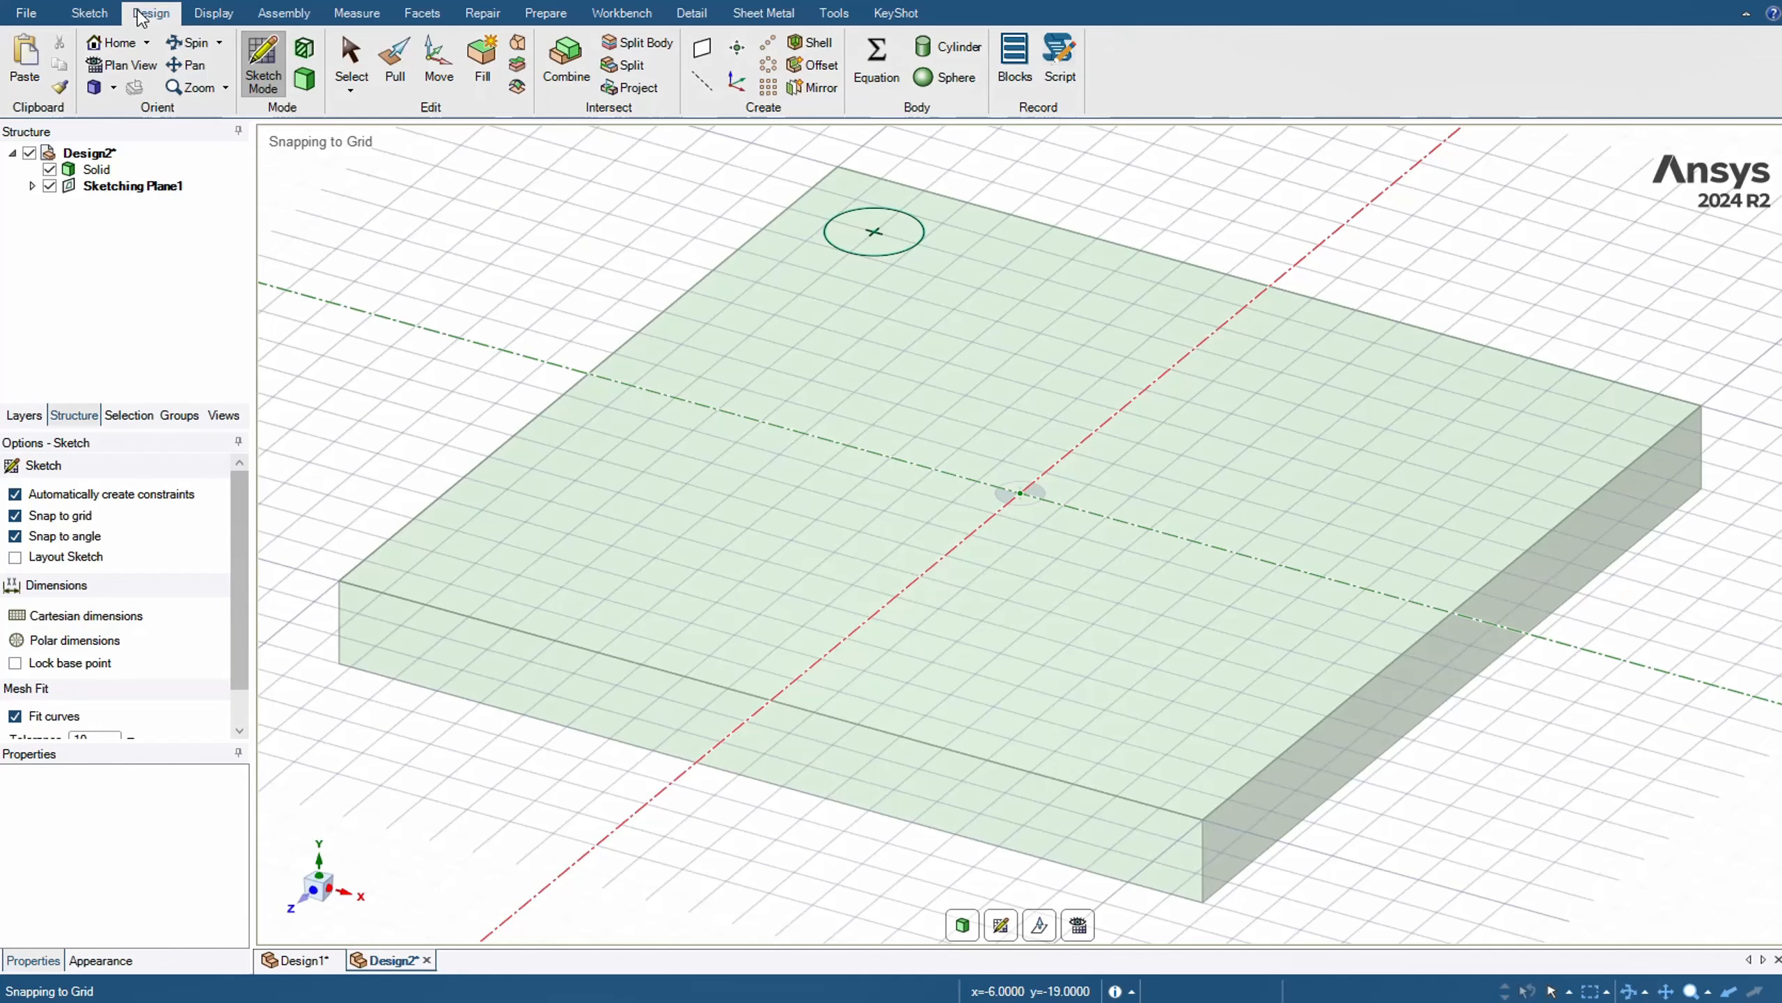
{"action": "left_click", "coordinate": [768, 42]}
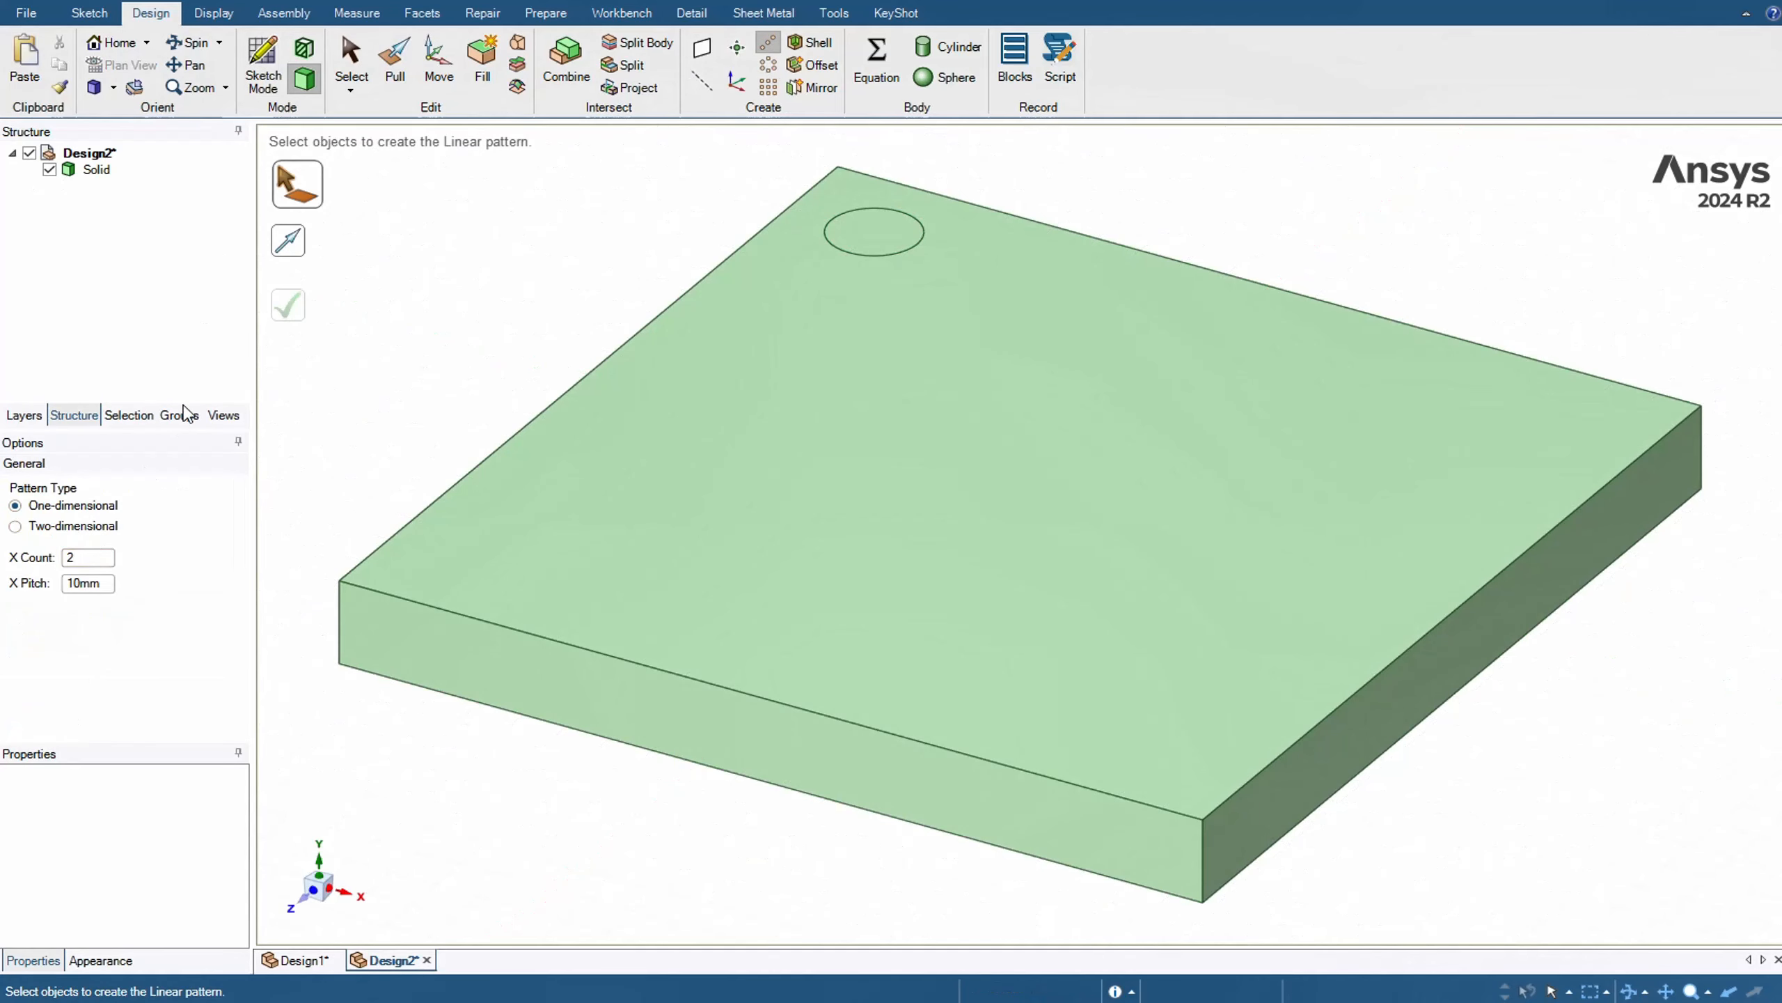
{"action": "left_click", "coordinate": [844, 224]}
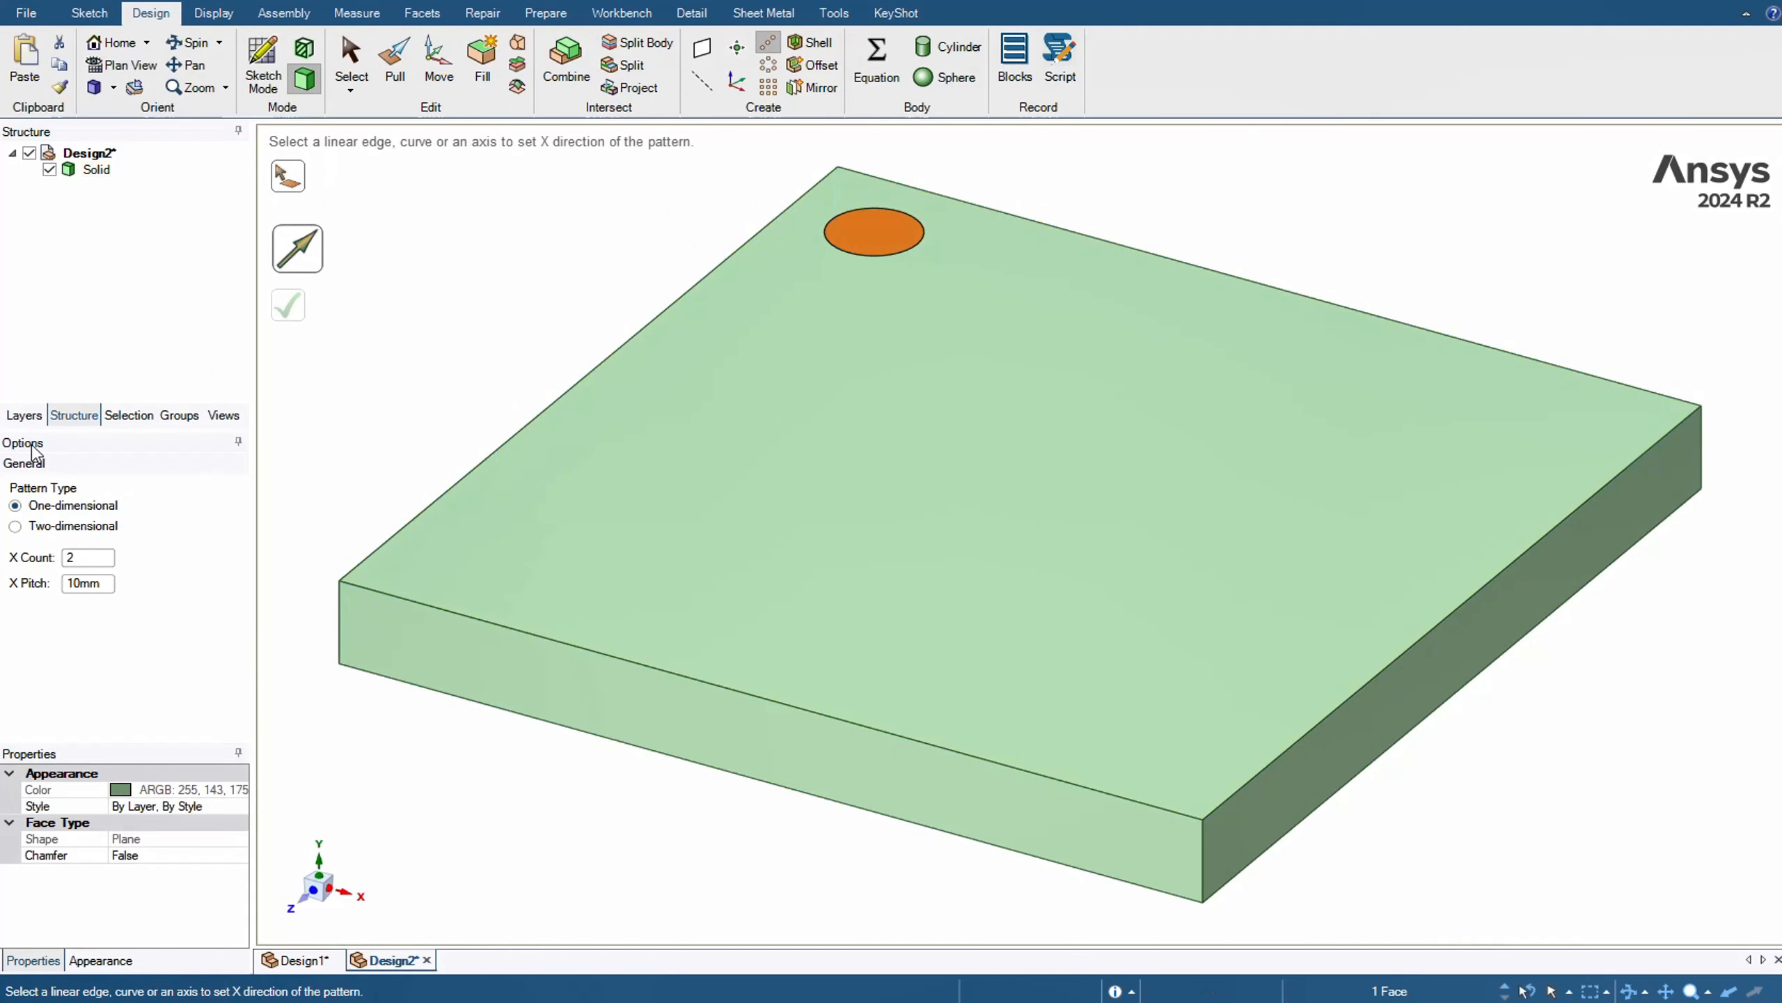
{"action": "left_click", "coordinate": [652, 172]}
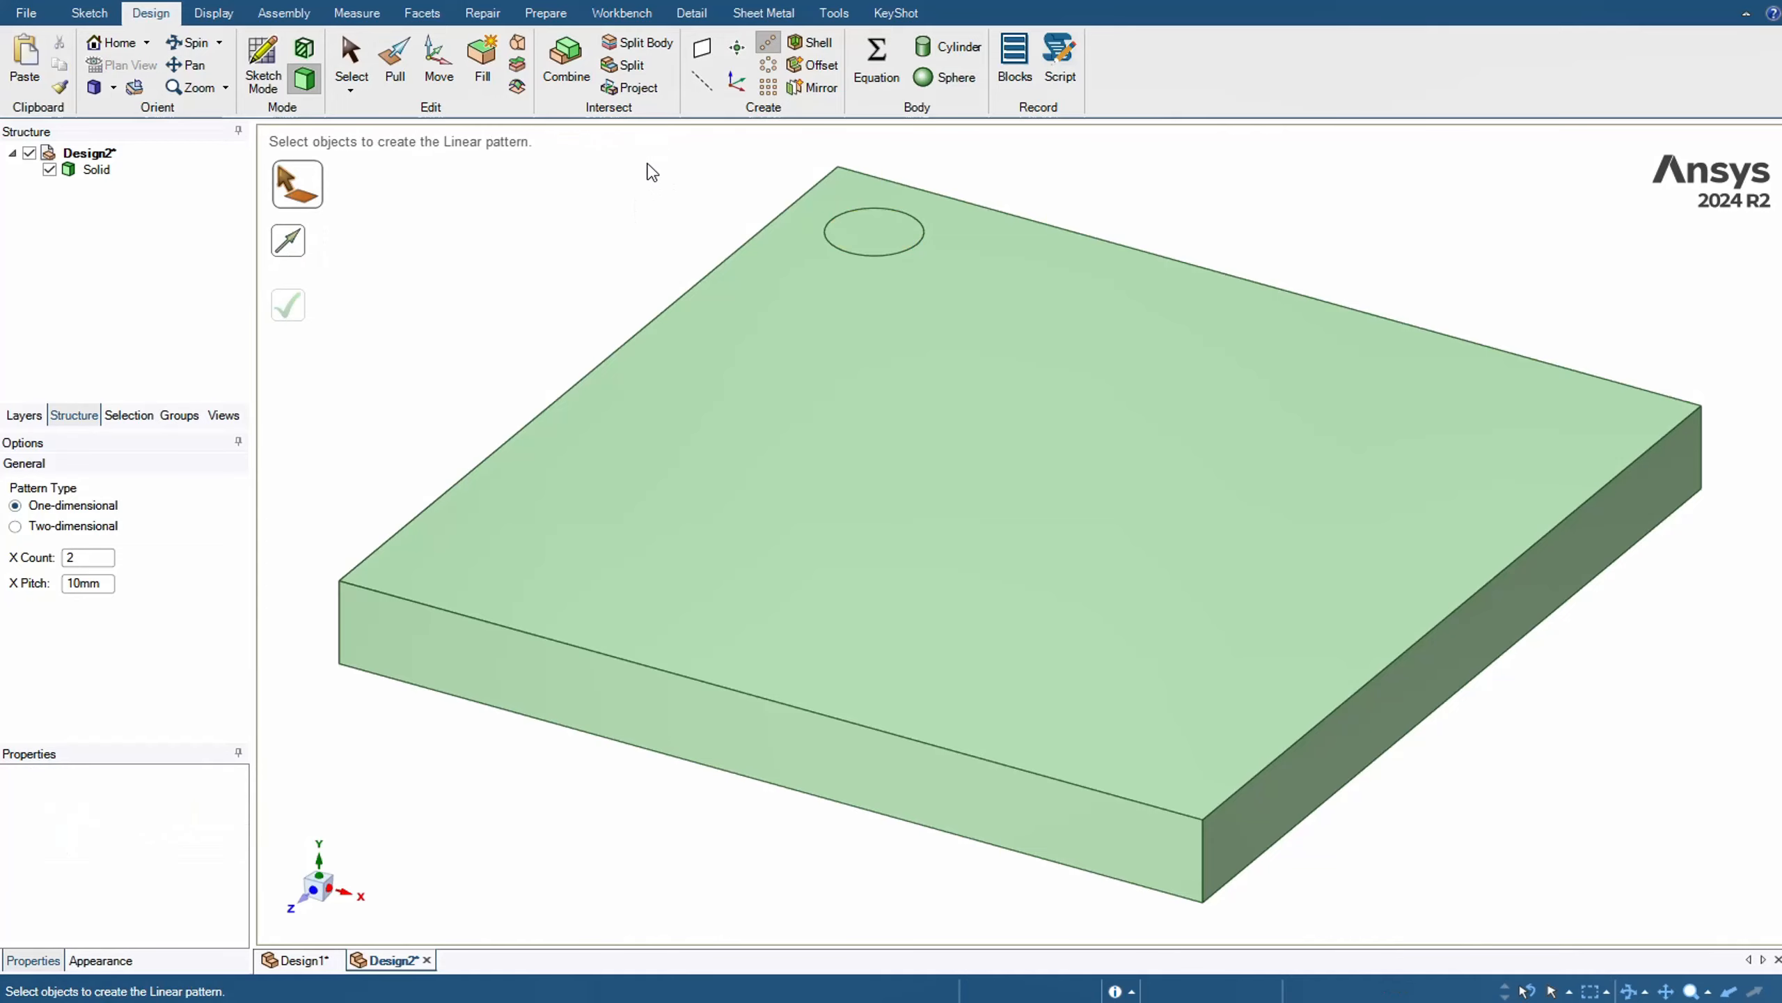
Set up a Grid fill pattern of the circular face, using the plate's back top edge as the X direction
{"action": "left_click", "coordinate": [768, 87]}
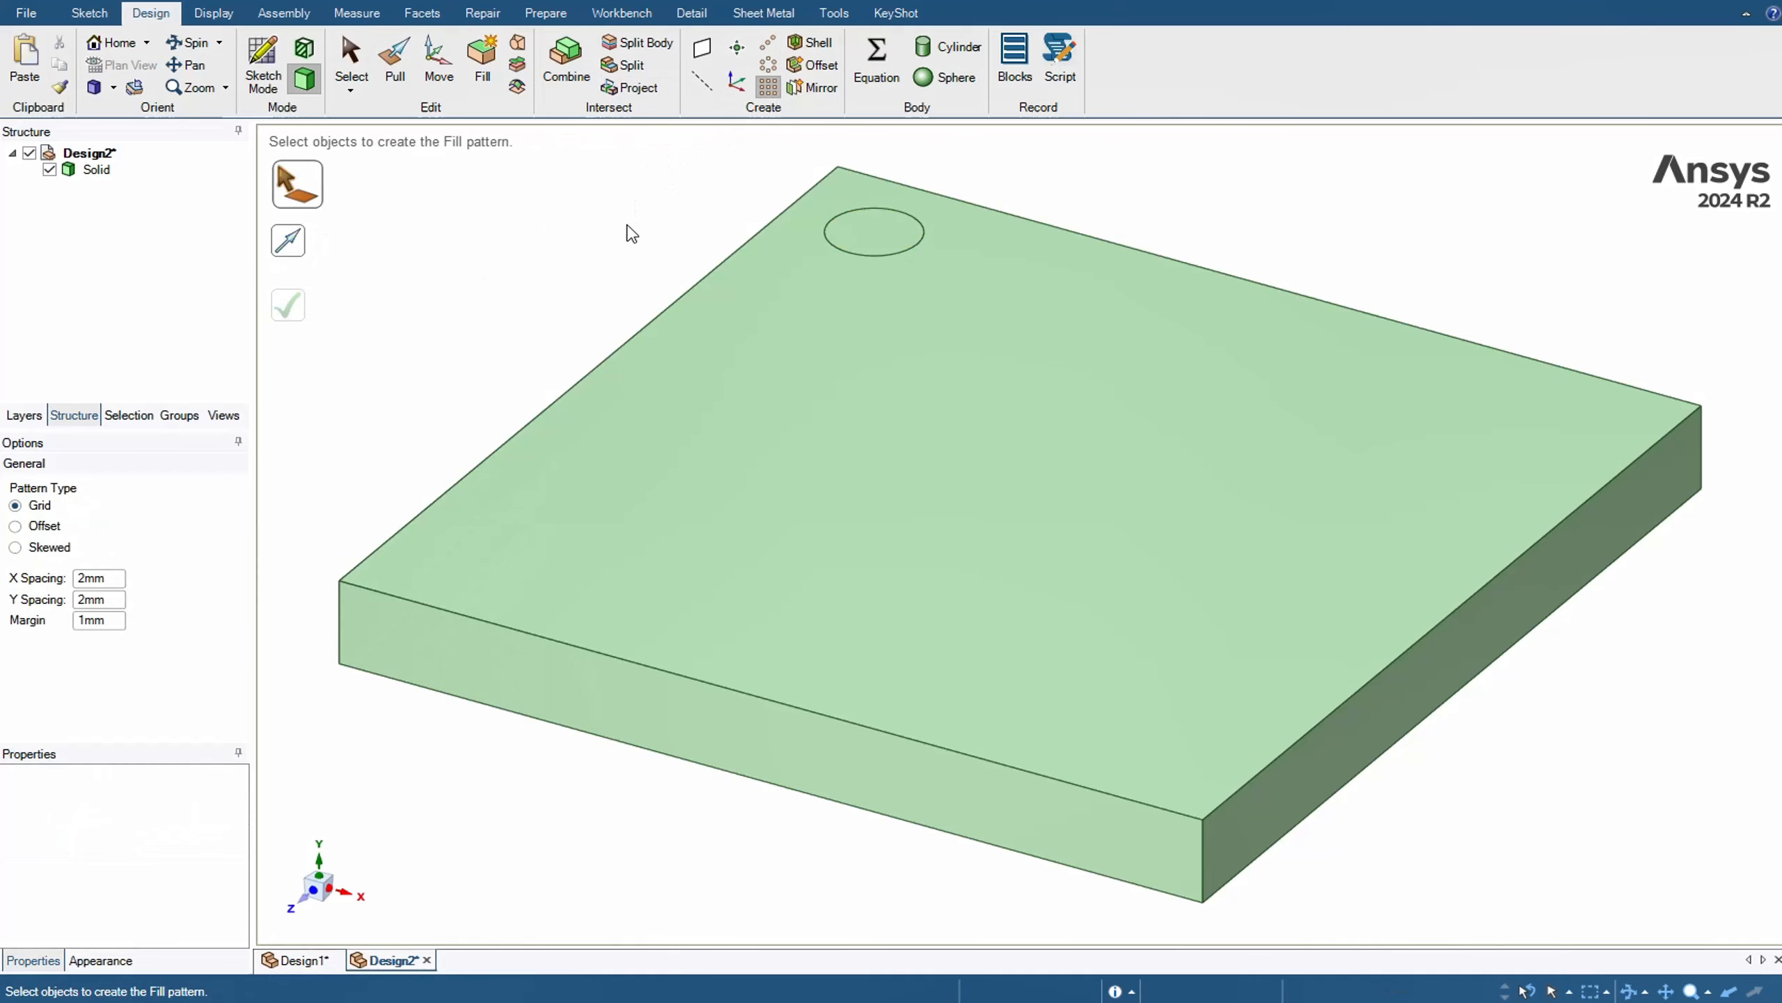
{"action": "left_click", "coordinate": [887, 231]}
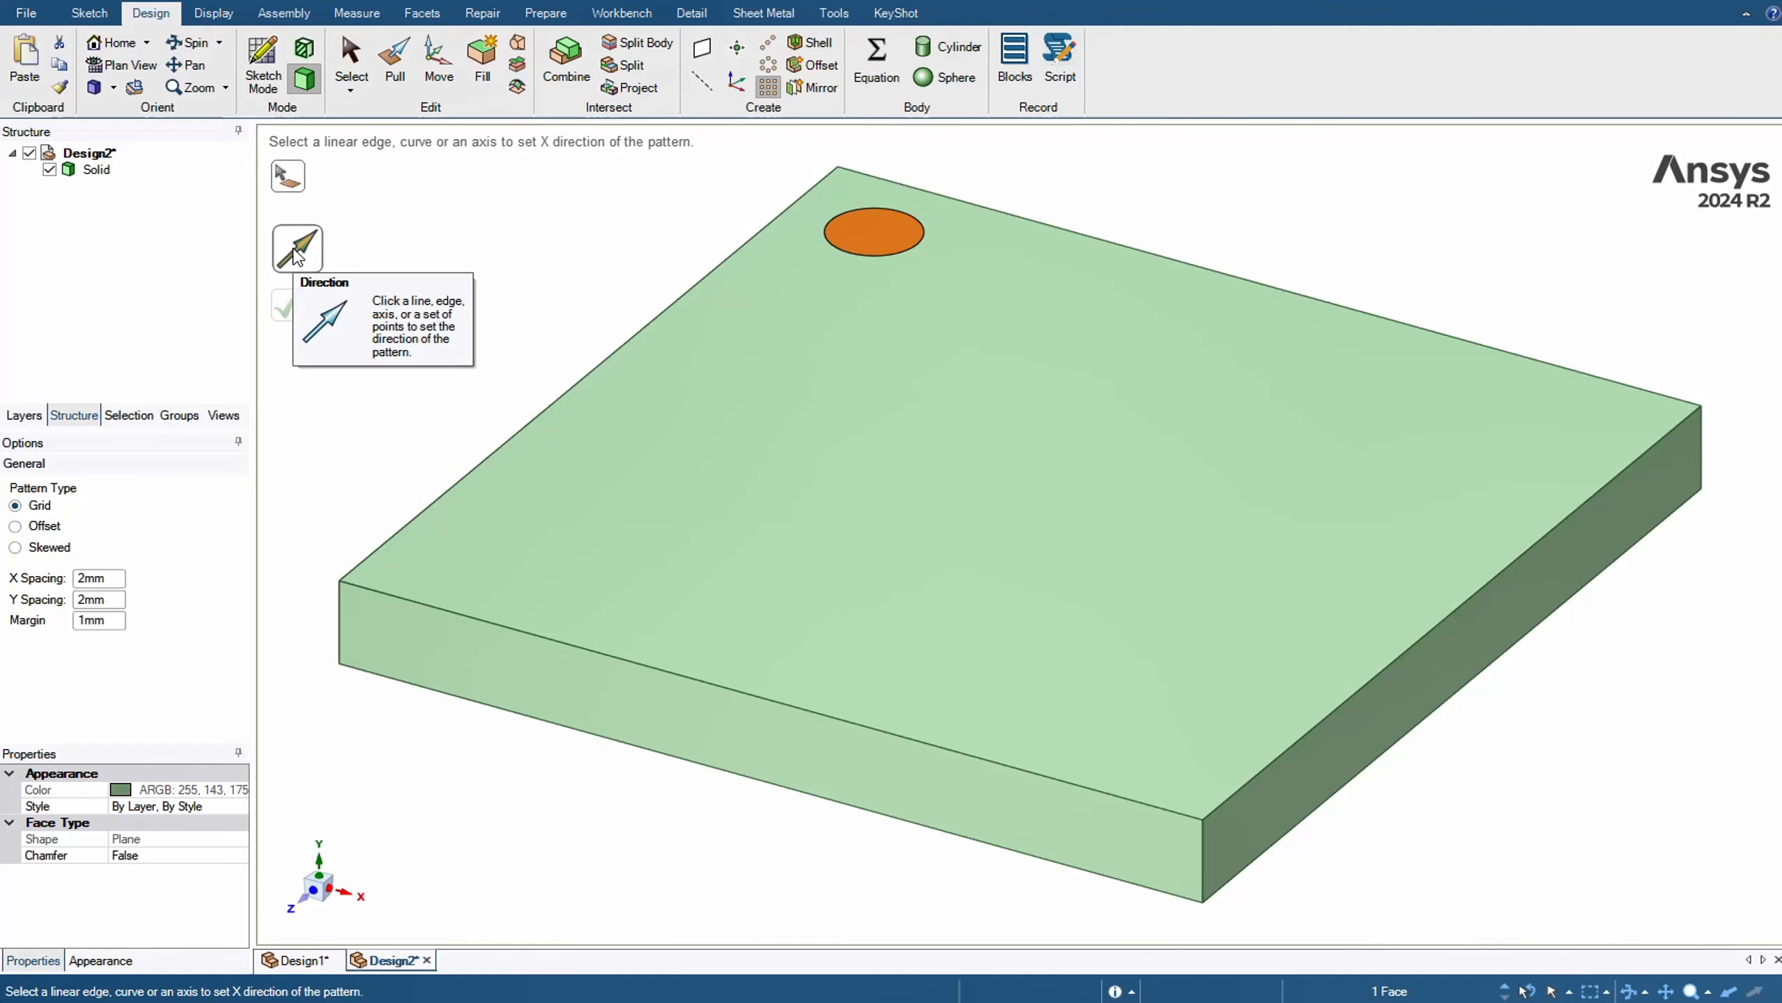
{"action": "left_click", "coordinate": [1075, 235]}
{"action": "scroll", "coordinate": [1107, 230], "scroll_direction": "down", "scroll_amount": 3}
{"action": "scroll", "coordinate": [1235, 226], "scroll_direction": "down", "scroll_amount": 1}
{"action": "middle_click_drag", "start_coordinate": [1234, 227], "coordinate": [1180, 323]}
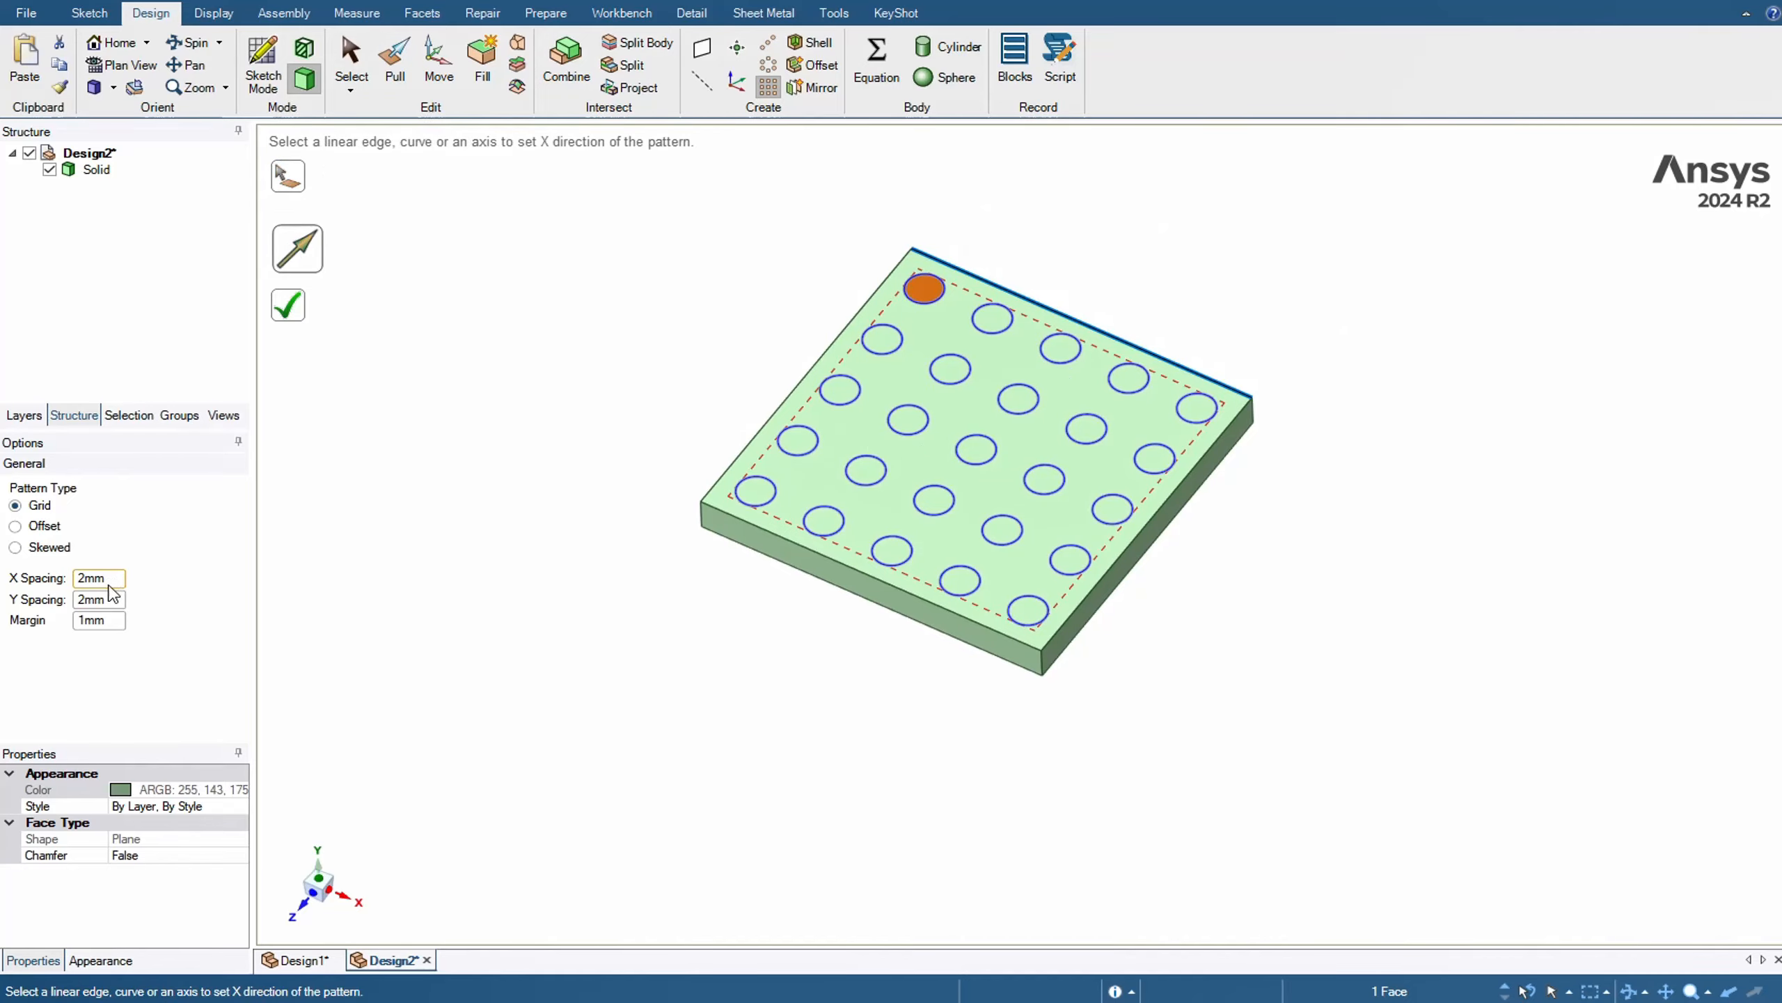
Try X spacings of 1 mm and 3 mm for the fill pattern and return to 2 mm
{"action": "double_click", "coordinate": [81, 579]}
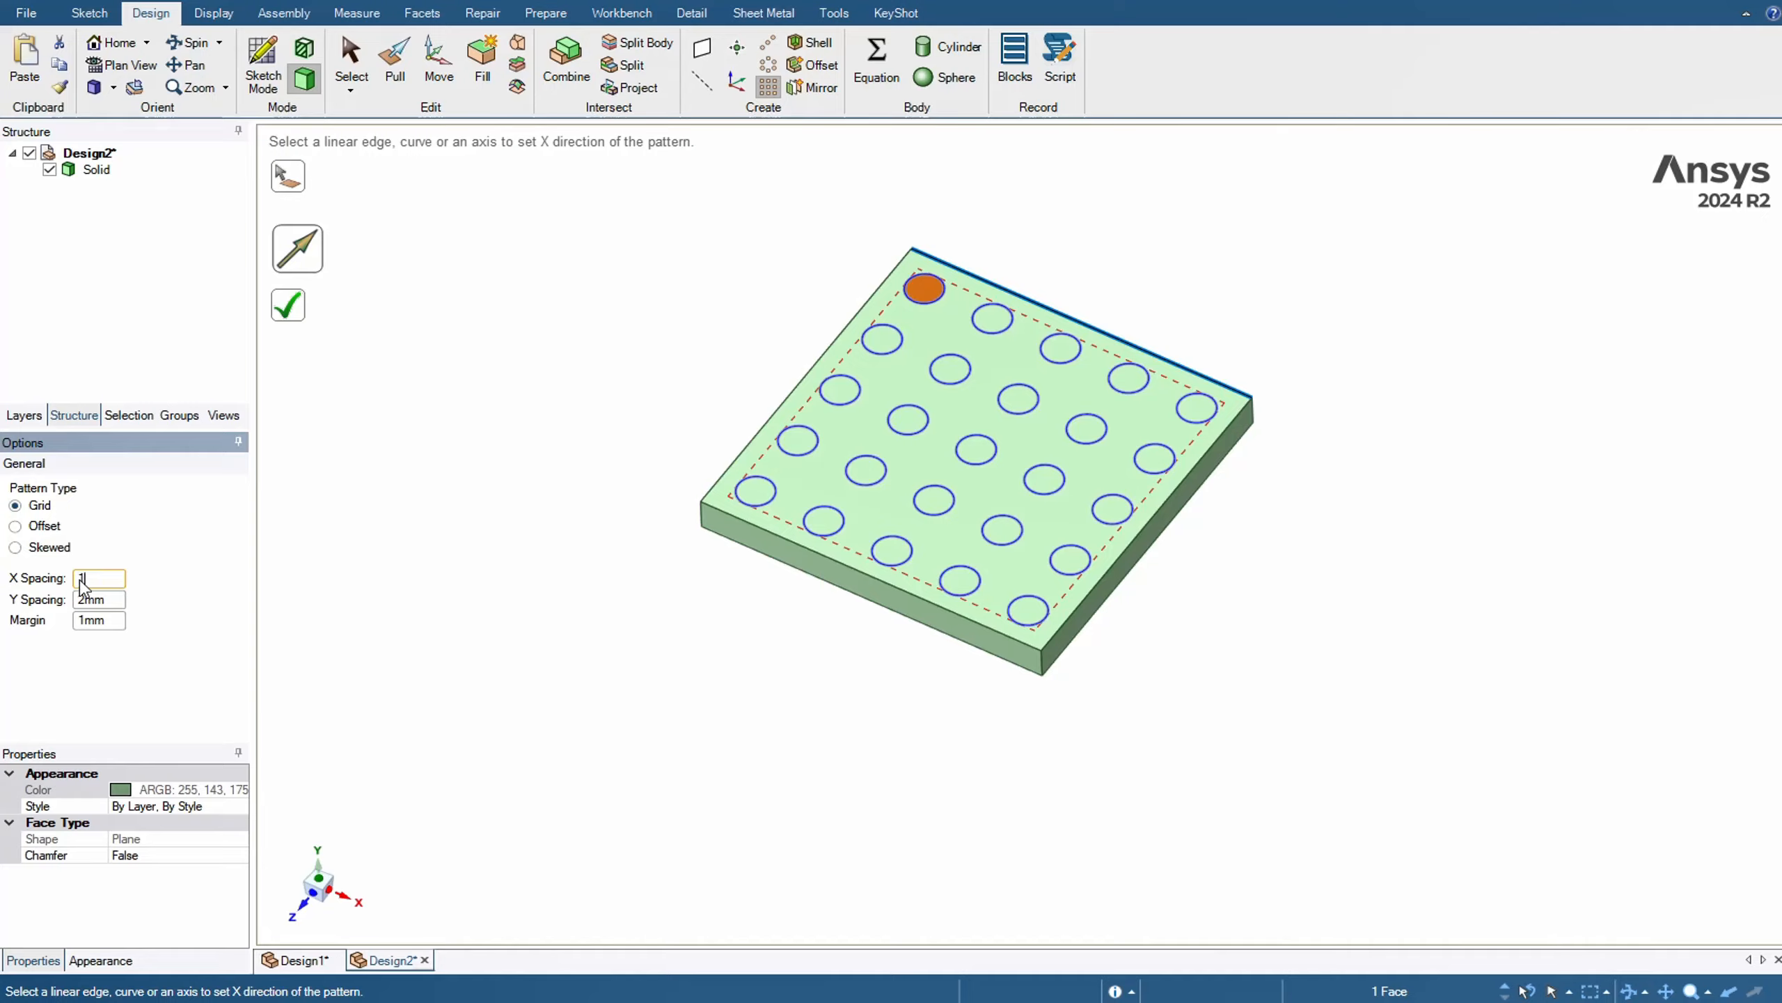
{"action": "type", "text": "1"}
{"action": "key", "text": "Return"}
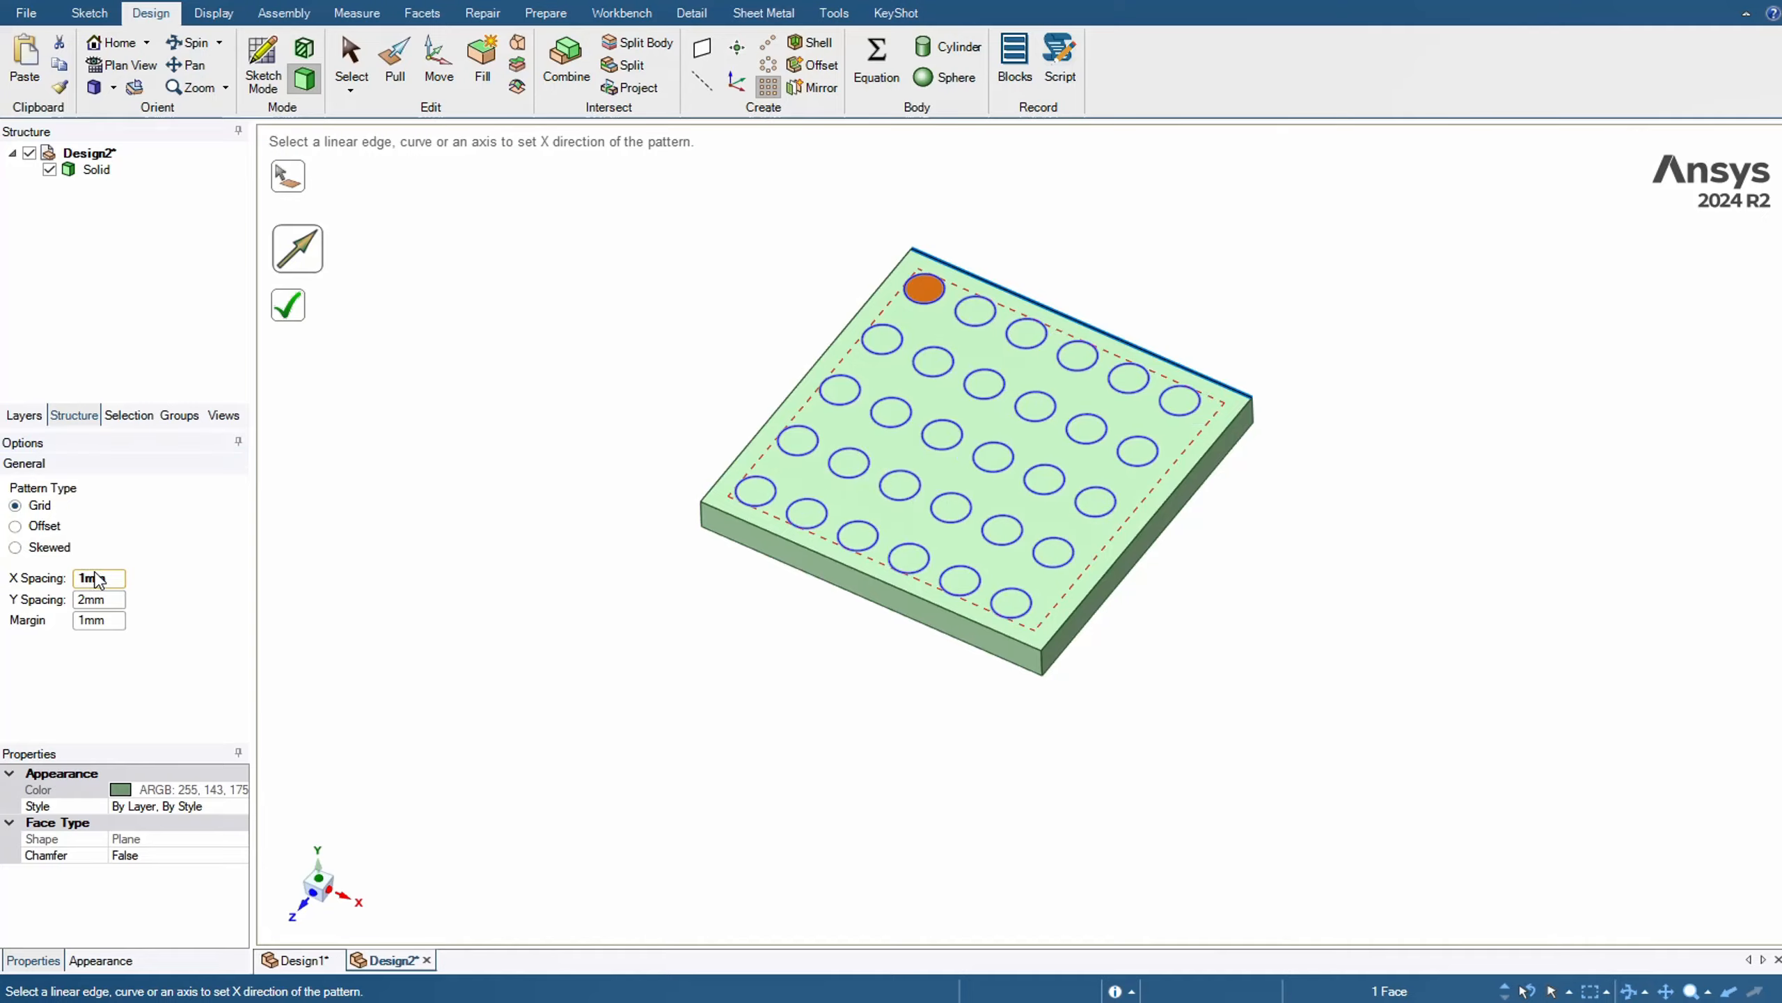
{"action": "double_click", "coordinate": [108, 578]}
{"action": "type", "text": "3"}
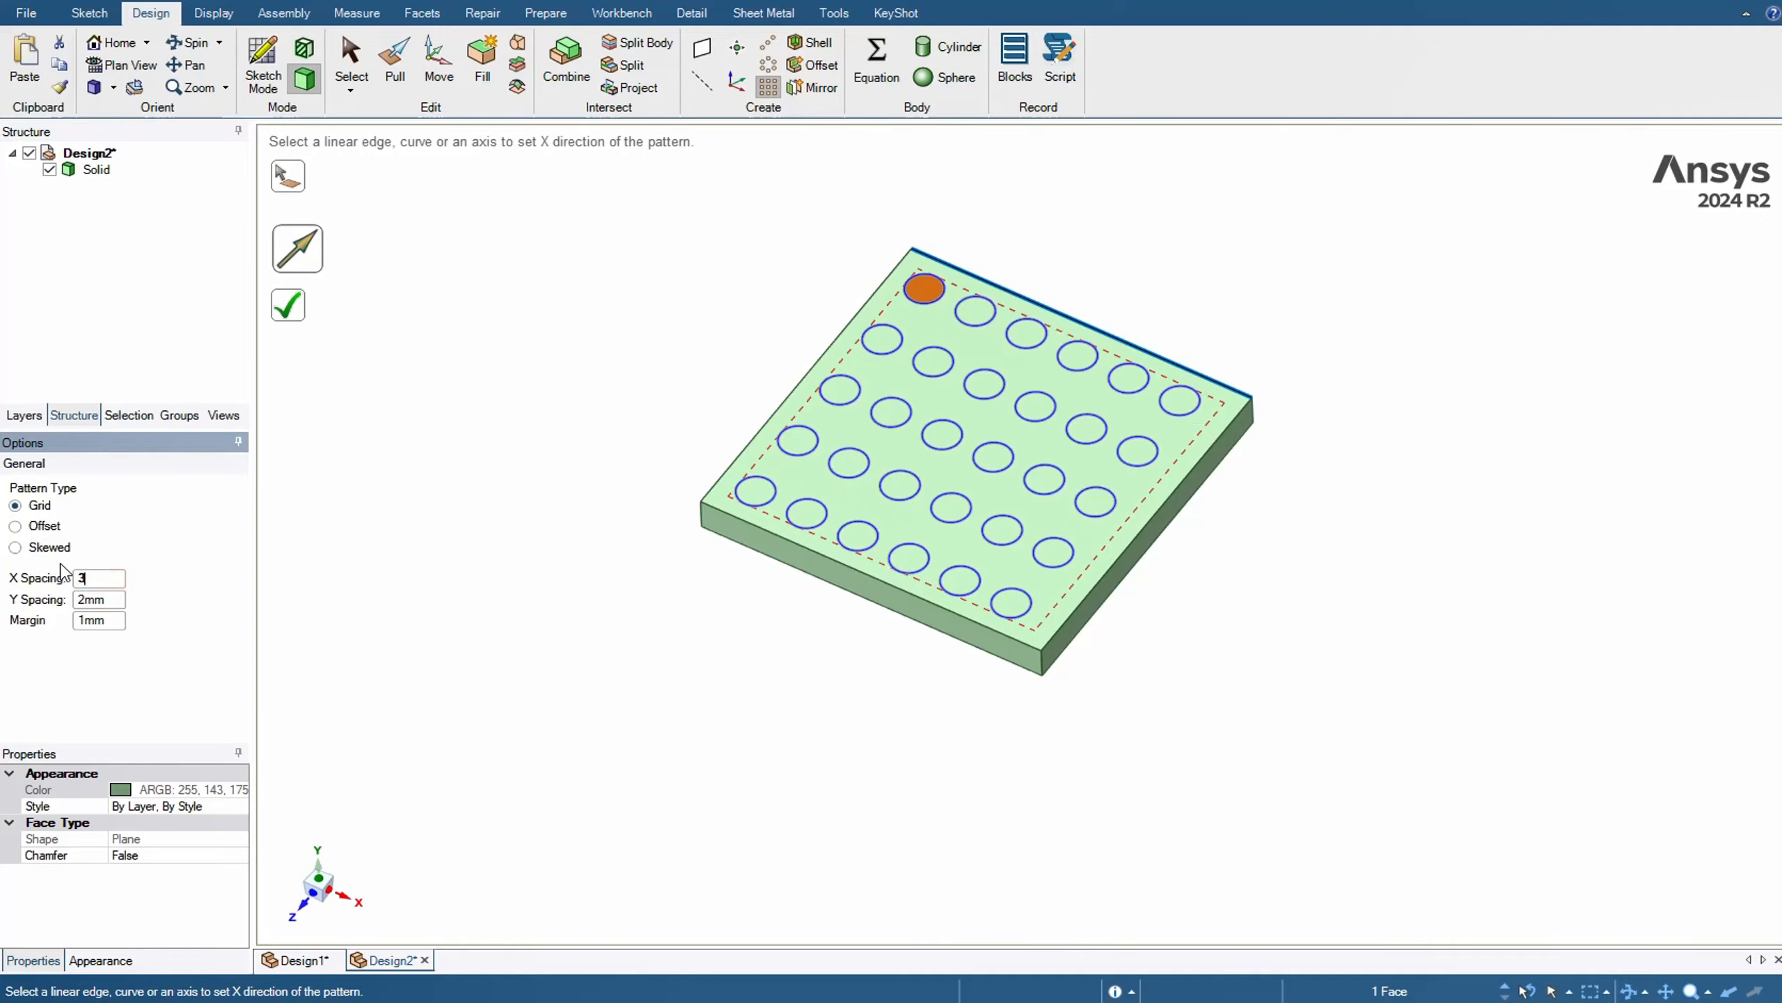
{"action": "key", "text": "Return"}
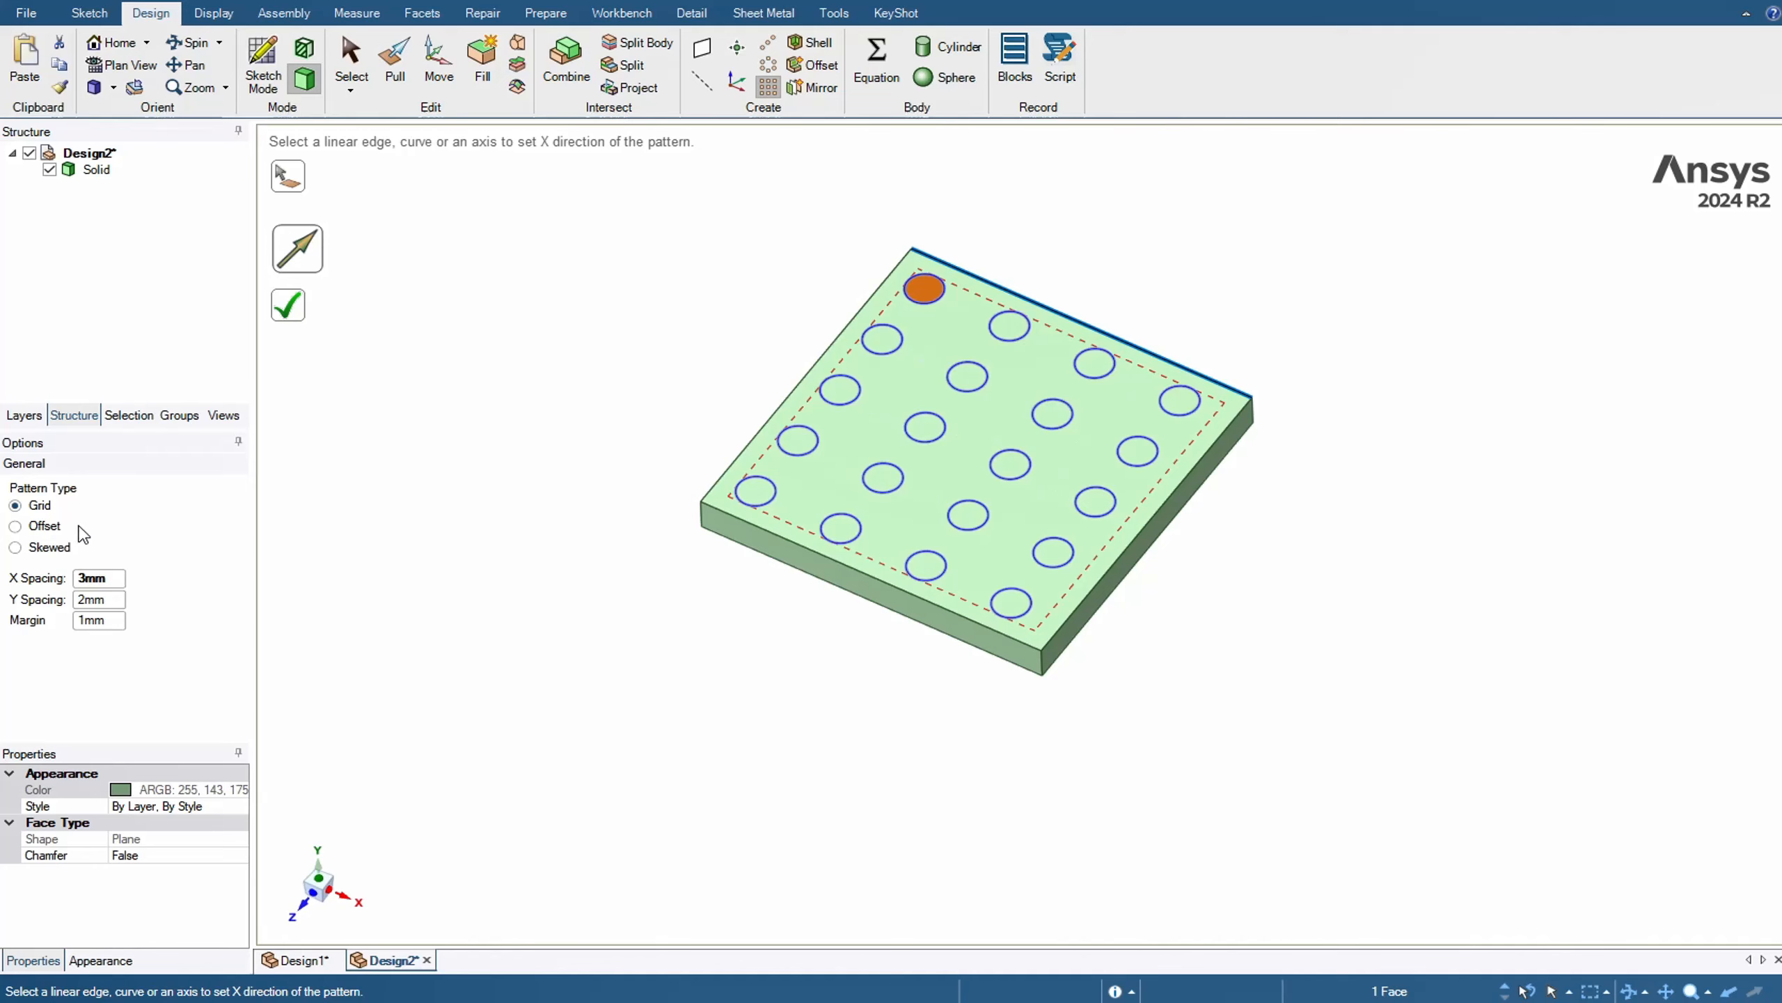
{"action": "double_click", "coordinate": [110, 577]}
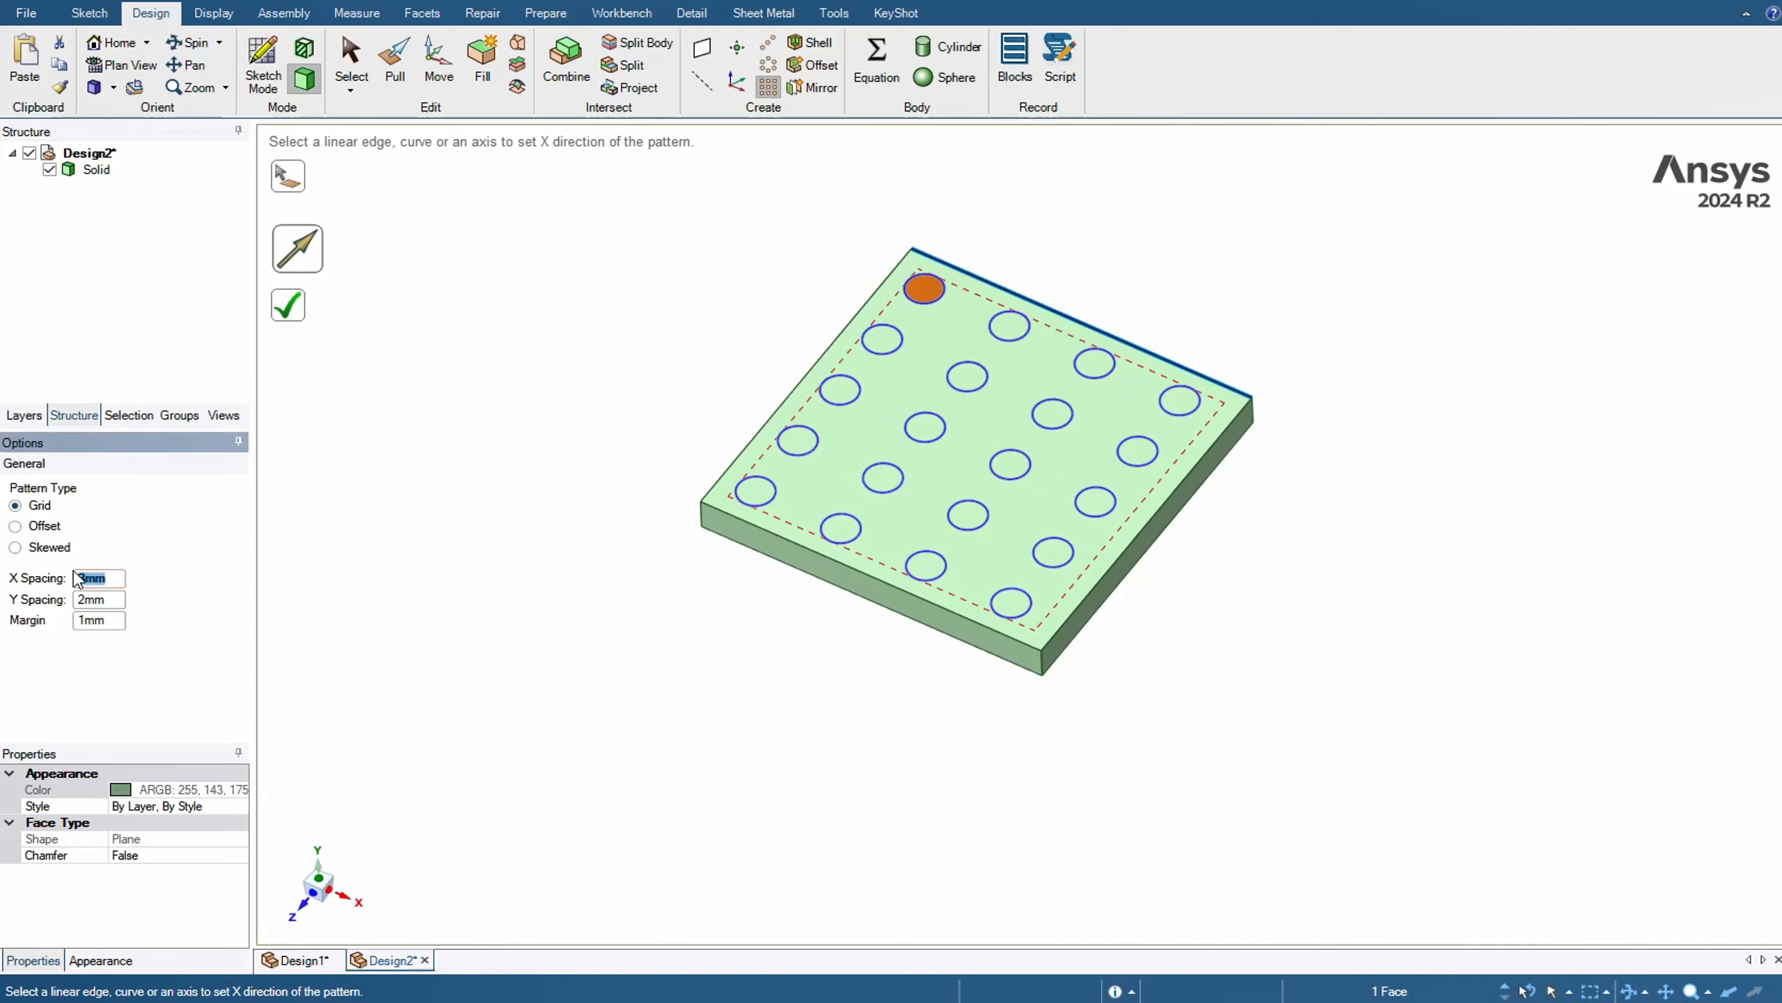
{"action": "type", "text": "2"}
{"action": "key", "text": "Return"}
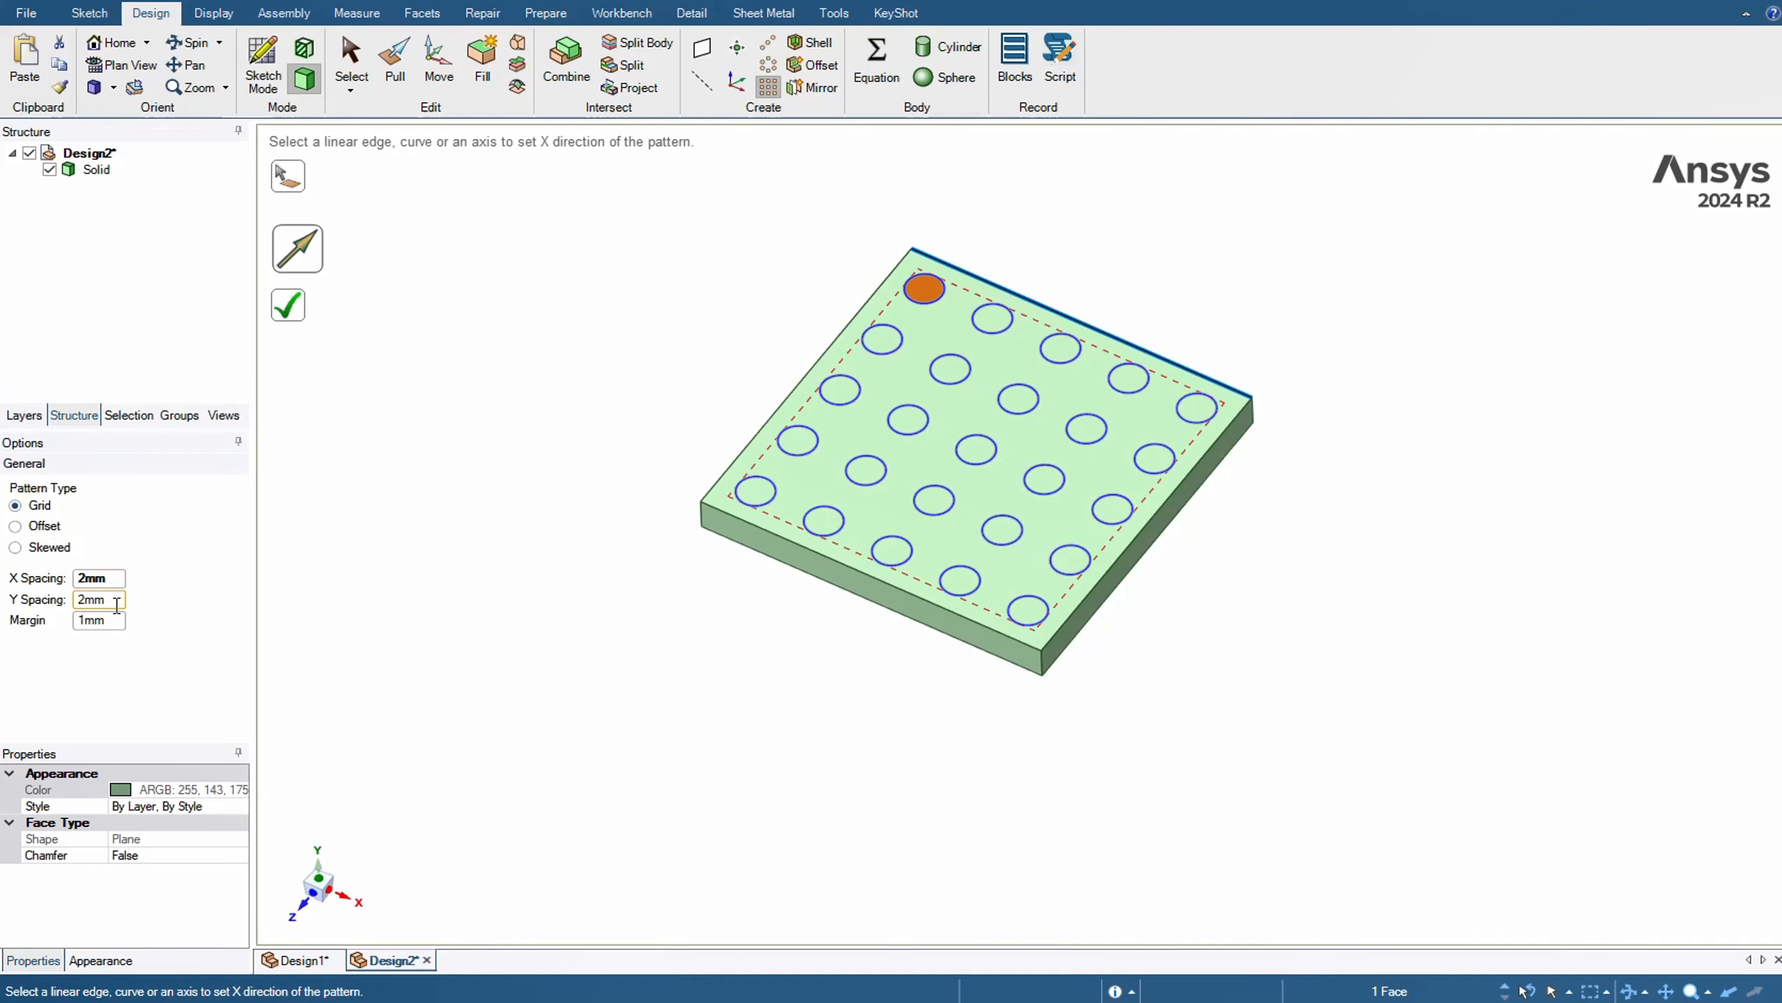
Set the fill pattern's Y spacing to 1 mm and create the pattern
{"action": "double_click", "coordinate": [117, 602]}
{"action": "type", "text": "1"}
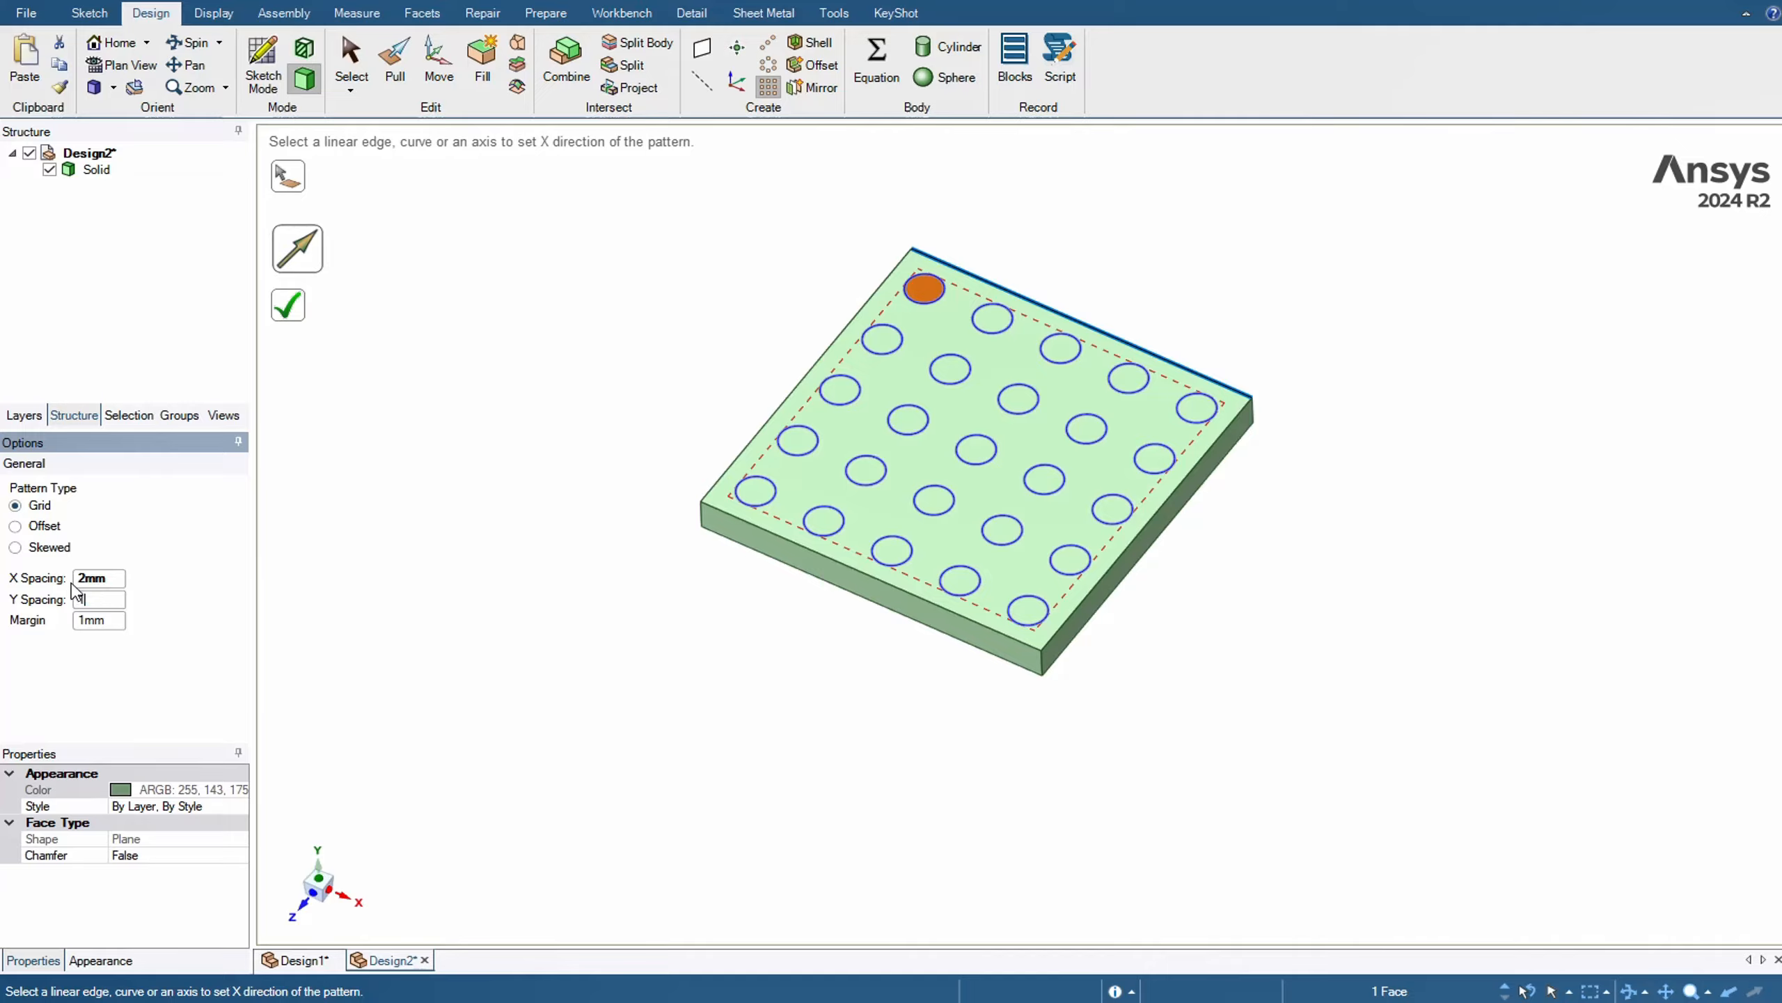
{"action": "key", "text": "Return"}
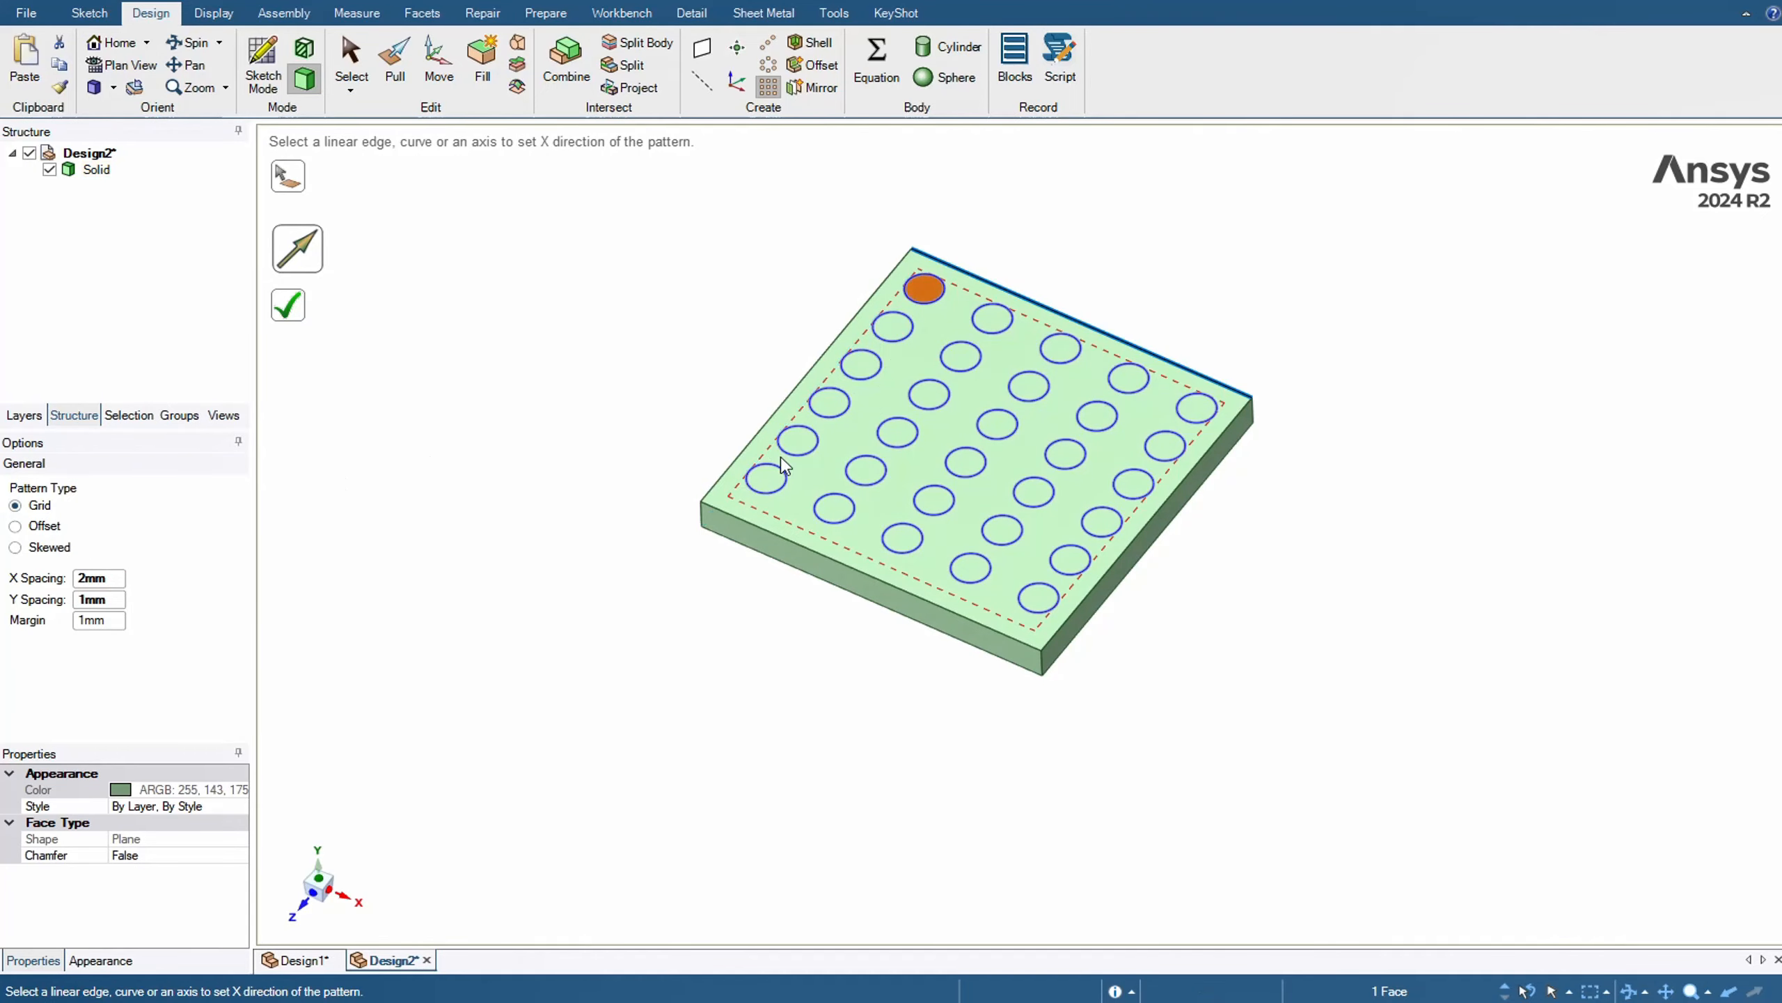
{"action": "scroll", "coordinate": [1233, 405], "scroll_direction": "up", "scroll_amount": 2}
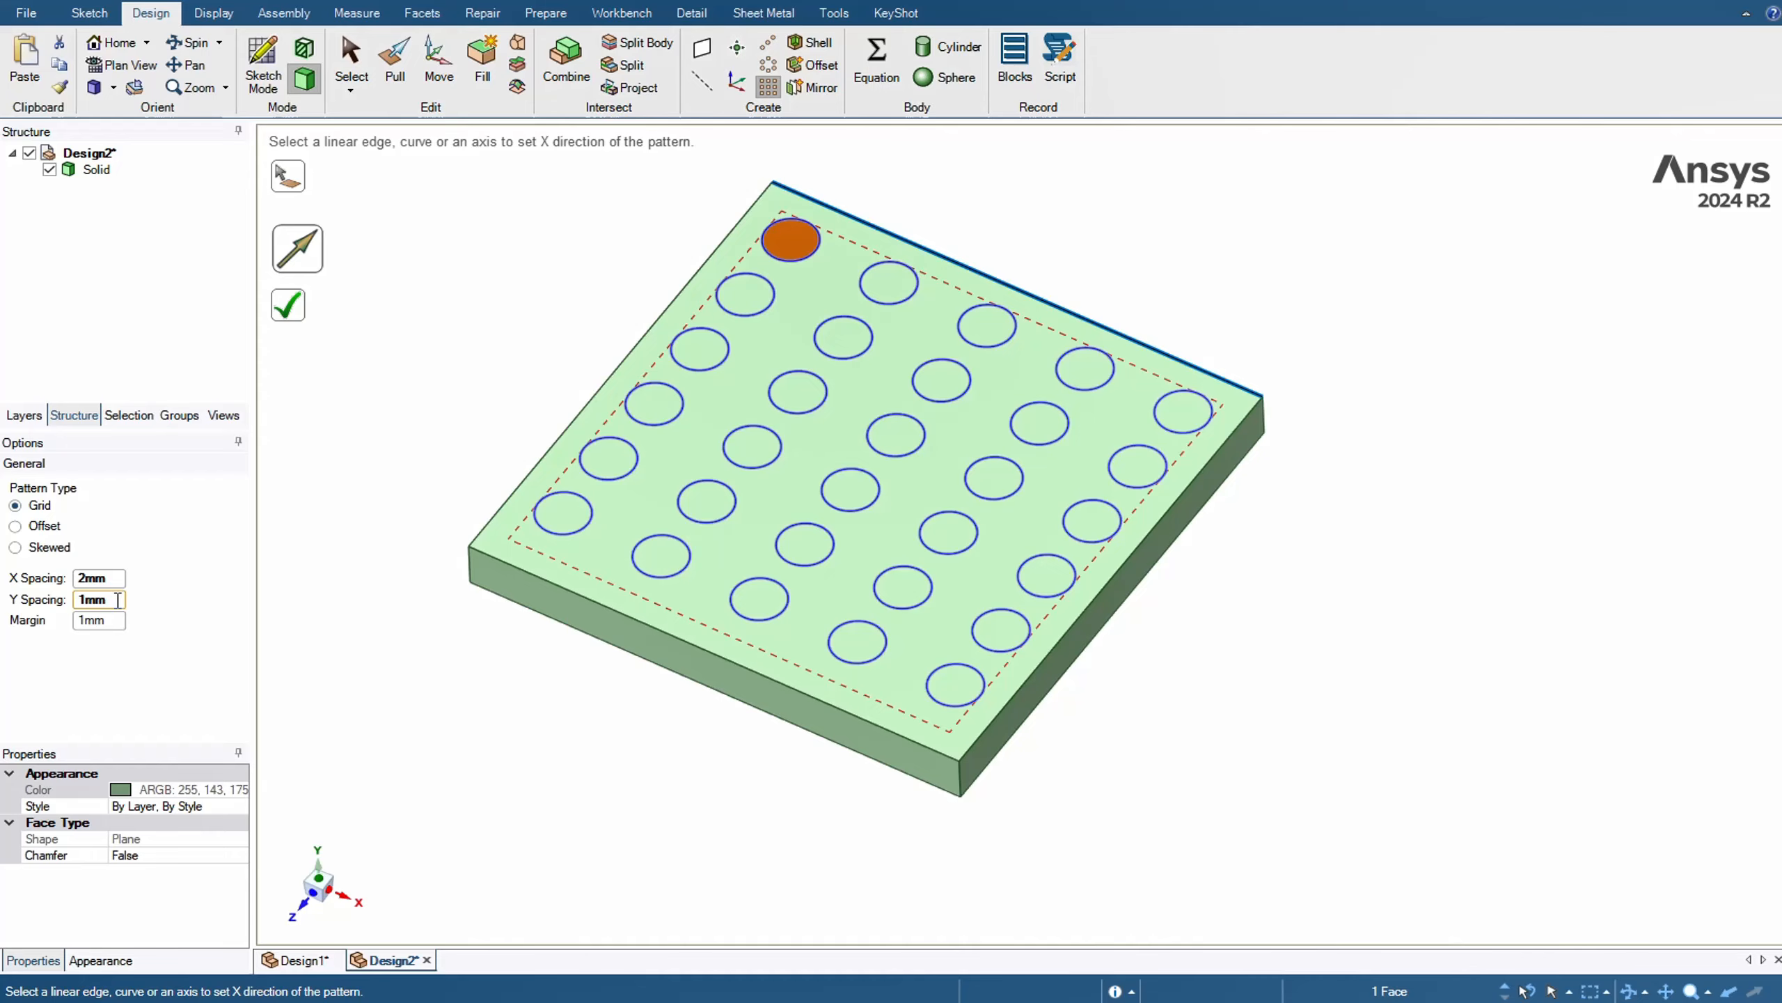
{"action": "left_click", "coordinate": [288, 305]}
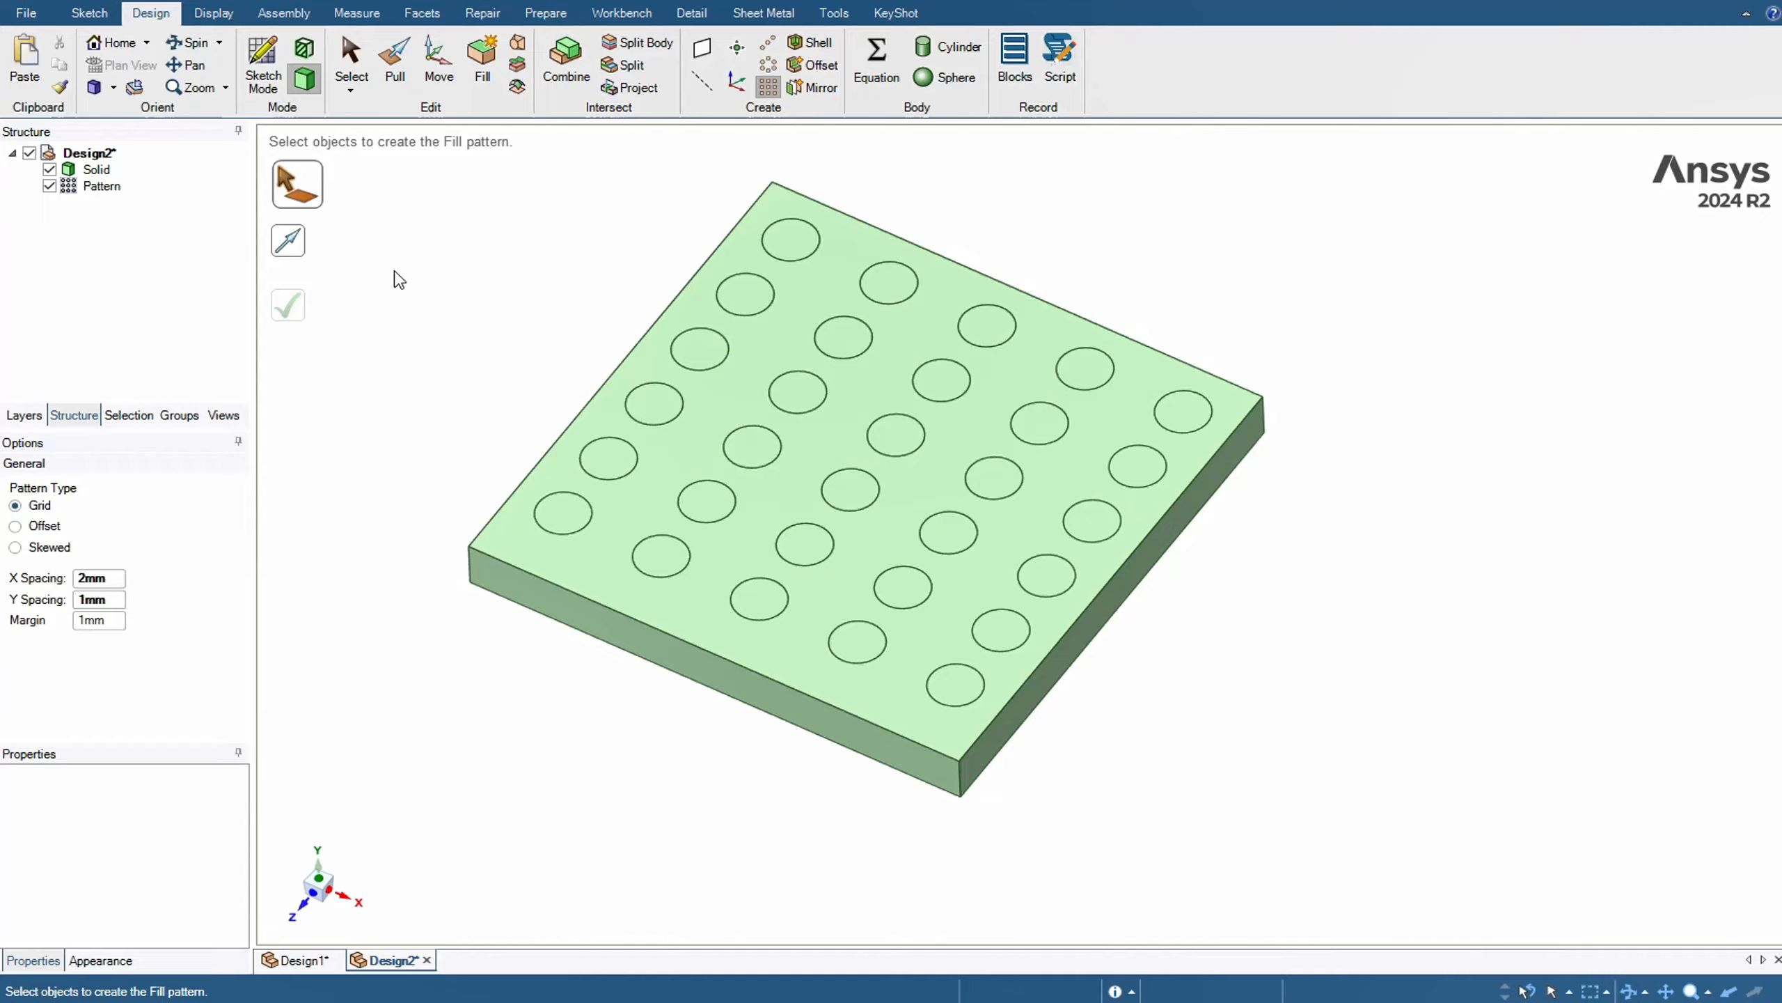
{"action": "key", "text": "Escape"}
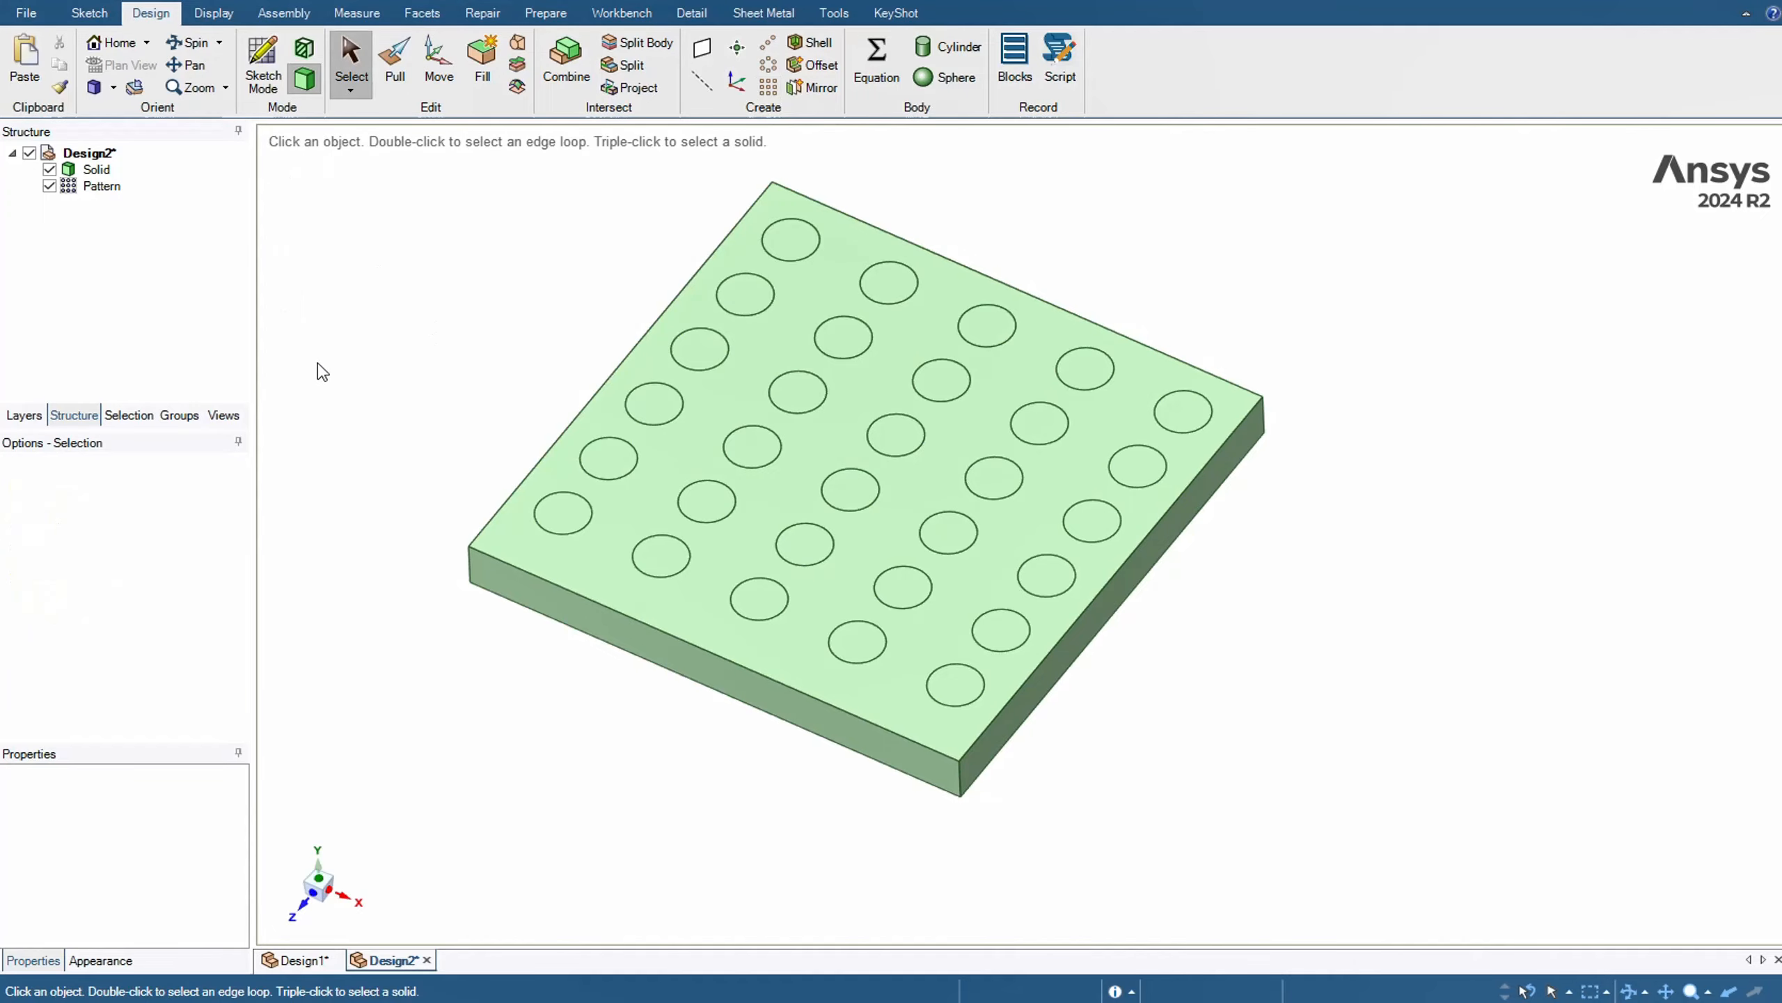
Select all circular faces with the same area on the plate and pull them up about 7.5 mm into pins
{"action": "left_click", "coordinate": [787, 243]}
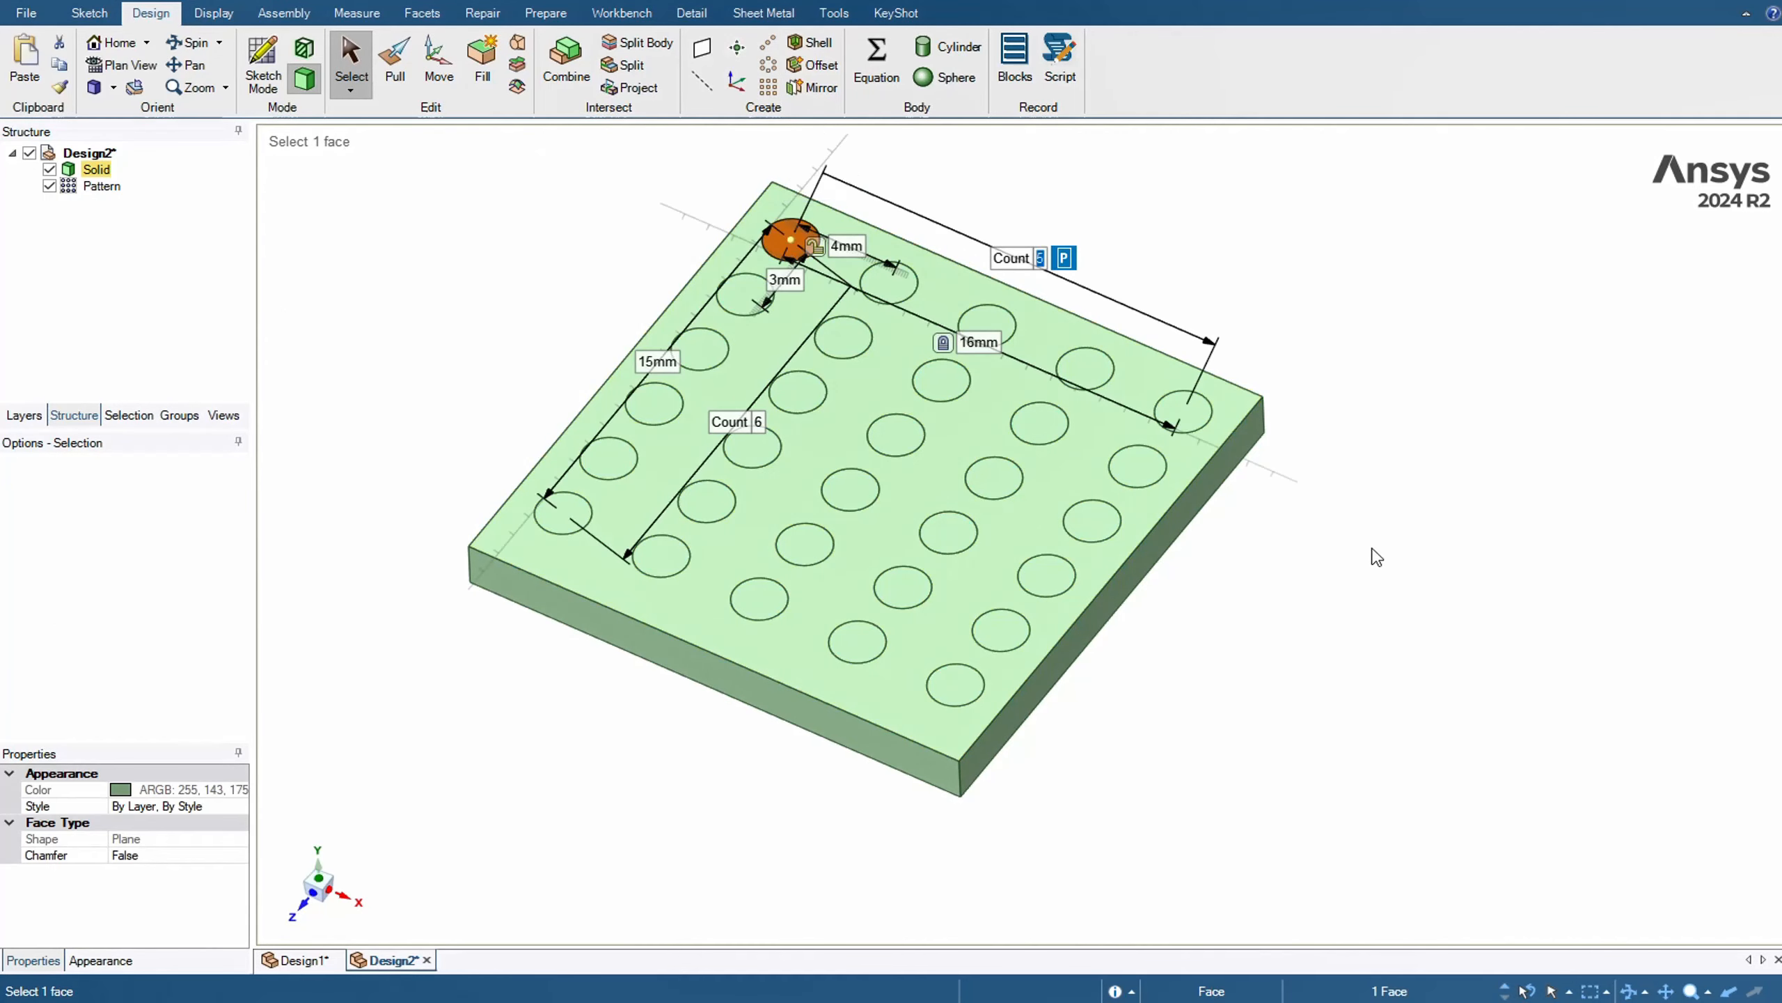
{"action": "left_click", "coordinate": [133, 420]}
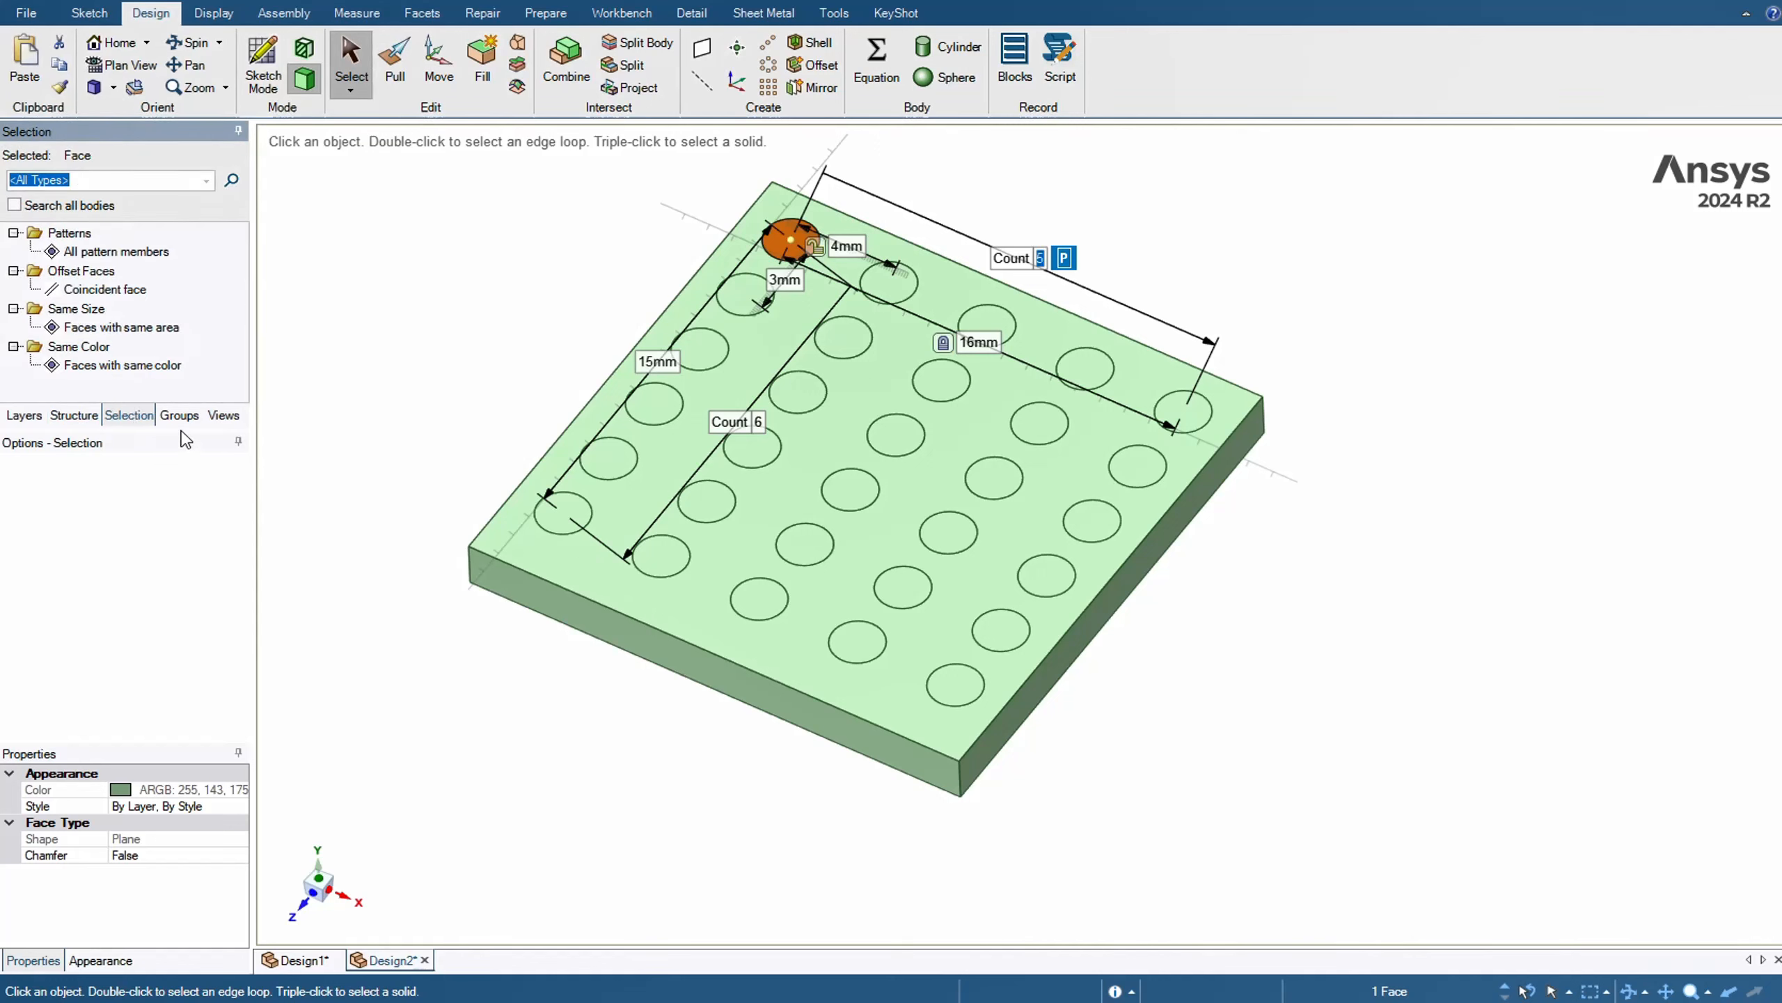
{"action": "left_click", "coordinate": [117, 327]}
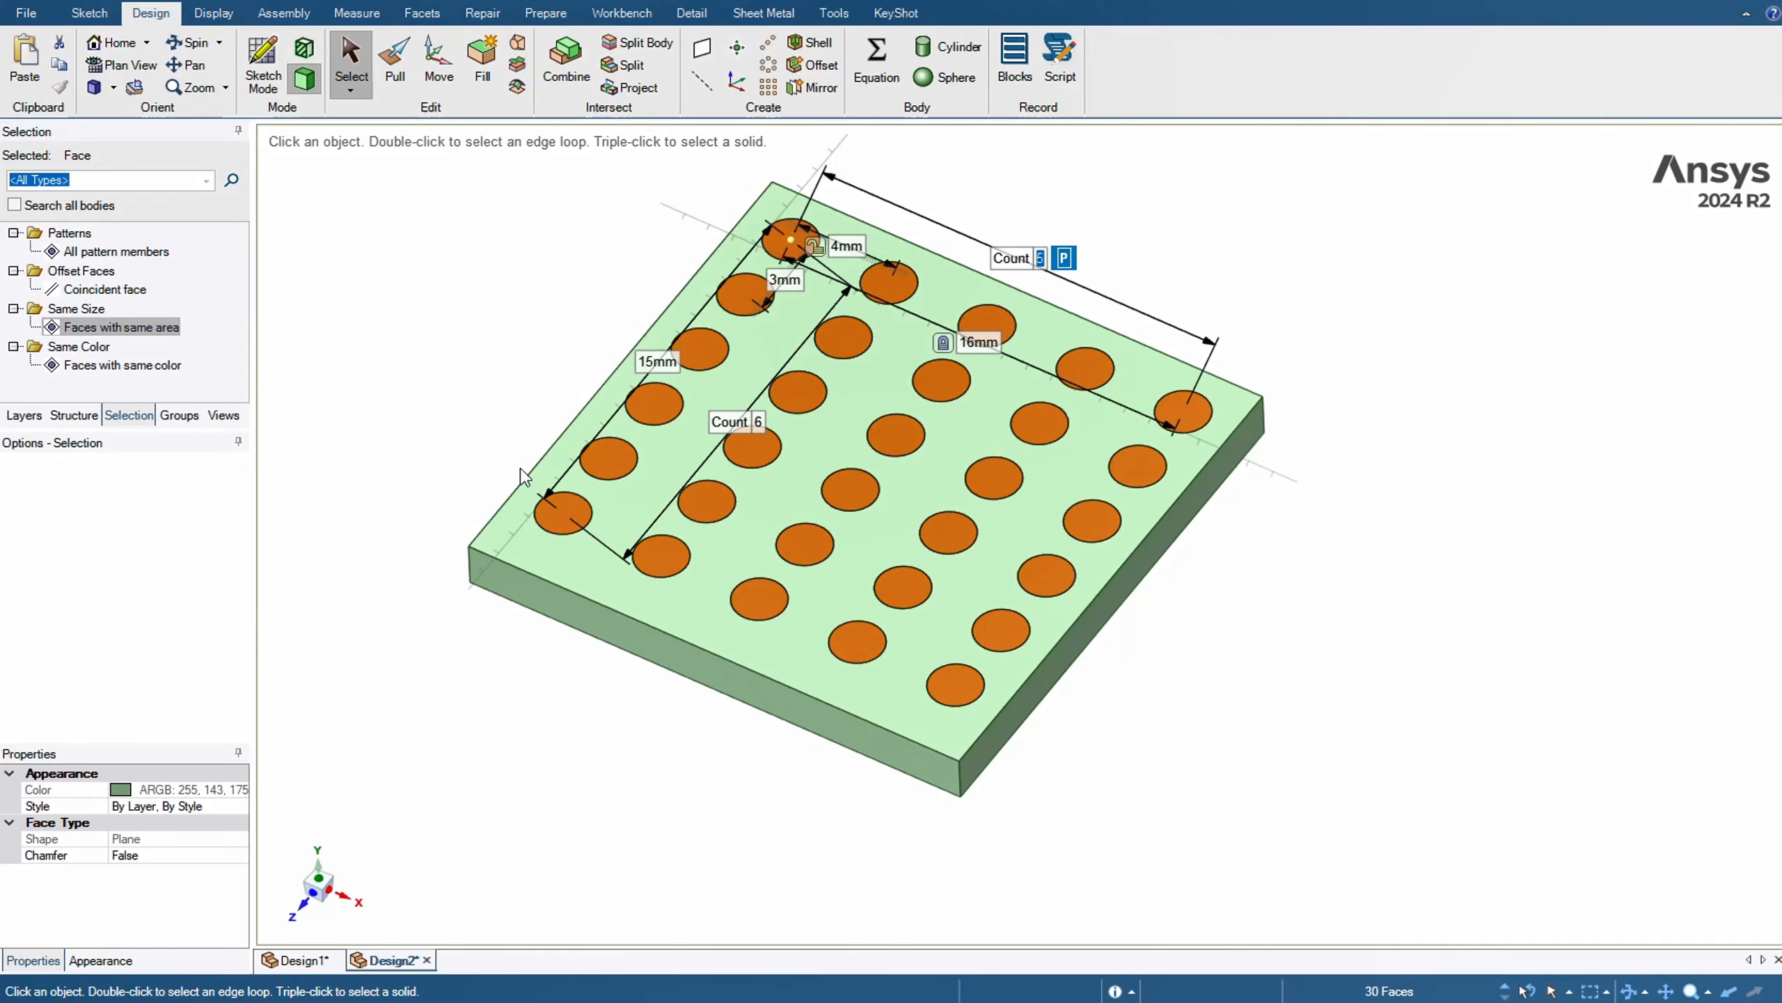
{"action": "left_click", "coordinate": [394, 62]}
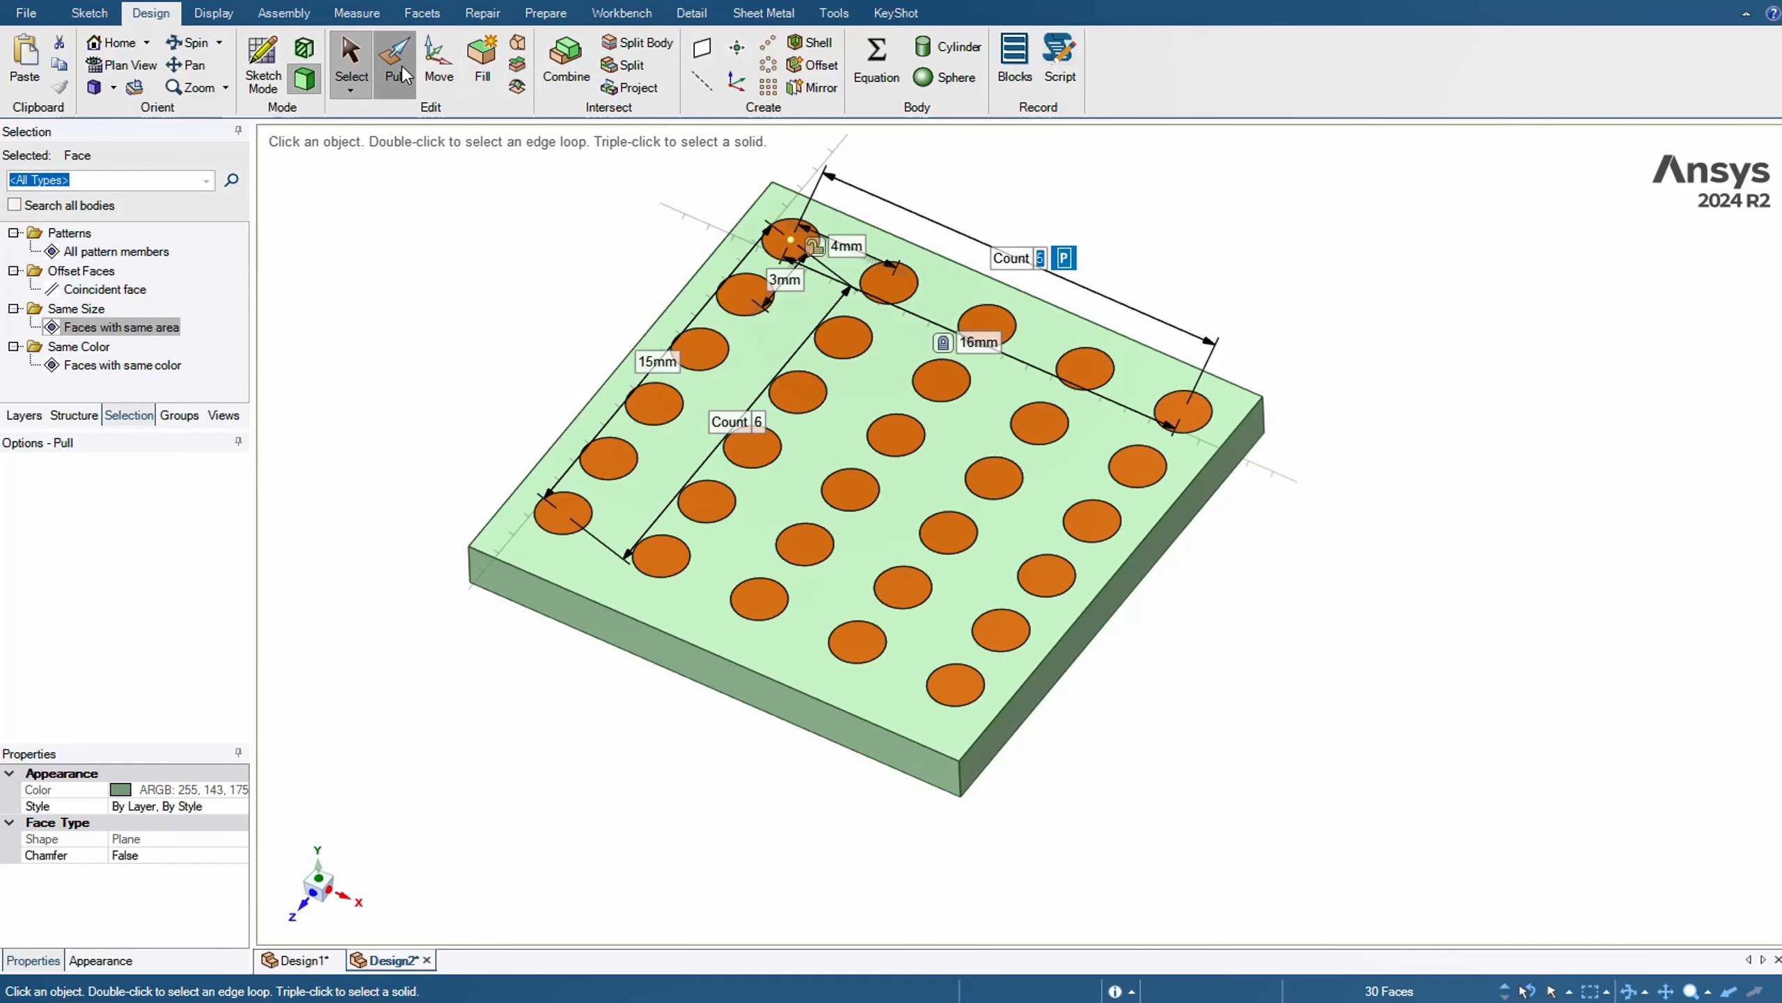
{"action": "scroll", "coordinate": [986, 429], "scroll_direction": "down", "scroll_amount": 5}
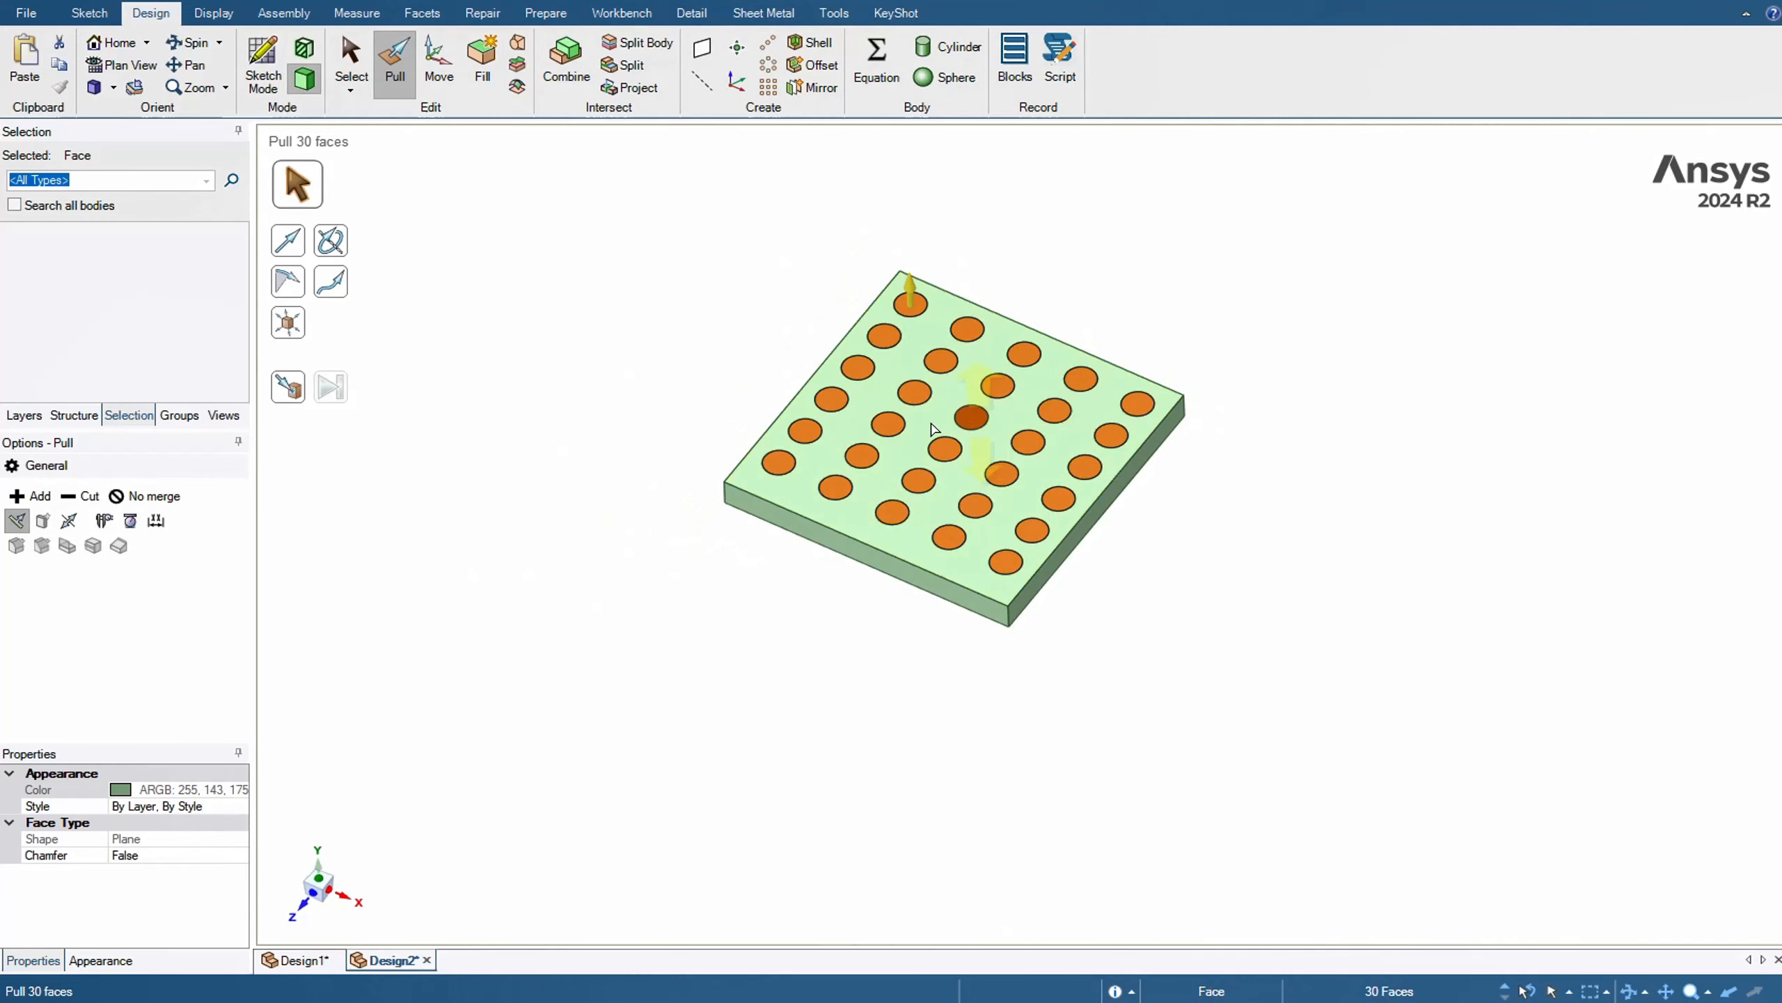
{"action": "left_click_drag", "start_coordinate": [970, 397], "coordinate": [964, 345]}
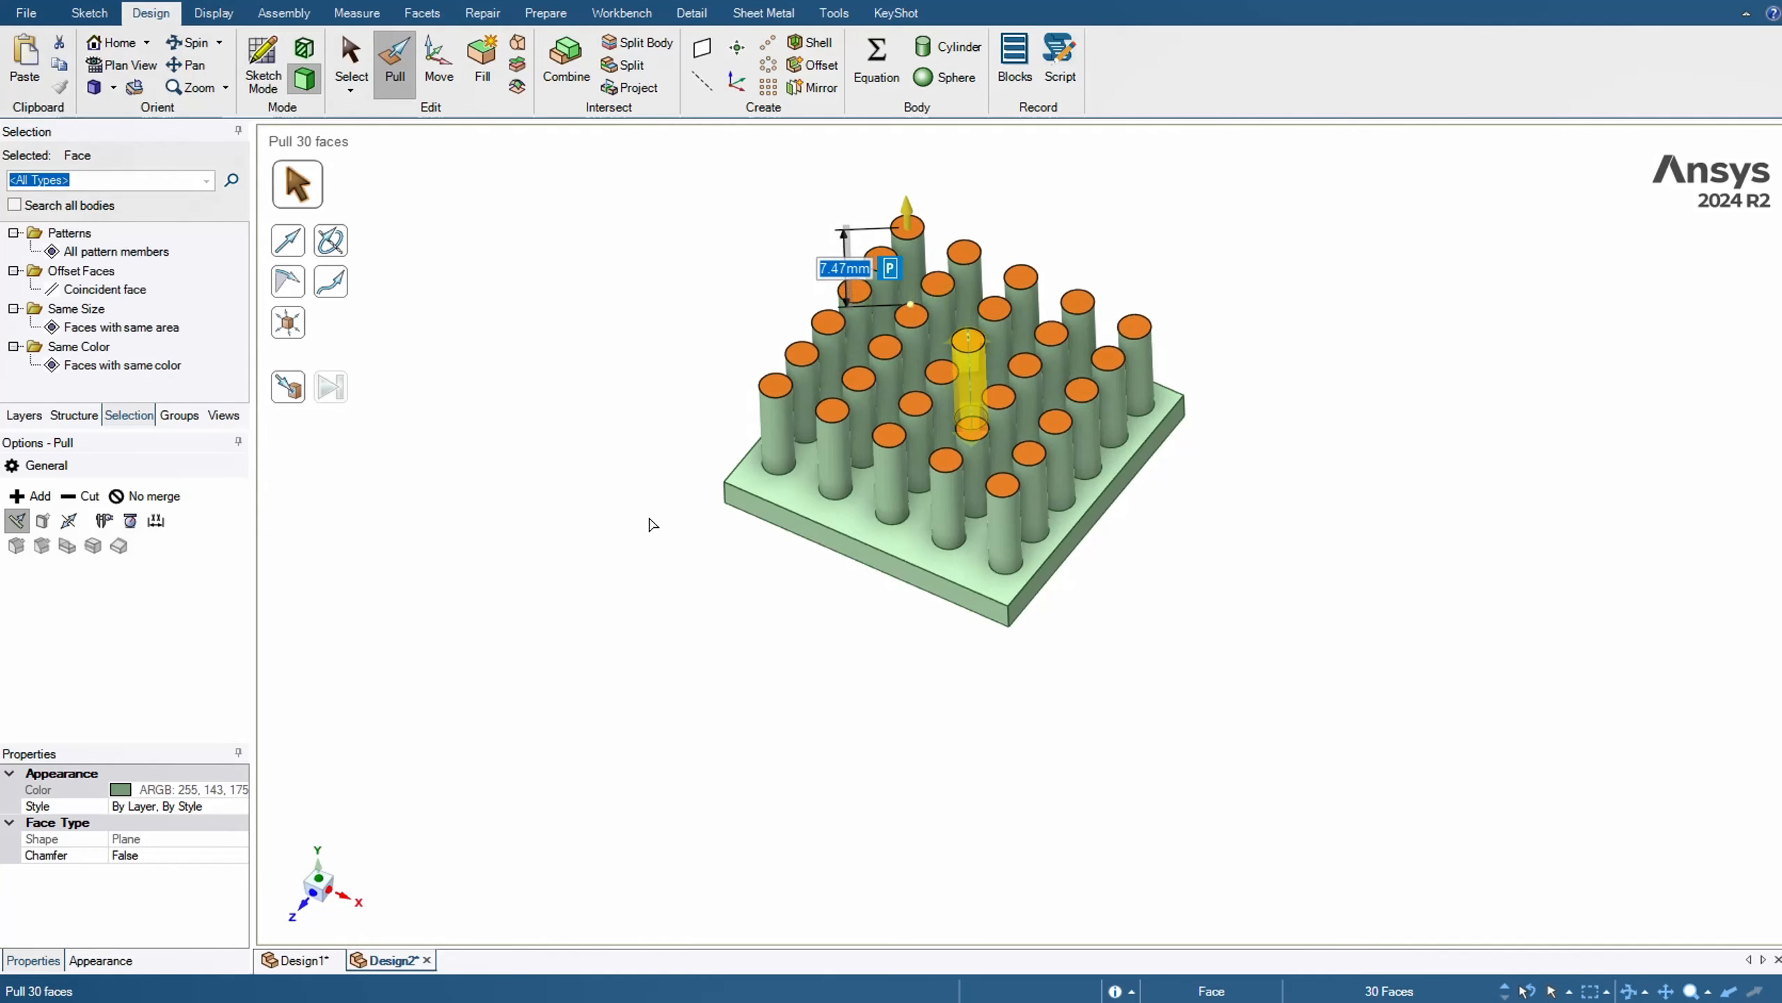
{"action": "left_click", "coordinate": [681, 338]}
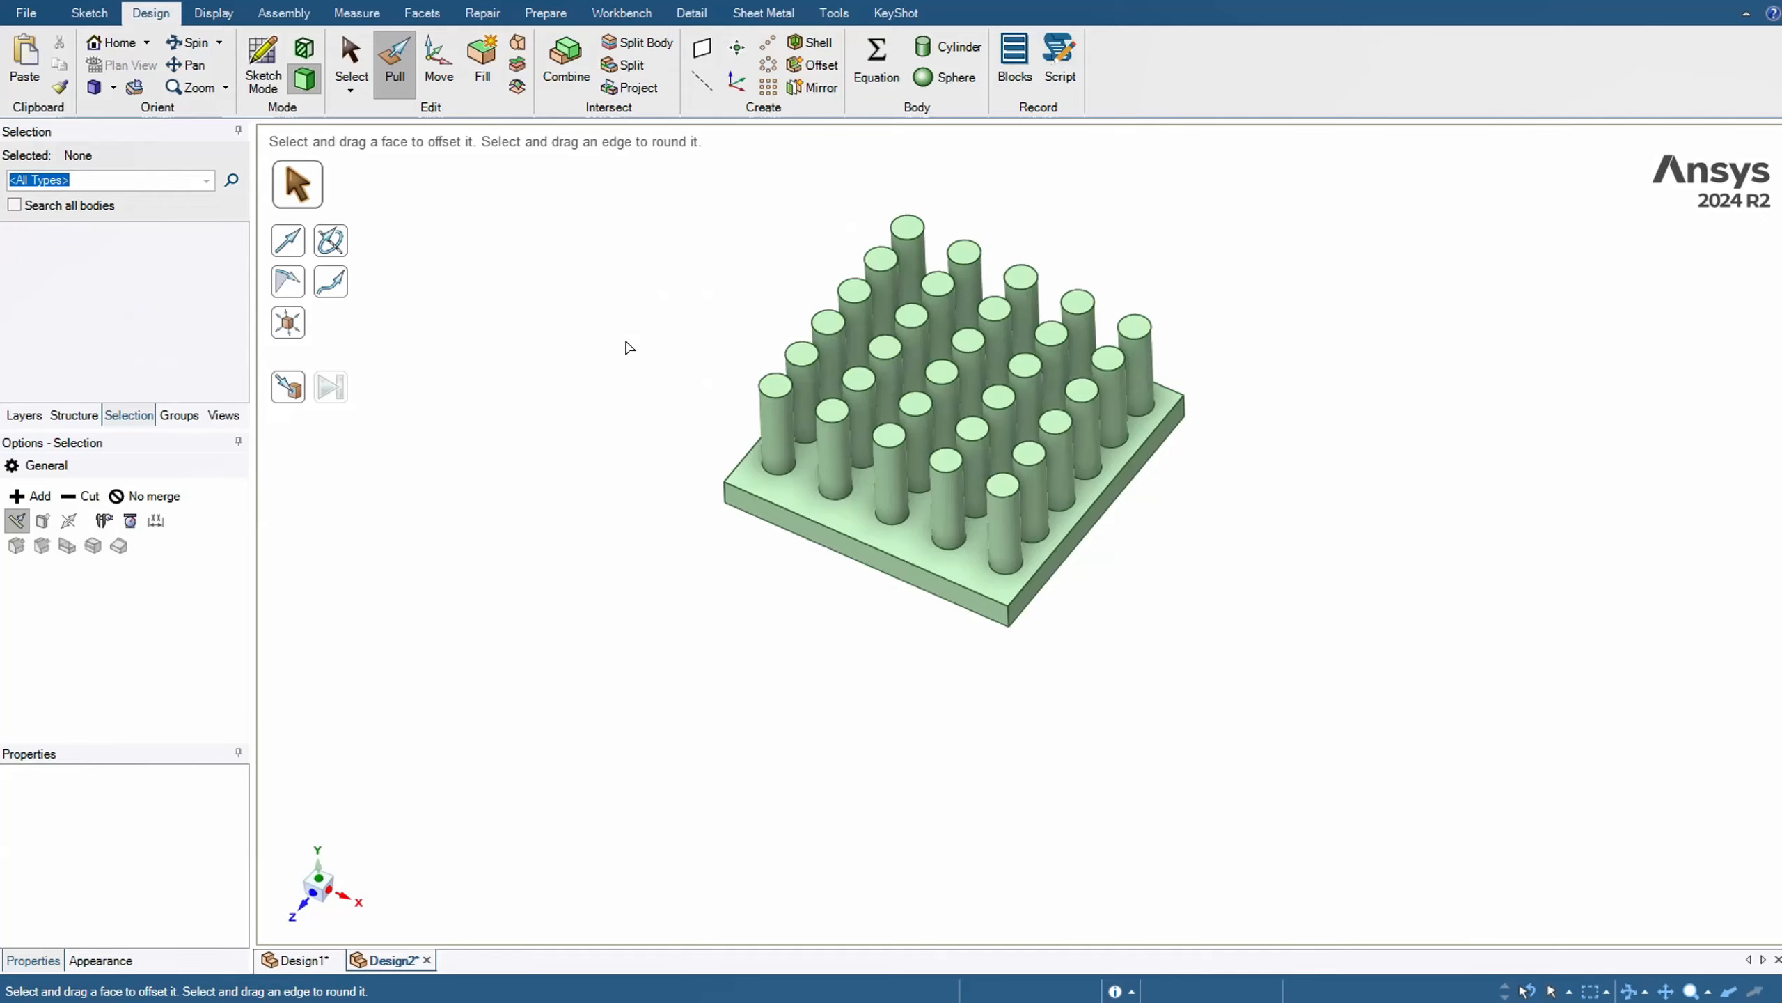
{"action": "key", "text": "s"}
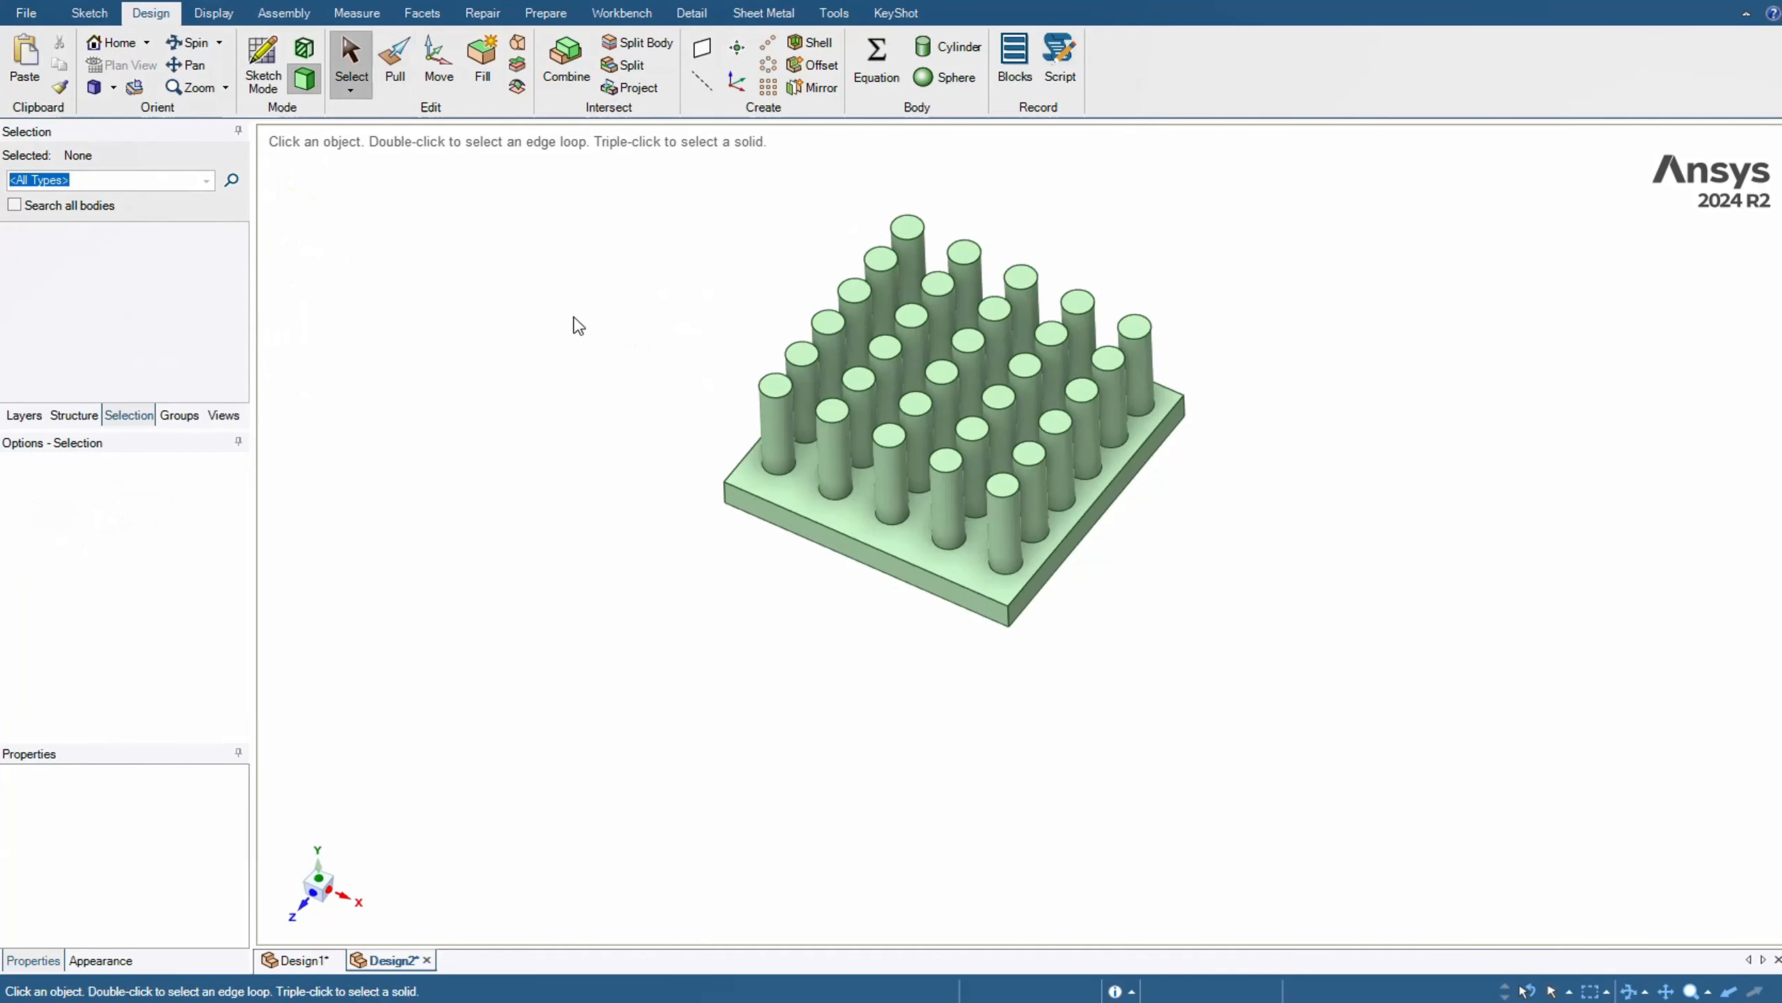
Create a plane on the plate's side face at the positive X end
{"action": "left_click", "coordinate": [710, 46]}
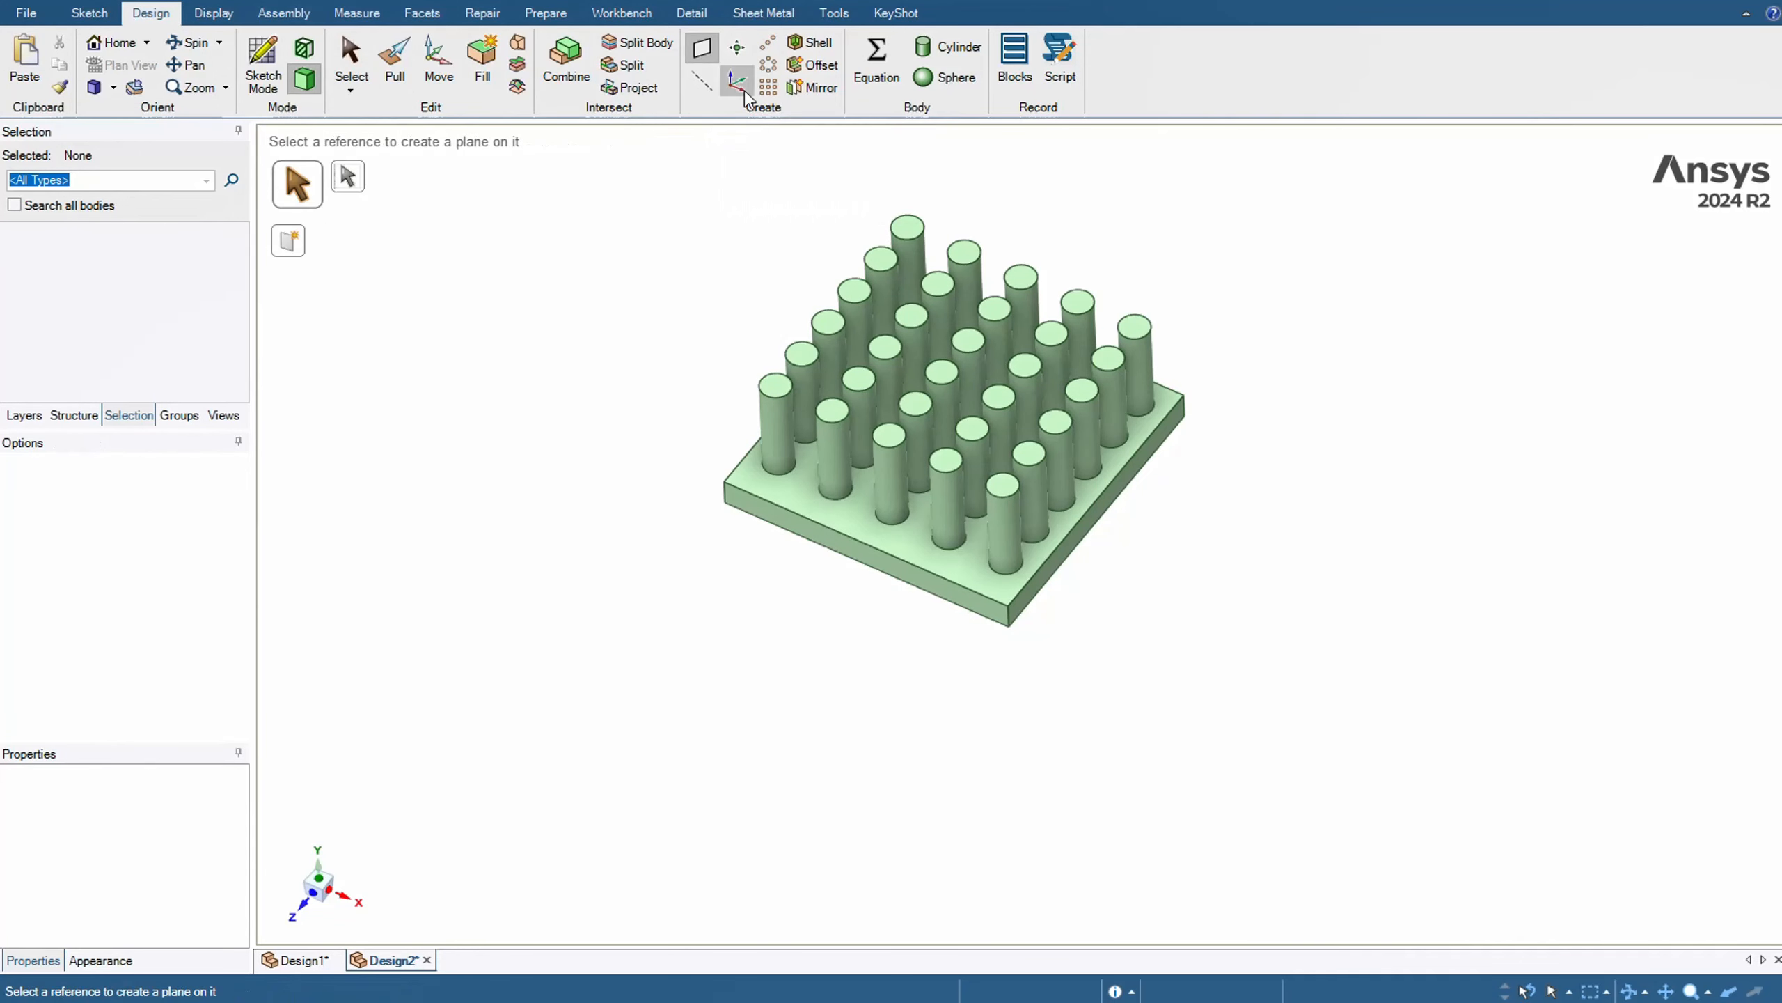
{"action": "middle_click_drag", "start_coordinate": [636, 304], "coordinate": [561, 247]}
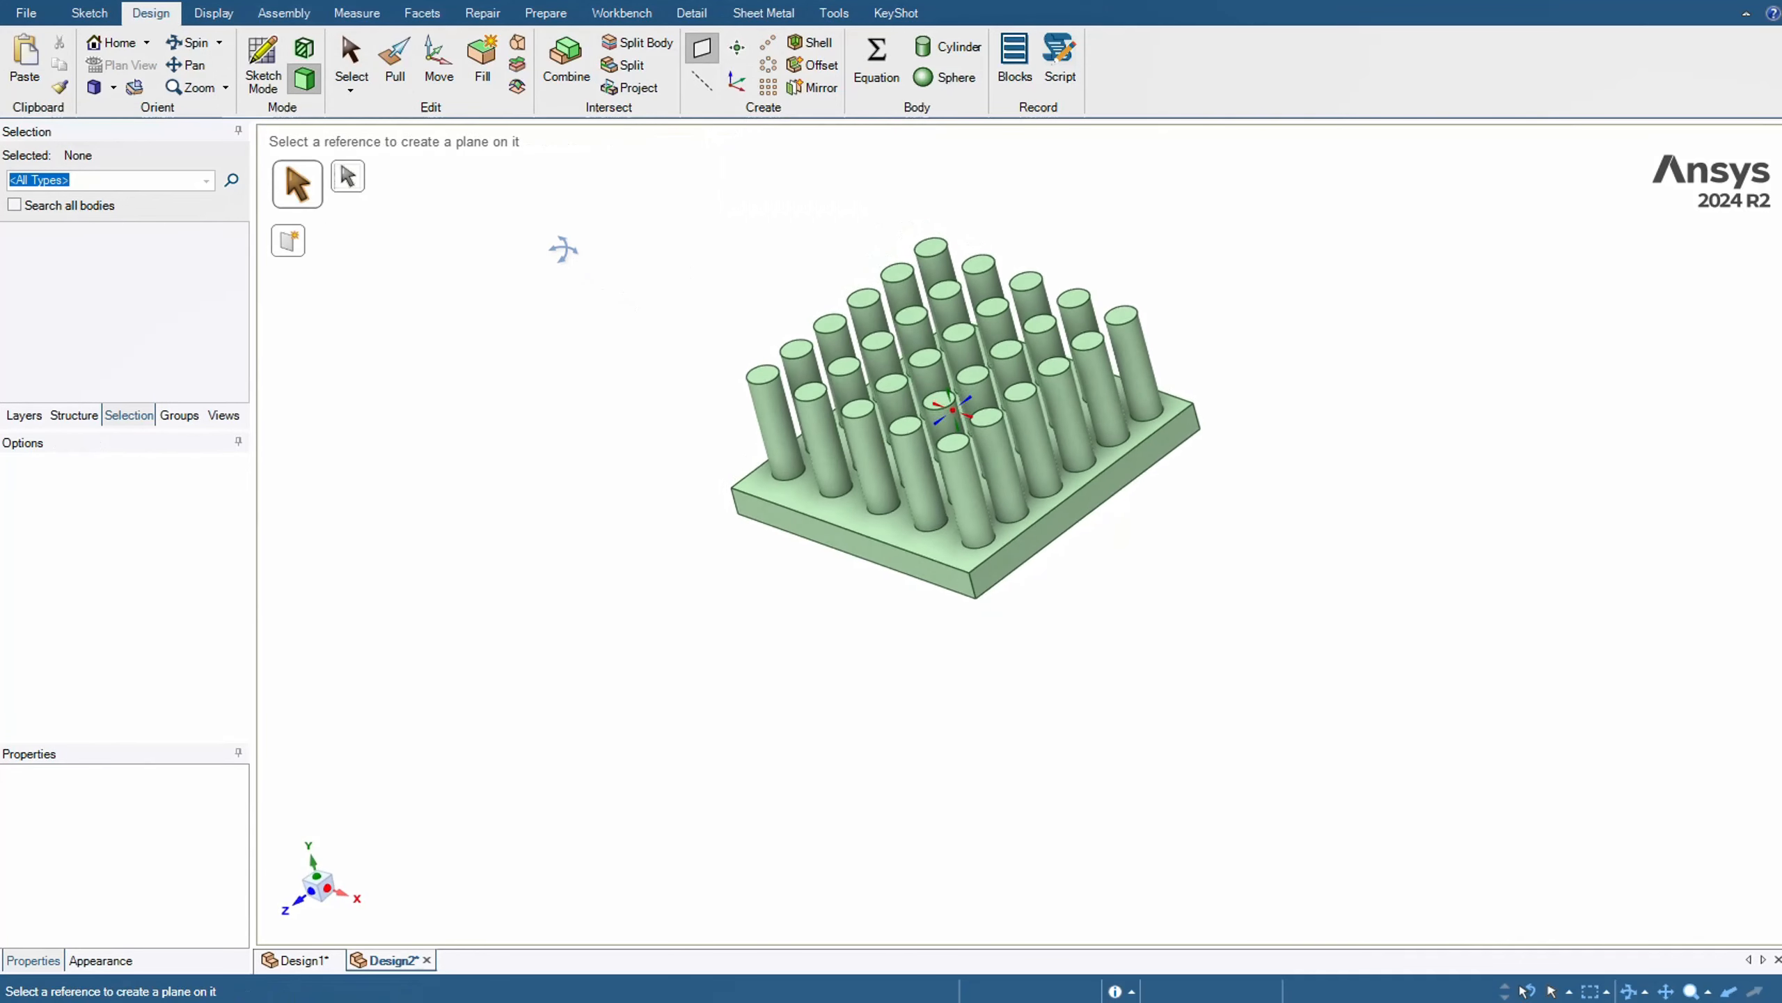
{"action": "left_click", "coordinate": [1115, 497]}
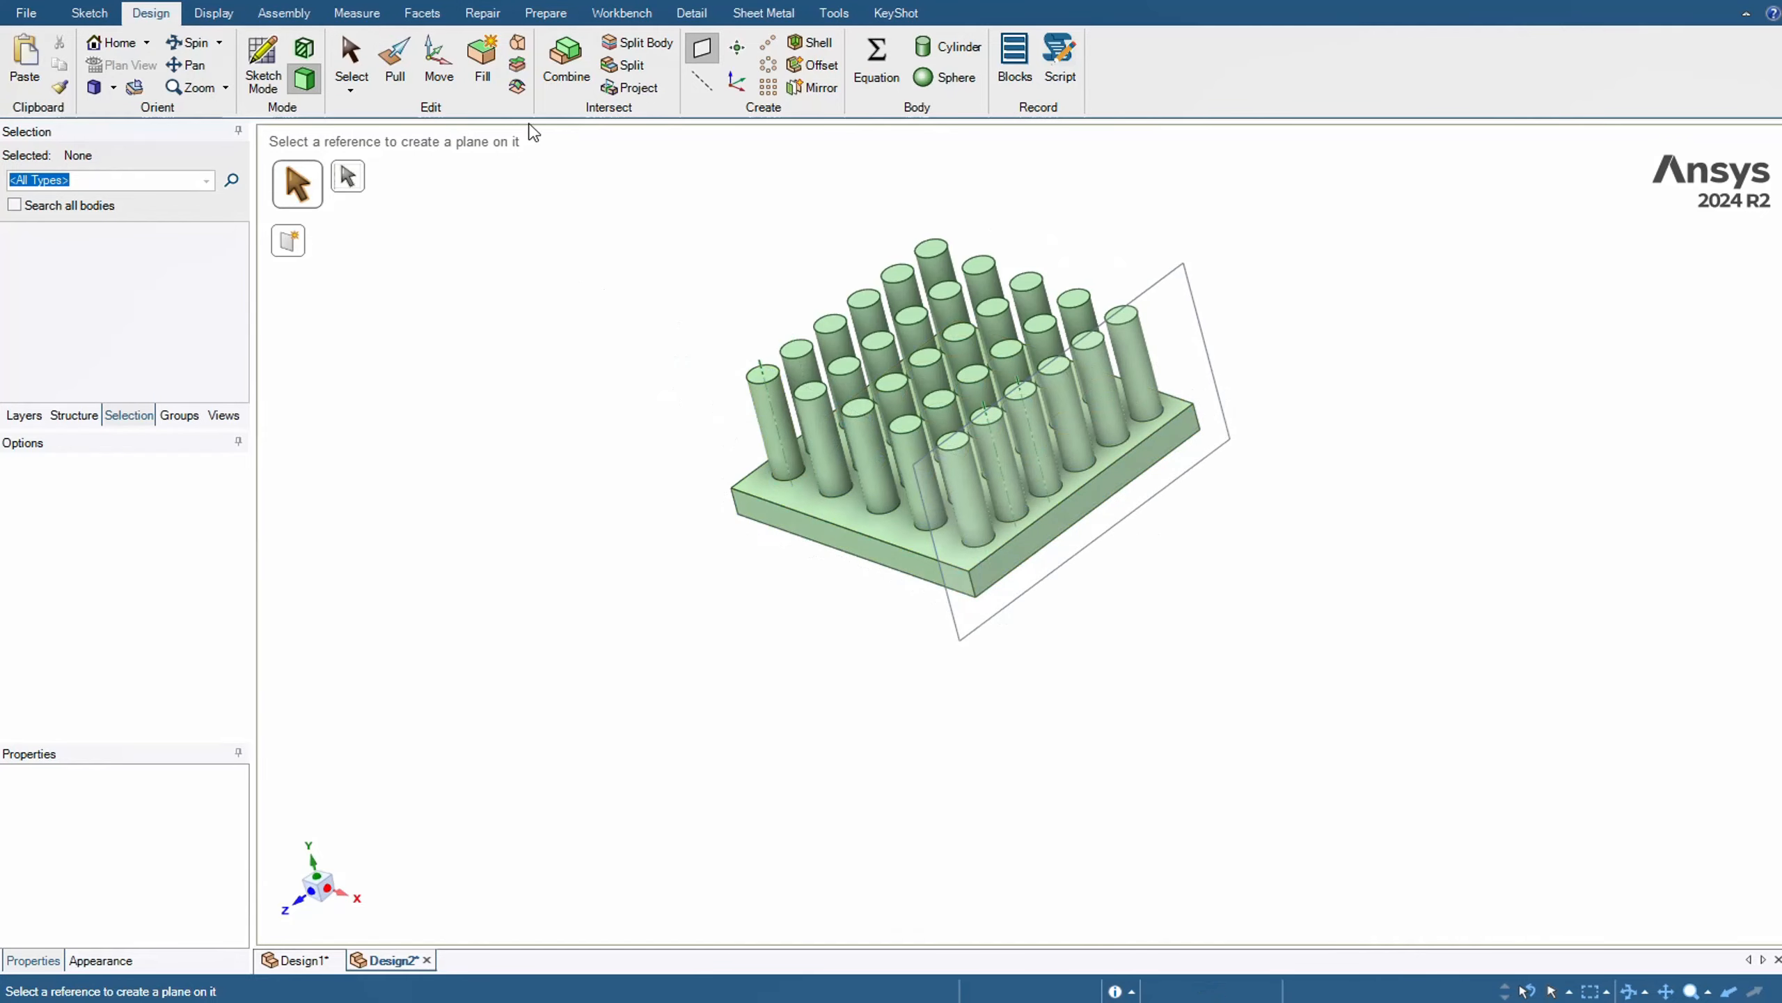
Move the side plane 10 mm inward to the middle of the plate and check its position from above
{"action": "left_click", "coordinate": [439, 64]}
{"action": "left_click", "coordinate": [1172, 283]}
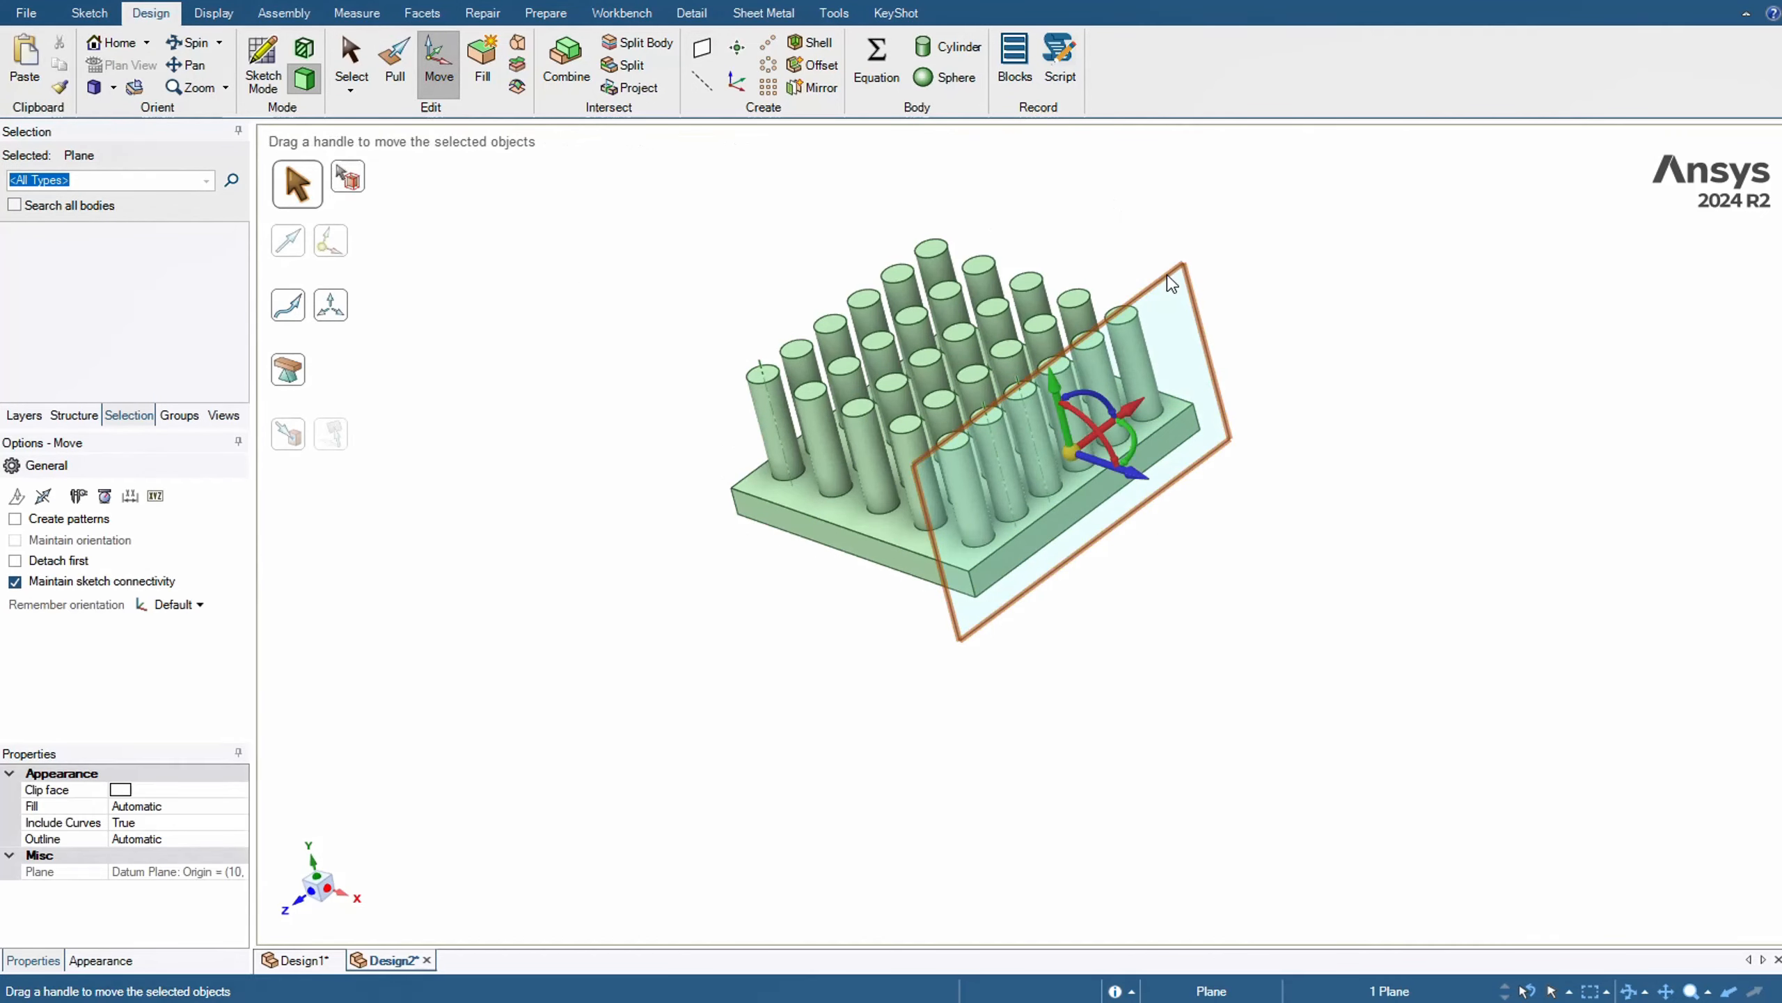
{"action": "middle_click_drag", "start_coordinate": [1127, 426], "coordinate": [1194, 502]}
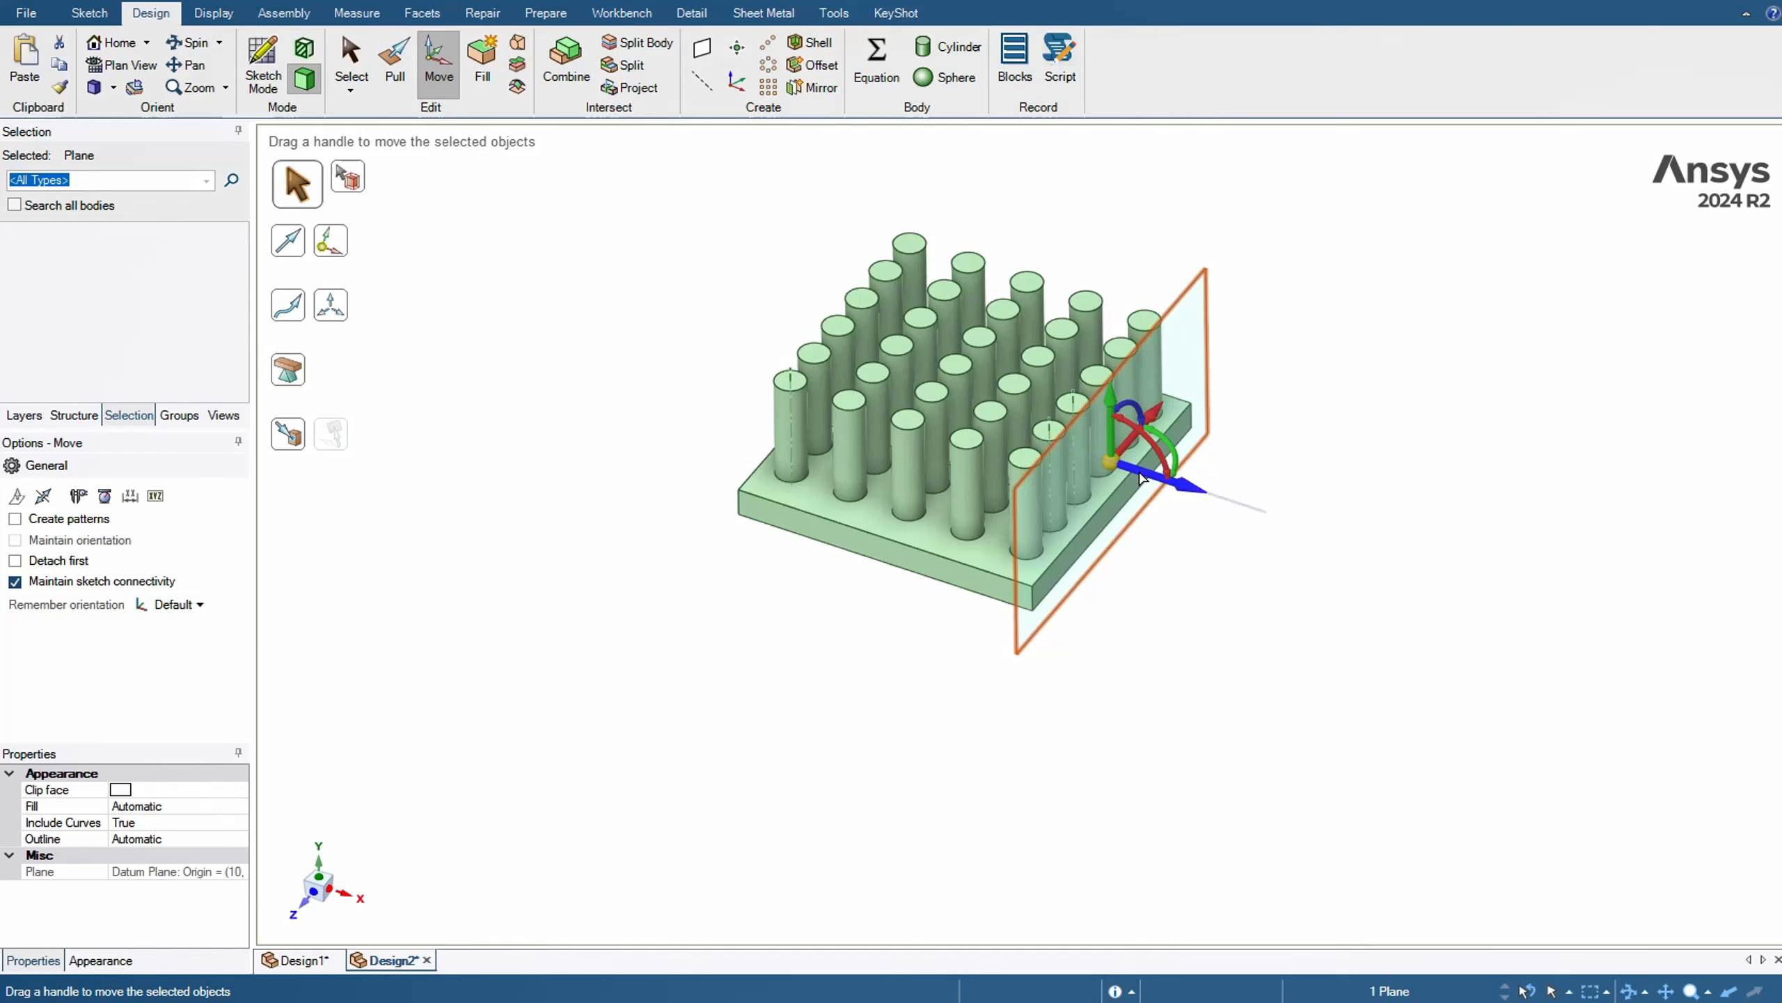
{"action": "left_click_drag", "start_coordinate": [1142, 478], "coordinate": [1113, 477]}
{"action": "type", "text": "10"}
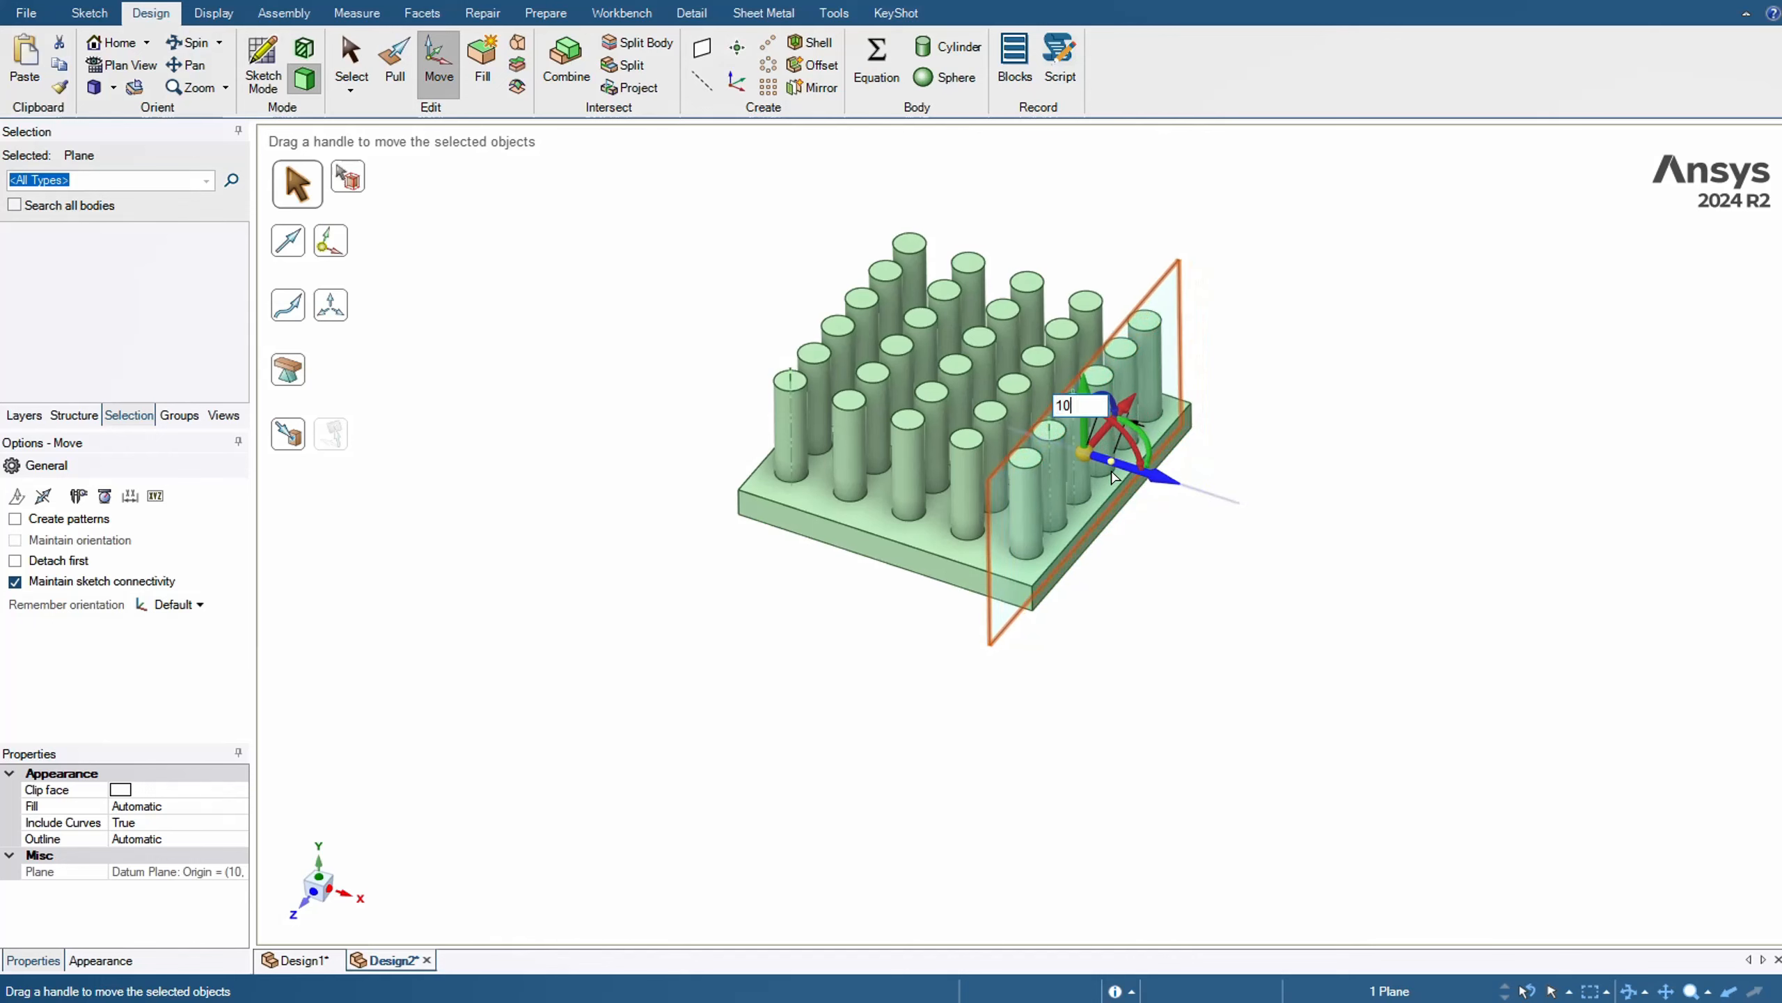
{"action": "key", "text": "Return"}
{"action": "middle_click_drag", "start_coordinate": [1182, 267], "coordinate": [1179, 311]}
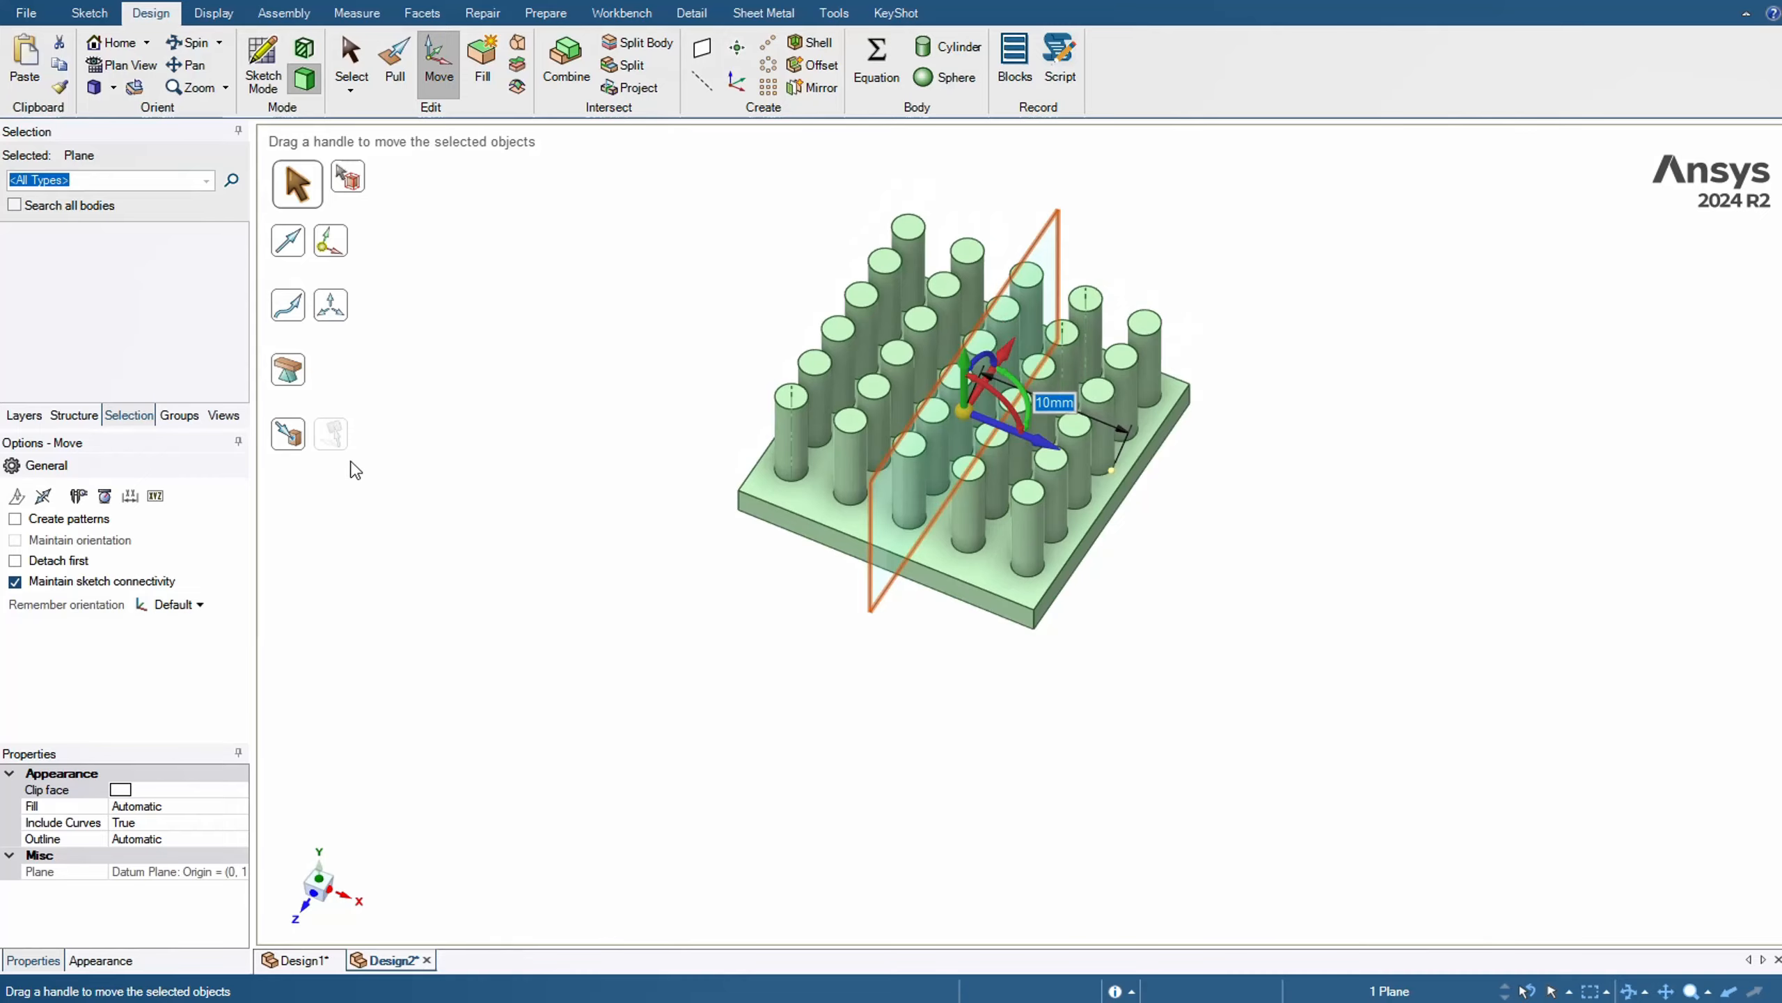
{"action": "left_click", "coordinate": [320, 879]}
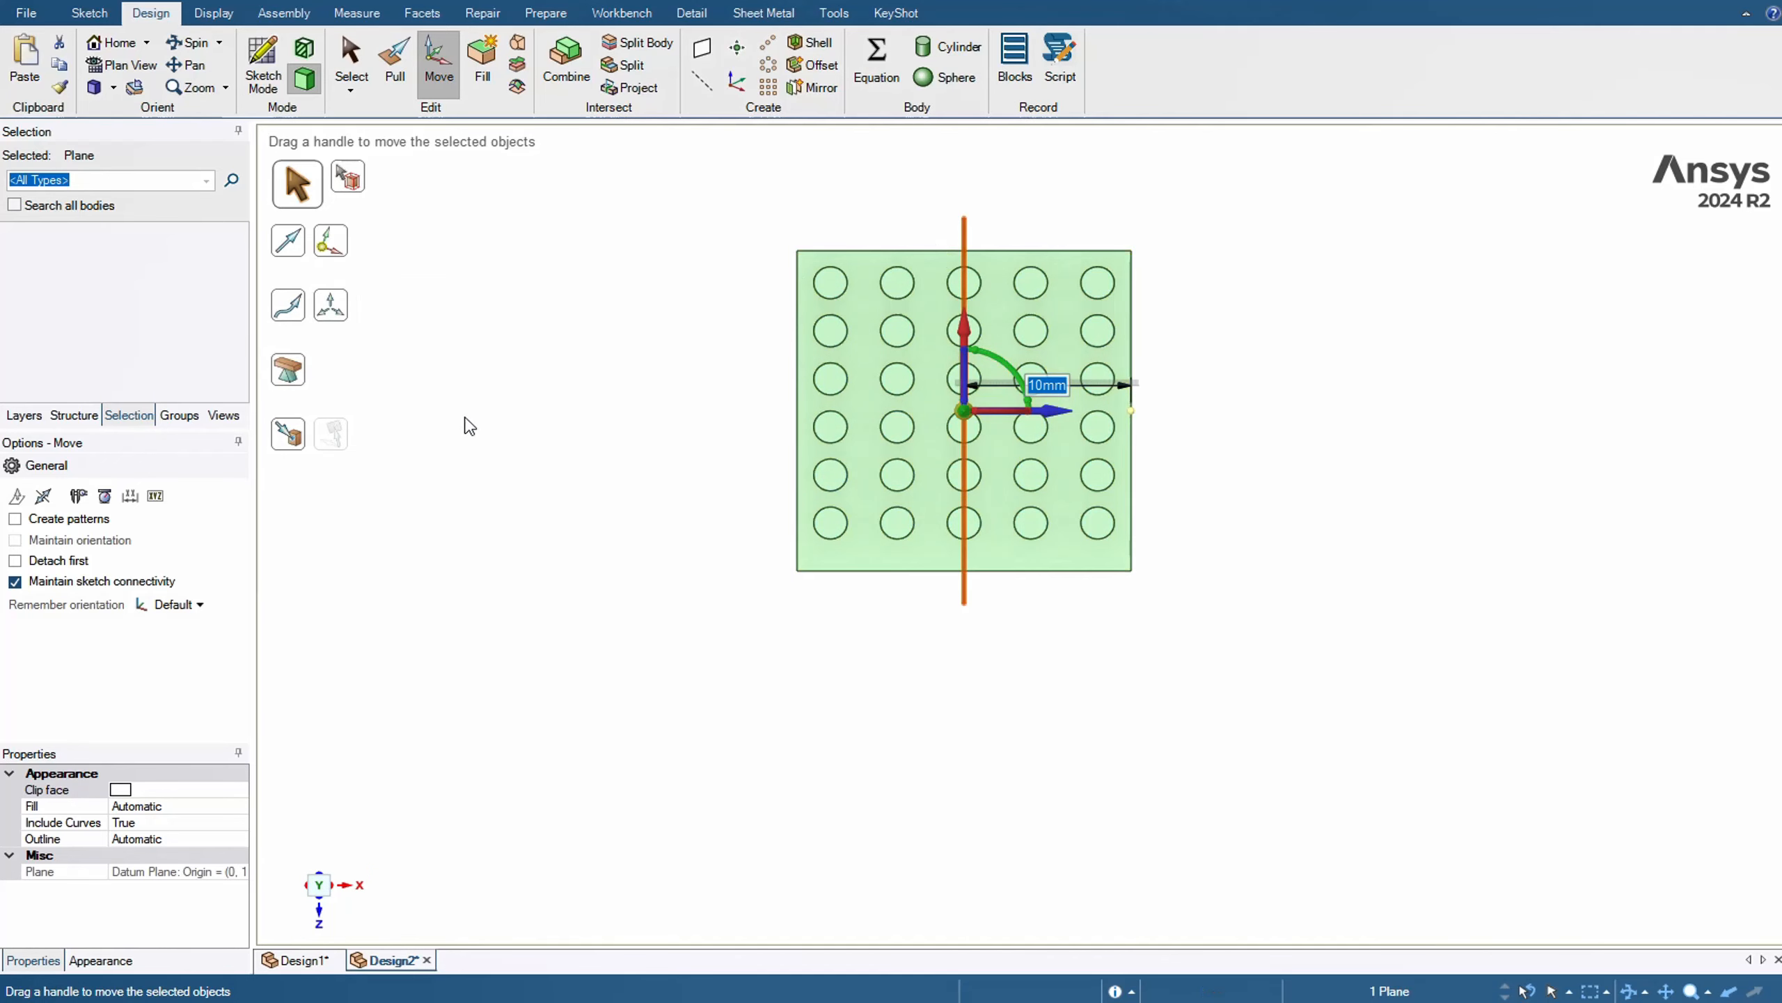
{"action": "key", "text": "Escape"}
{"action": "key", "text": "Escape"}
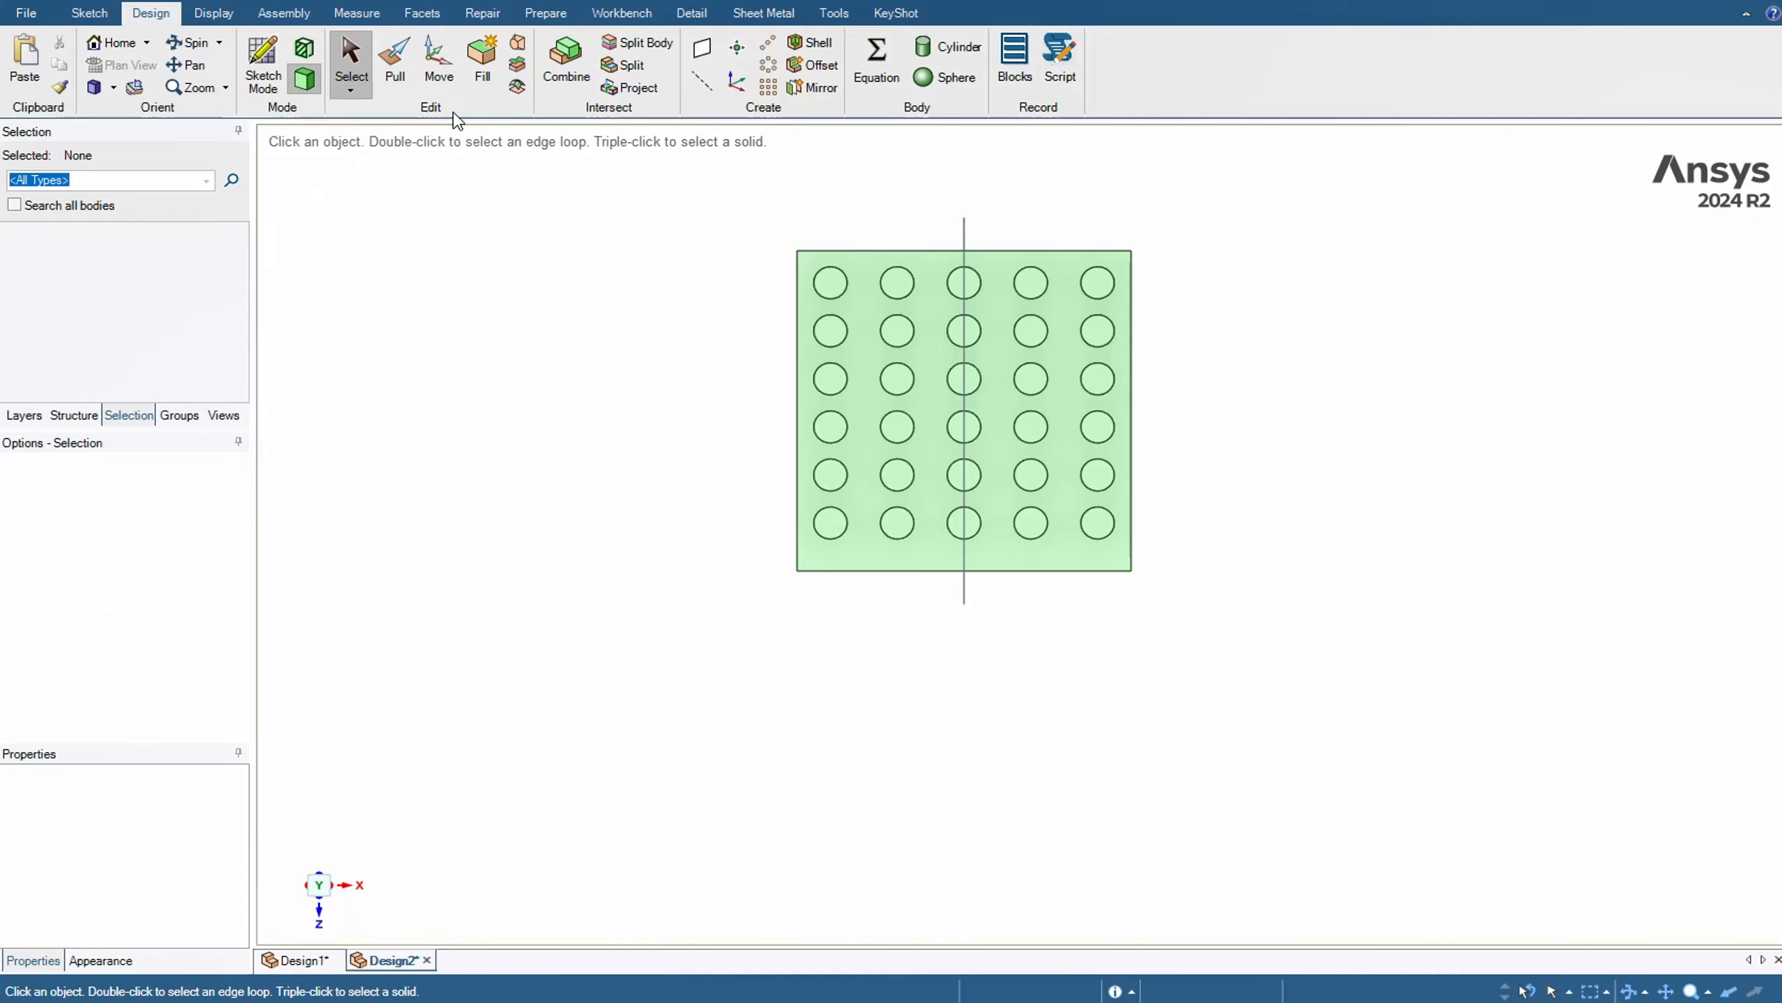
Create a second plane on the plate's front side face (positive Z) and move it 10 mm inward to the middle
{"action": "left_click", "coordinate": [702, 47]}
{"action": "middle_click_drag", "start_coordinate": [1079, 582], "coordinate": [975, 577]}
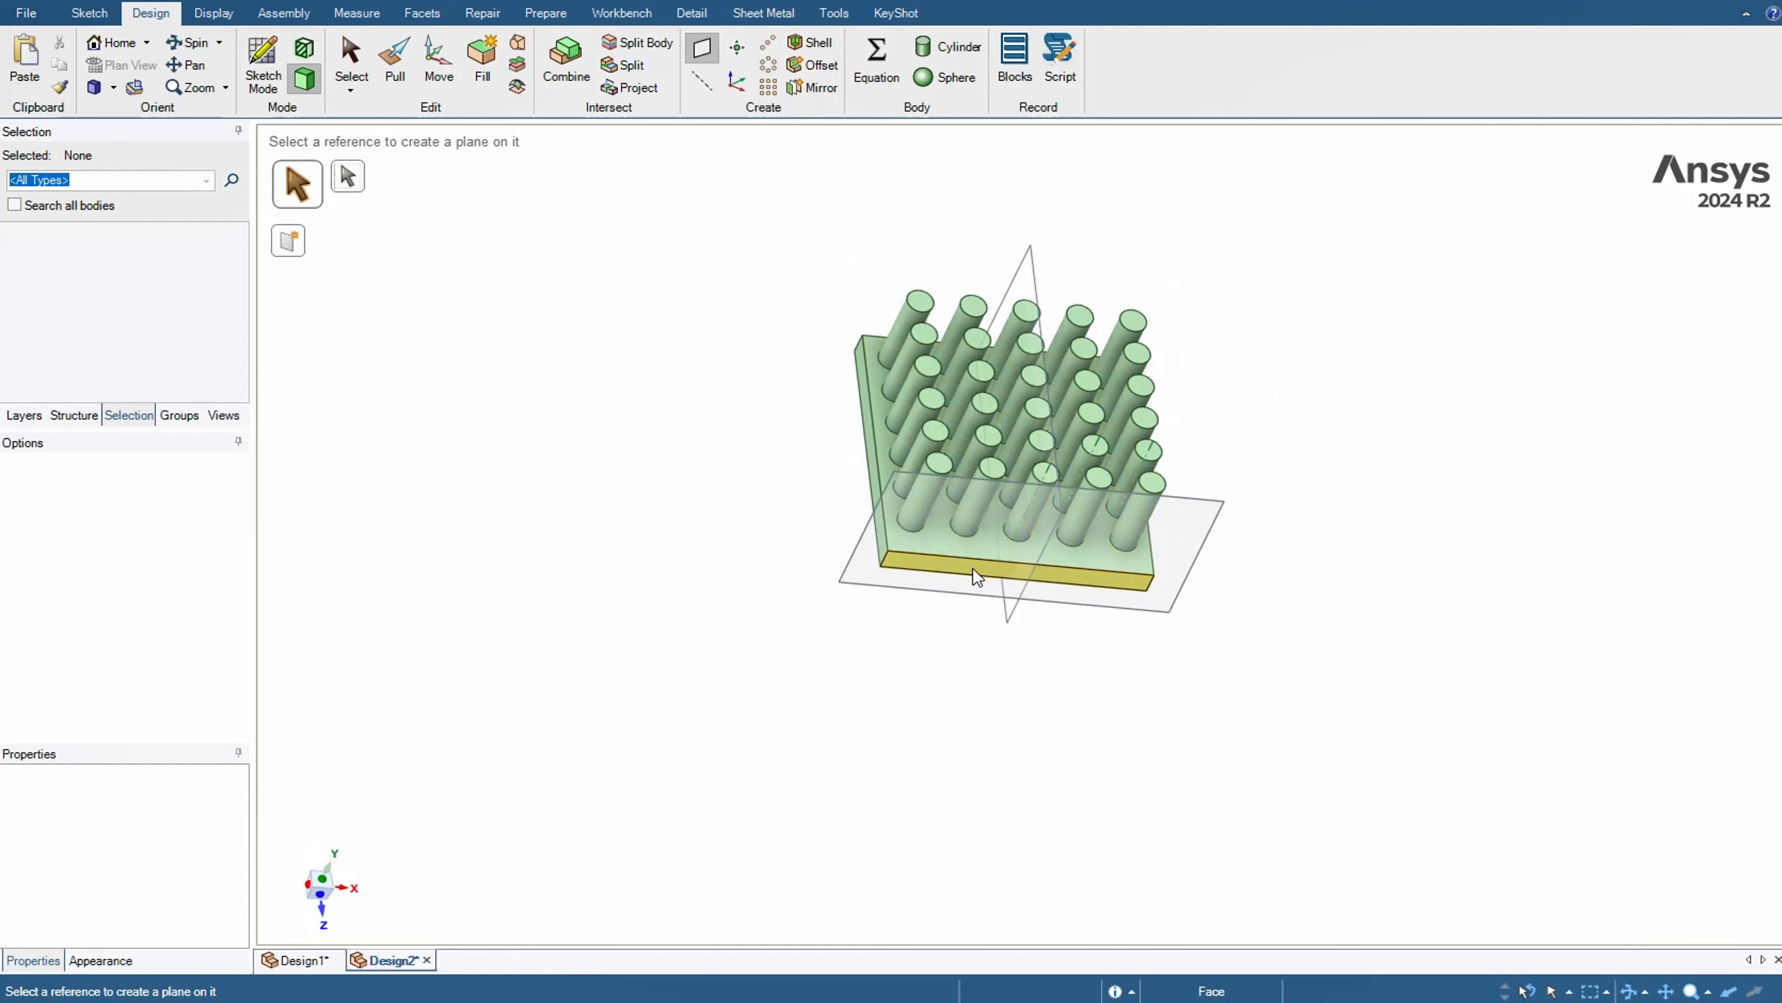
{"action": "left_click", "coordinate": [439, 62]}
{"action": "left_click", "coordinate": [913, 471]}
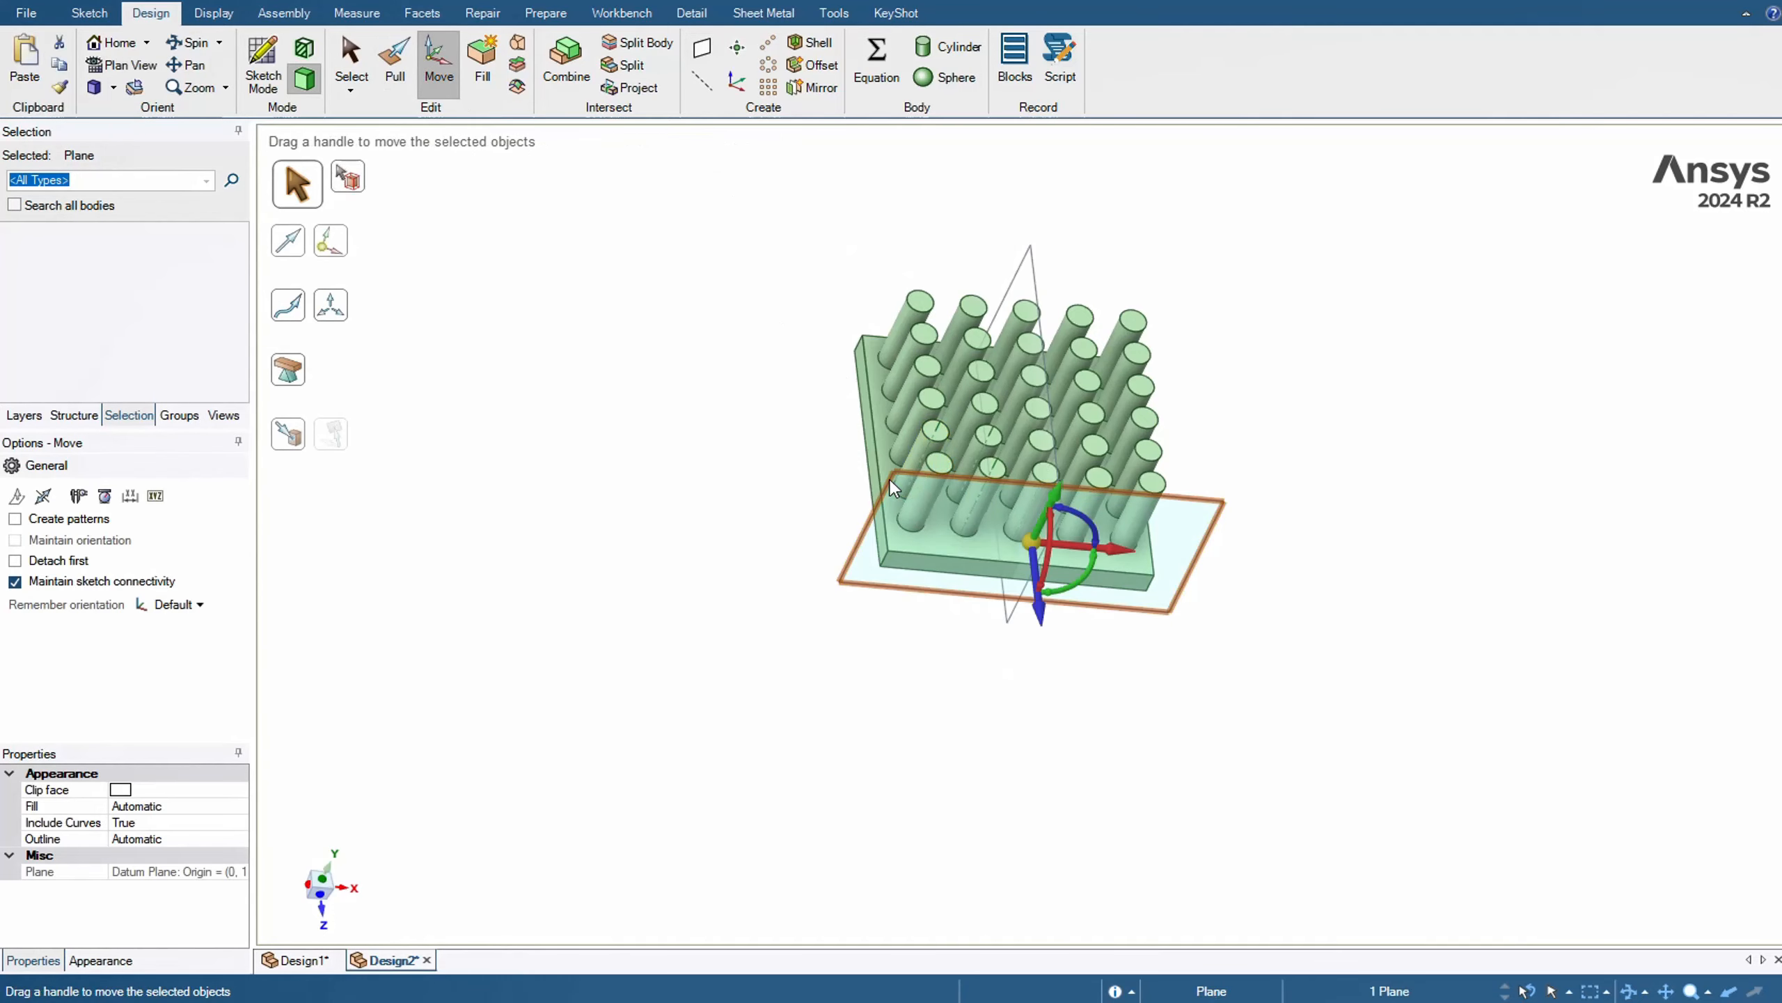
{"action": "middle_click_drag", "start_coordinate": [1295, 546], "coordinate": [1122, 641]}
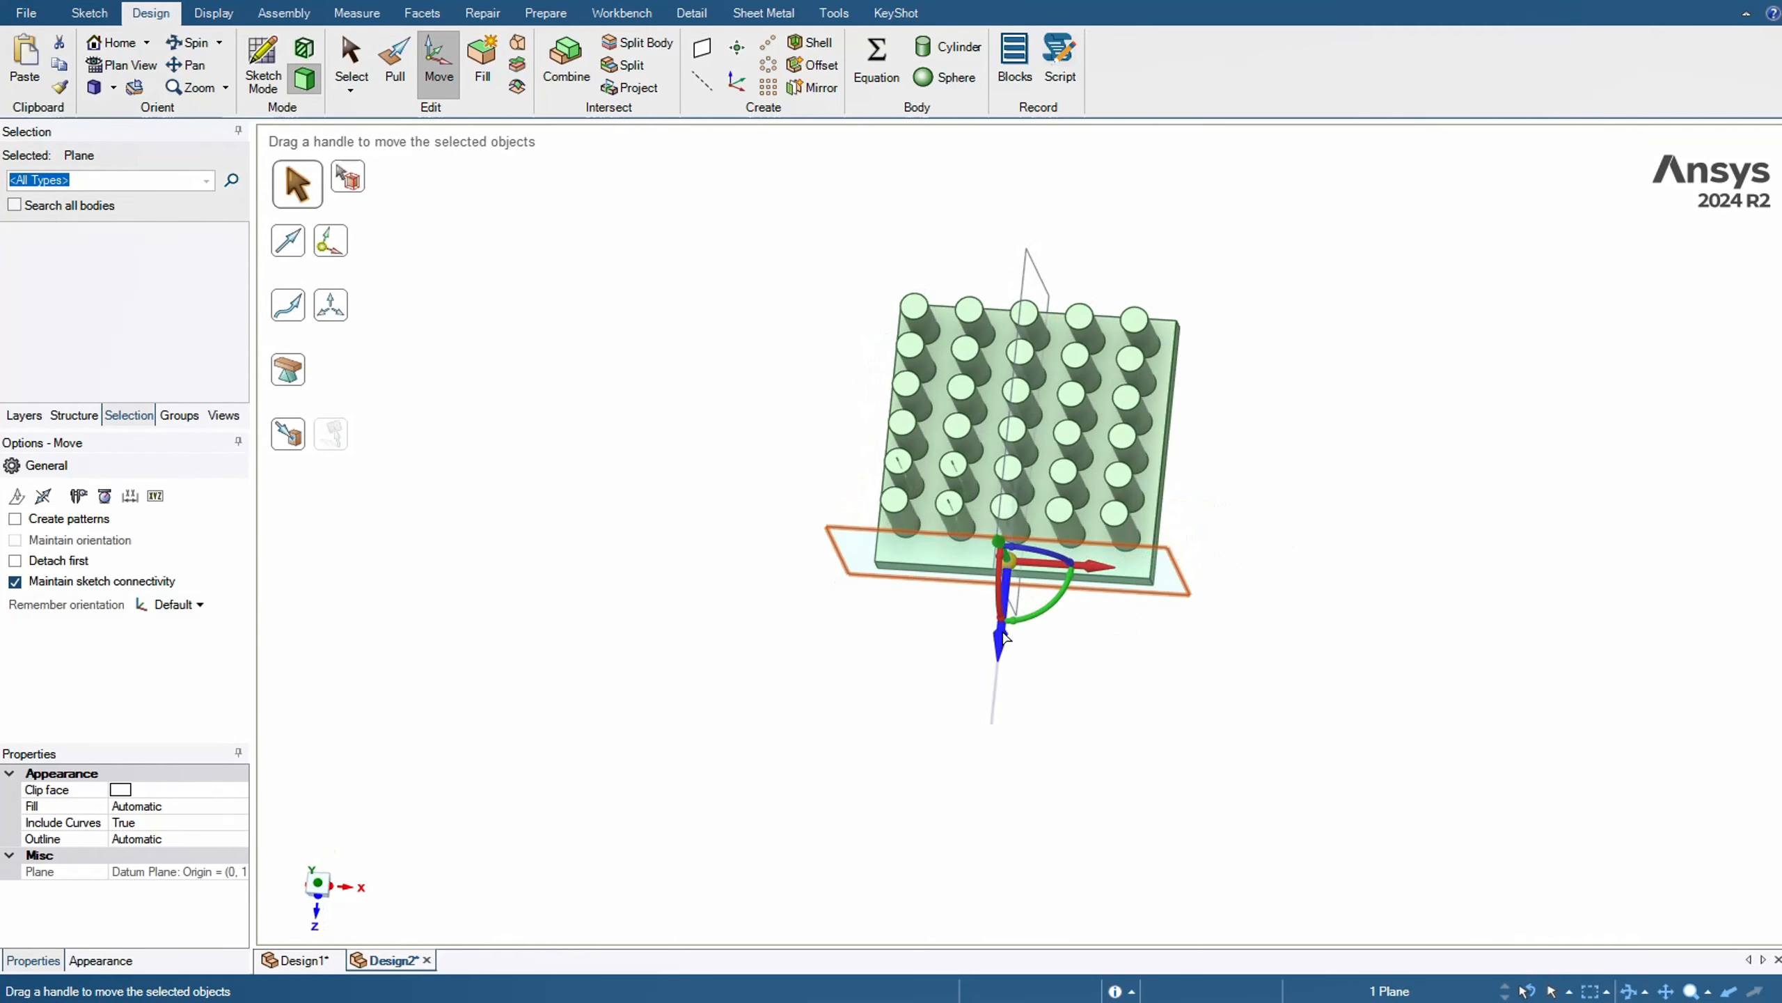
{"action": "left_click_drag", "start_coordinate": [1006, 614], "coordinate": [1007, 579]}
{"action": "type", "text": "1"}
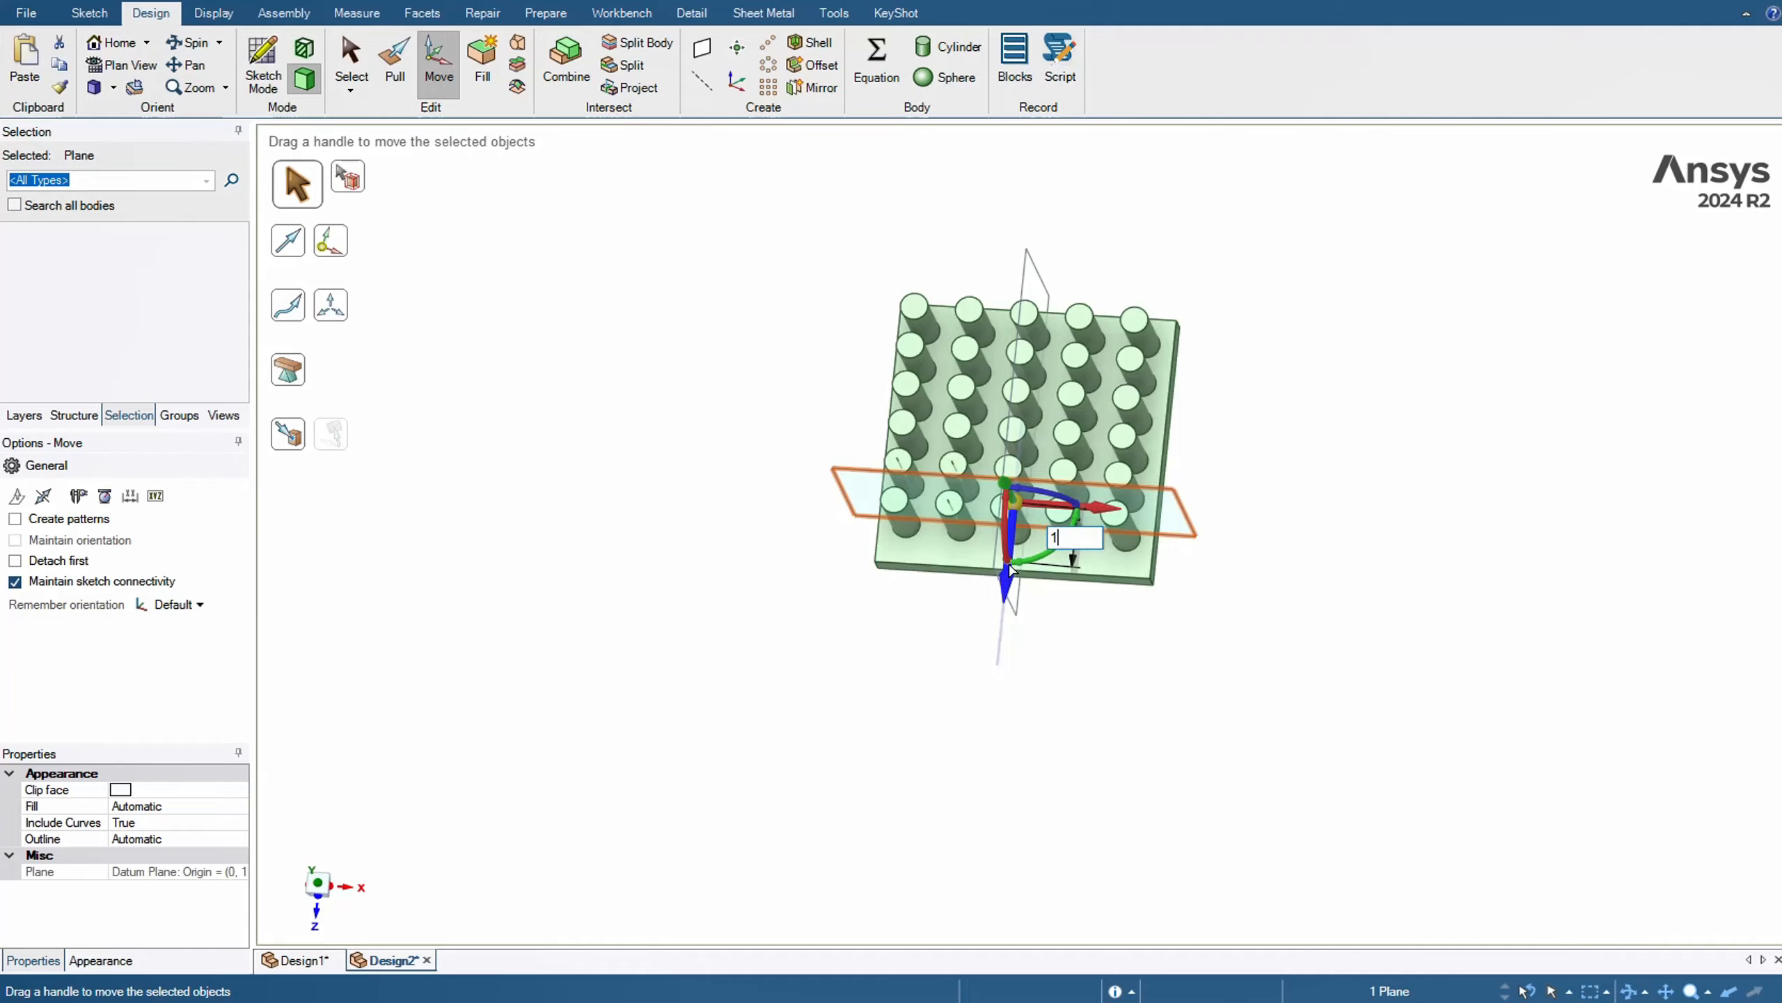
{"action": "type", "text": "0"}
{"action": "key", "text": "Return"}
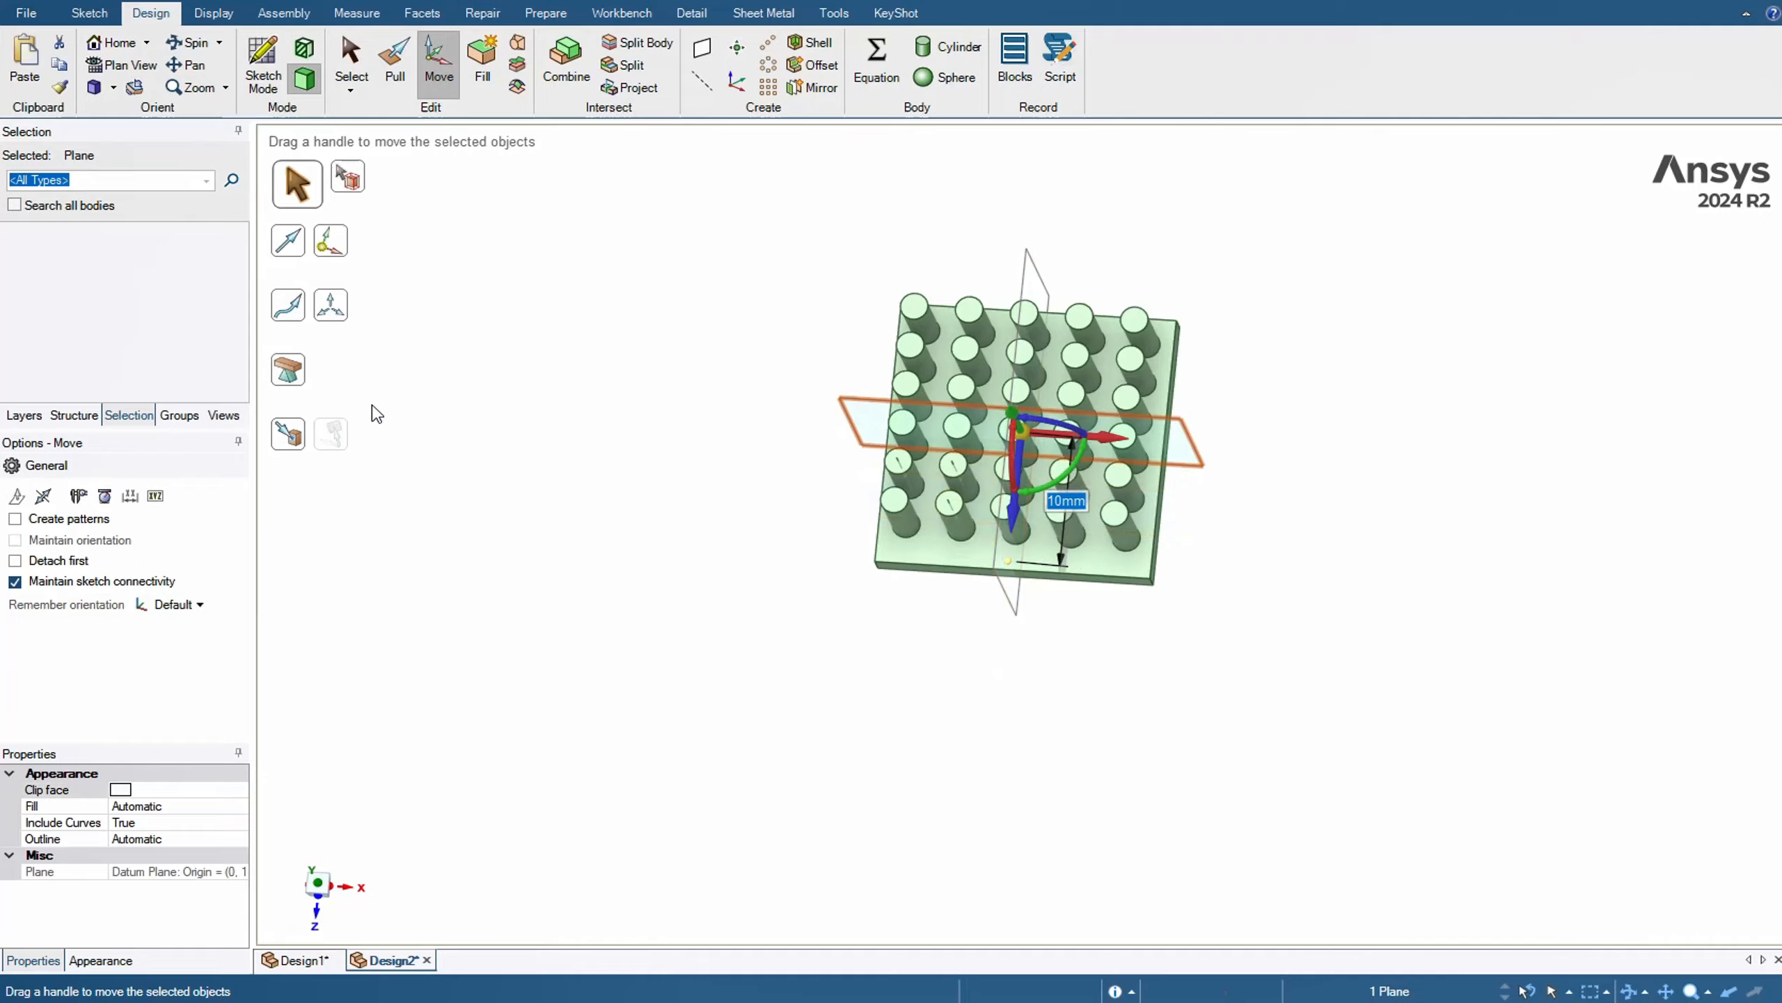
{"action": "left_click", "coordinate": [433, 409]}
{"action": "key", "text": "s"}
{"action": "middle_click_drag", "start_coordinate": [434, 402], "coordinate": [534, 428]}
{"action": "key", "text": "ctrl+h"}
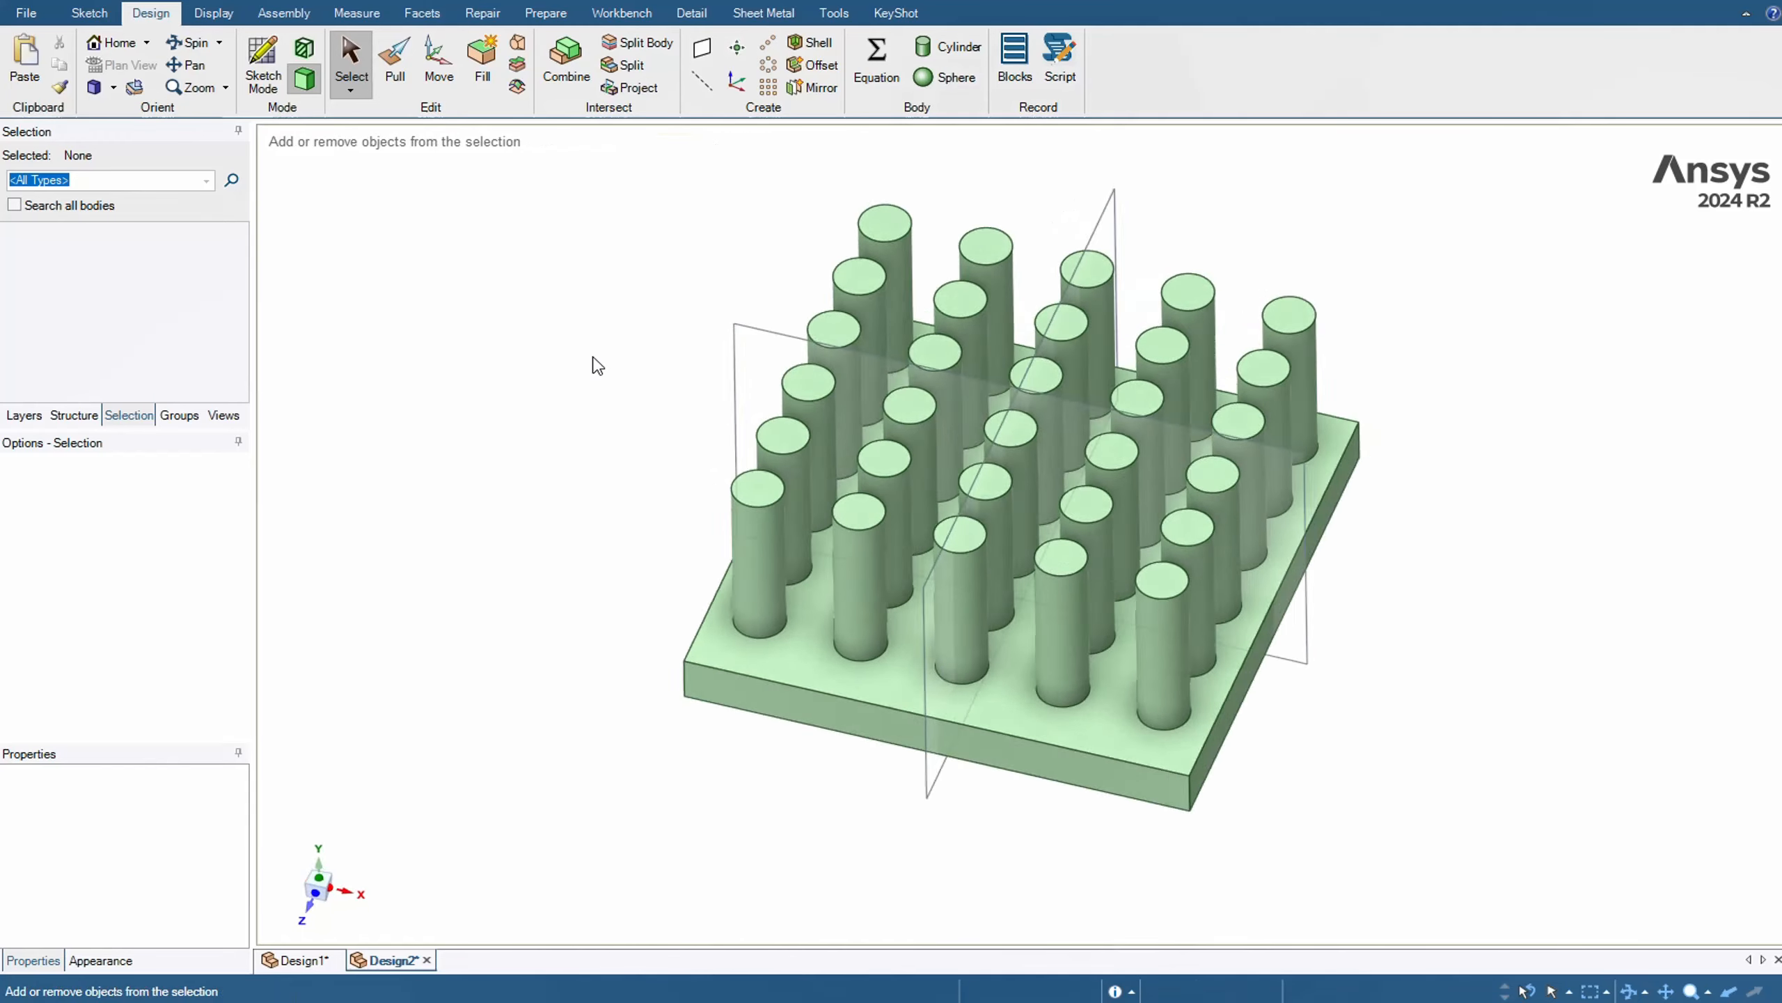
Split the pinned plate body into front and back halves, using the plane across its depth as the cutter
{"action": "scroll", "coordinate": [722, 323], "scroll_direction": "down", "scroll_amount": 5}
{"action": "middle_click_drag", "start_coordinate": [1014, 267], "coordinate": [1000, 337]}
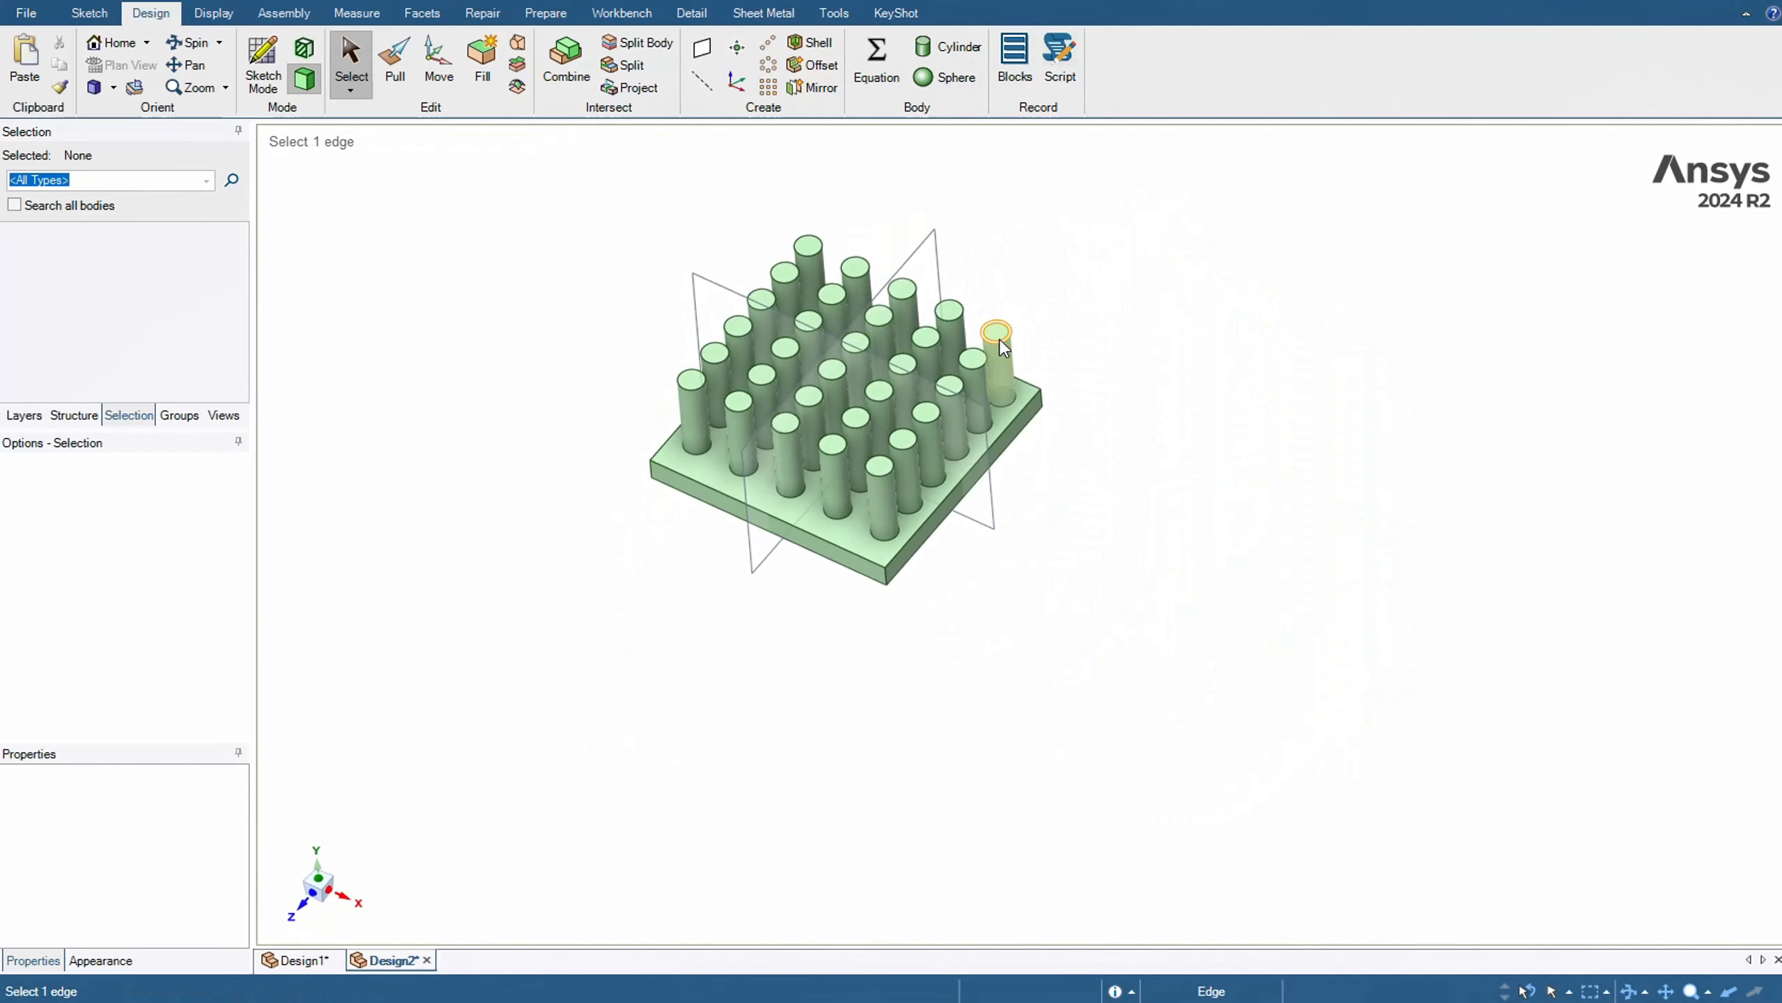
{"action": "left_click", "coordinate": [663, 57]}
{"action": "left_click", "coordinate": [880, 517]}
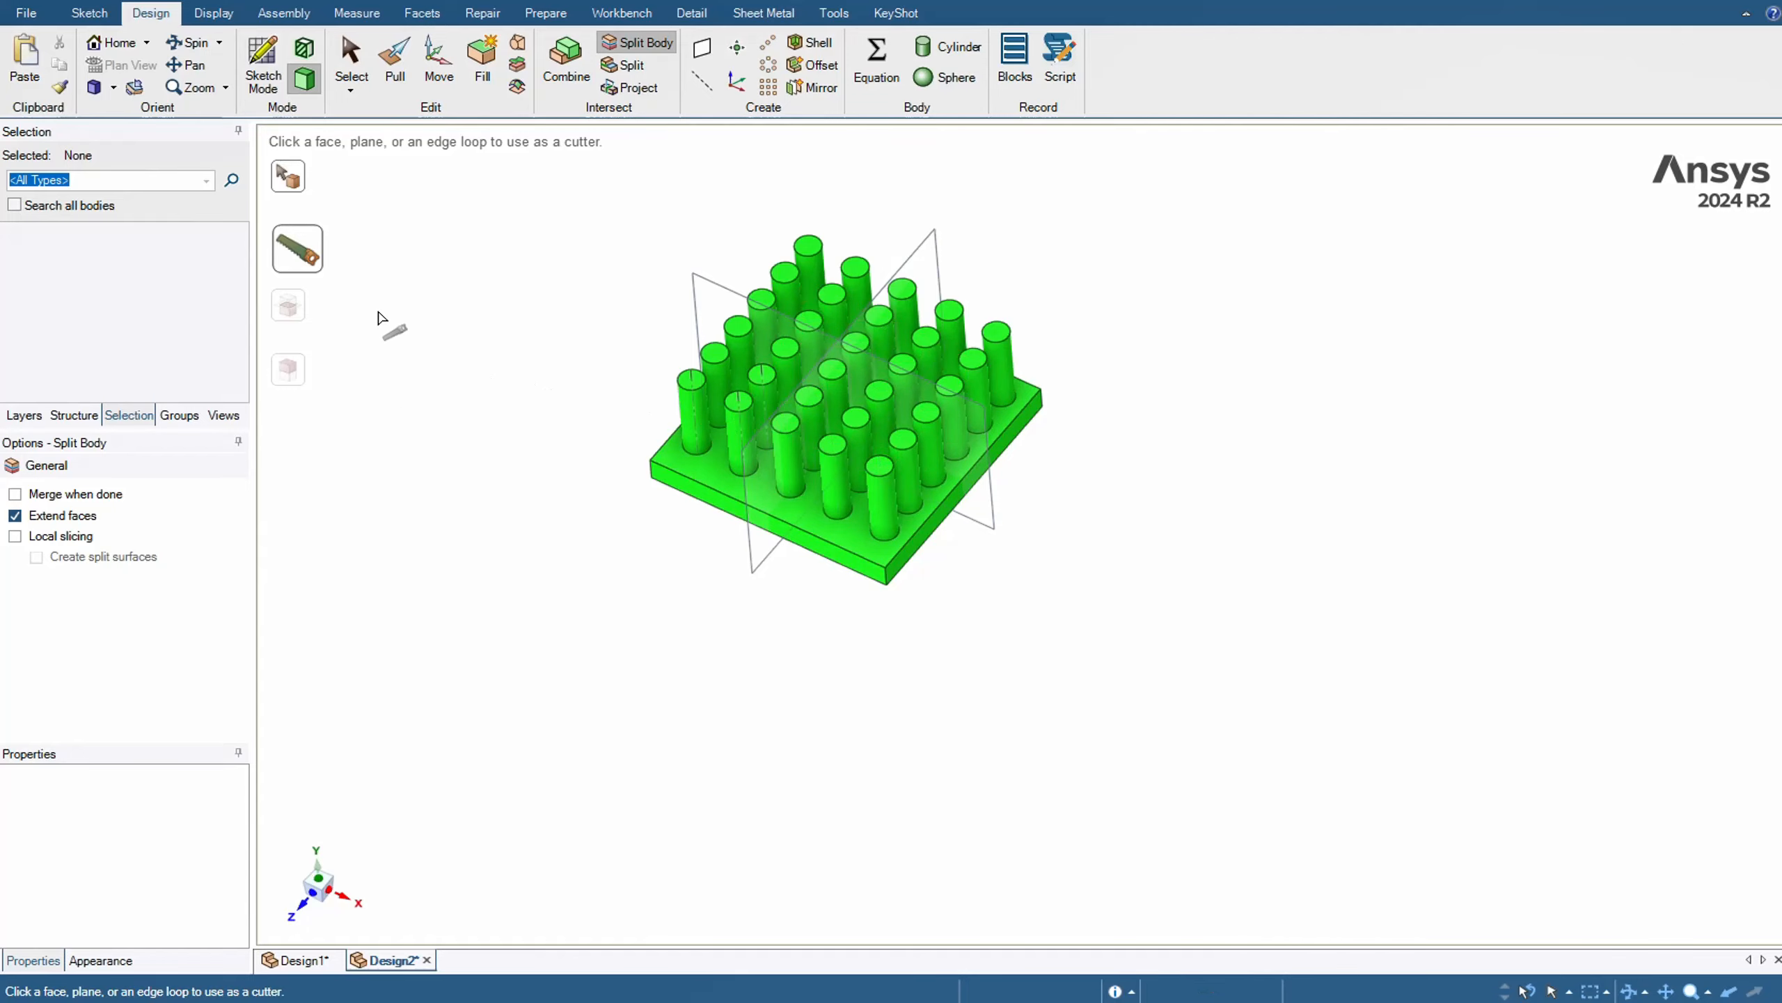
{"action": "left_click", "coordinate": [725, 292]}
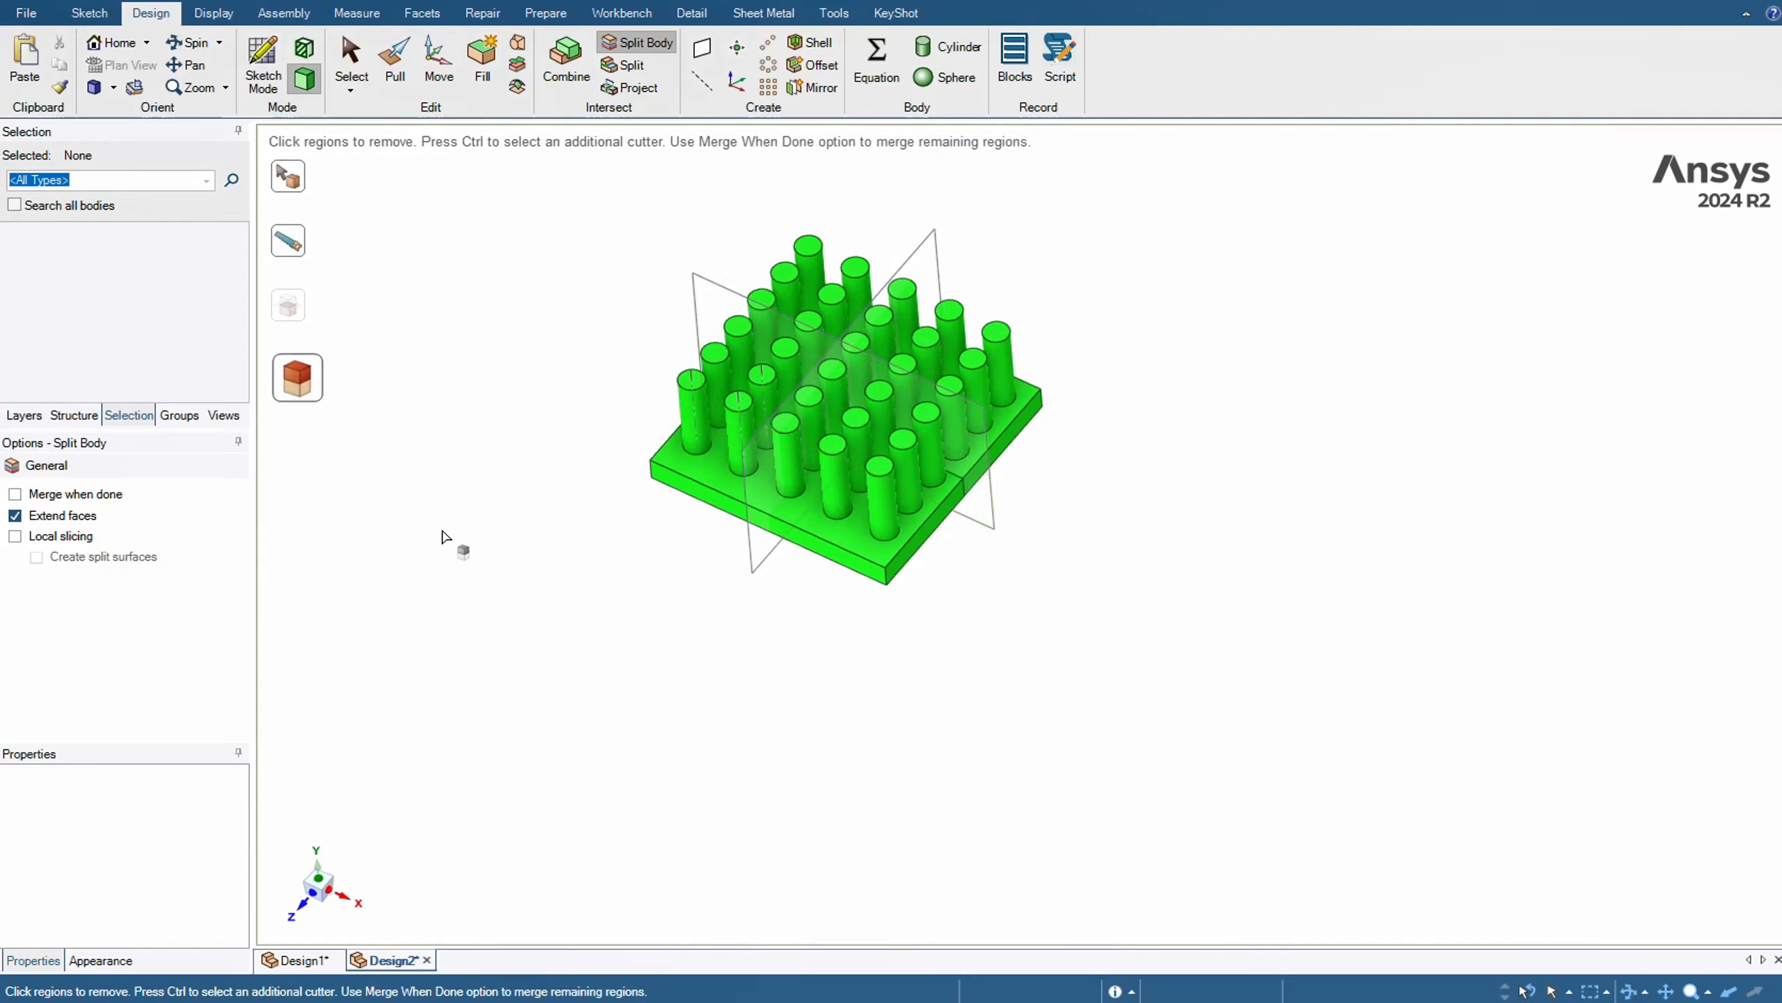
{"action": "key", "text": "Escape"}
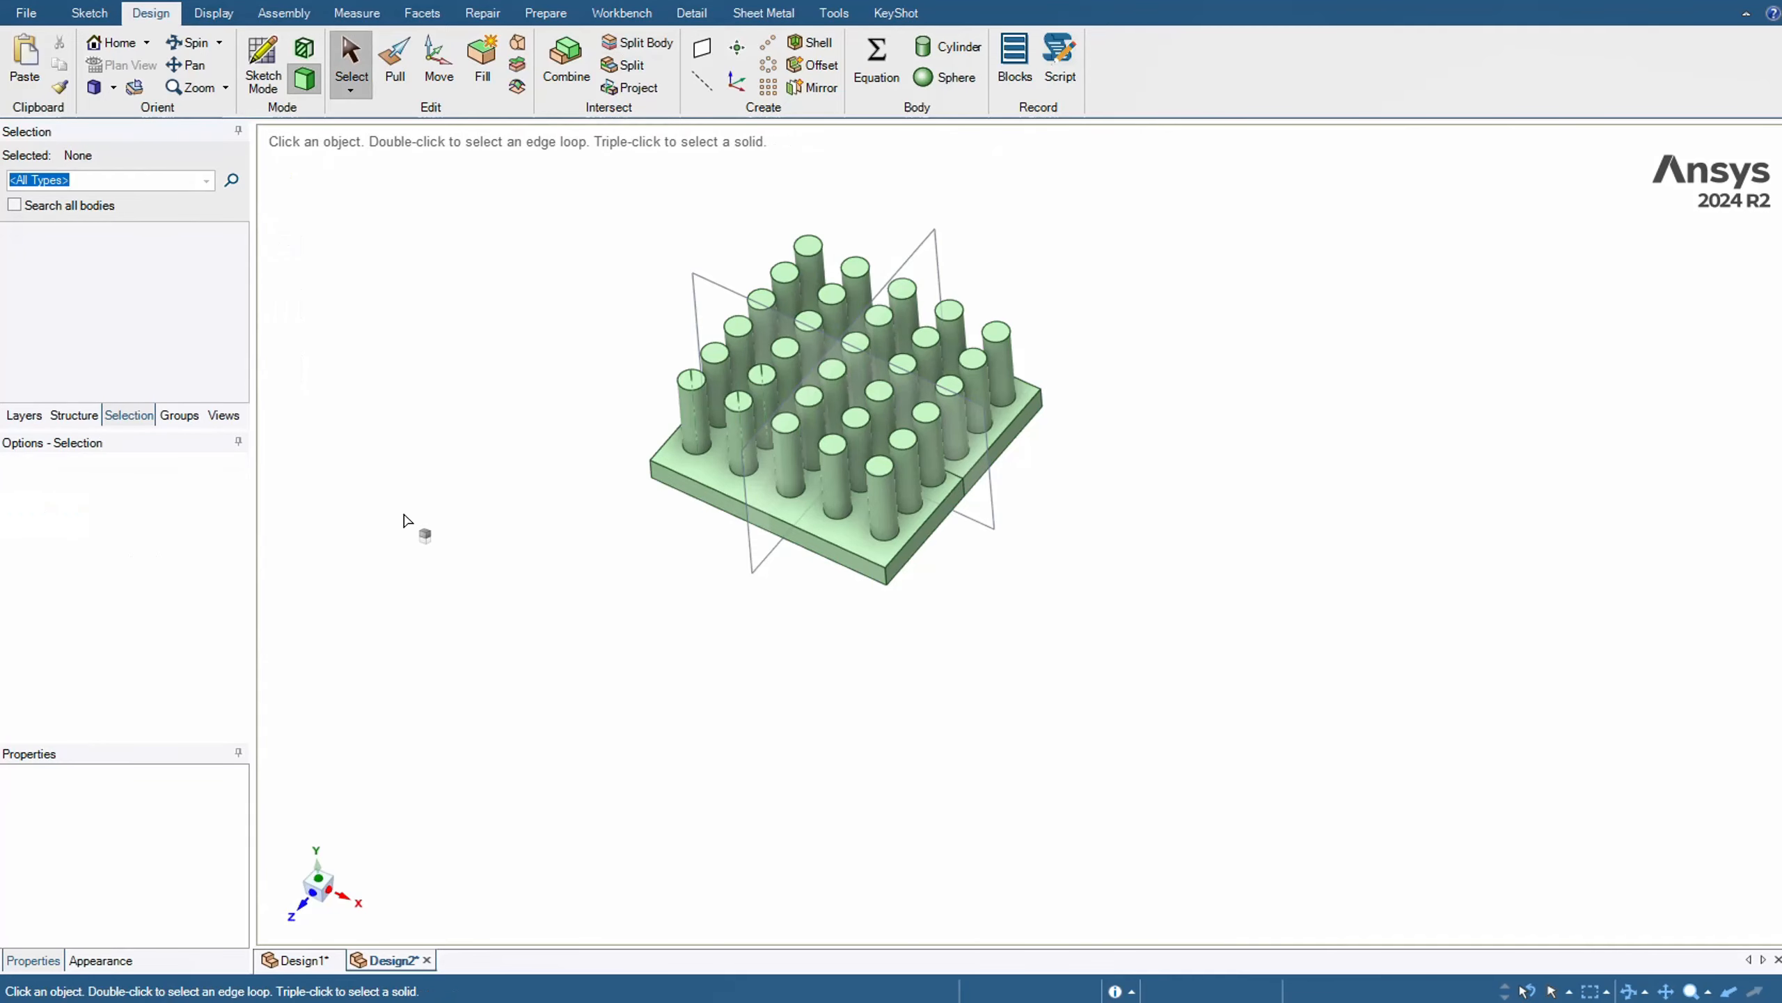
Split the back half of the pinned plate into two quarters, using the other mid-plane as the cutter
{"action": "left_click", "coordinate": [638, 43]}
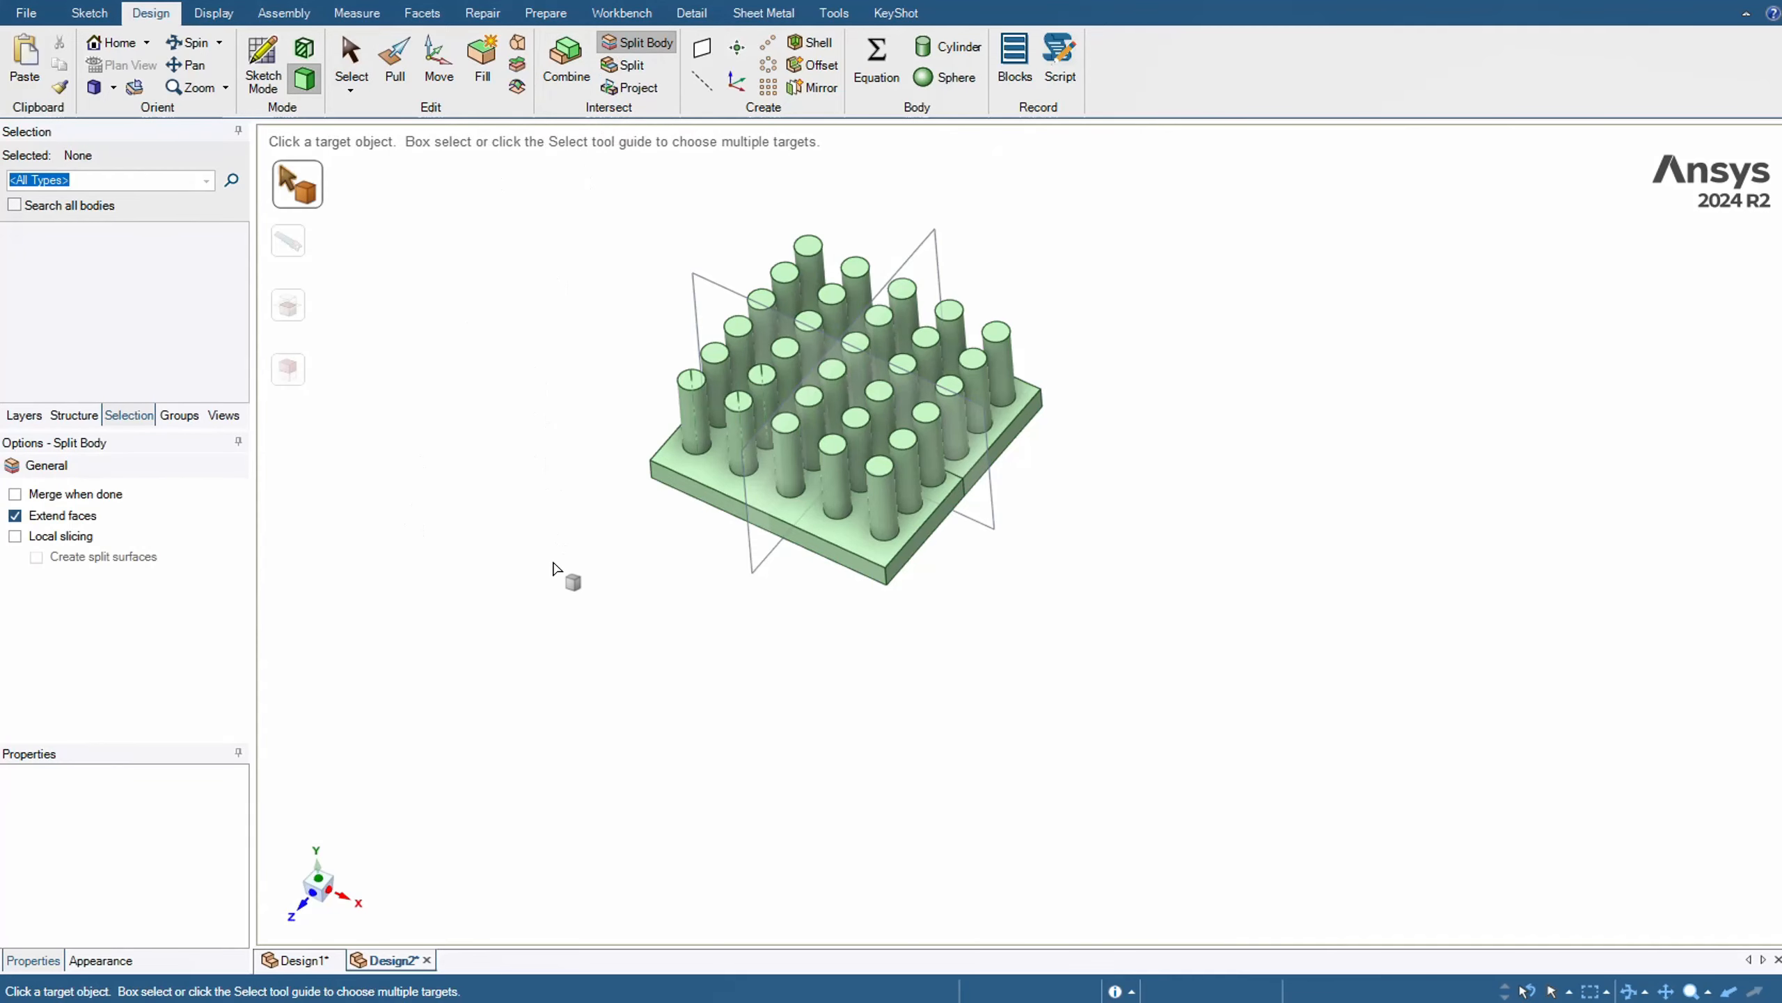
{"action": "middle_click_drag", "start_coordinate": [563, 558], "coordinate": [545, 625]}
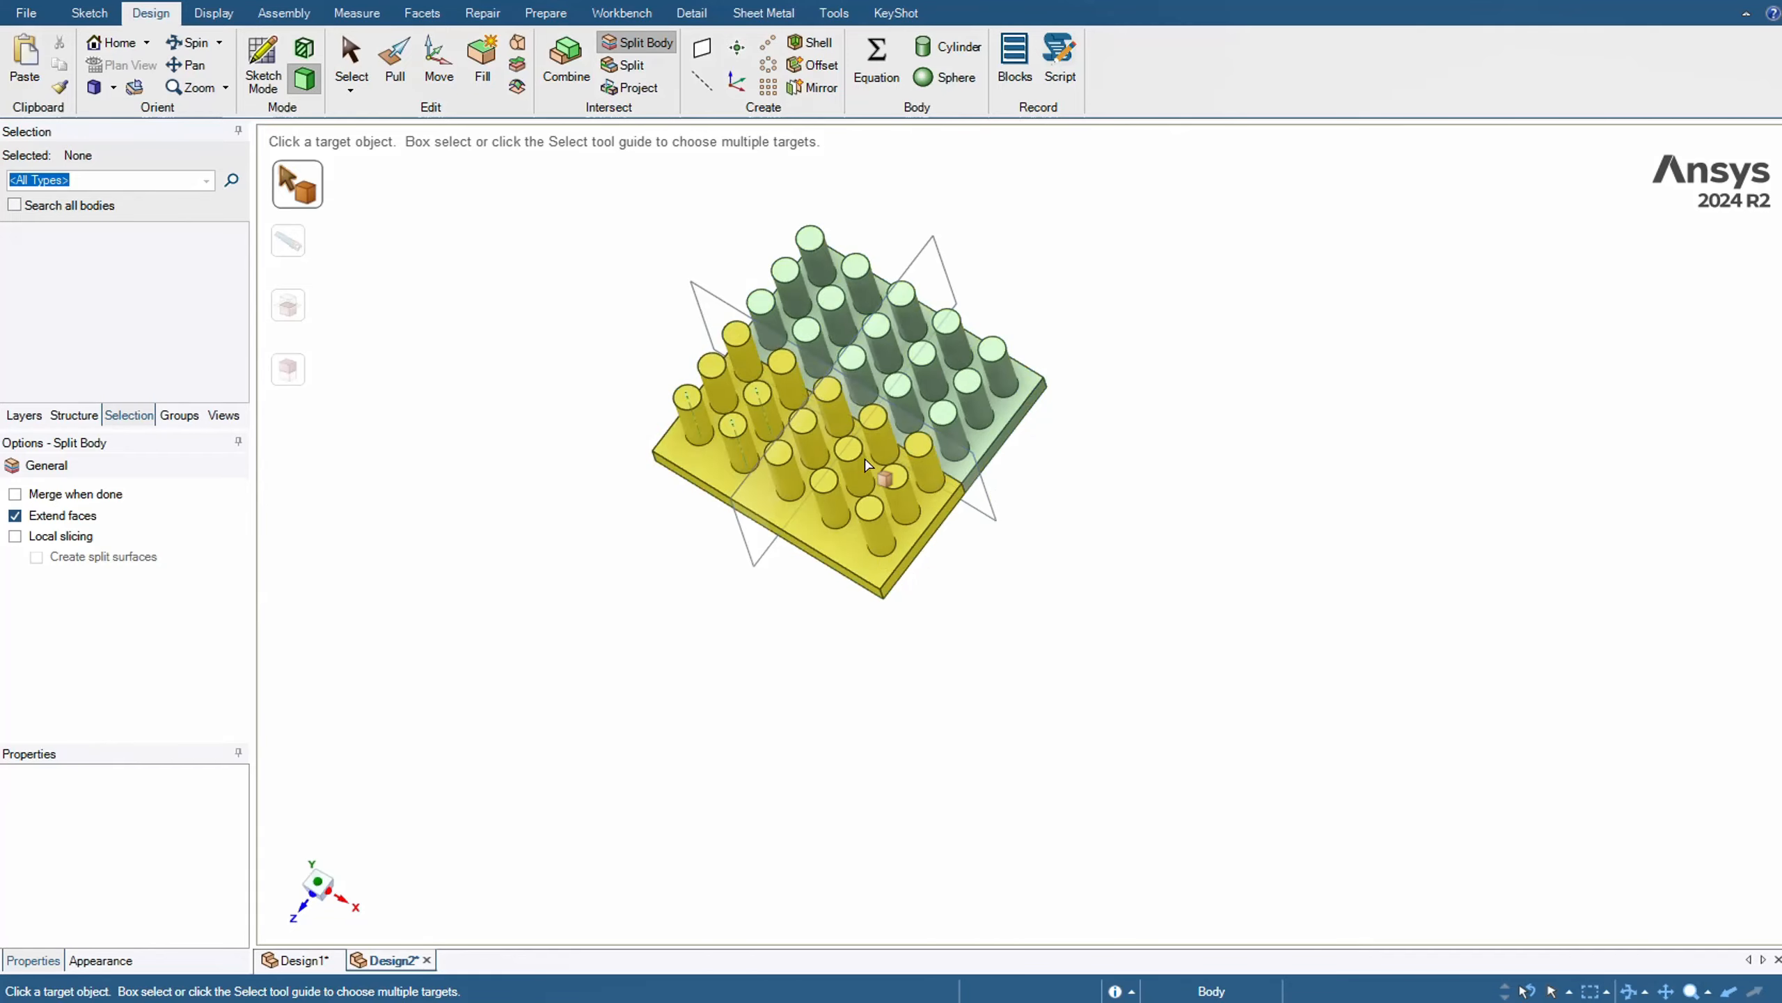
{"action": "left_click", "coordinate": [816, 270]}
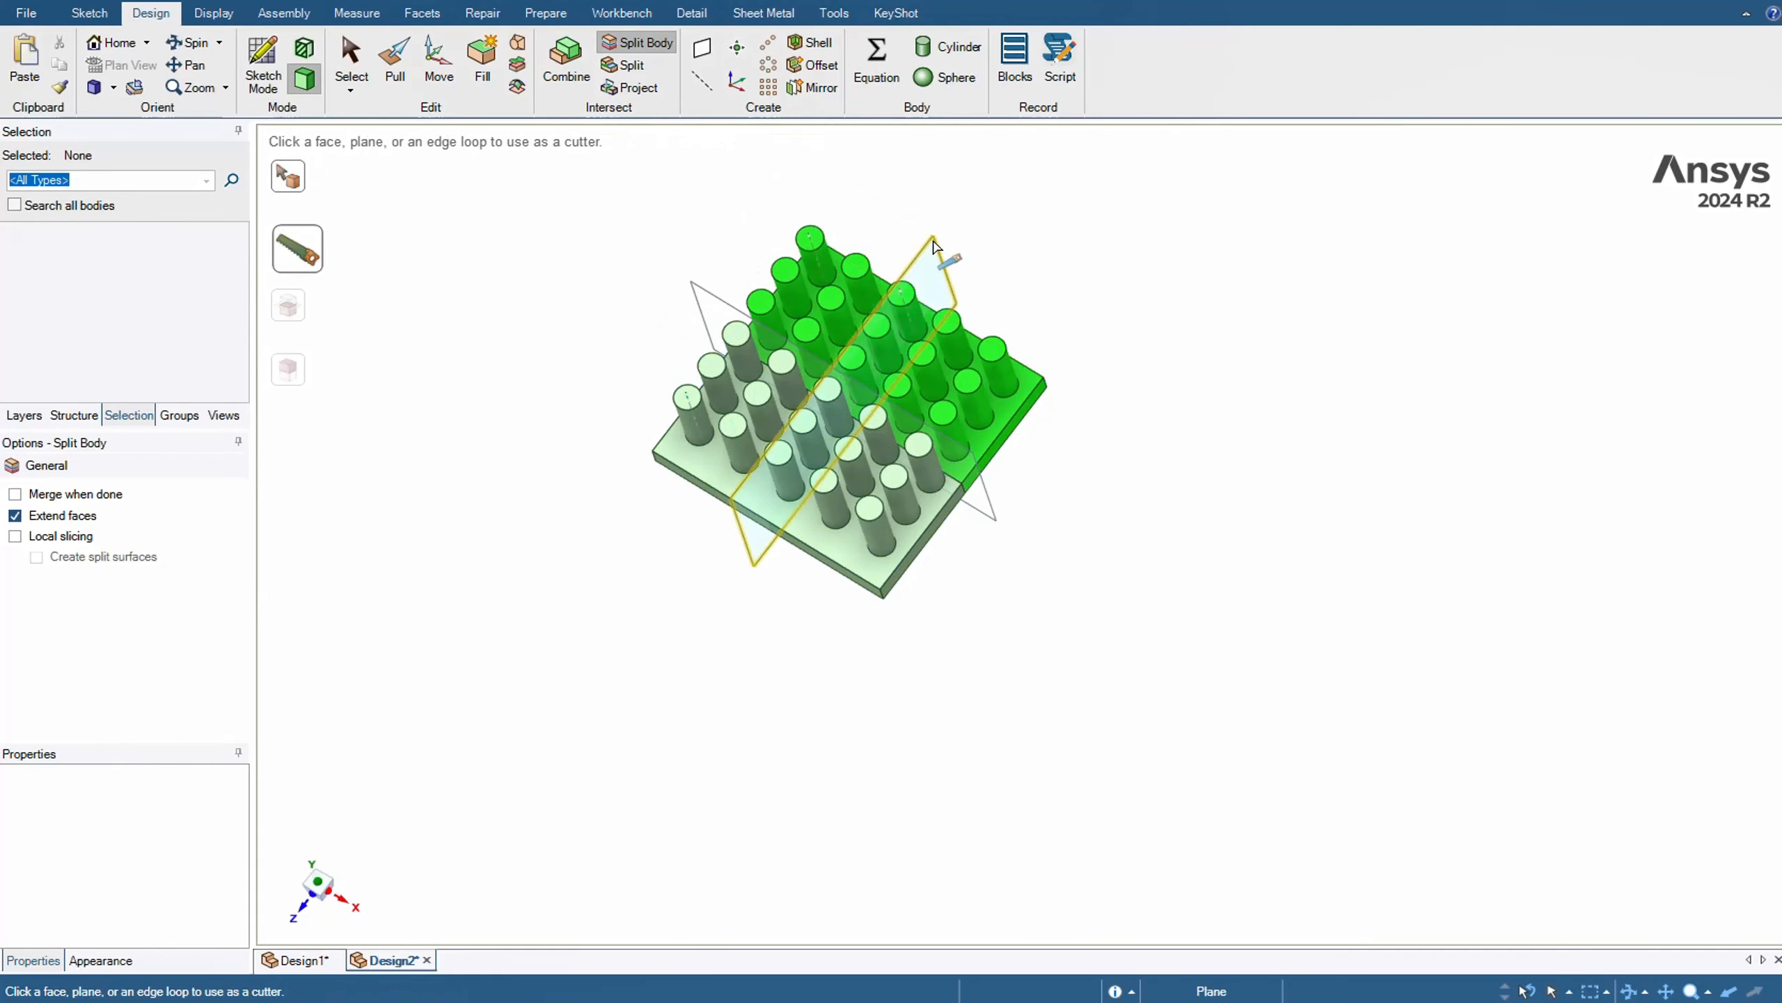
{"action": "left_click", "coordinate": [949, 284]}
{"action": "middle_click_drag", "start_coordinate": [1077, 315], "coordinate": [1111, 327]}
{"action": "key", "text": "Escape"}
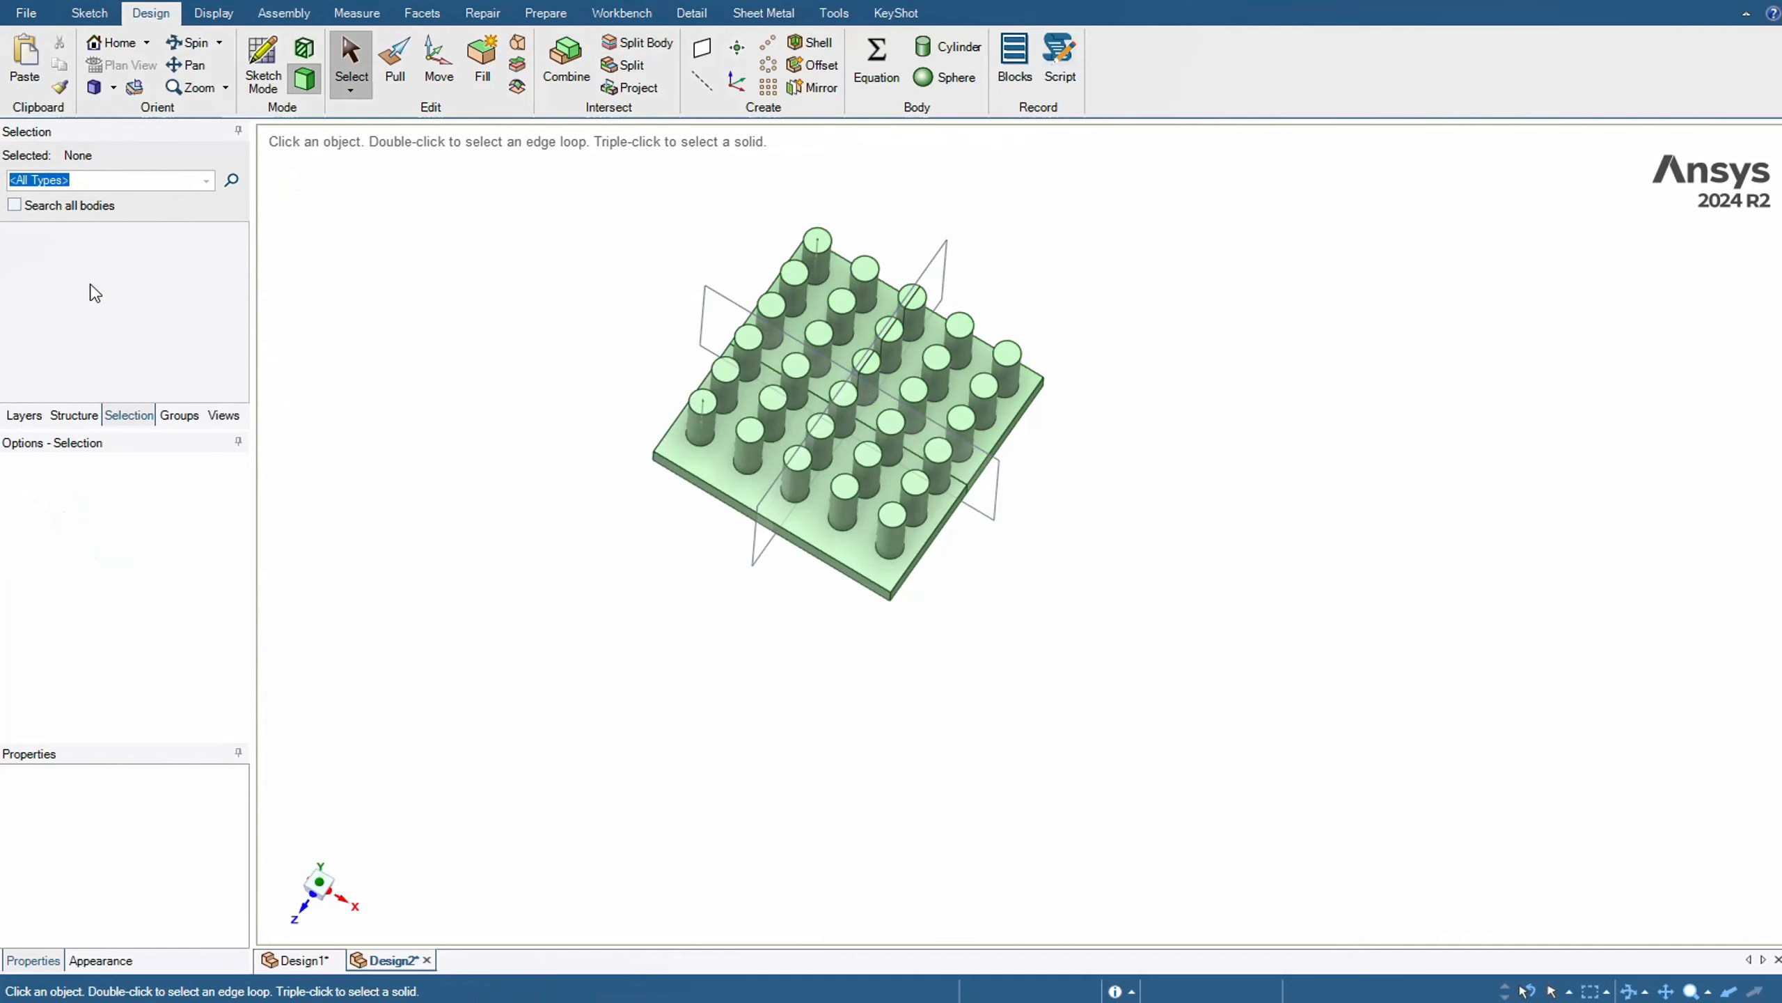
Hide both cutting planes in the structure tree
{"action": "left_click", "coordinate": [70, 415]}
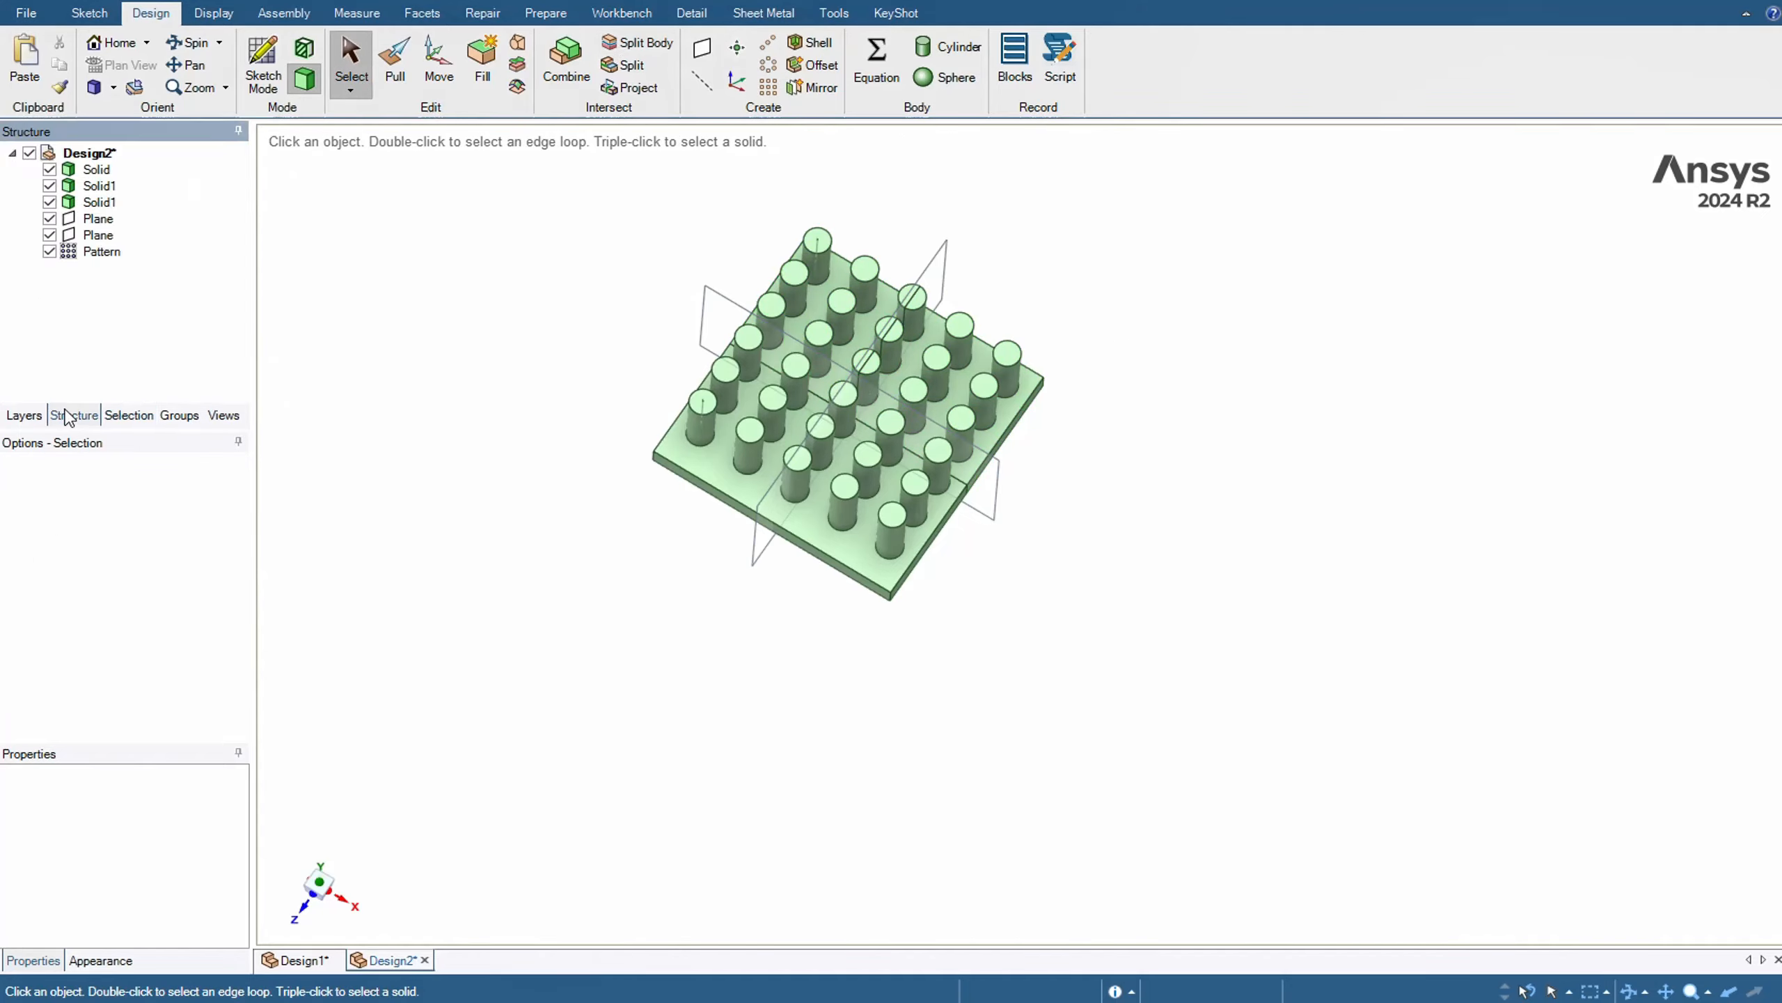
{"action": "left_click", "coordinate": [49, 219]}
{"action": "left_click", "coordinate": [50, 235]}
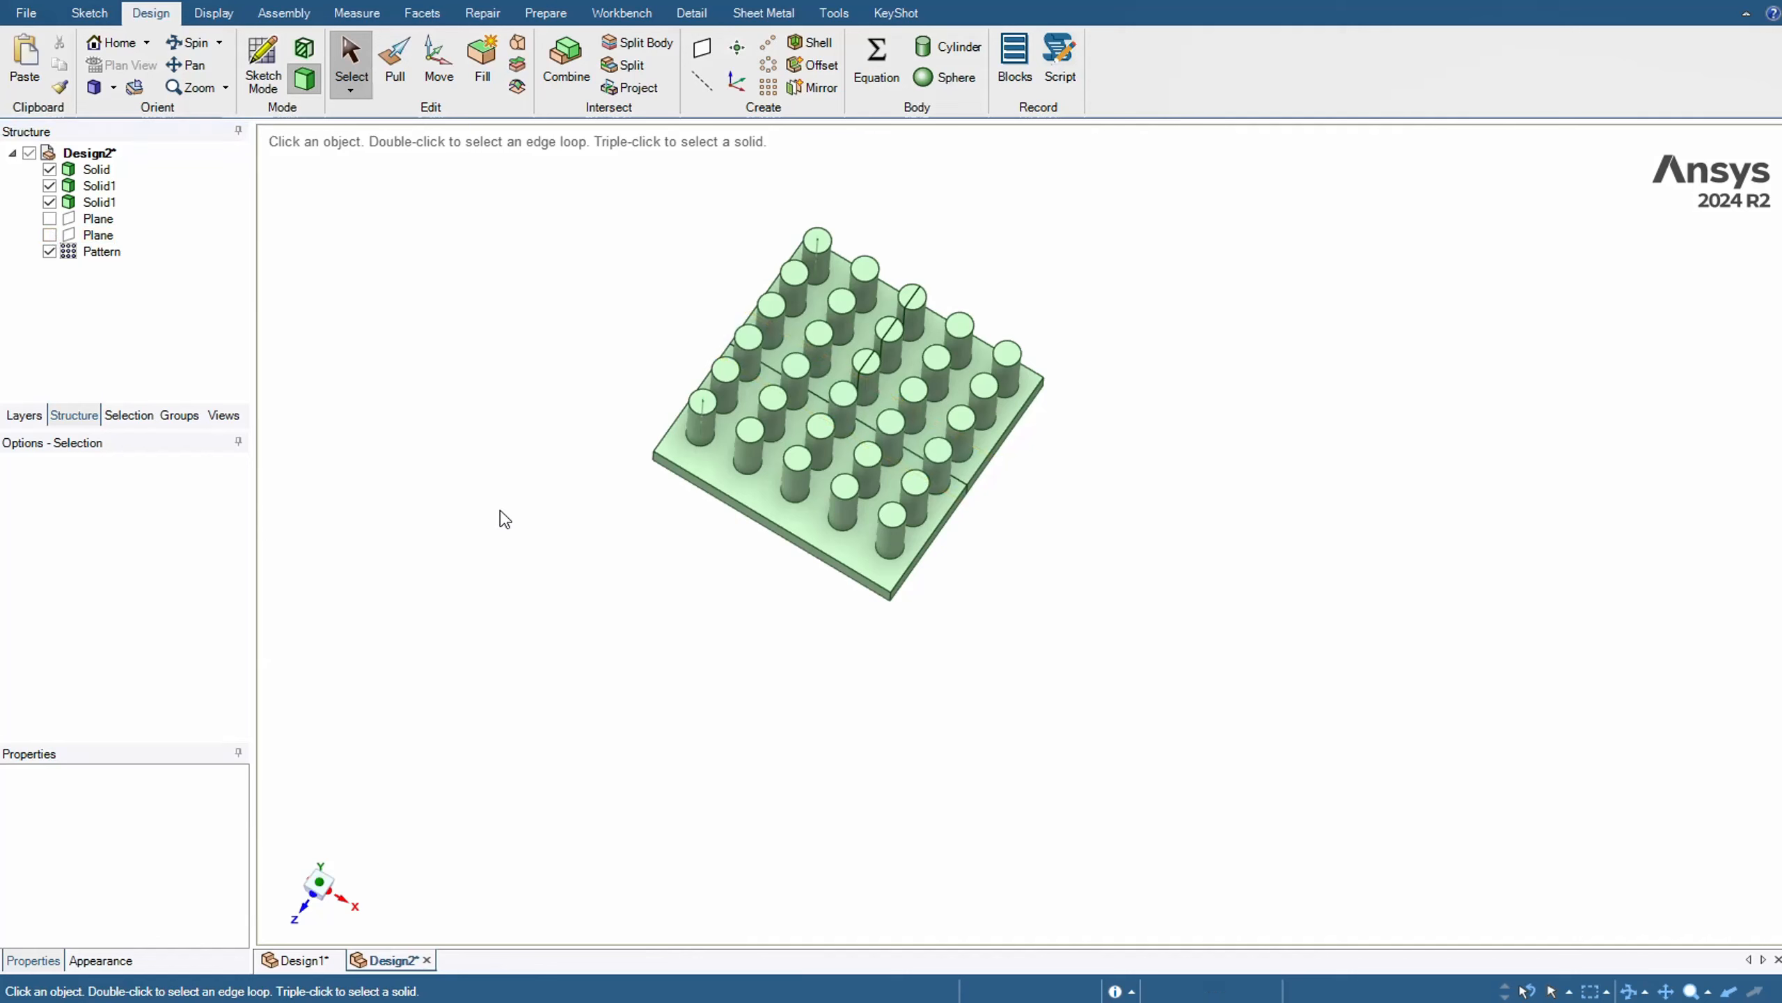
Delete the front half of the pinned plate and the back quarter on the negative X side
{"action": "triple_click", "coordinate": [762, 495]}
{"action": "key", "text": "Delete"}
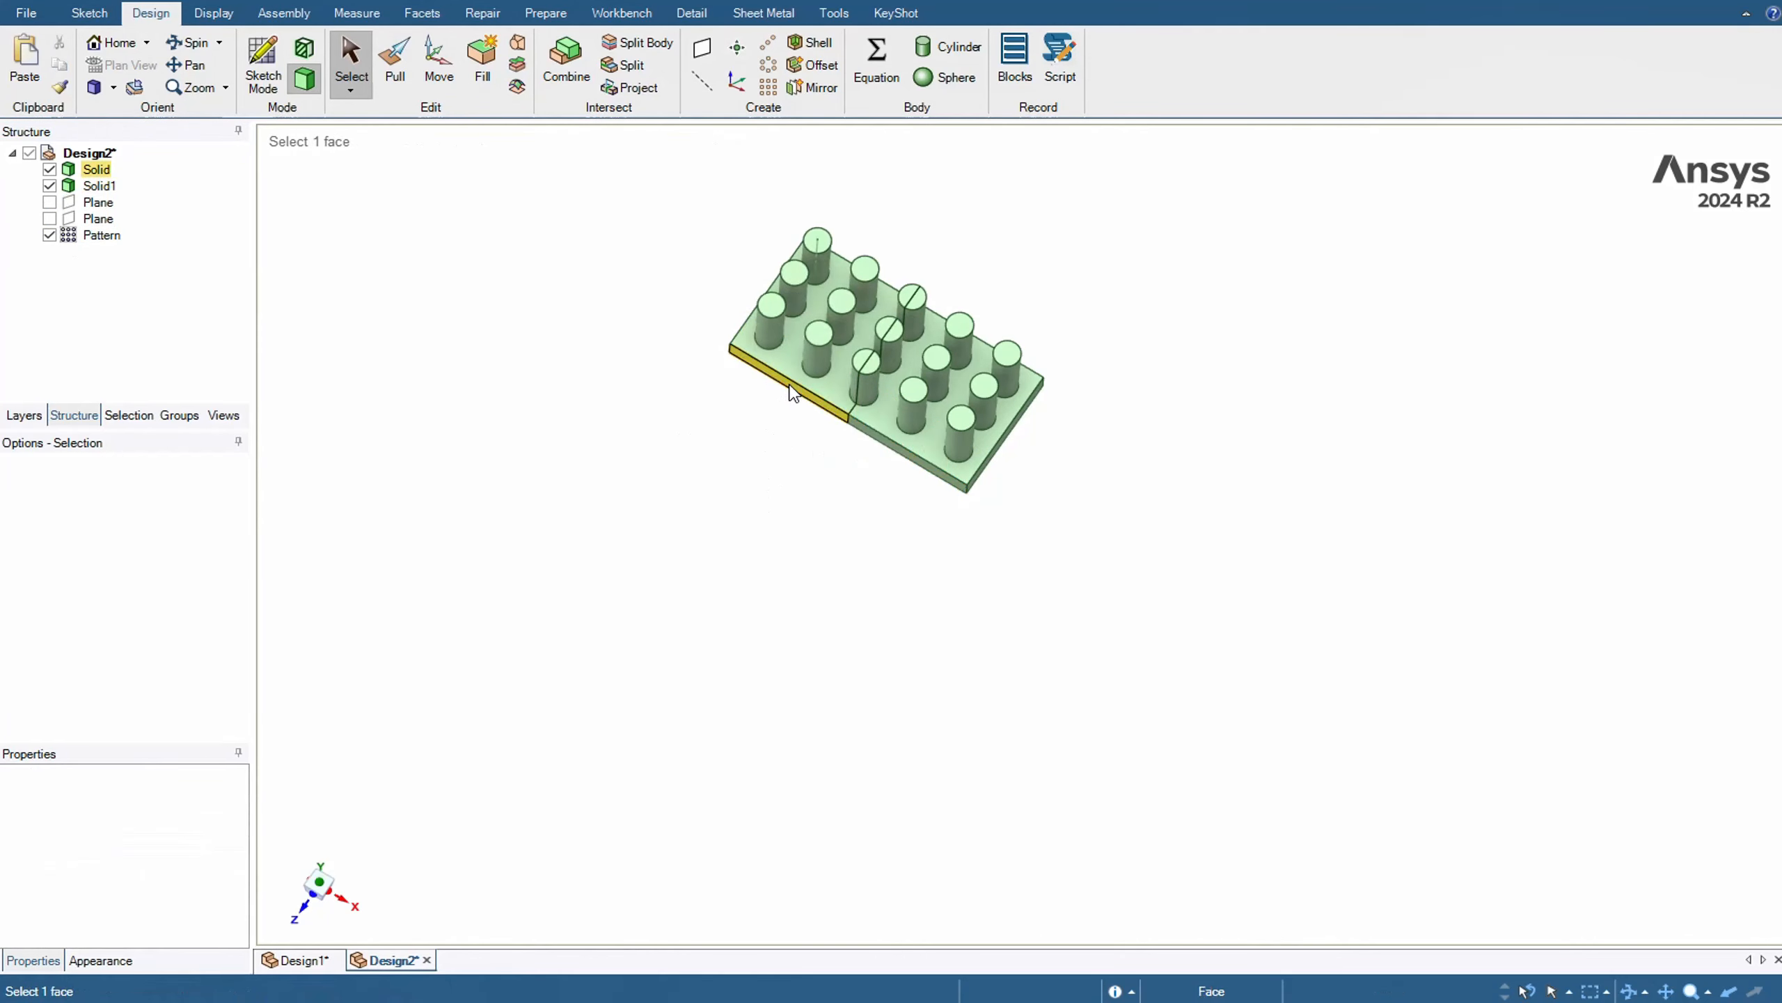
{"action": "left_click", "coordinate": [820, 387]}
{"action": "triple_click", "coordinate": [835, 391]}
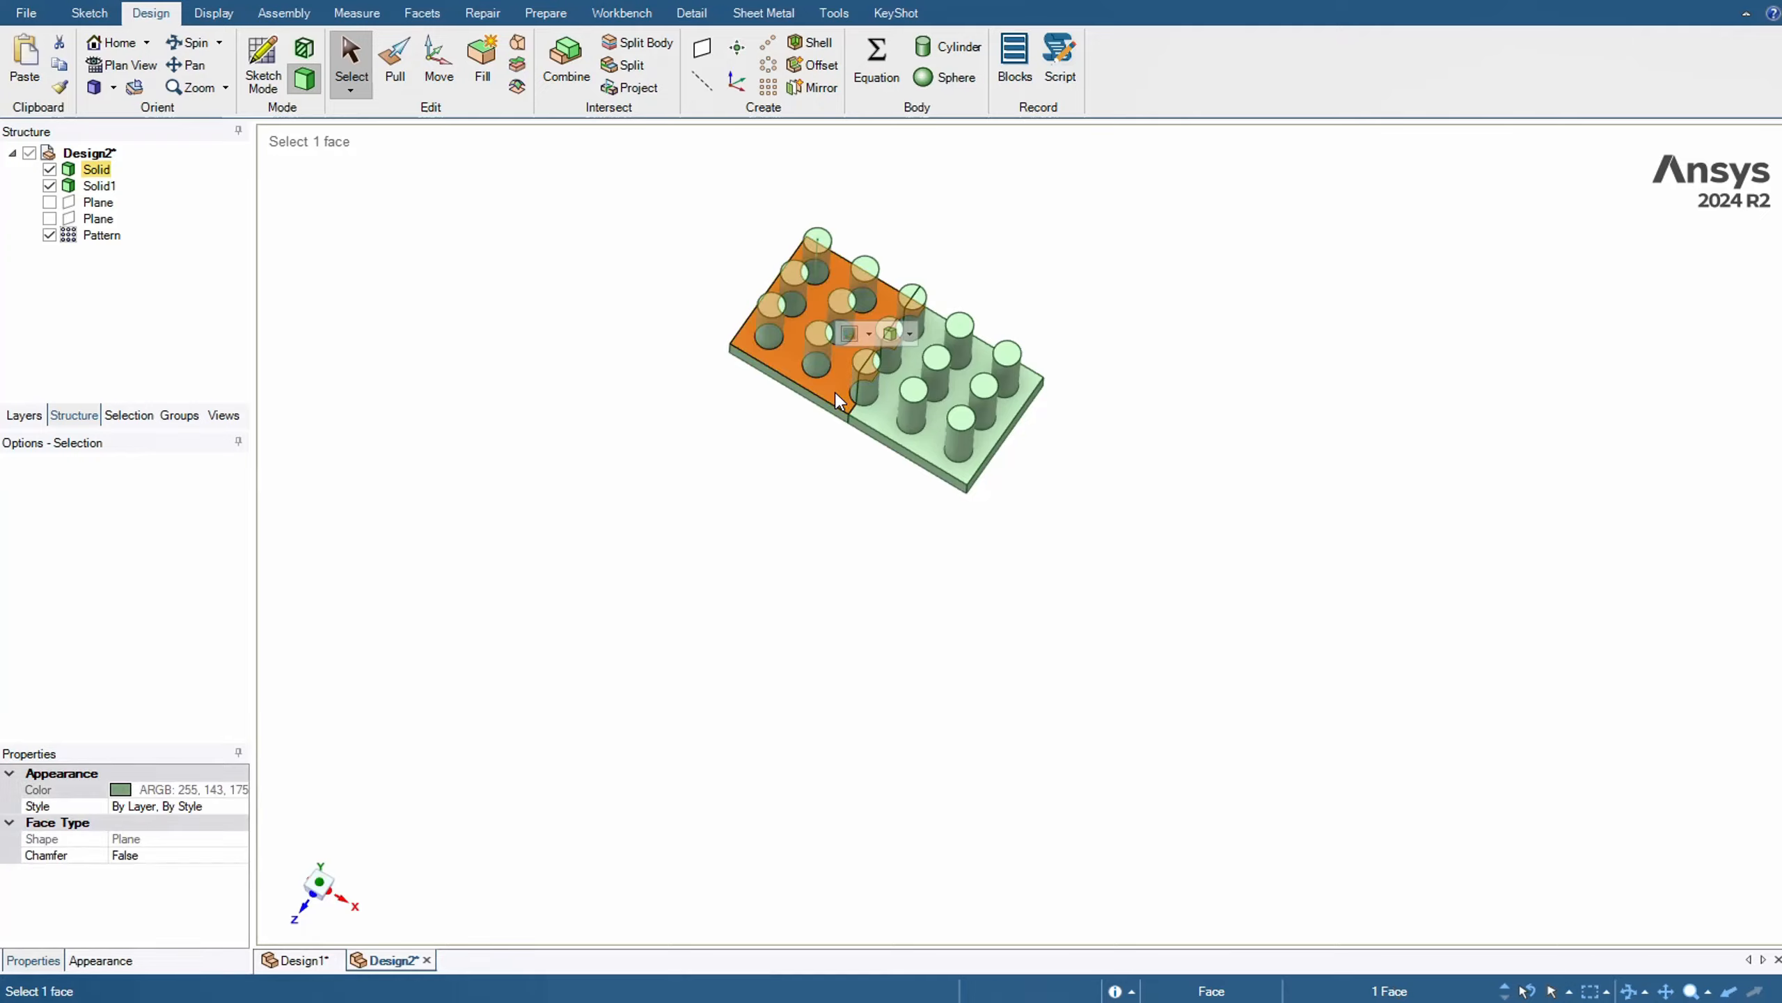
{"action": "key", "text": "Delete"}
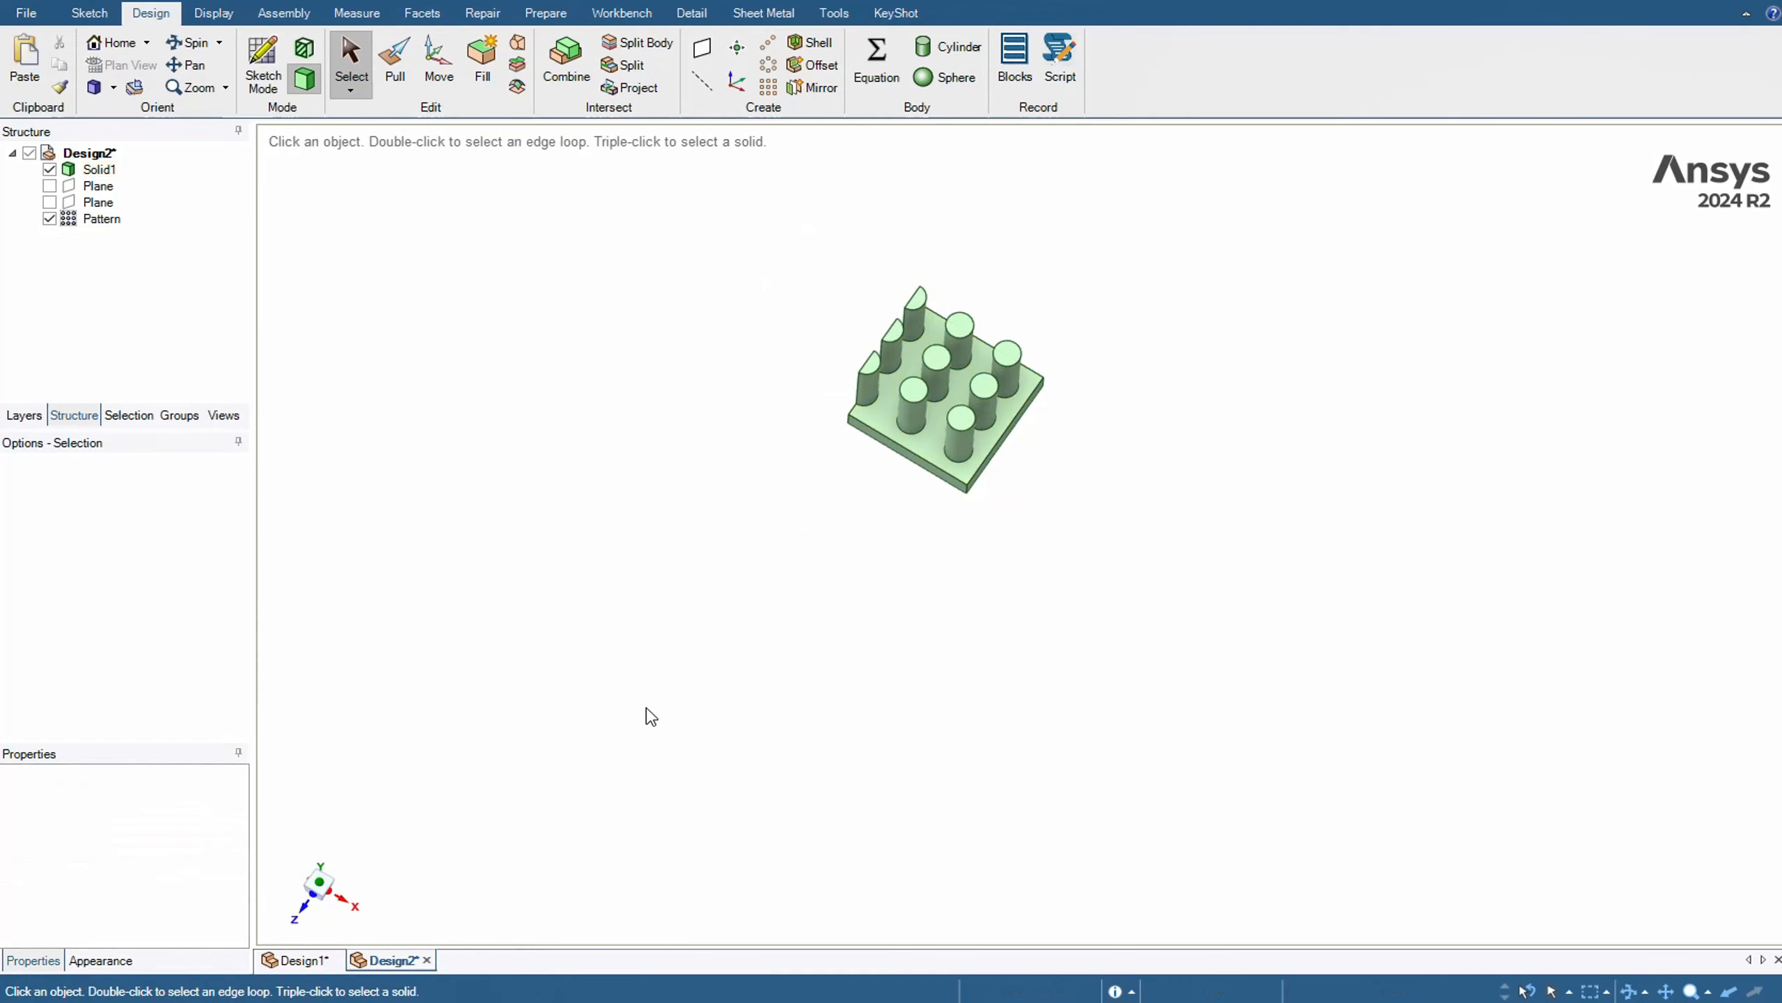
{"action": "key", "text": "ctrl+h"}
{"action": "scroll", "coordinate": [690, 657], "scroll_direction": "down", "scroll_amount": 3}
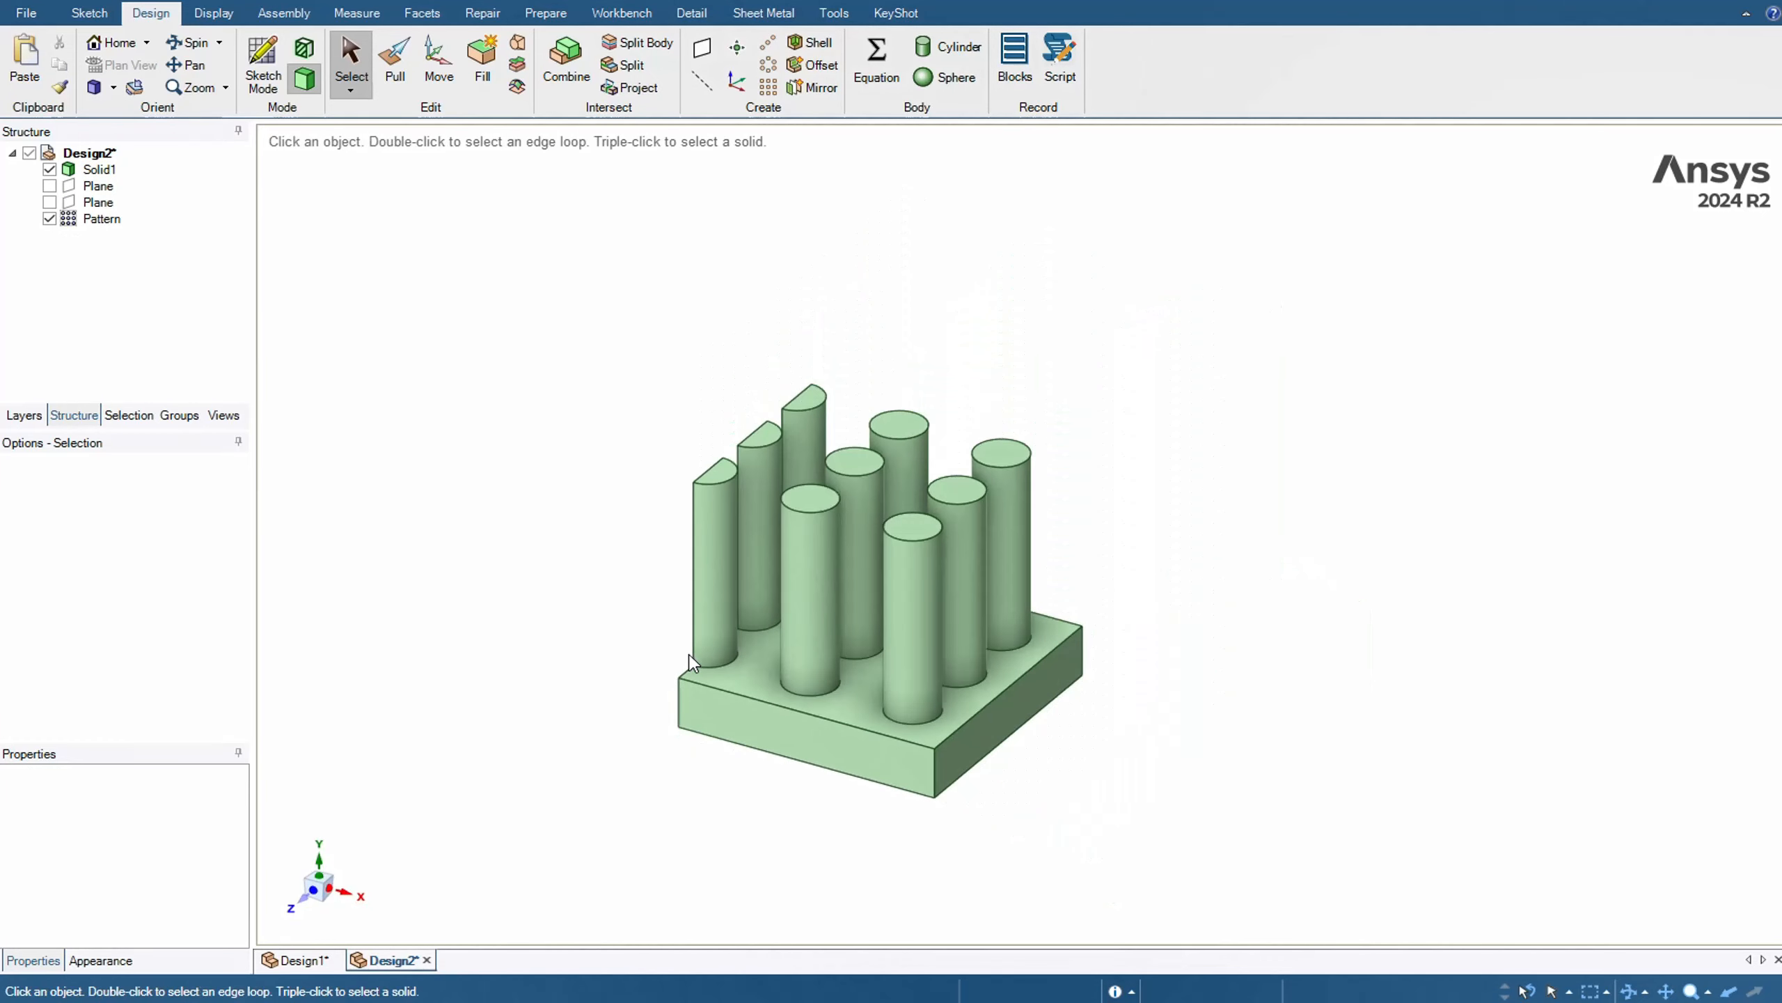
{"action": "mouse_move", "coordinate": [630, 542]}
{"action": "middle_mouse_down"}
{"action": "mouse_move", "coordinate": [624, 625]}
{"action": "mouse_move", "coordinate": [716, 669]}
{"action": "mouse_move", "coordinate": [640, 703]}
{"action": "mouse_move", "coordinate": [589, 760]}
{"action": "mouse_move", "coordinate": [628, 593]}
{"action": "mouse_move", "coordinate": [685, 505]}
{"action": "mouse_move", "coordinate": [760, 634]}
{"action": "mouse_move", "coordinate": [677, 403]}
{"action": "mouse_move", "coordinate": [644, 629]}
{"action": "mouse_move", "coordinate": [577, 665]}
{"action": "middle_mouse_up"}
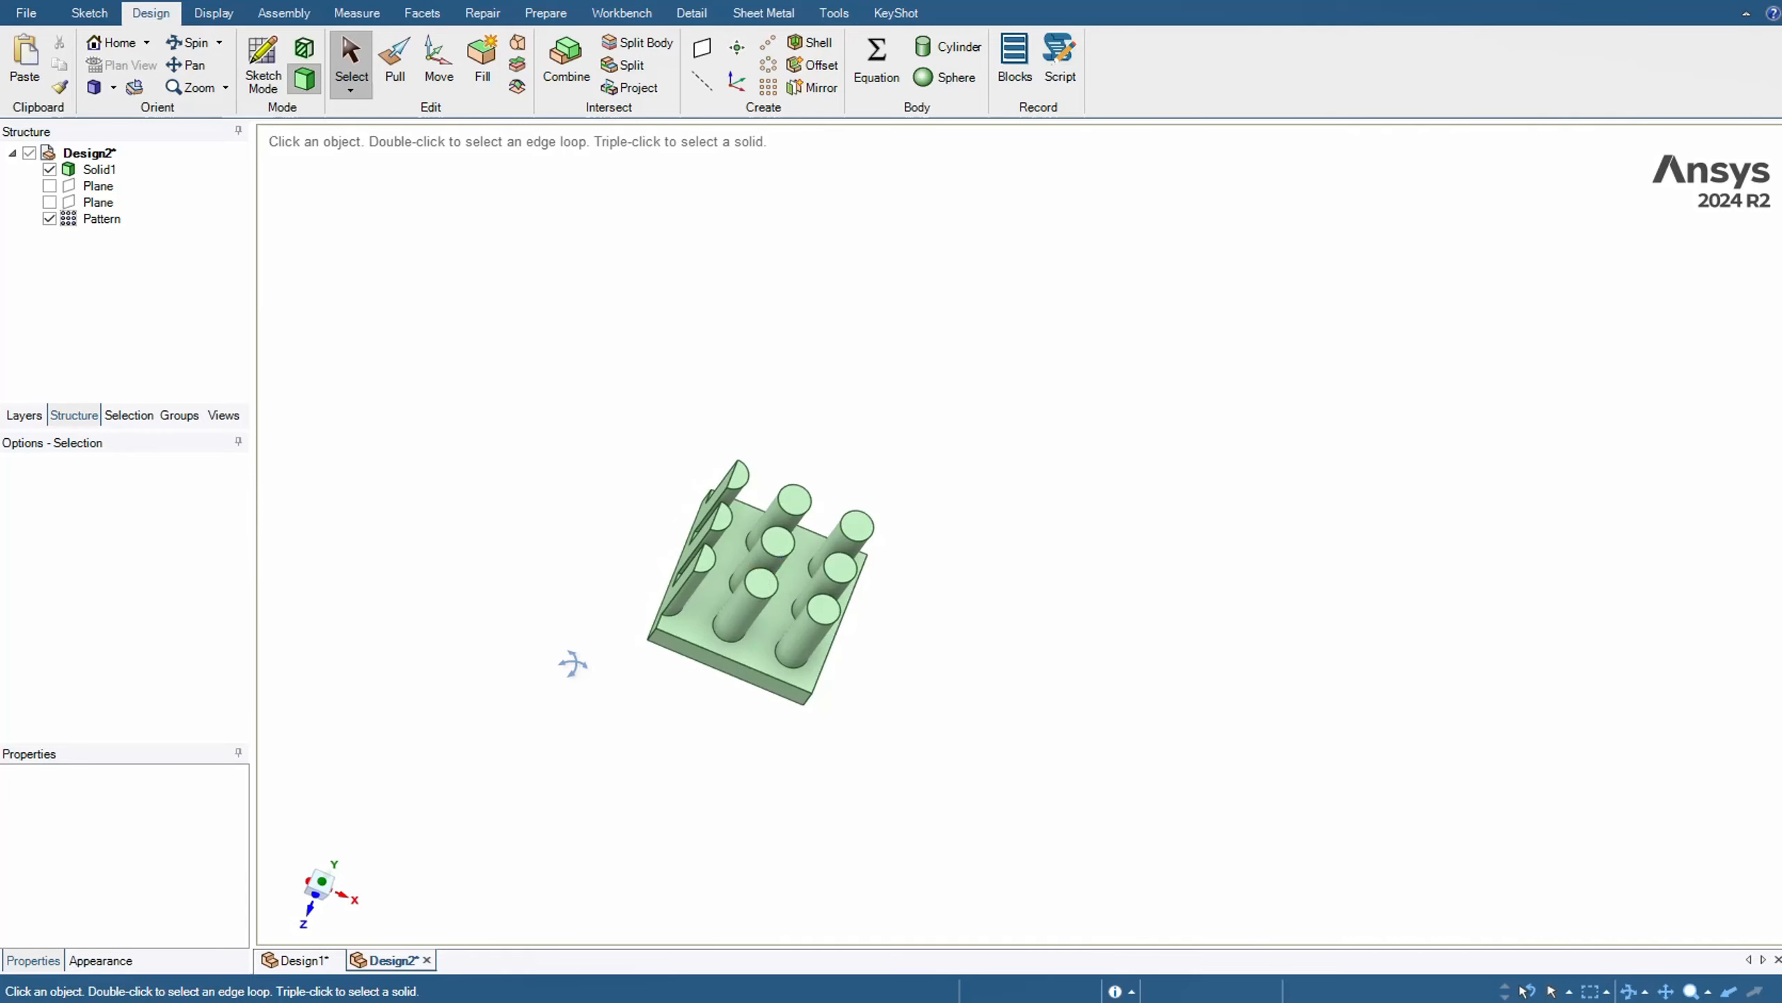
{"action": "key", "text": "h"}
{"action": "scroll", "coordinate": [584, 633], "scroll_direction": "down", "scroll_amount": 5}
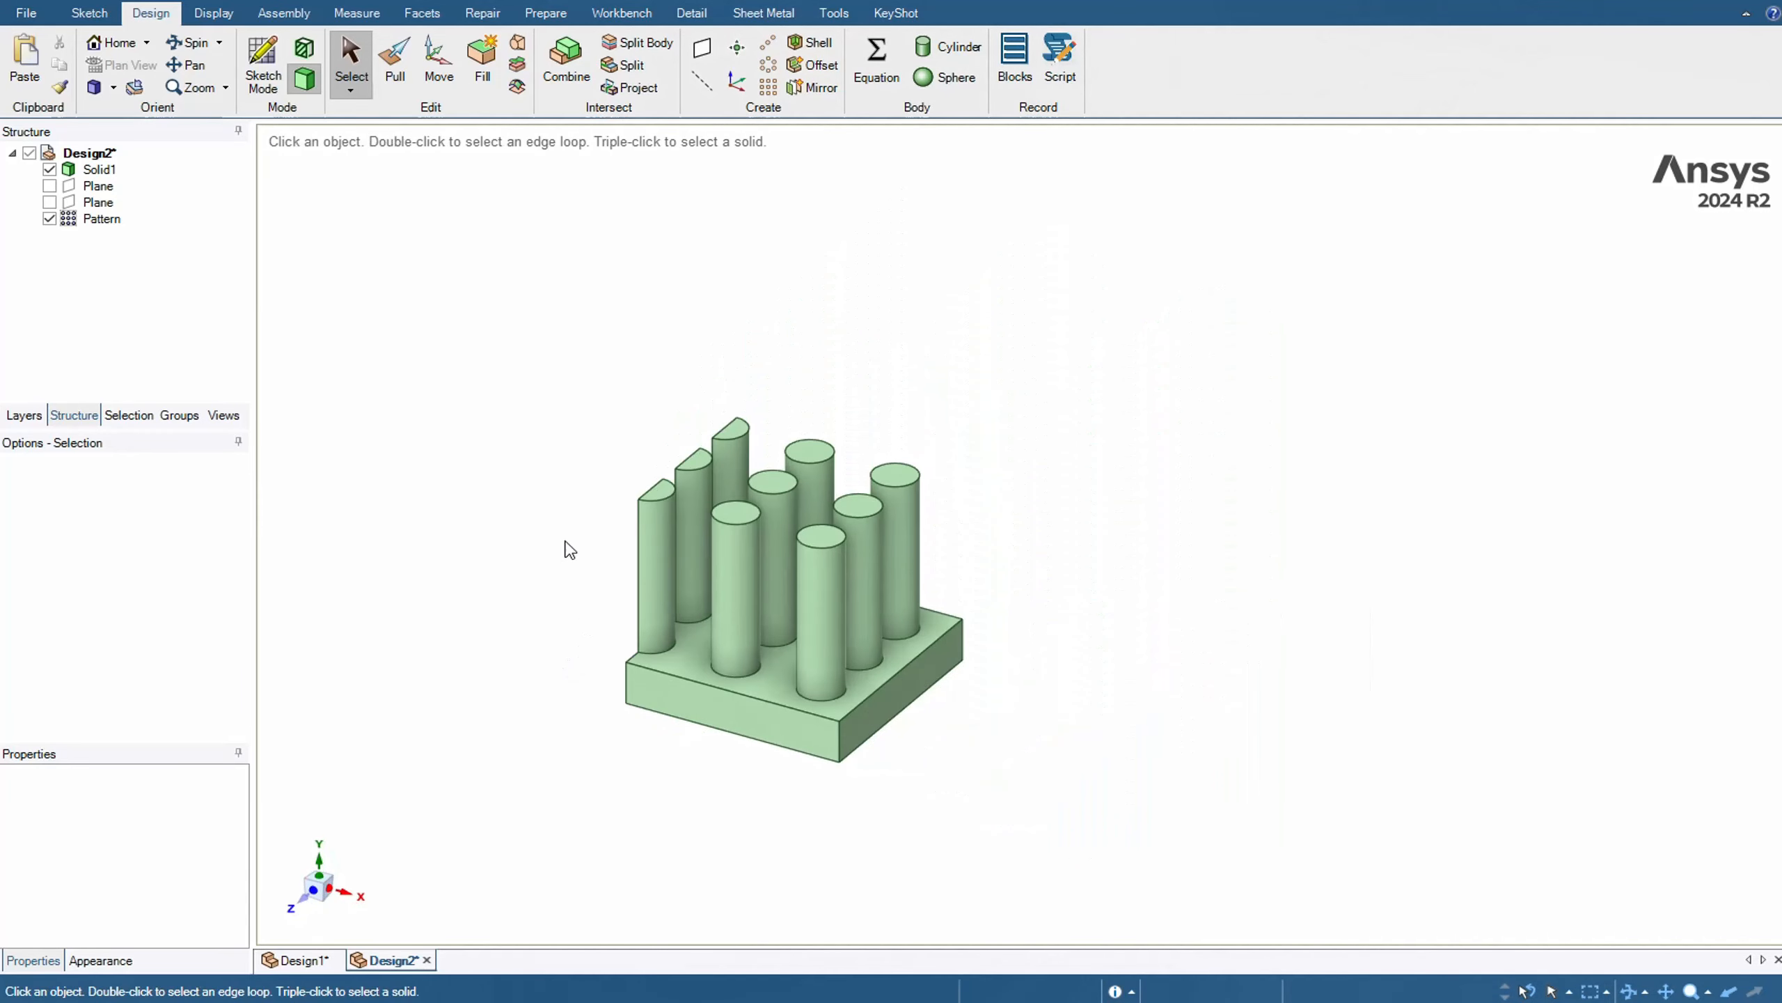
{"action": "middle_click_drag", "start_coordinate": [566, 542], "coordinate": [618, 644]}
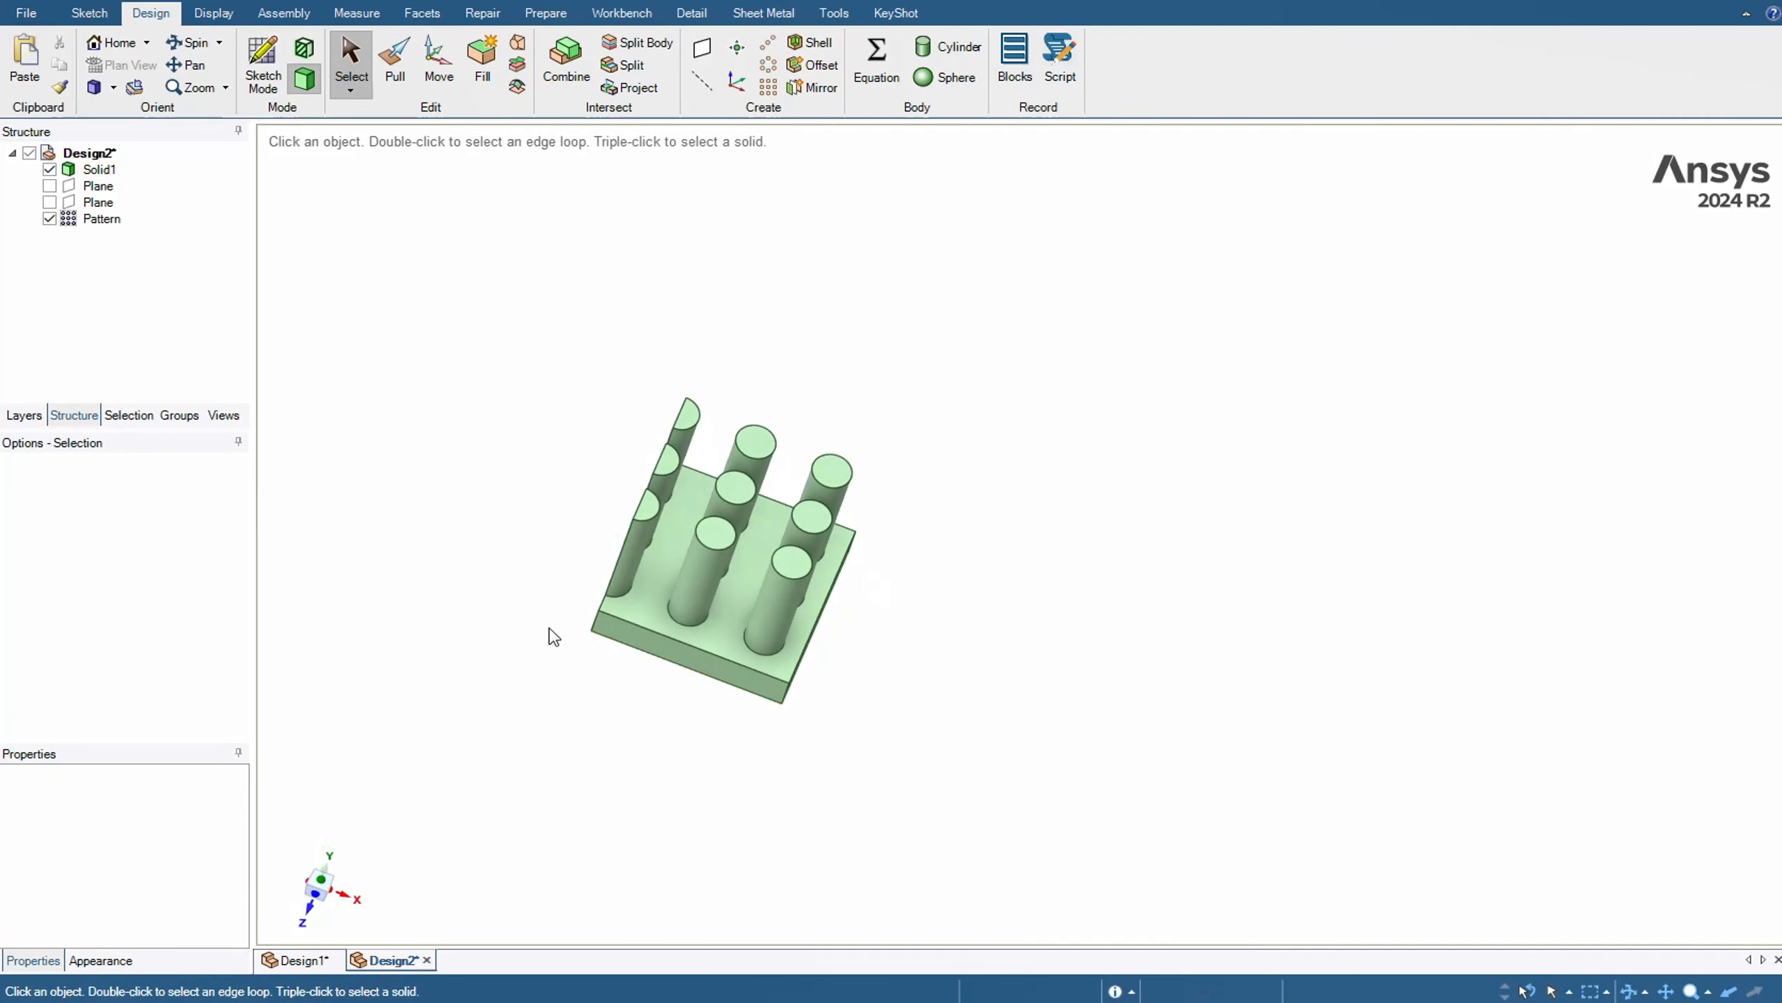
Mirror the quarter plate body about its cut side face running through the half pins, with mirrored objects merged
{"action": "left_click", "coordinate": [817, 89]}
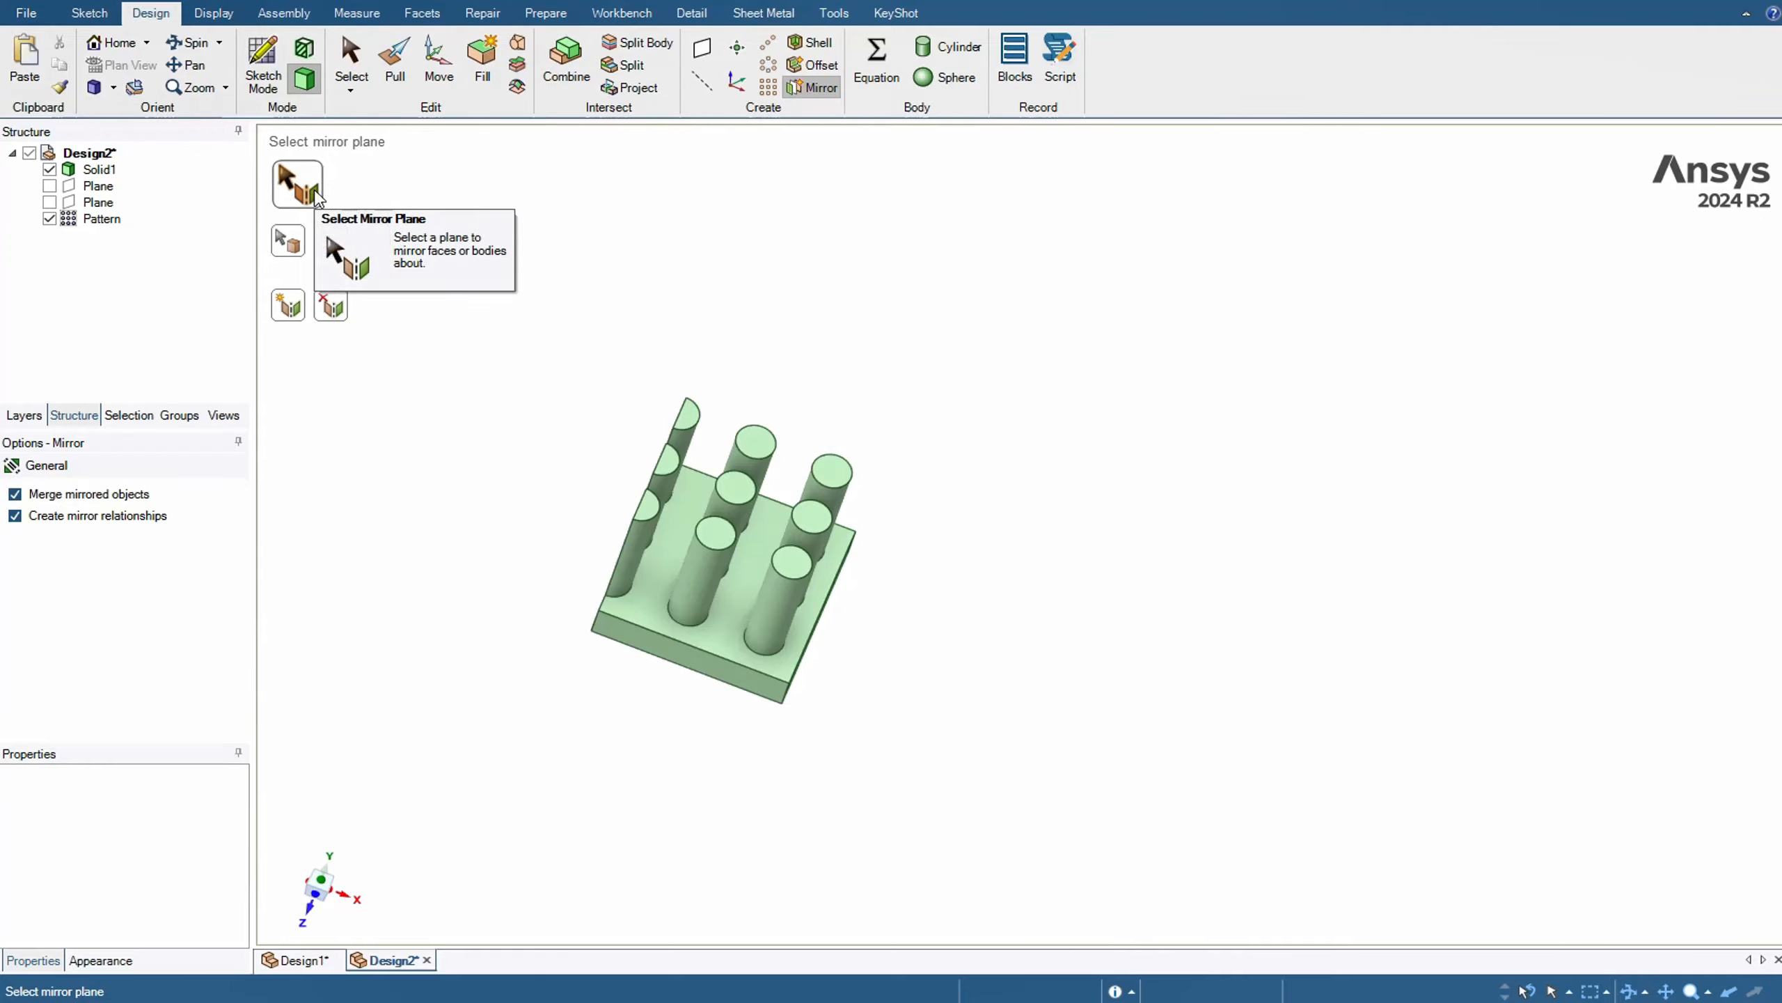
{"action": "middle_click_drag", "start_coordinate": [597, 334], "coordinate": [736, 367]}
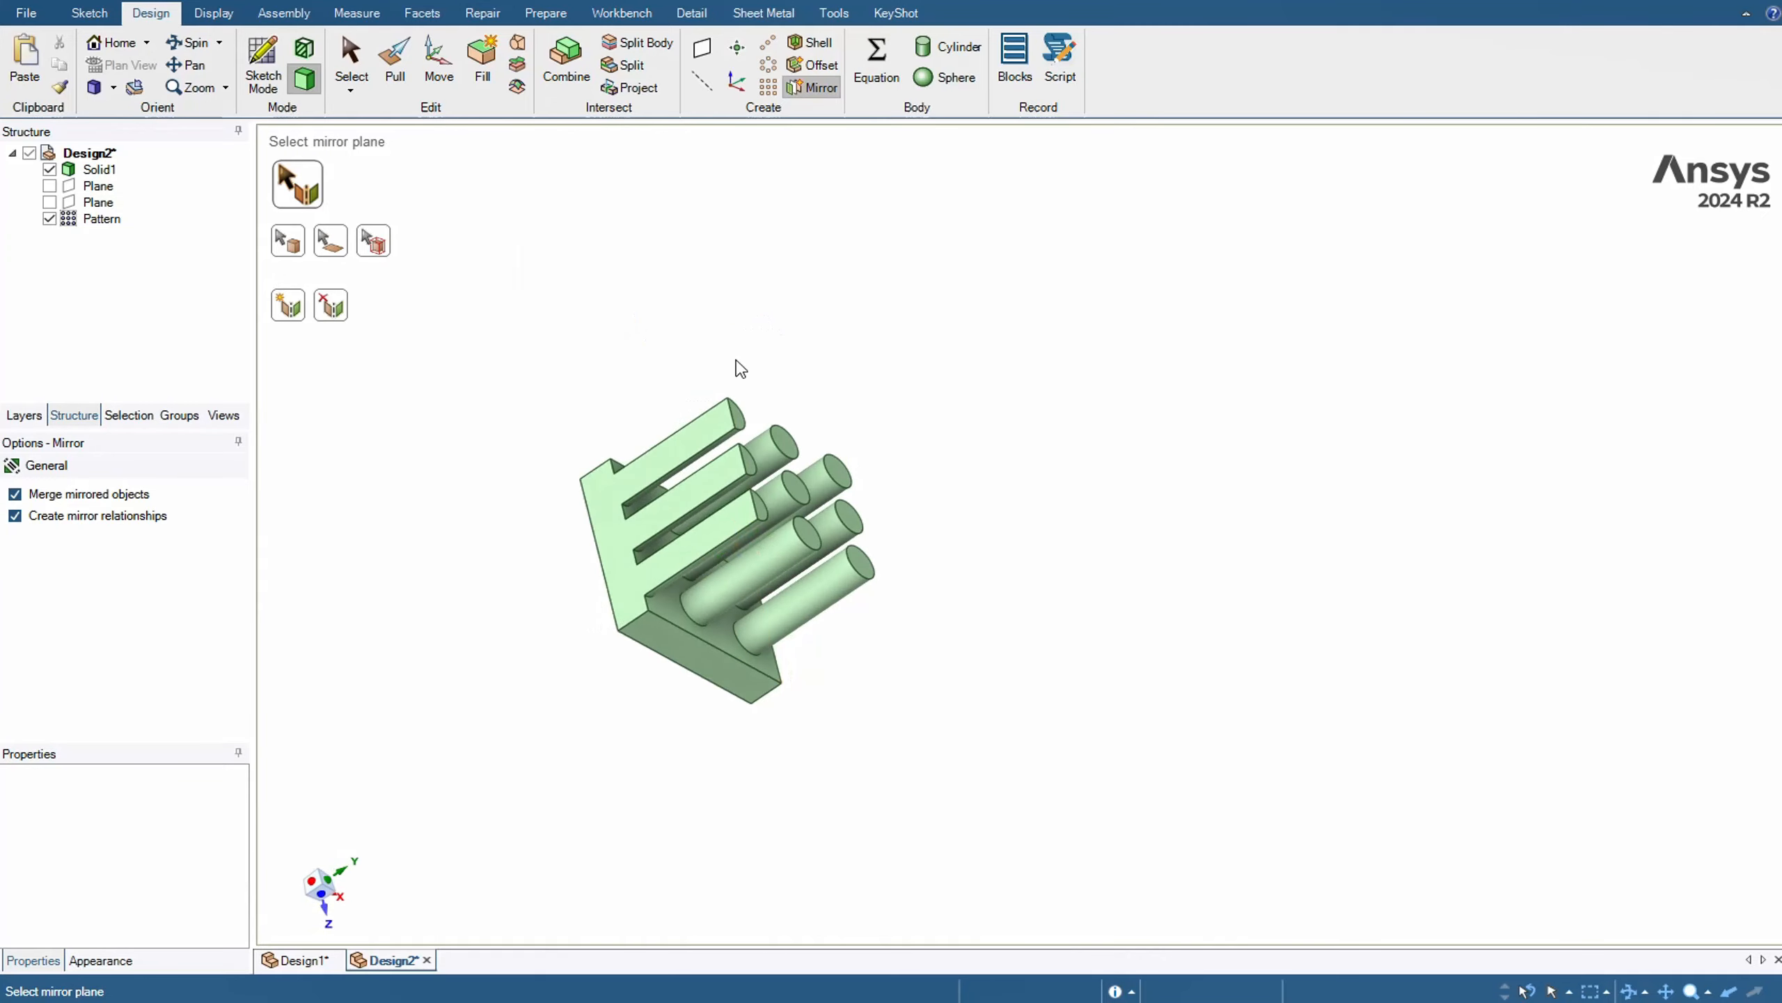
{"action": "left_click", "coordinate": [613, 535]}
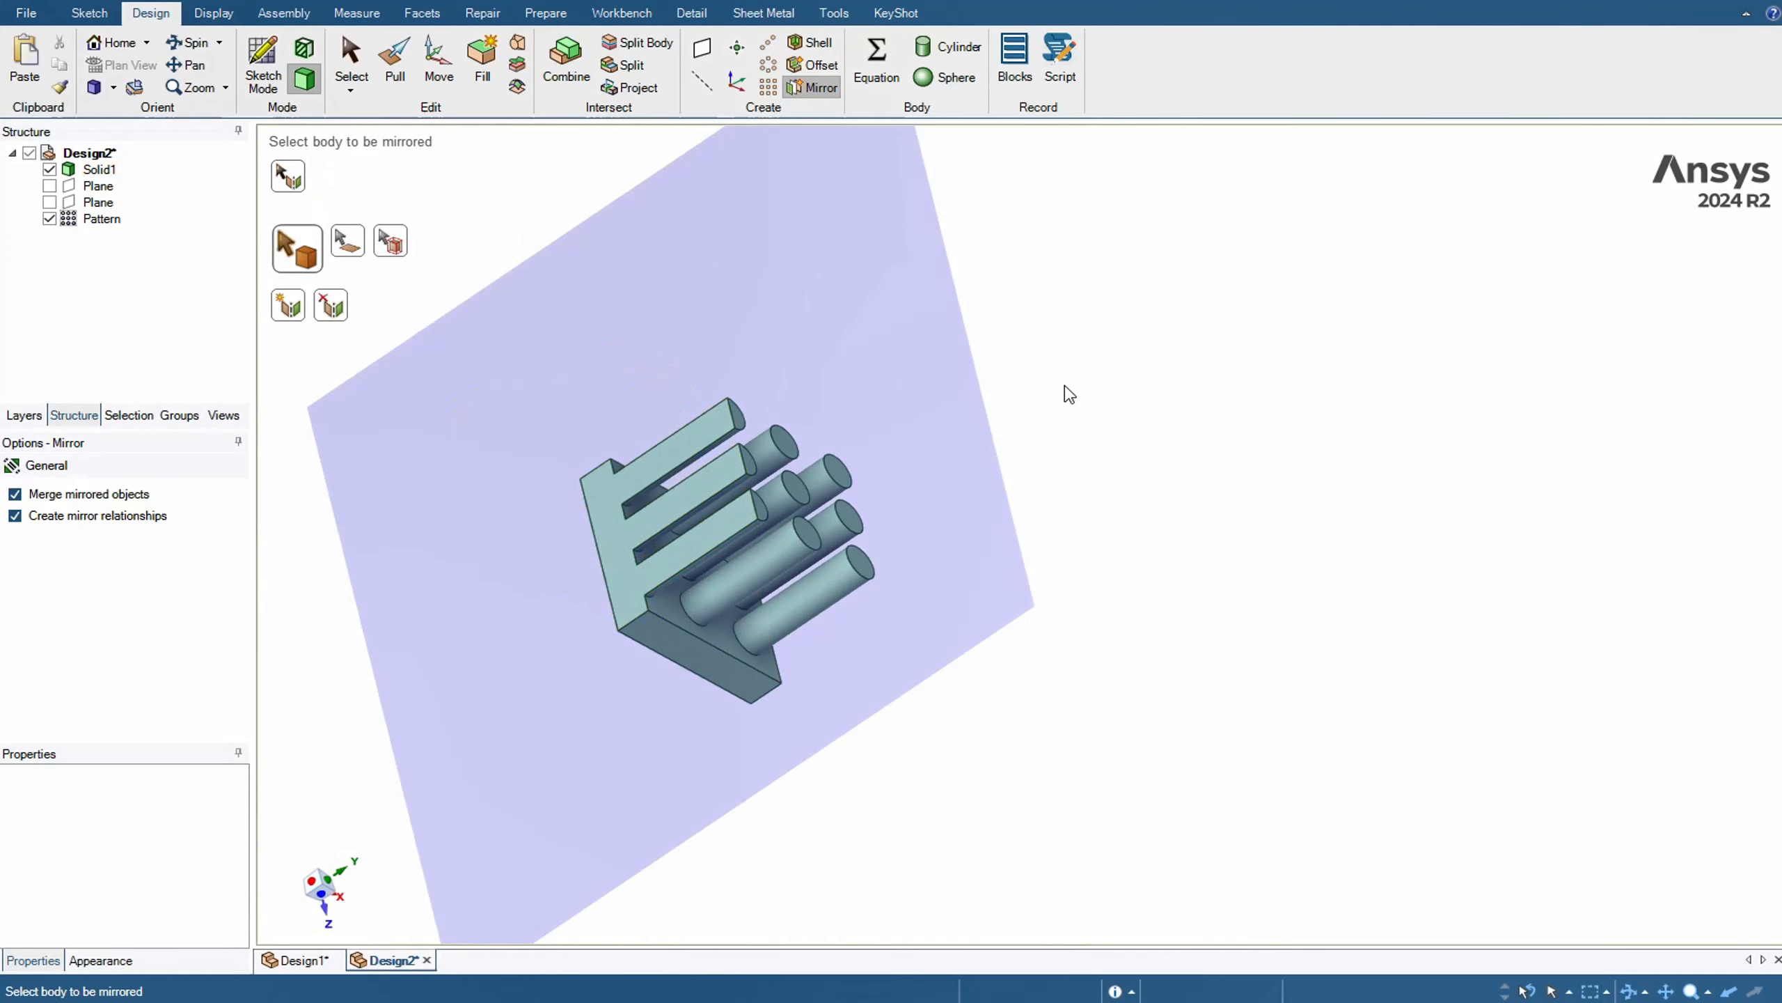
{"action": "middle_click_drag", "start_coordinate": [1066, 390], "coordinate": [804, 349]}
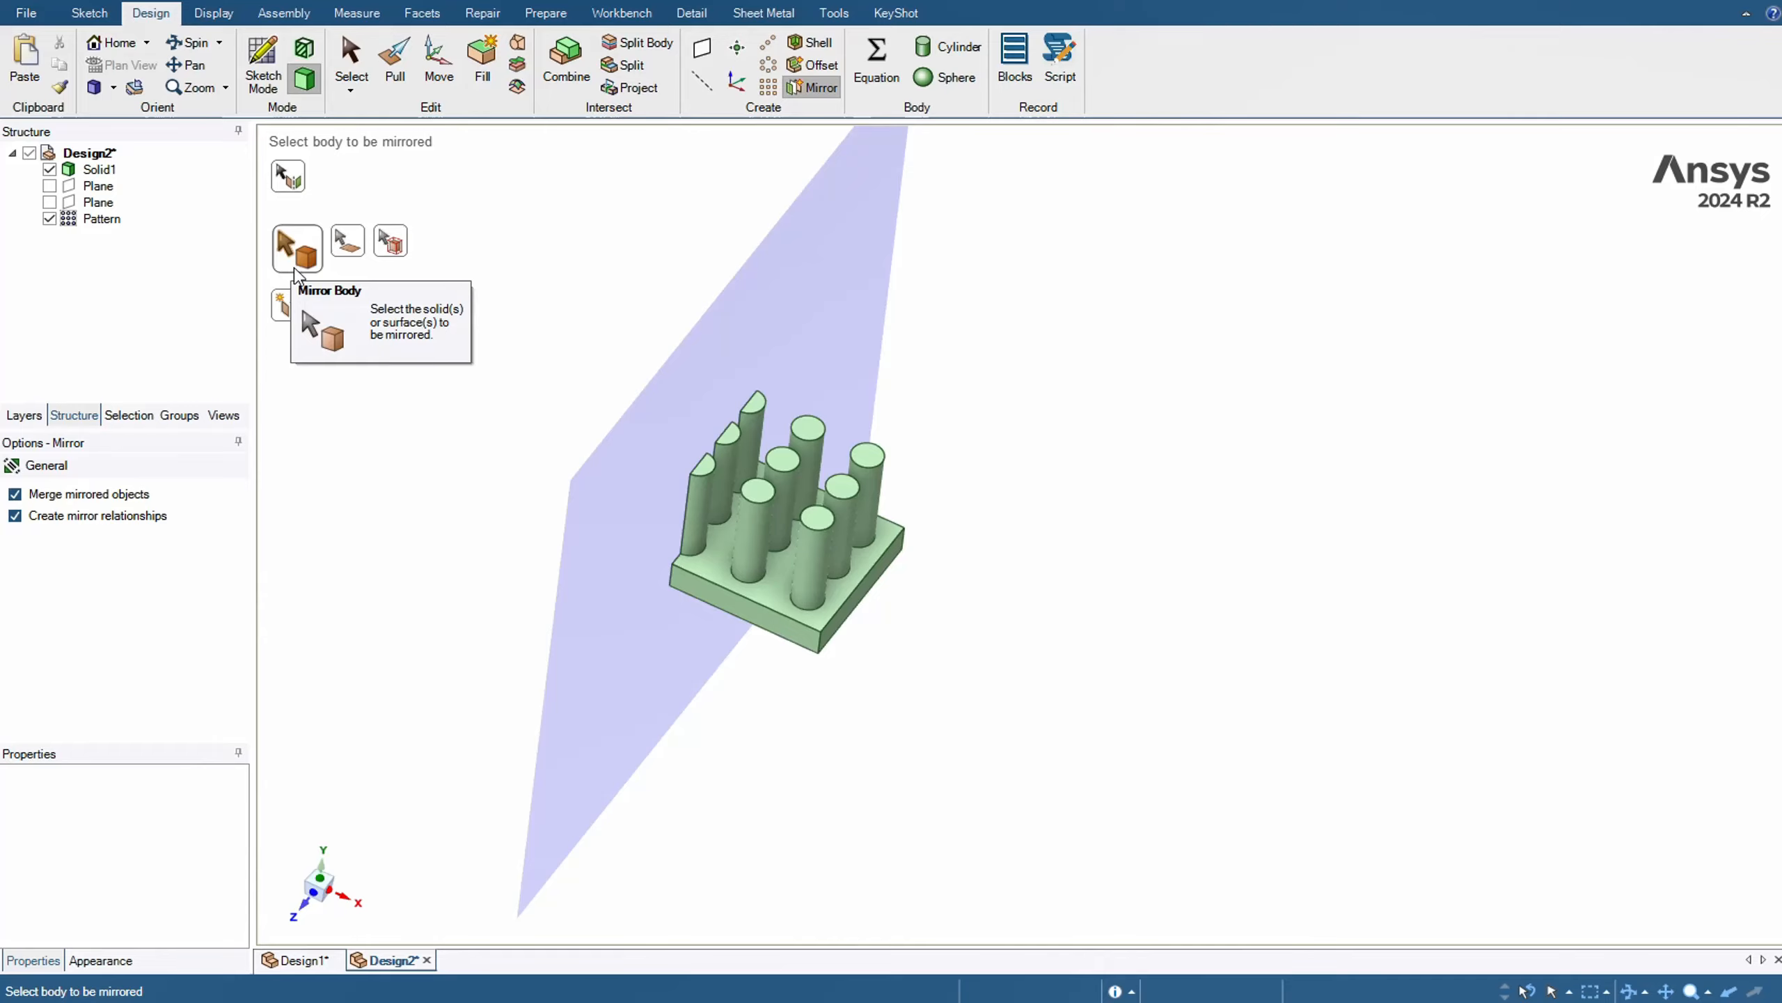
{"action": "left_click", "coordinate": [800, 602]}
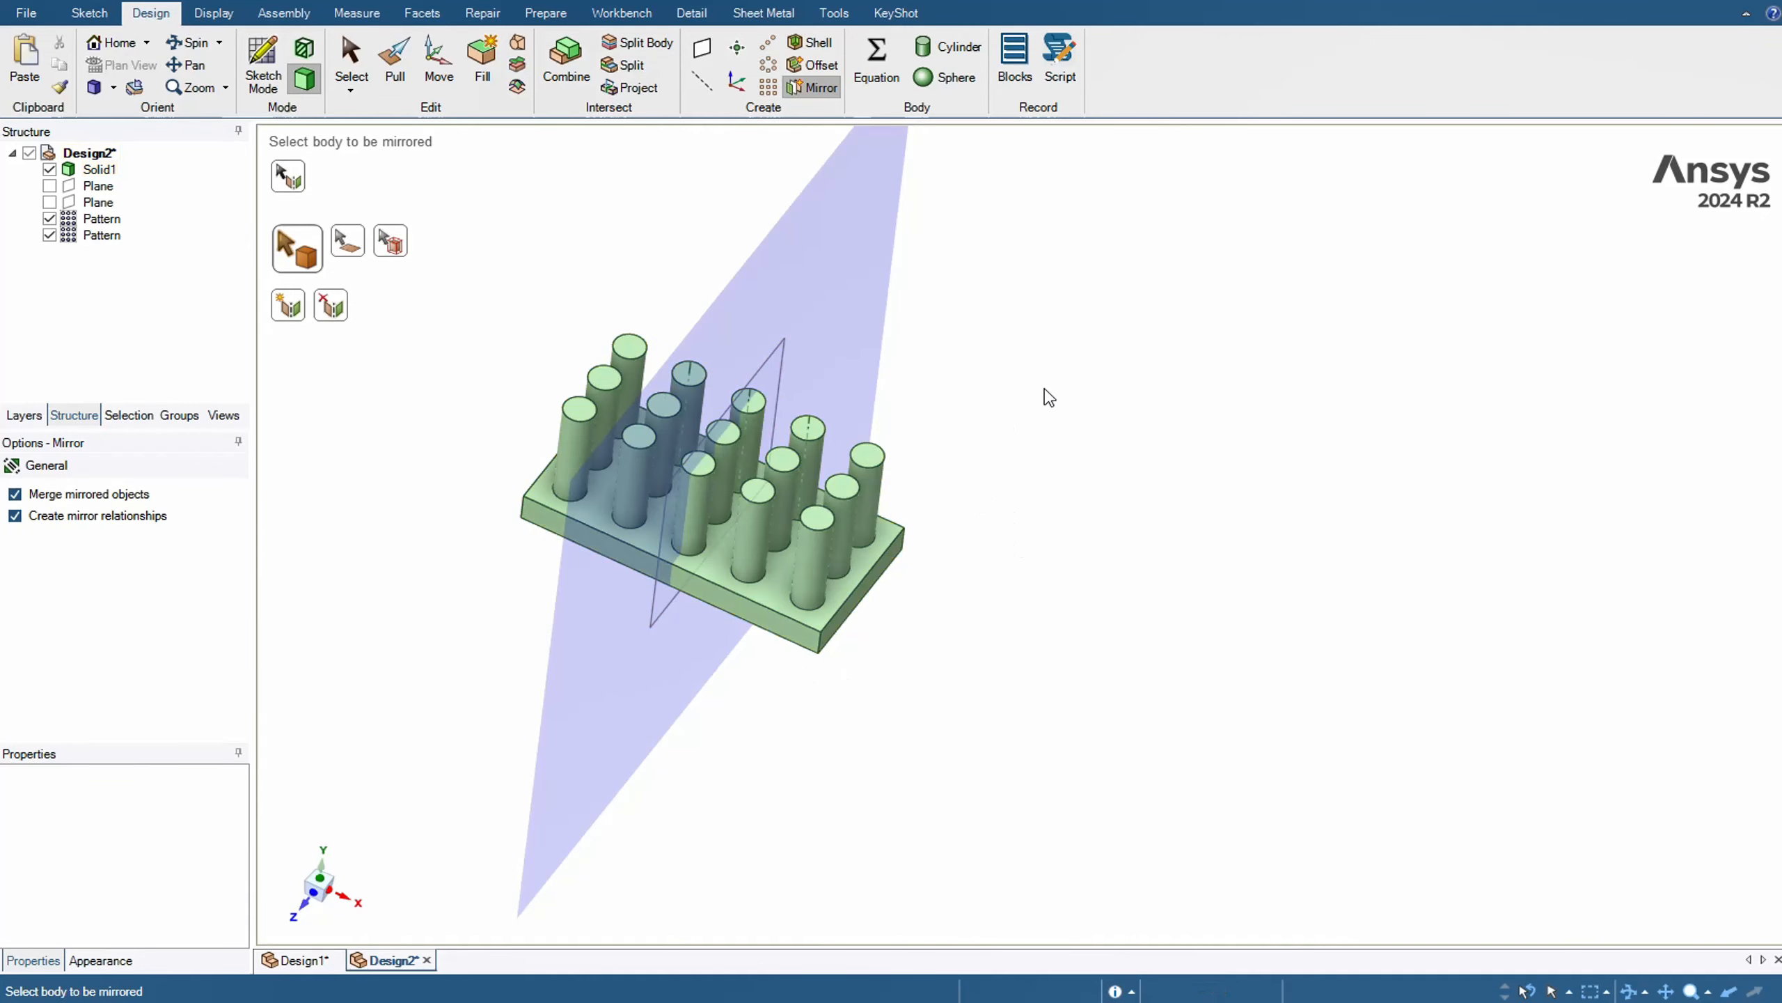
{"action": "left_click", "coordinate": [287, 184]}
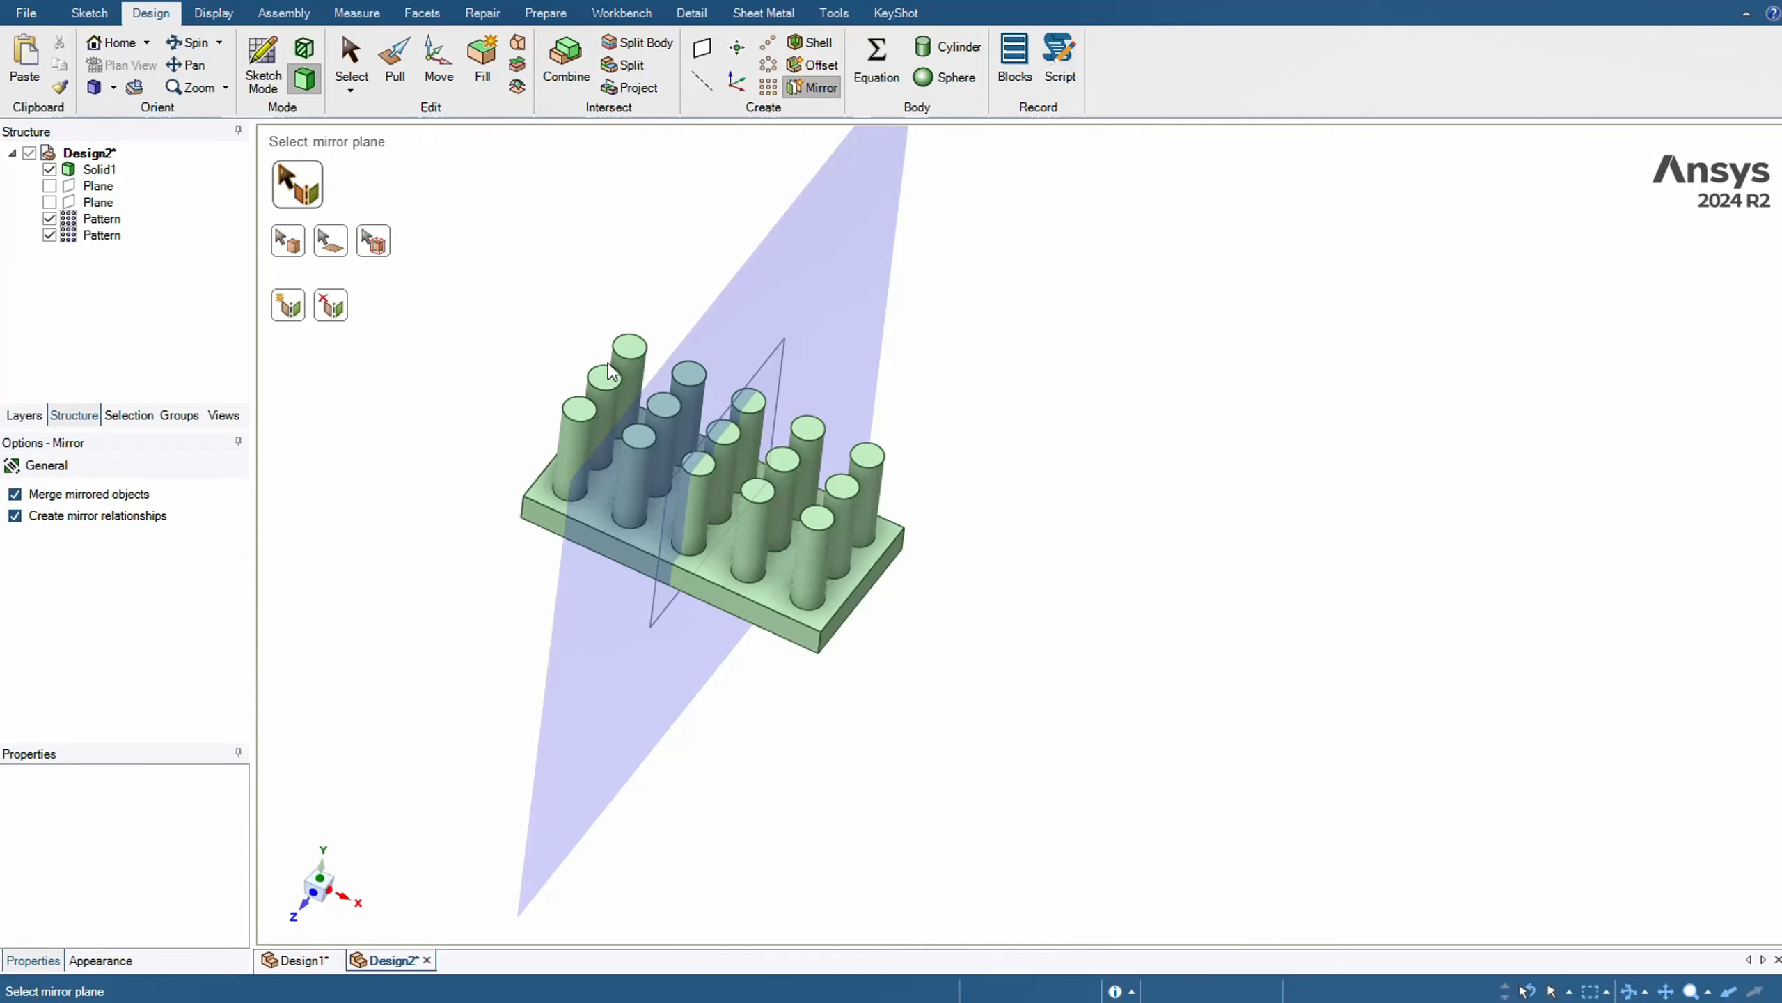
{"action": "left_click", "coordinate": [705, 598]}
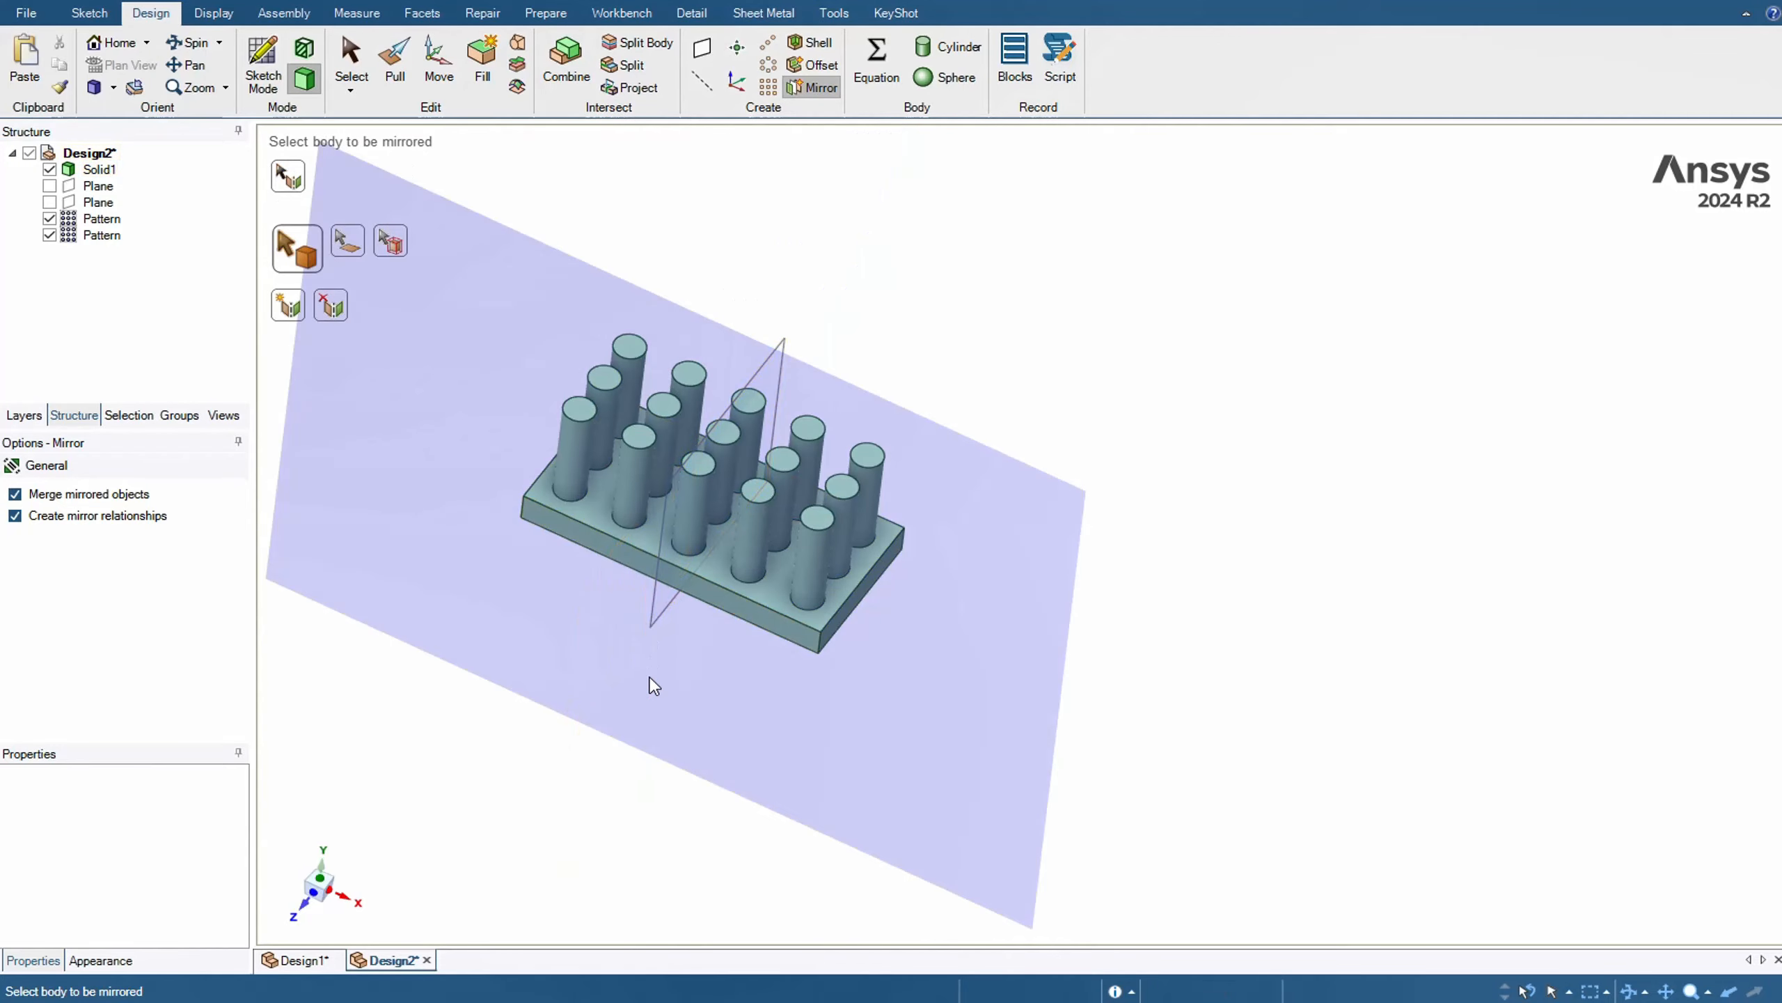
{"action": "middle_click_drag", "start_coordinate": [1013, 412], "coordinate": [933, 471]}
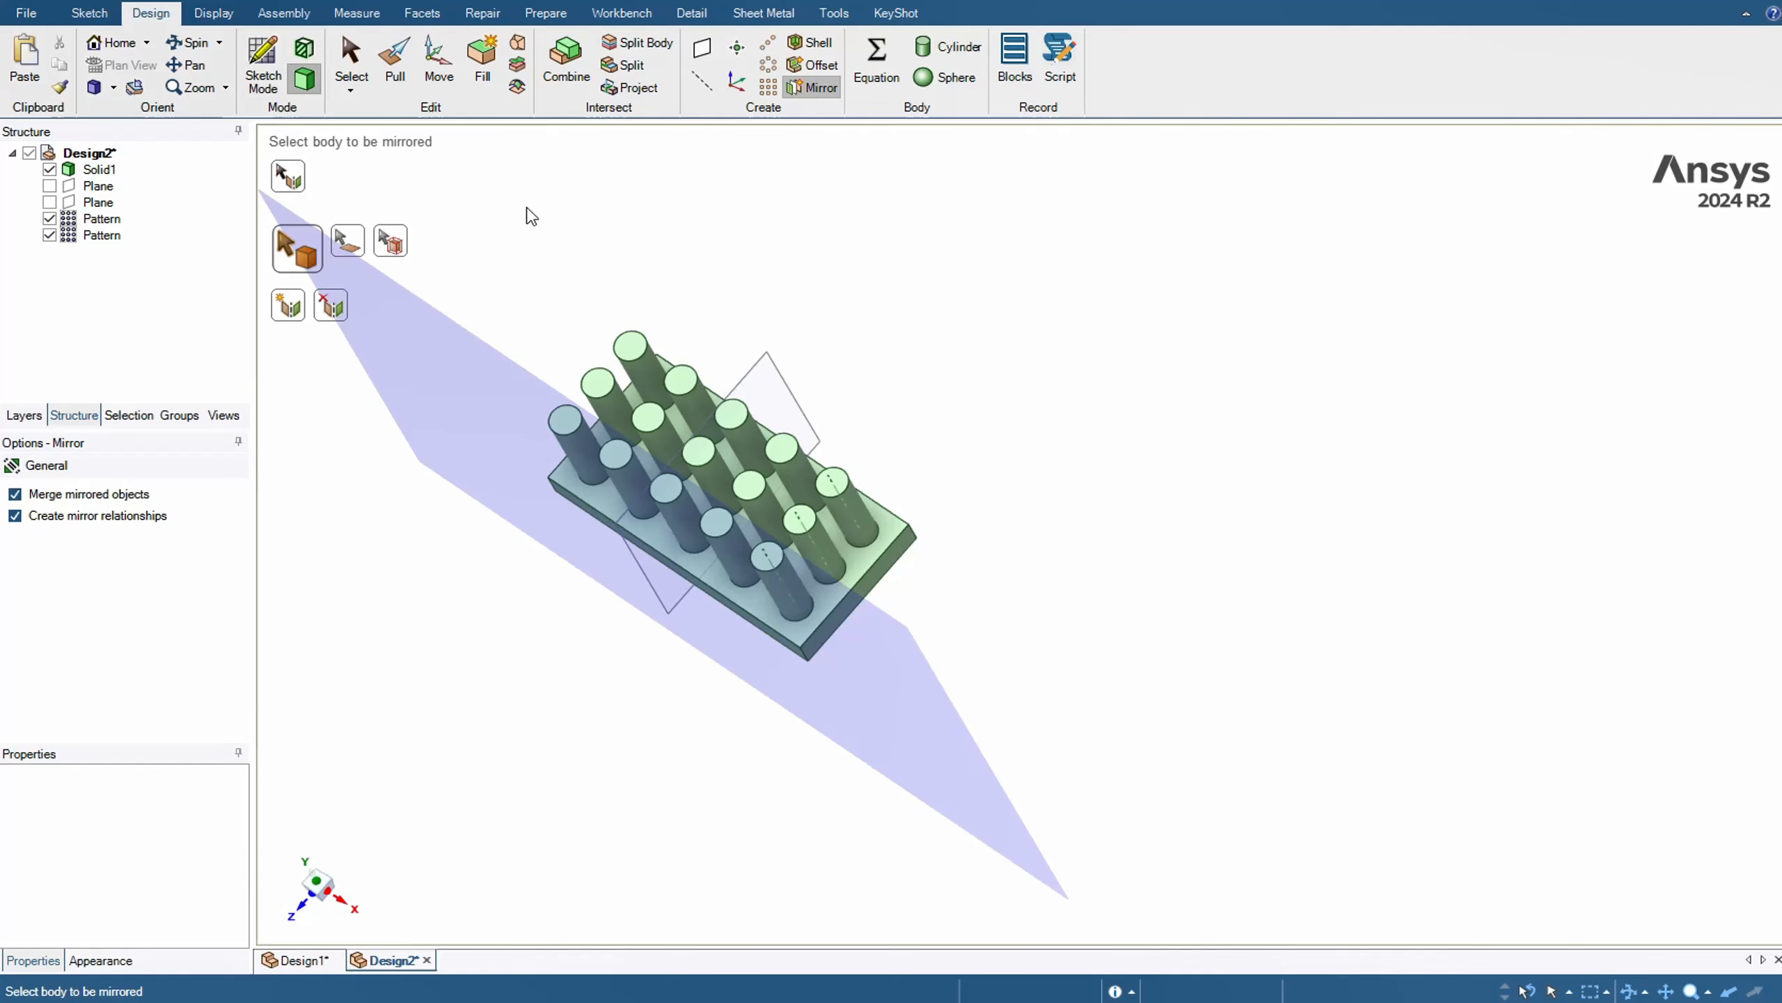
{"action": "key", "text": "Escape"}
{"action": "middle_click_drag", "start_coordinate": [601, 278], "coordinate": [672, 249]}
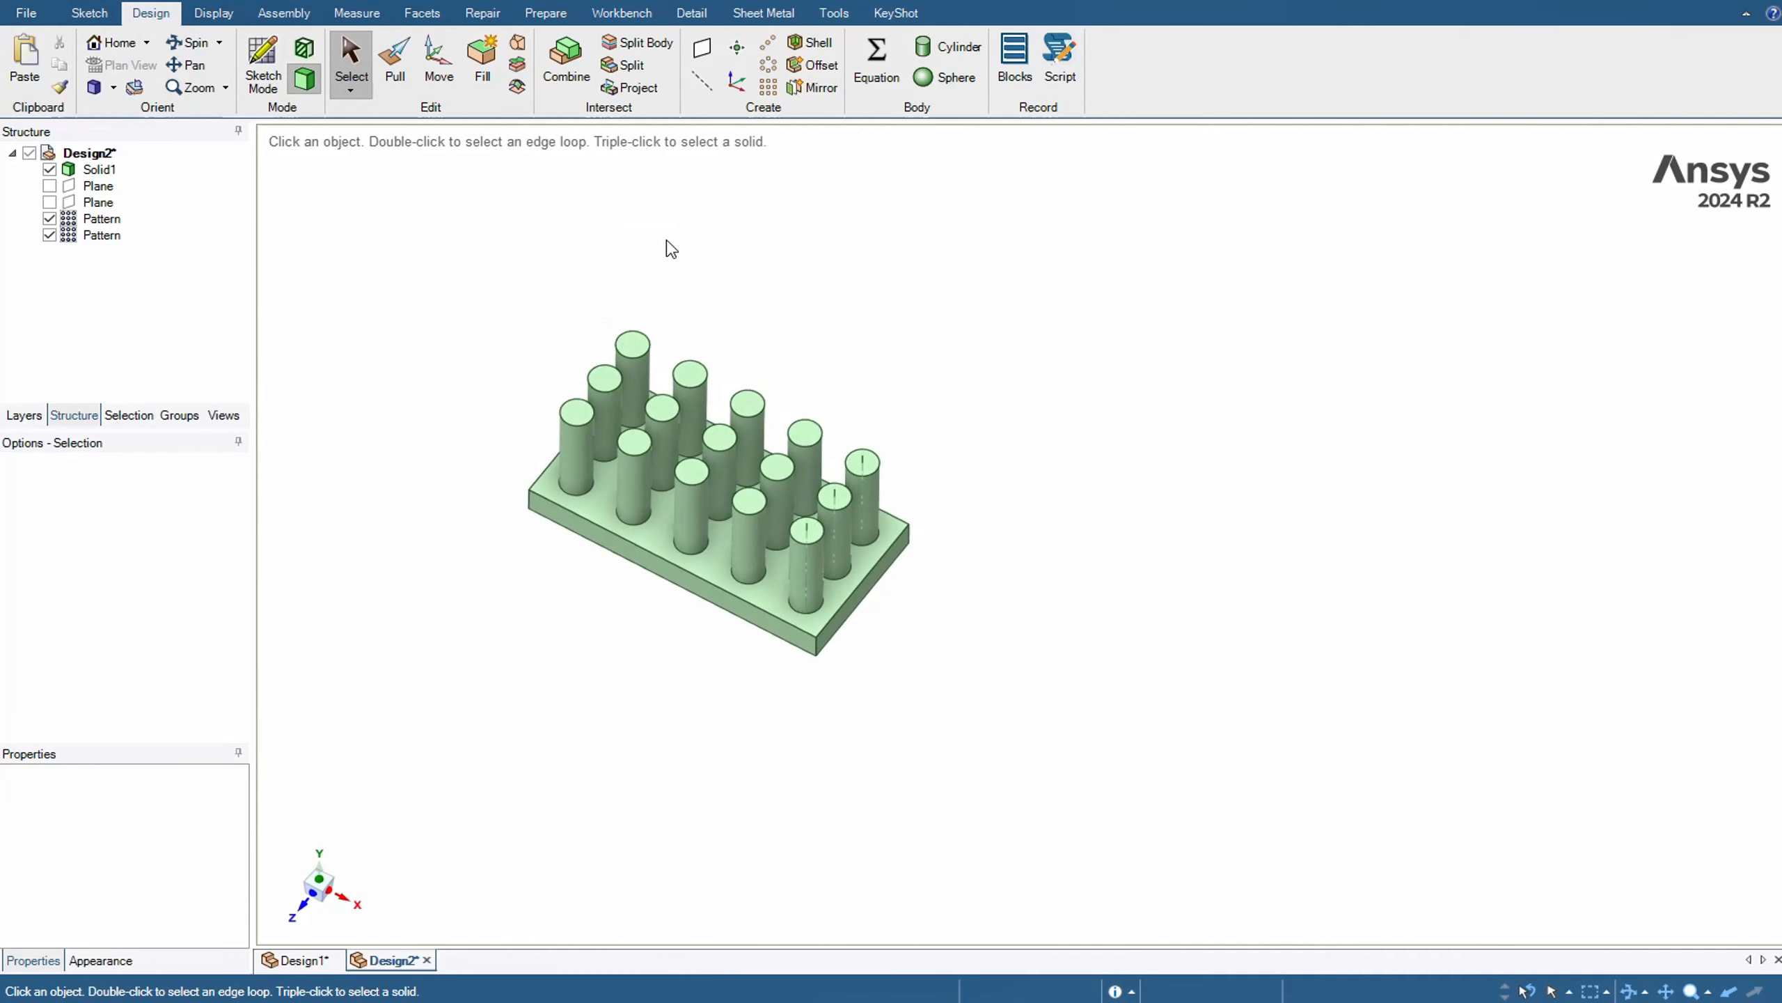
Mirror the half plate body about its long front side face to rebuild the full pinned plate
{"action": "left_click", "coordinate": [814, 88]}
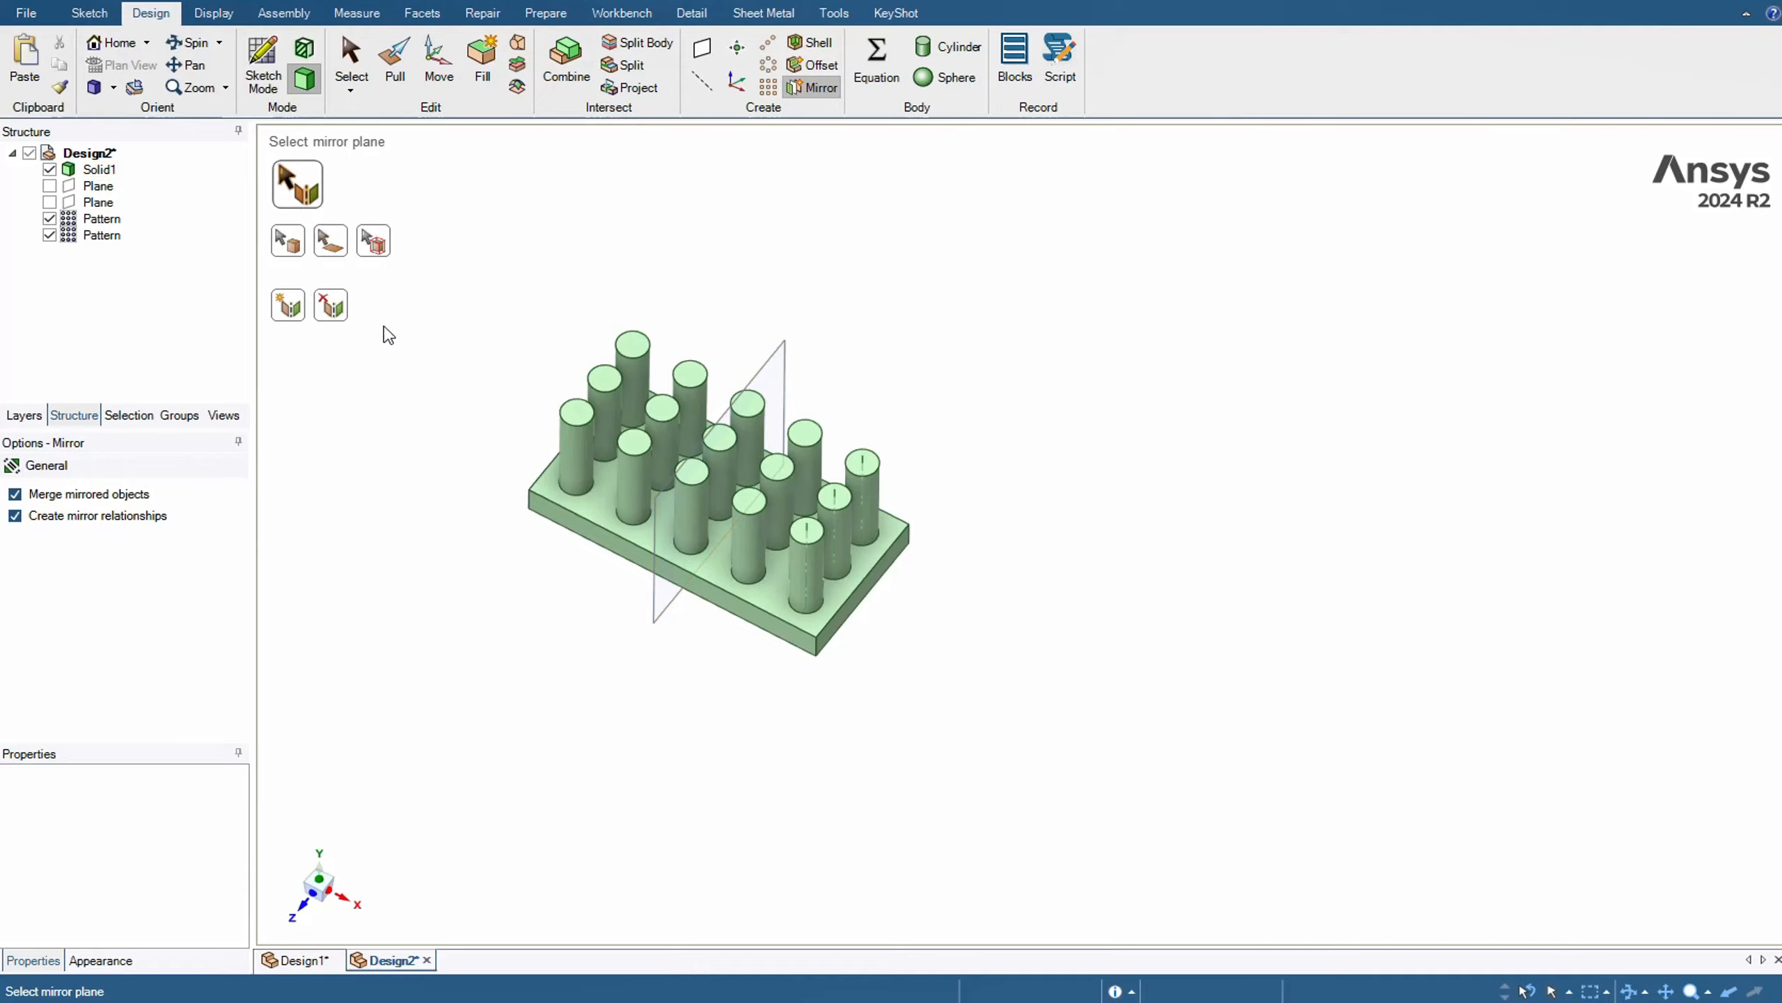
{"action": "left_click", "coordinate": [602, 540]}
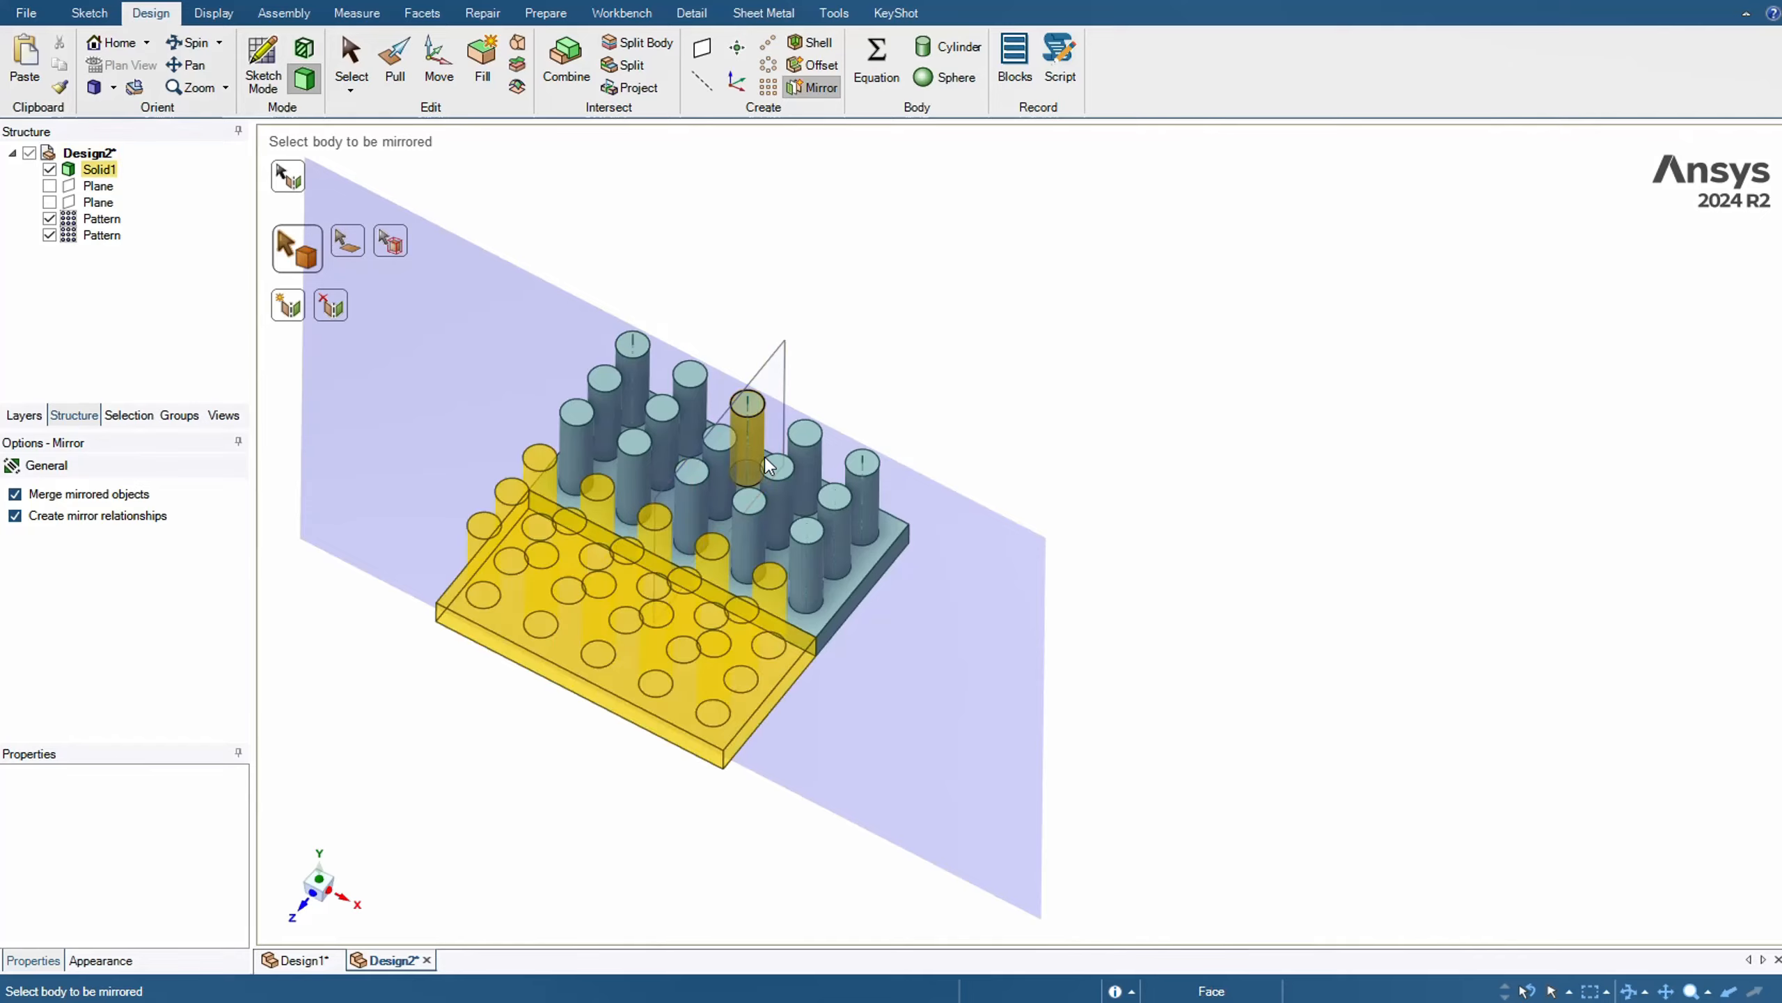
{"action": "left_click", "coordinate": [772, 489]}
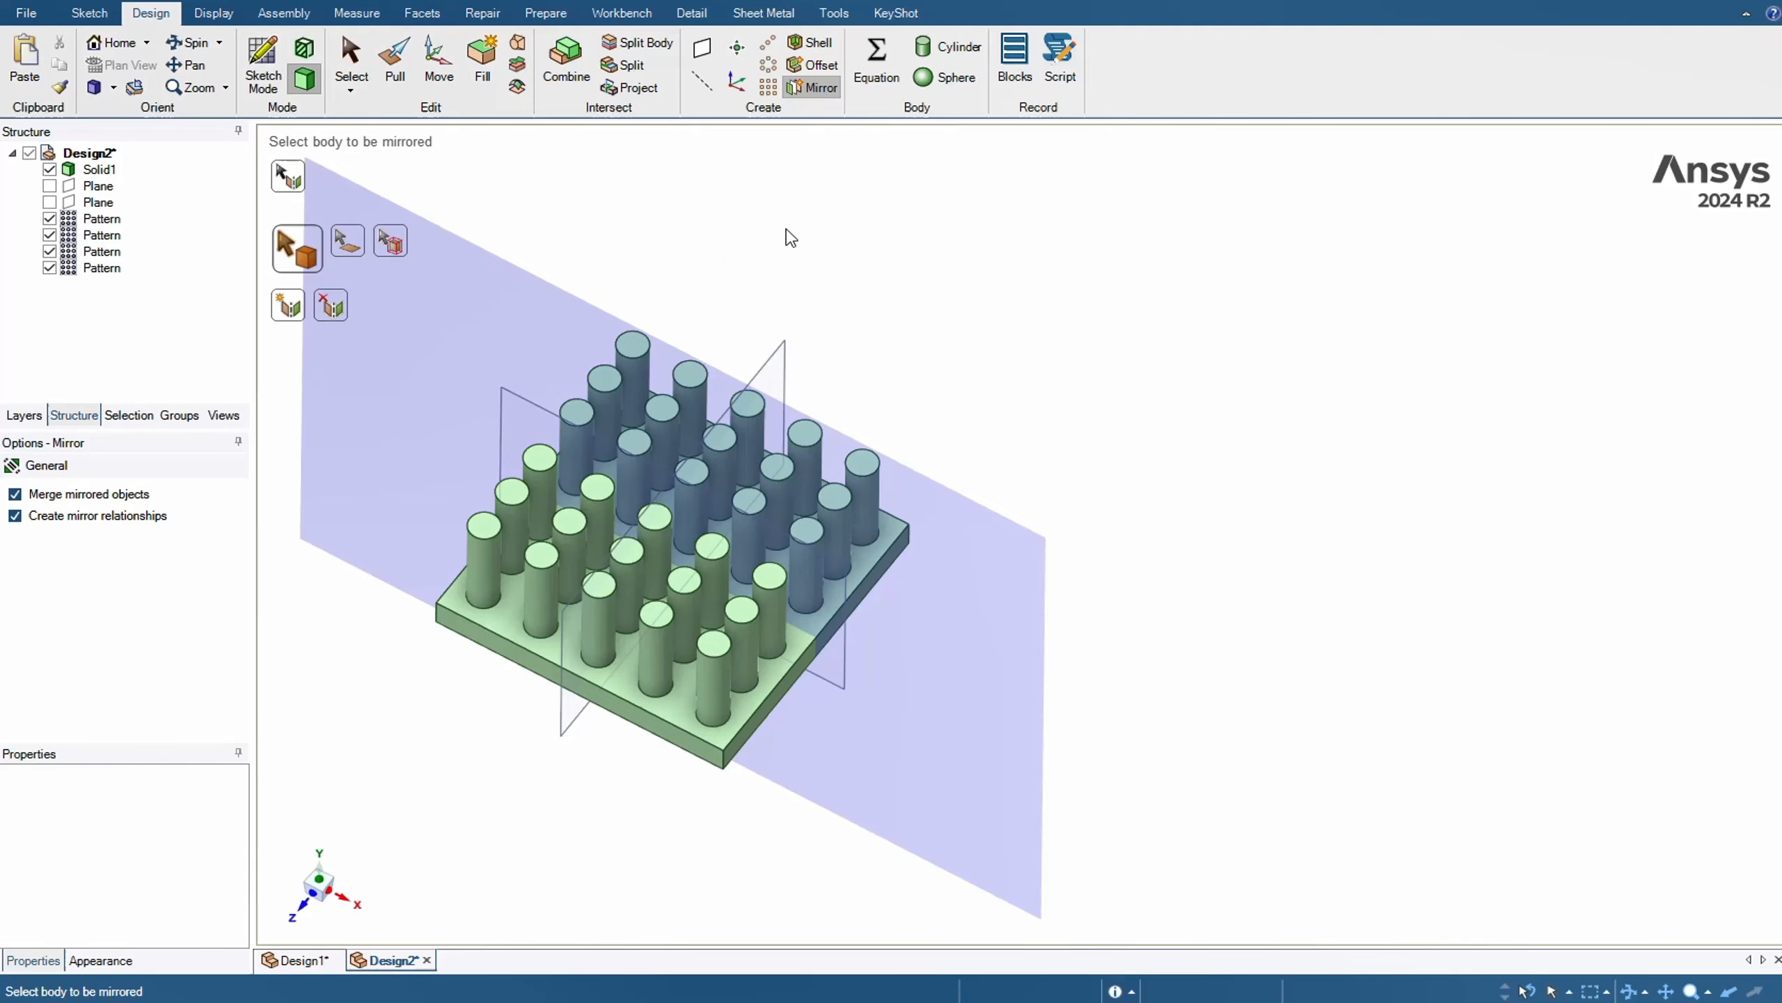
{"action": "key", "text": "Escape"}
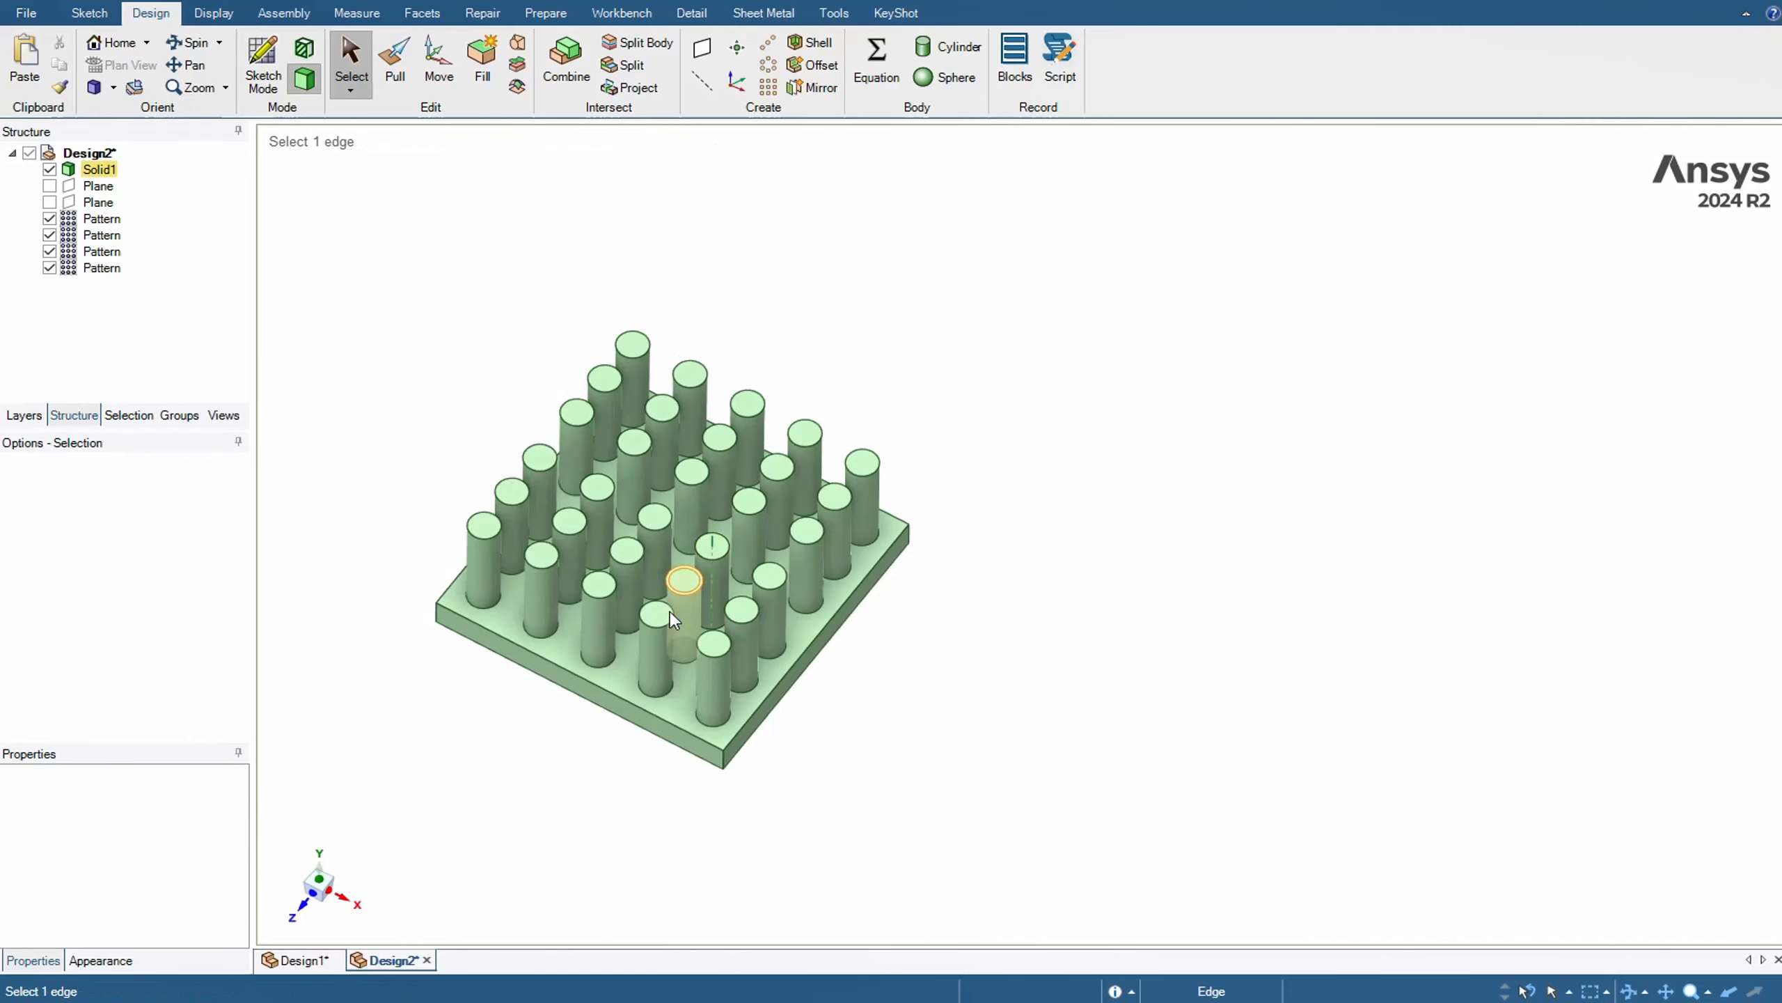
Undo both body mirror operations to return to the single quarter plate
{"action": "middle_click_drag", "start_coordinate": [872, 395], "coordinate": [743, 485]}
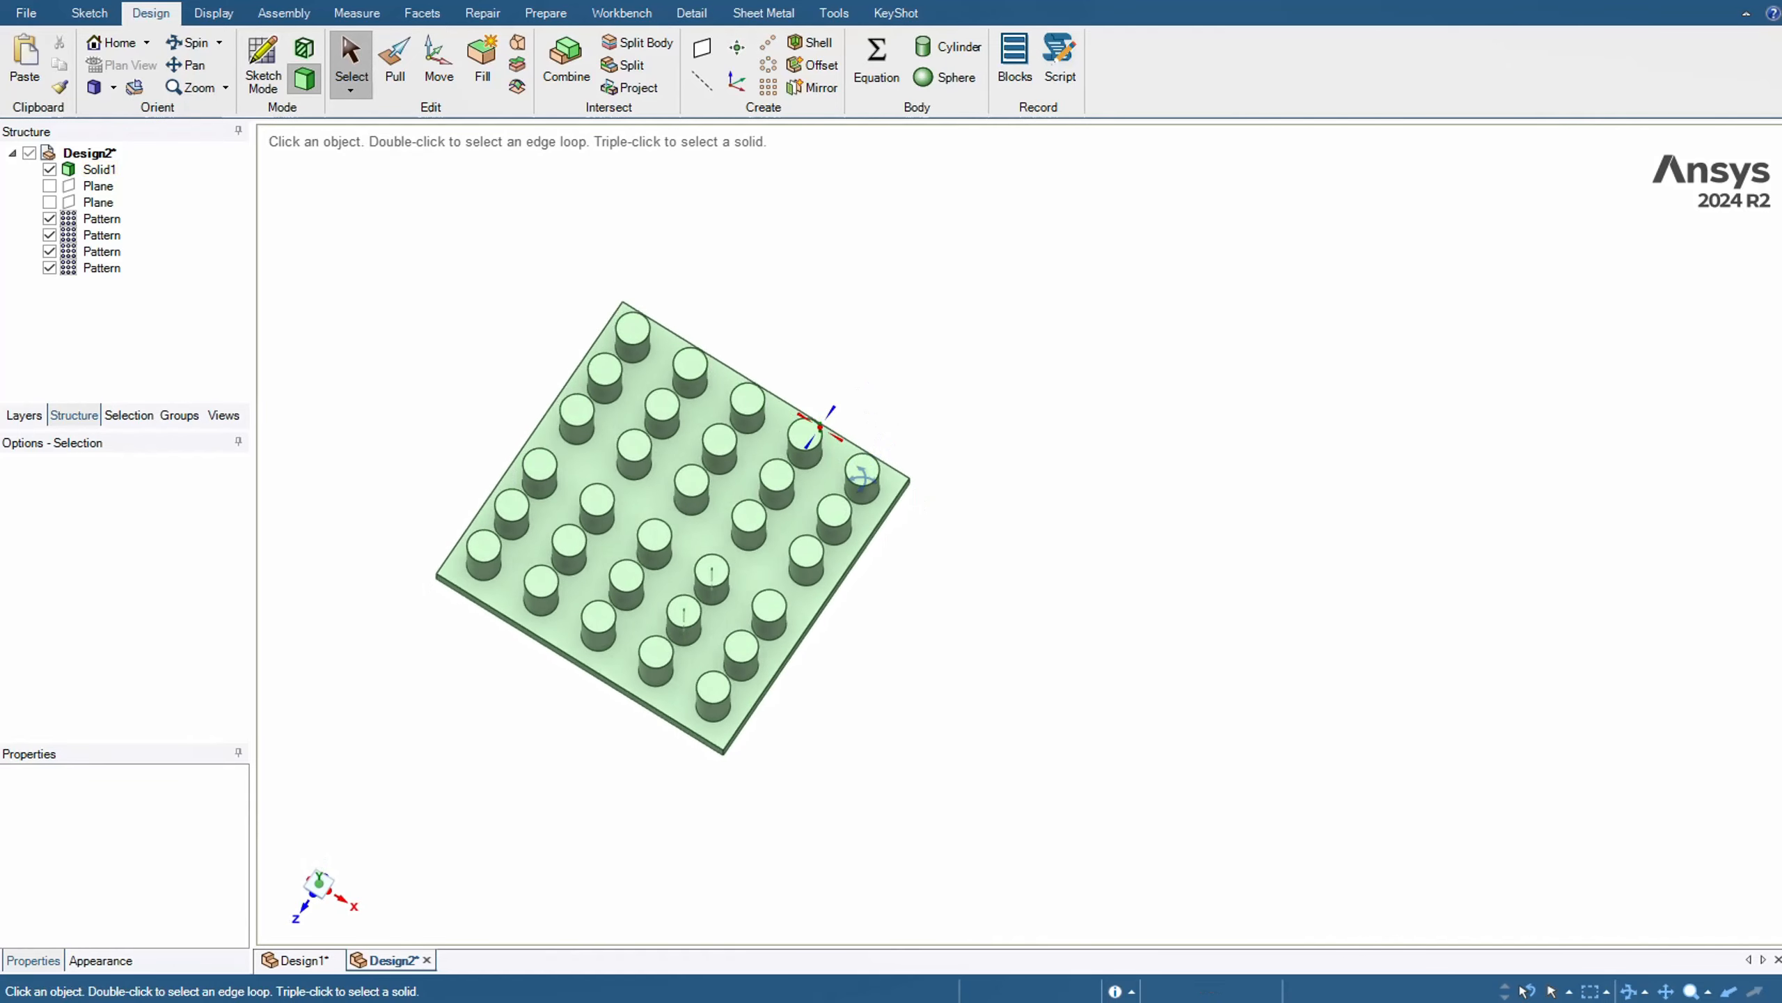
{"action": "left_click", "coordinate": [744, 484]}
{"action": "scroll", "coordinate": [692, 447], "scroll_direction": "up", "scroll_amount": 3}
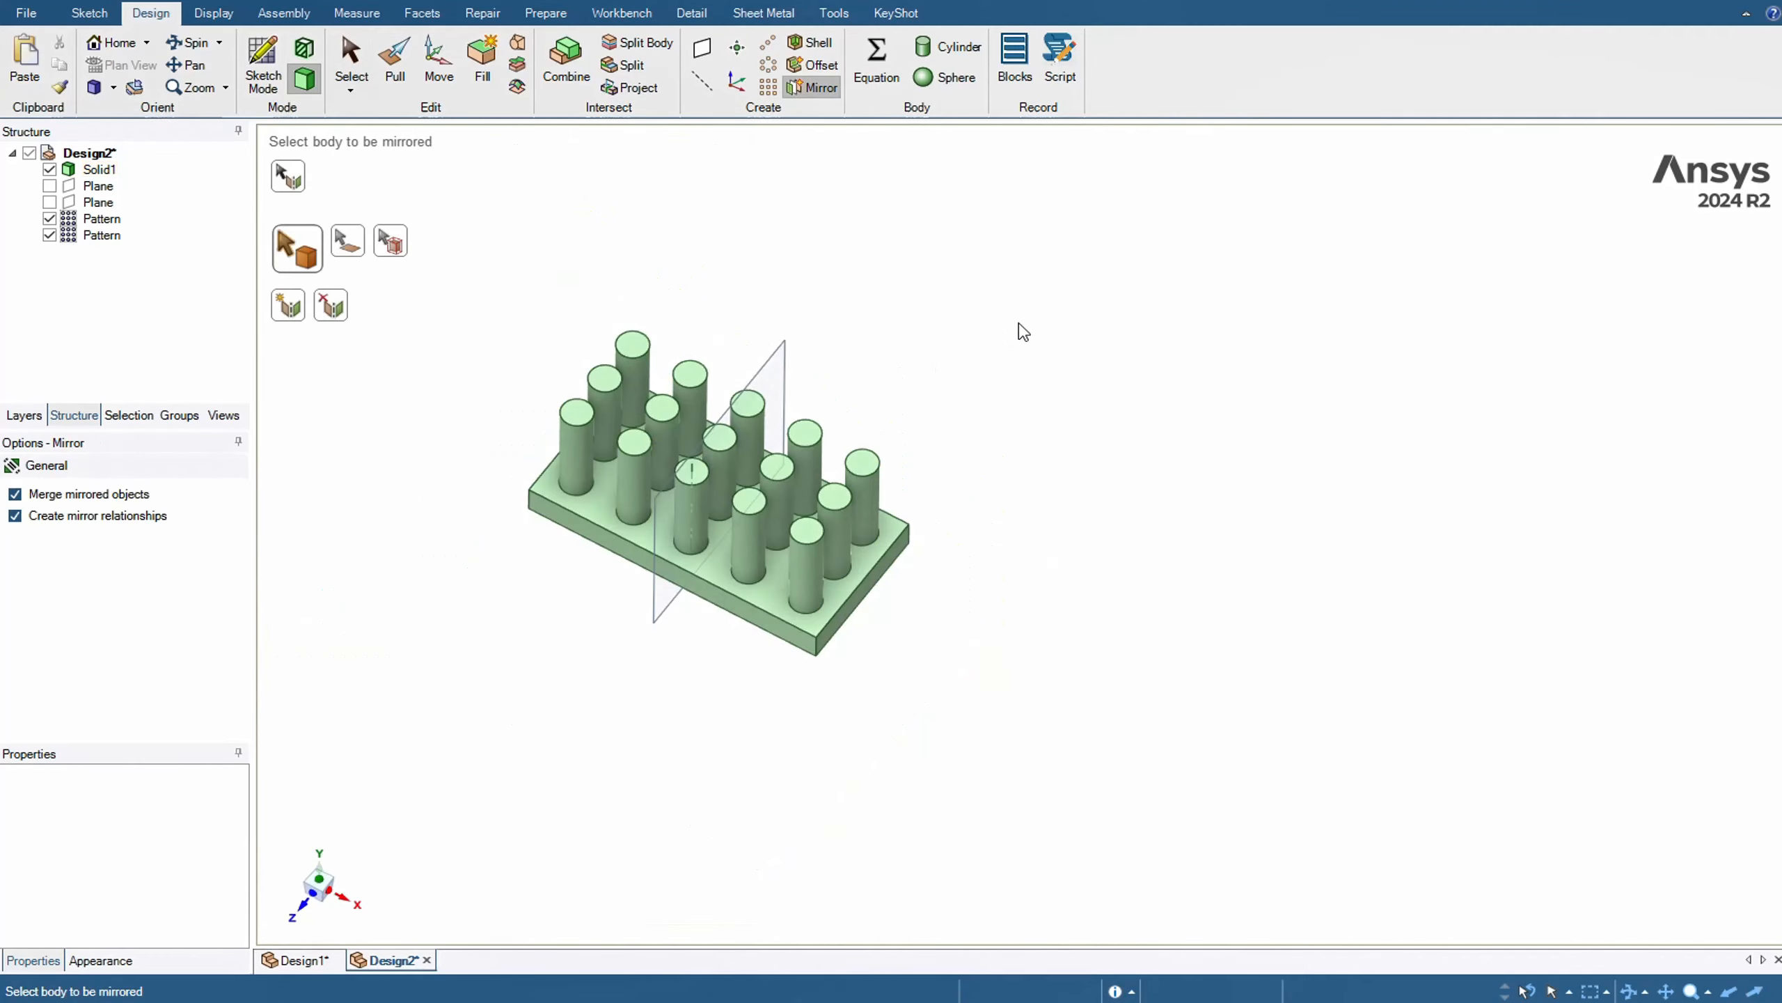
{"action": "middle_click_drag", "start_coordinate": [933, 342], "coordinate": [955, 398]}
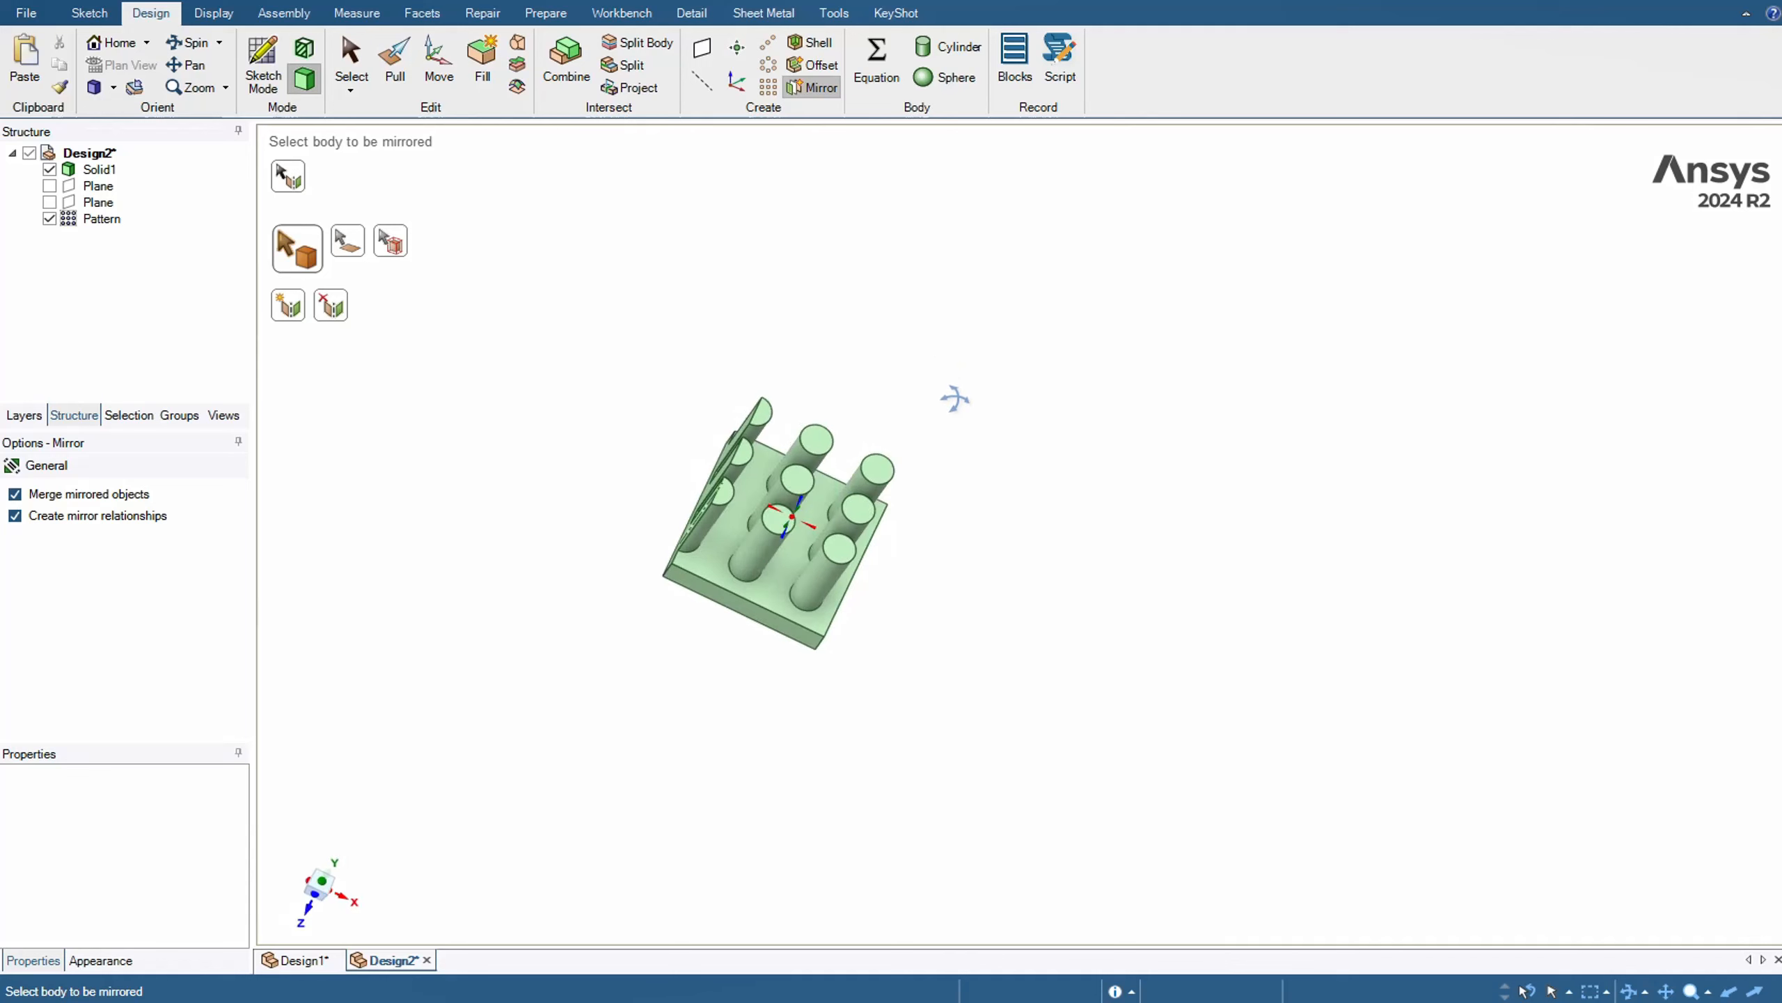
Mirror the top faces of two half-cut pins about the plate's cut side face, using the Mirror Face option
{"action": "left_click", "coordinate": [364, 254]}
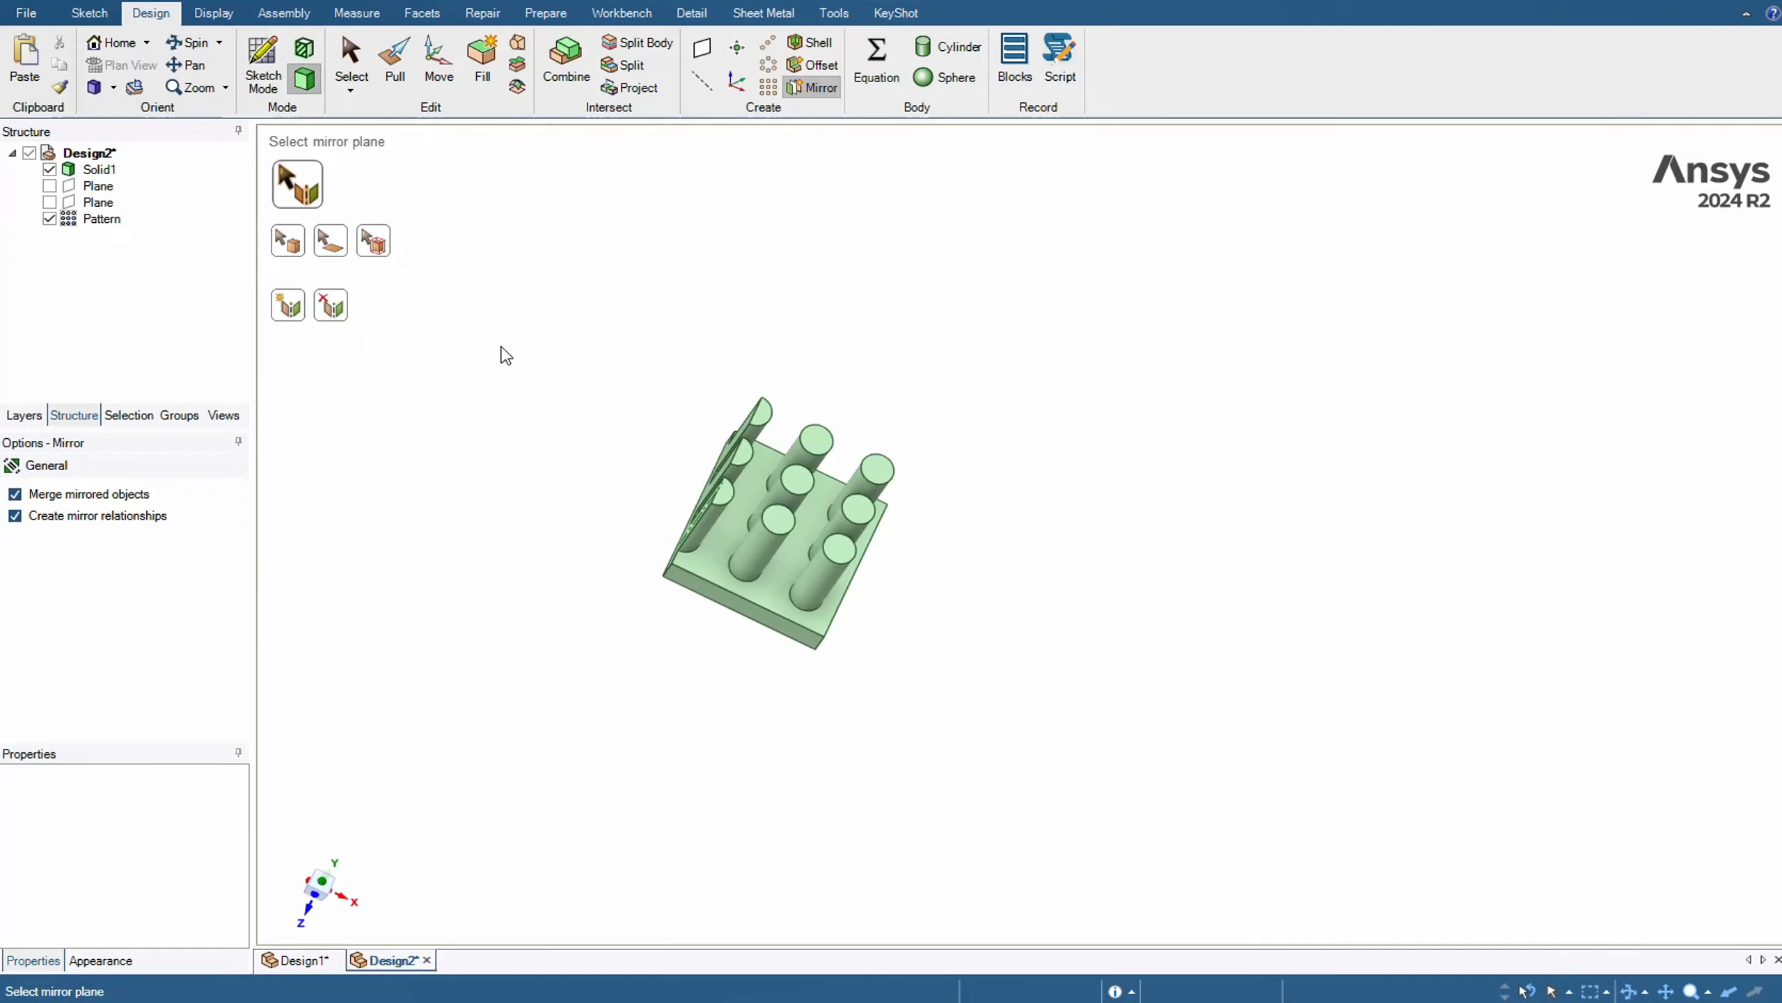
{"action": "middle_click_drag", "start_coordinate": [558, 330], "coordinate": [670, 375]}
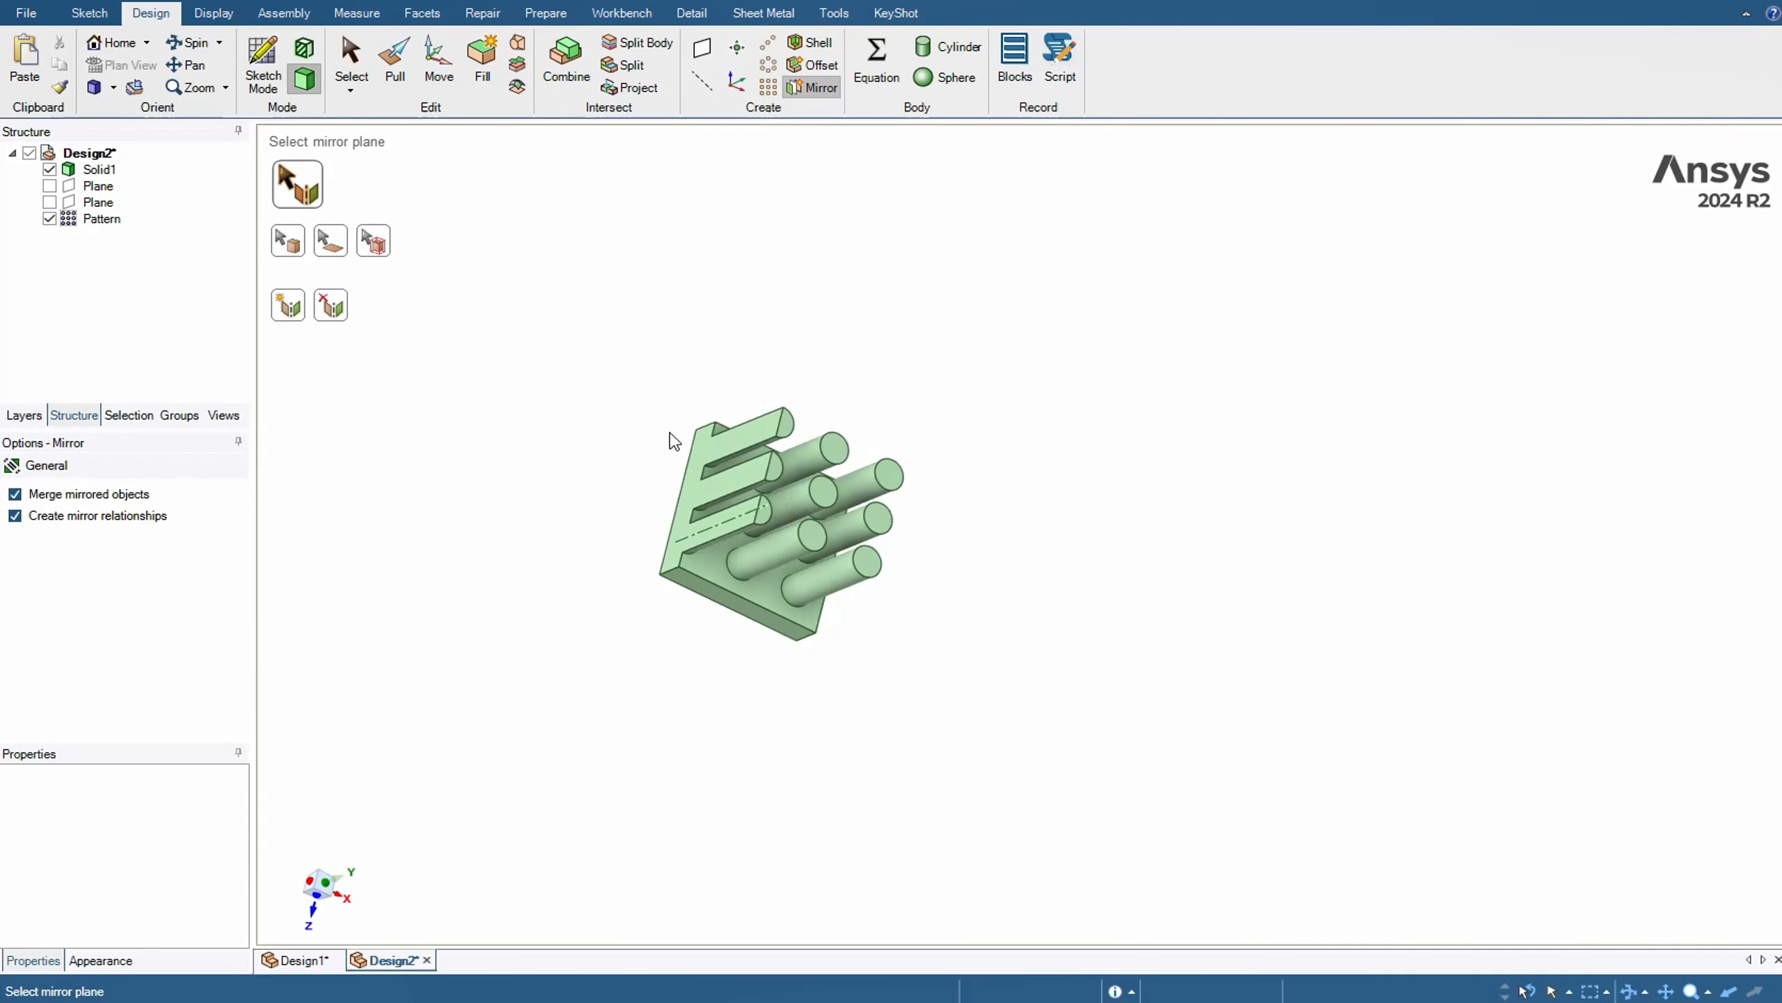
{"action": "left_click", "coordinate": [688, 483]}
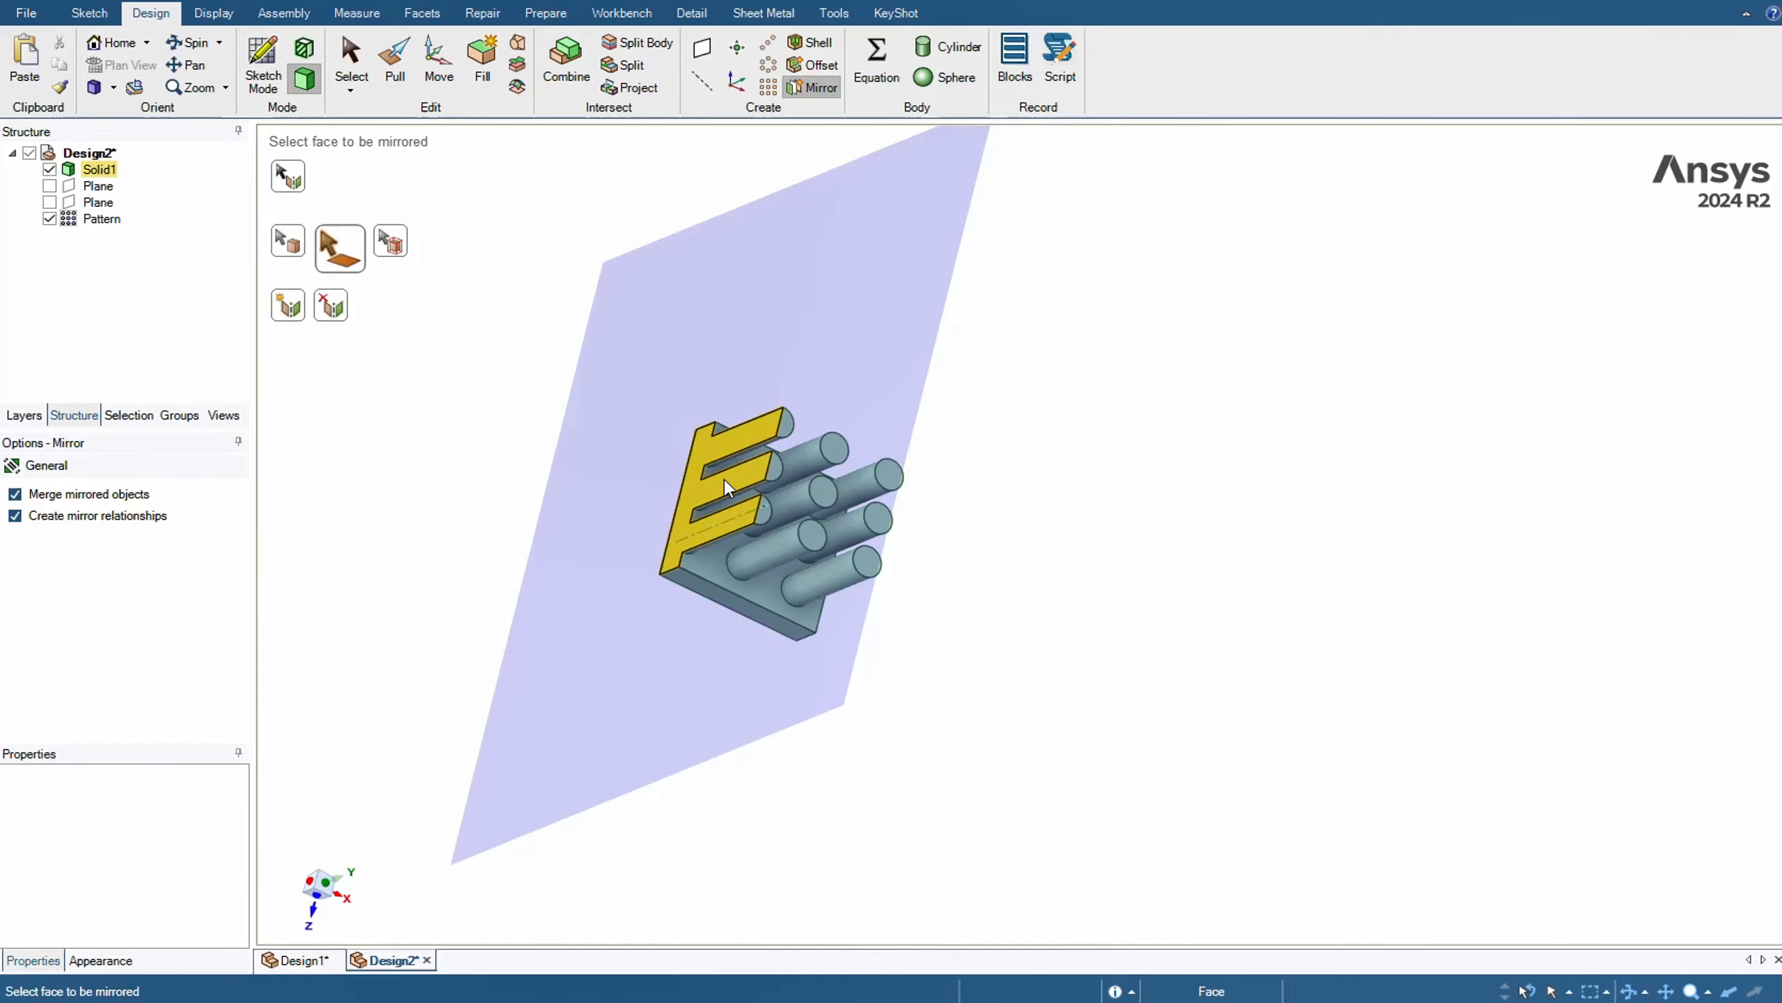
{"action": "left_click", "coordinate": [779, 469]}
{"action": "left_click", "coordinate": [790, 423]}
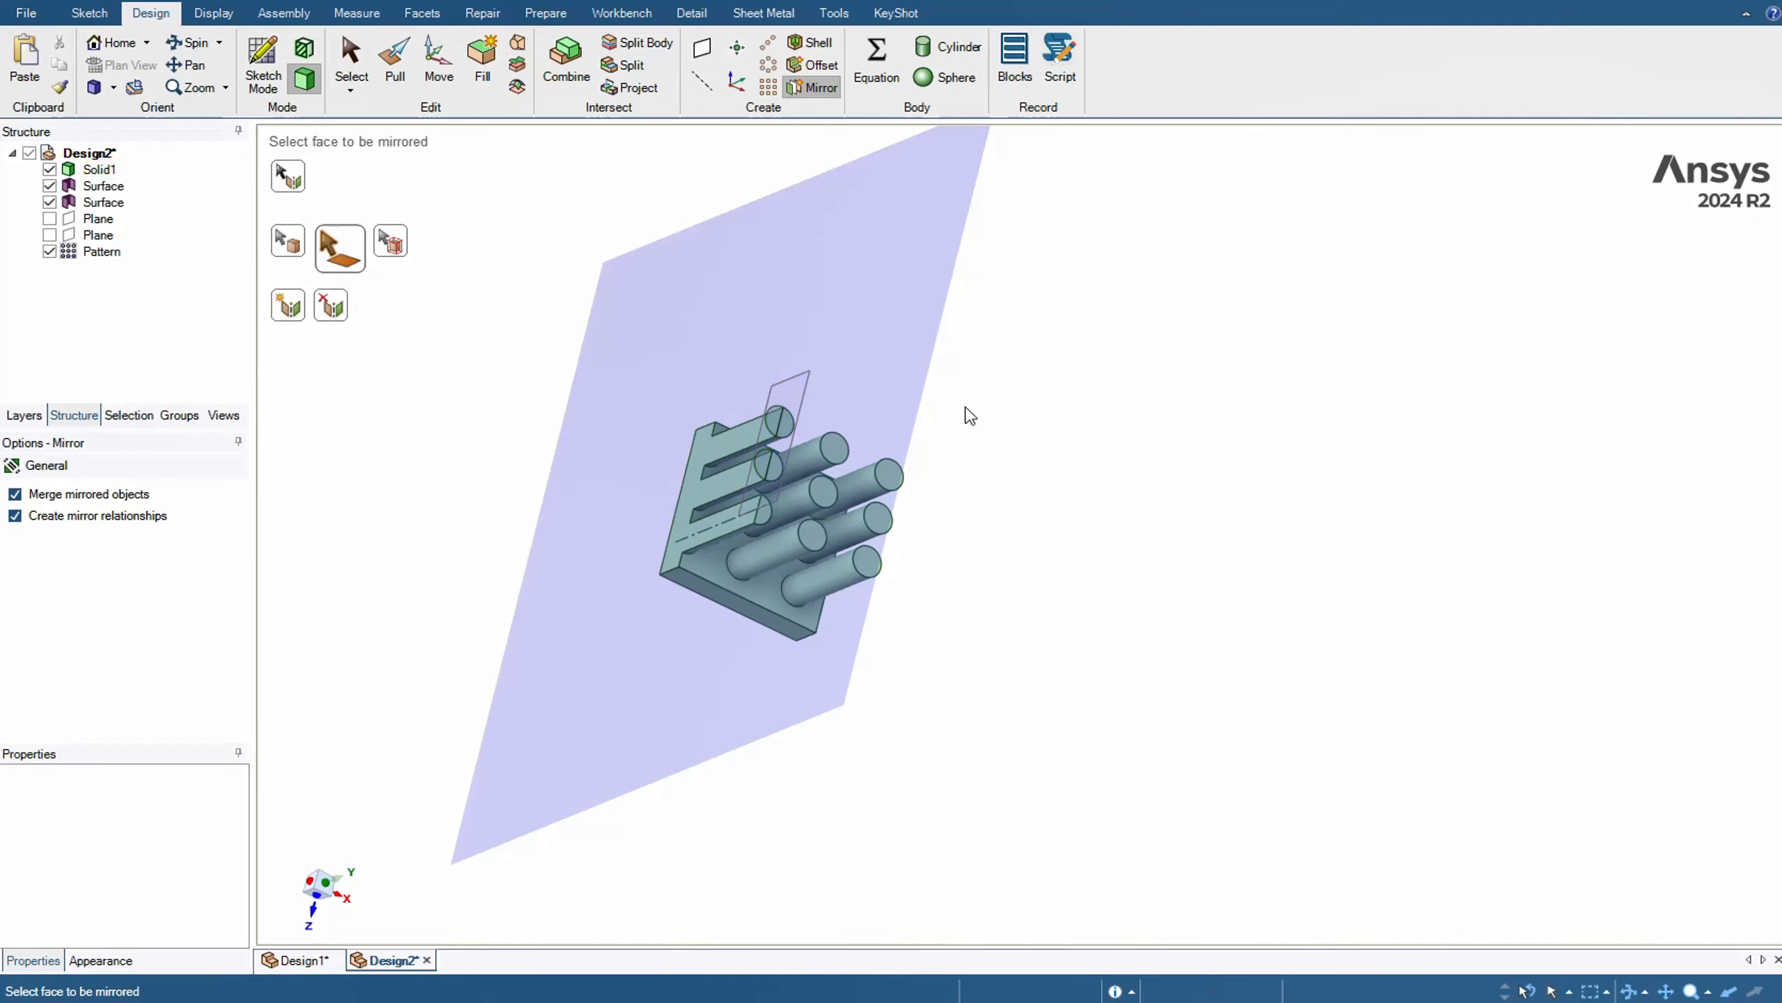
Mirror the quarter plate's top face and front side face about the same mirror plane
{"action": "middle_click_drag", "start_coordinate": [963, 410], "coordinate": [772, 464]}
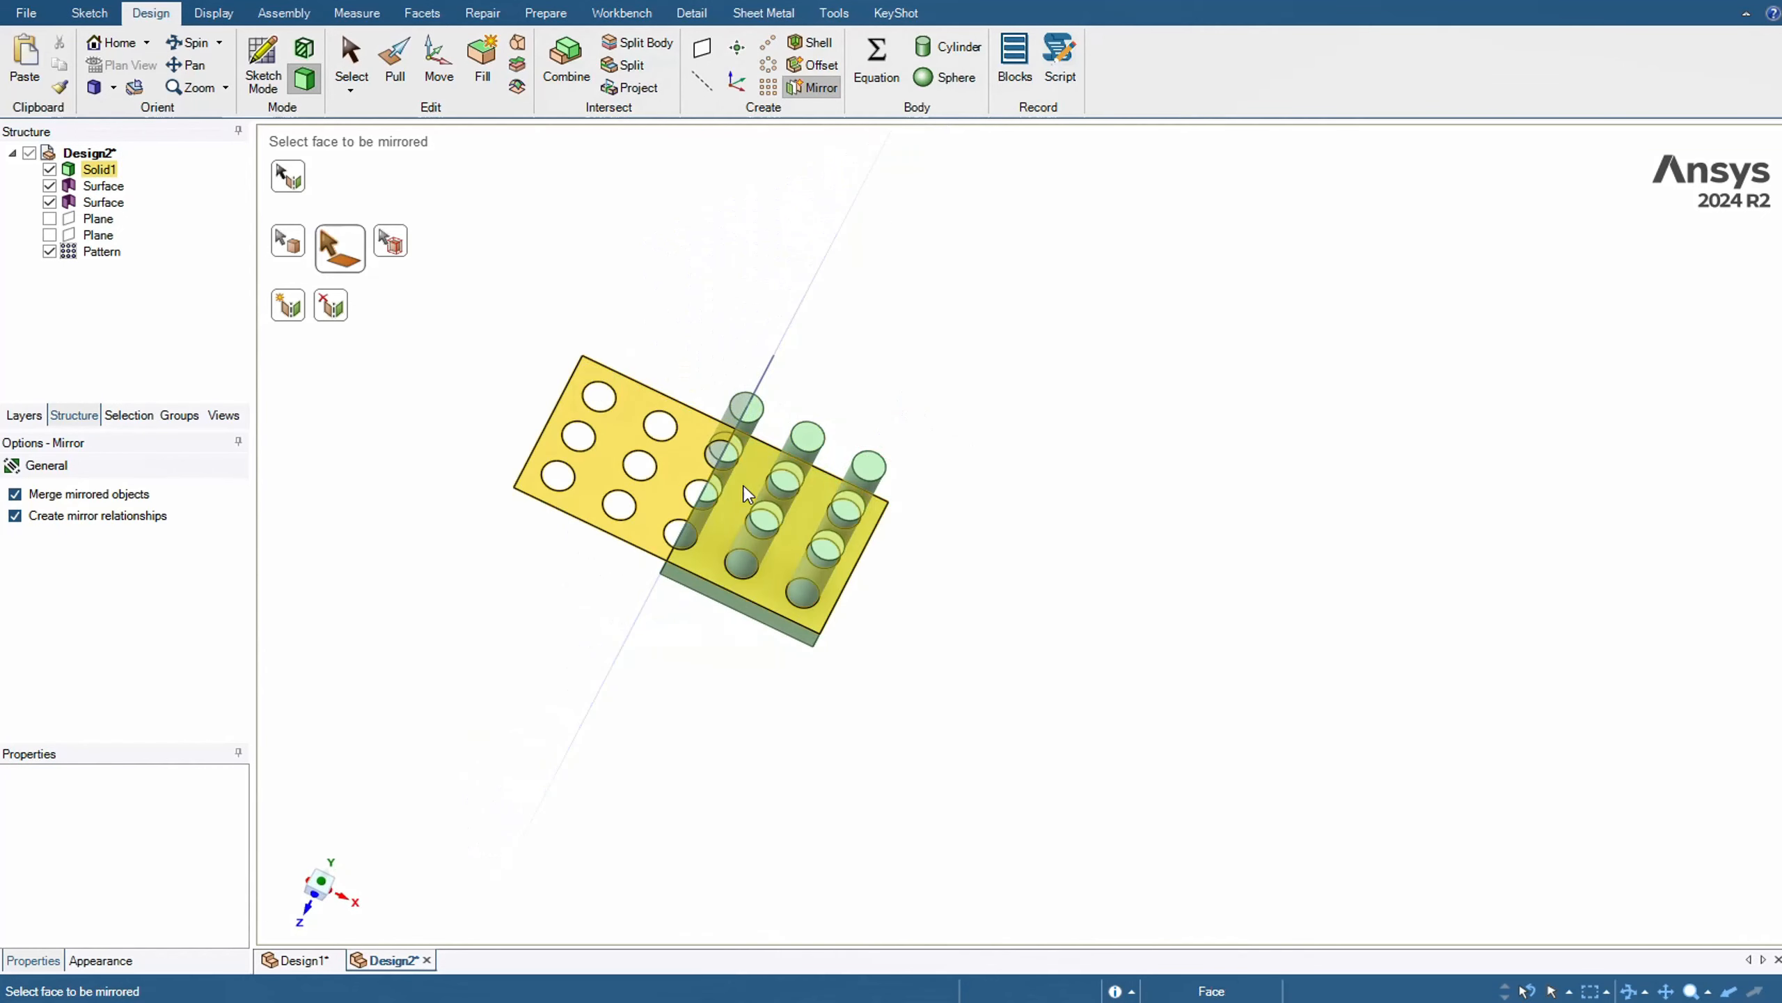
{"action": "left_click", "coordinate": [697, 586]}
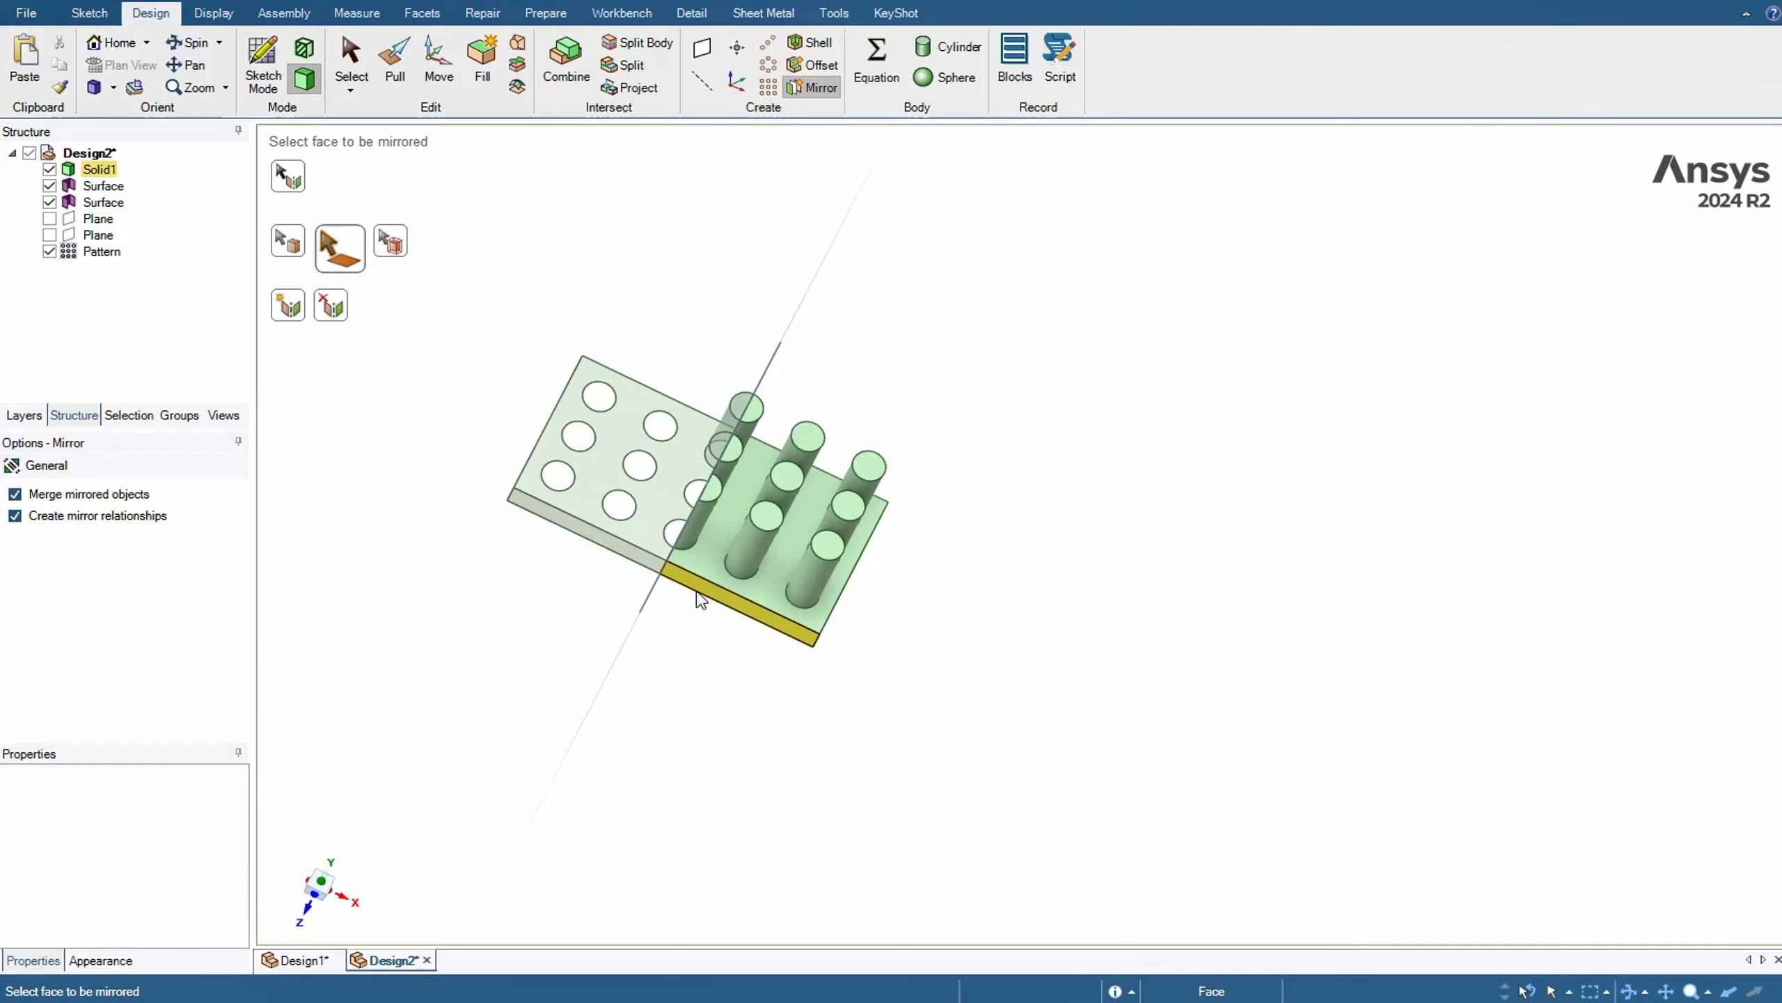
{"action": "middle_click_drag", "start_coordinate": [718, 602], "coordinate": [658, 498]}
{"action": "left_click", "coordinate": [693, 474]}
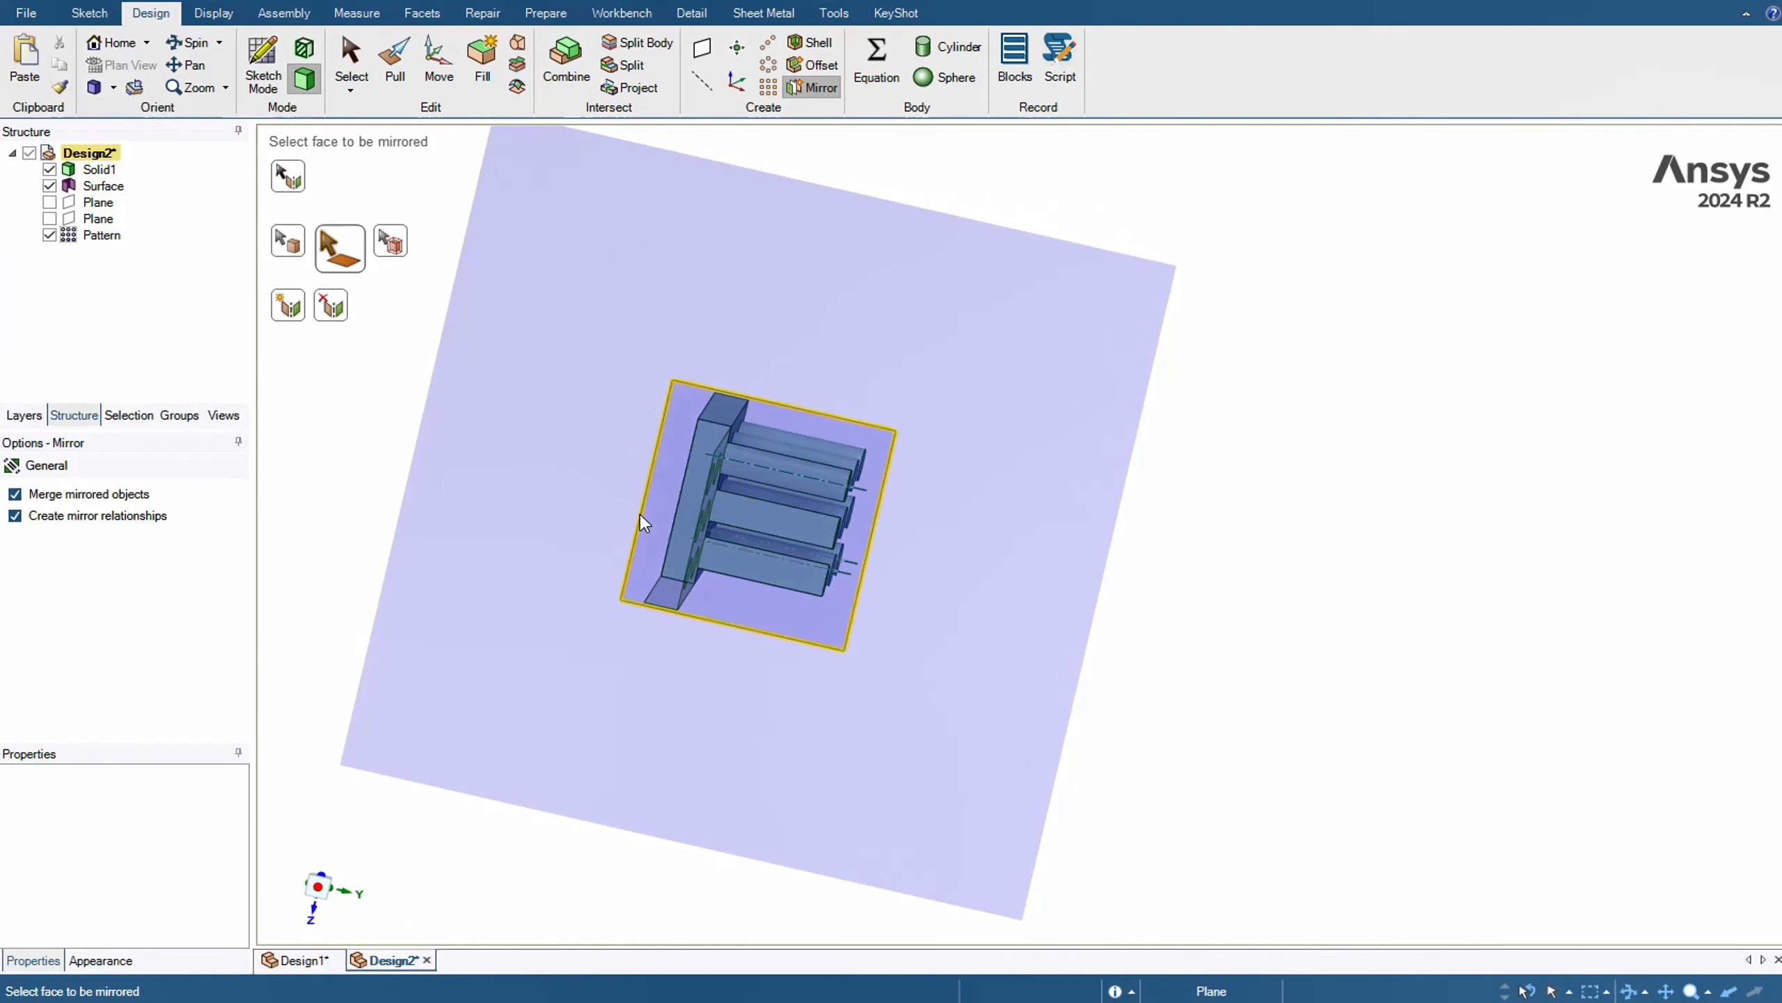